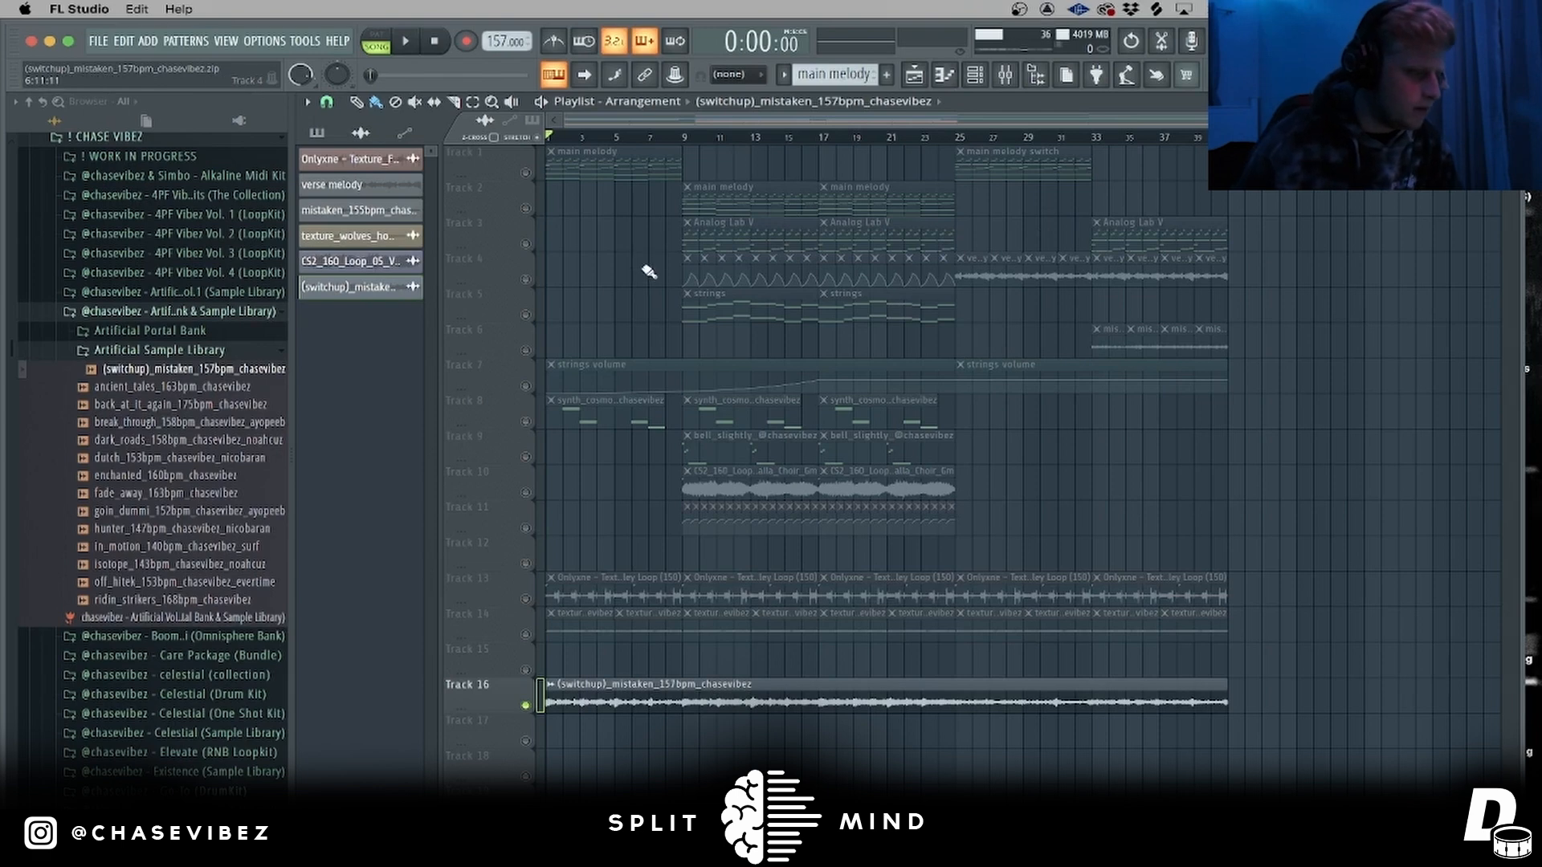
- Open the main melody's Keyscape notes and remove everything except the lowest bass line
key(F7)
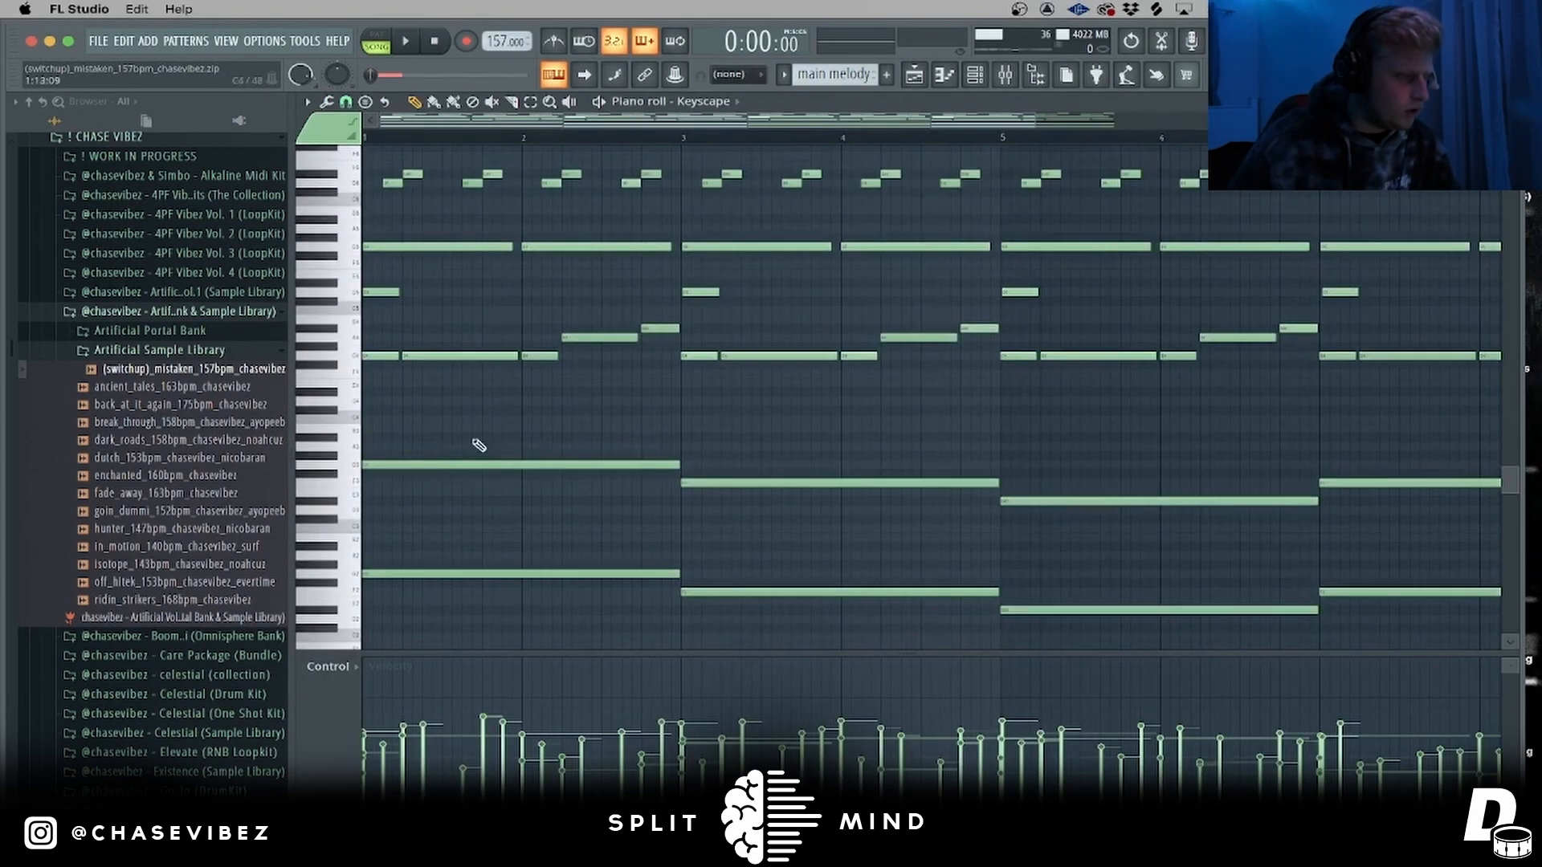
scroll(410, 139, up, 4)
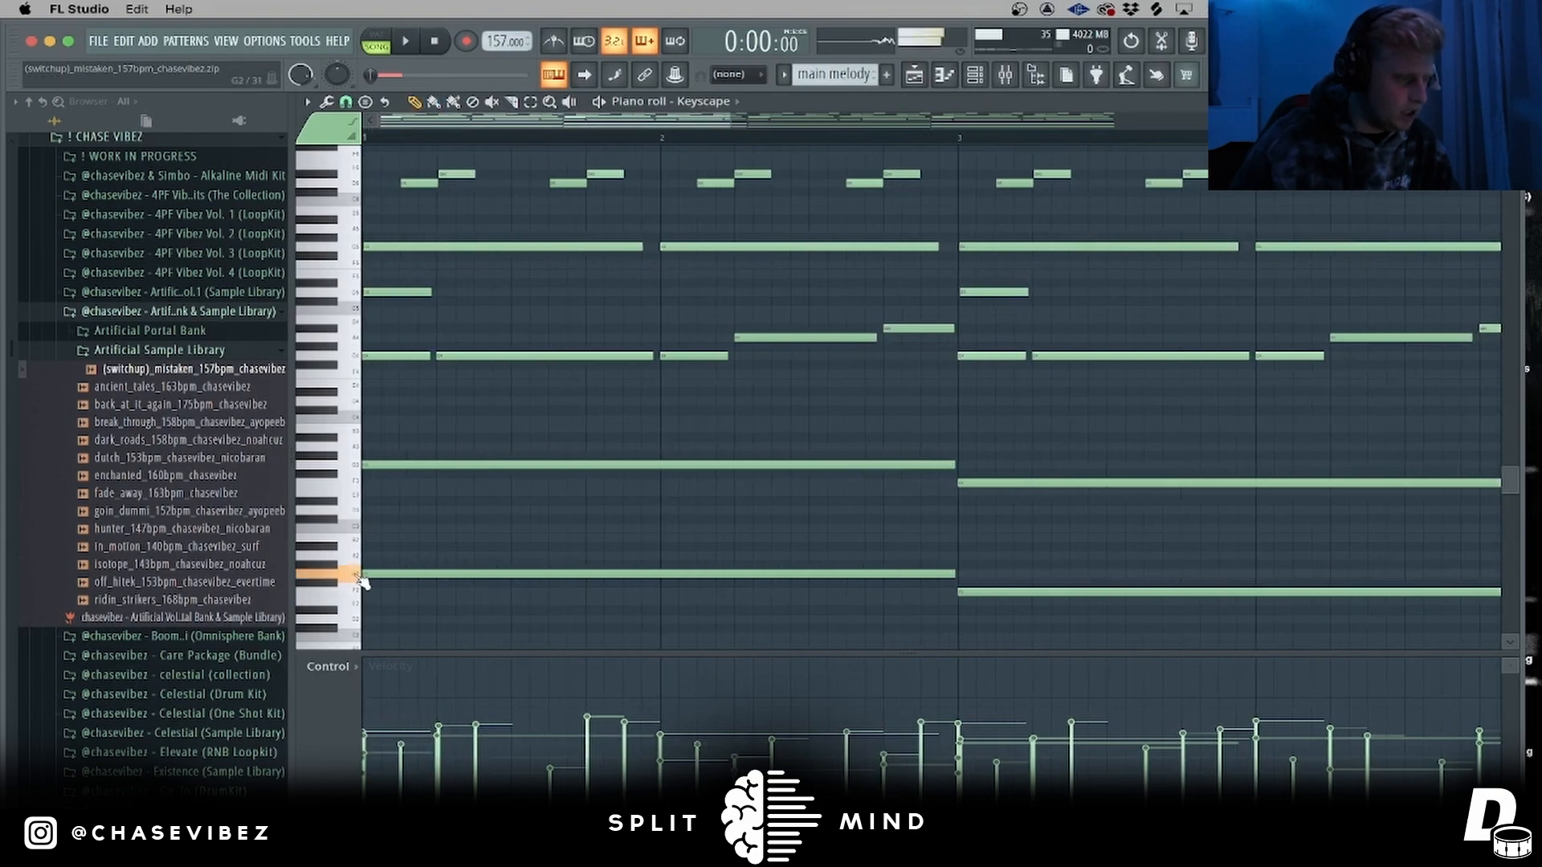
scroll(613, 145, down, 4)
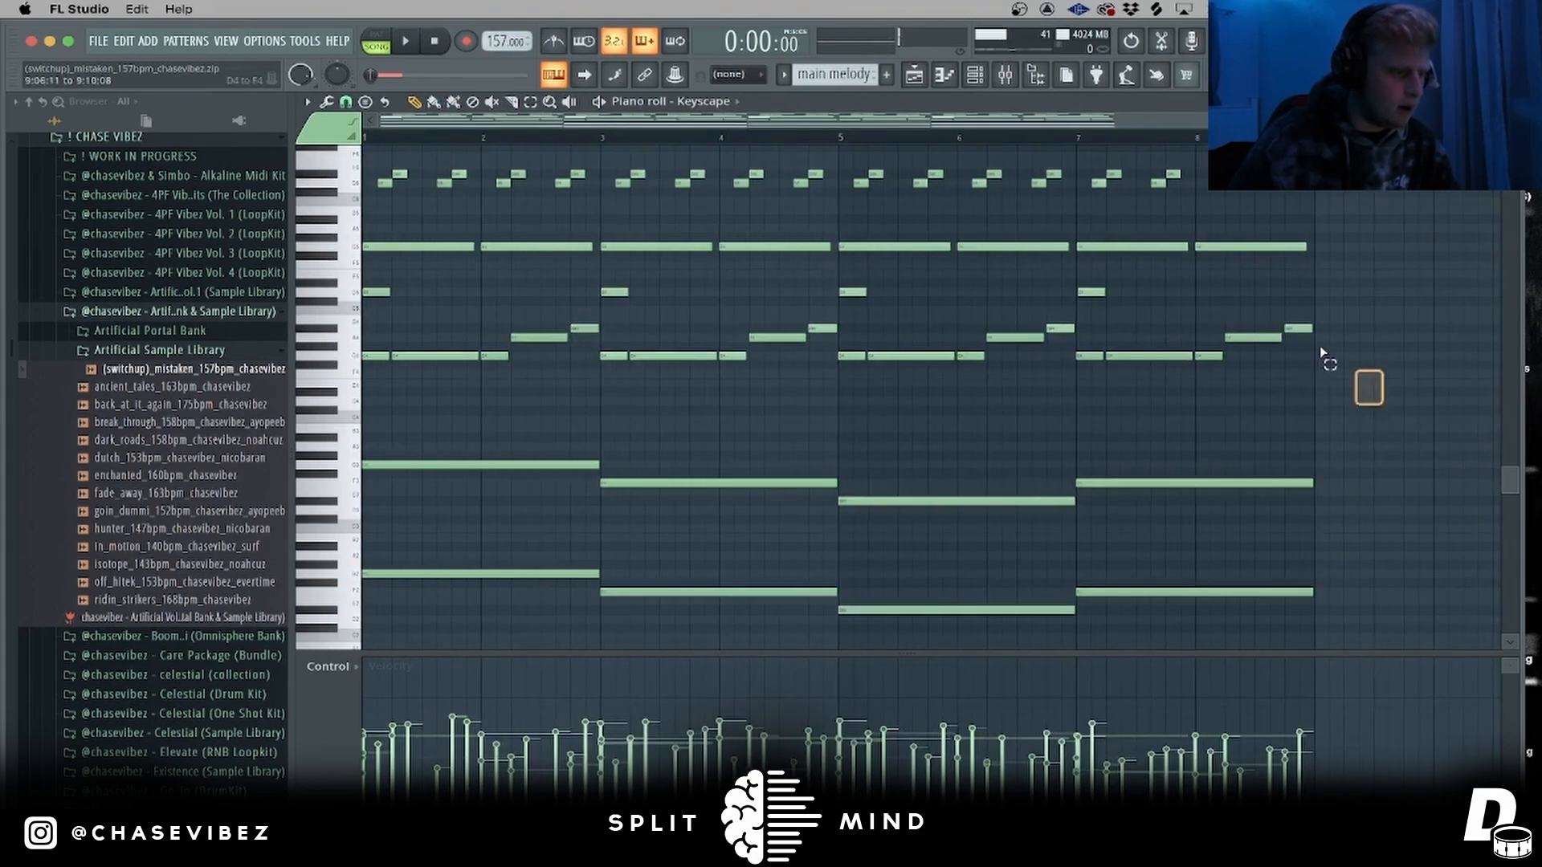
drag(1370, 388, 368, 148)
key(Delete)
scroll(831, 426, down, 3)
drag(1269, 408, 432, 257)
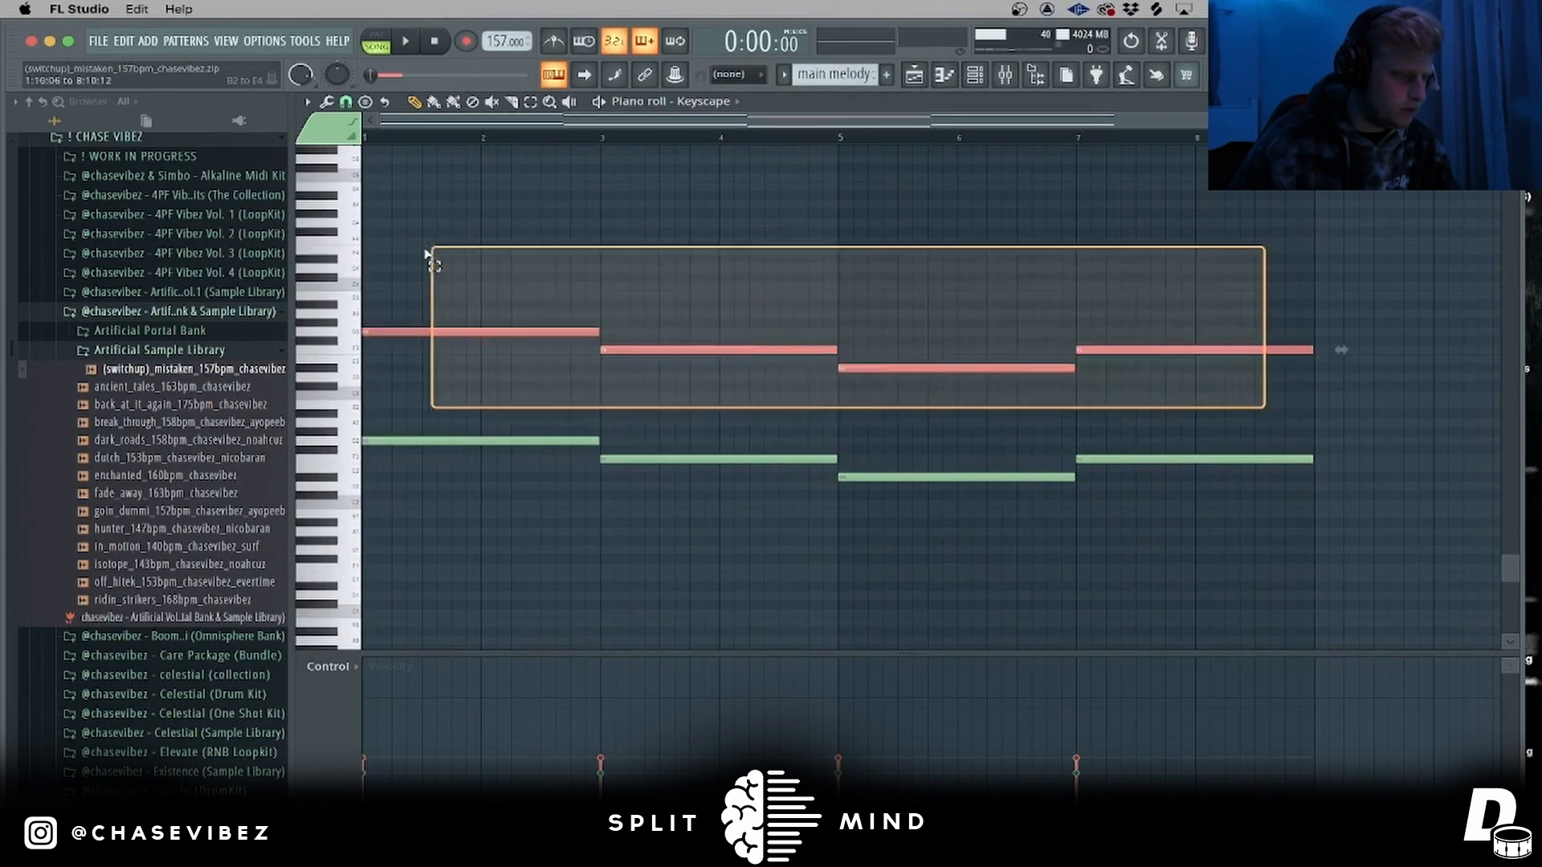
key(Delete)
- Play back the isolated low bass line and examine its notes
key(space)
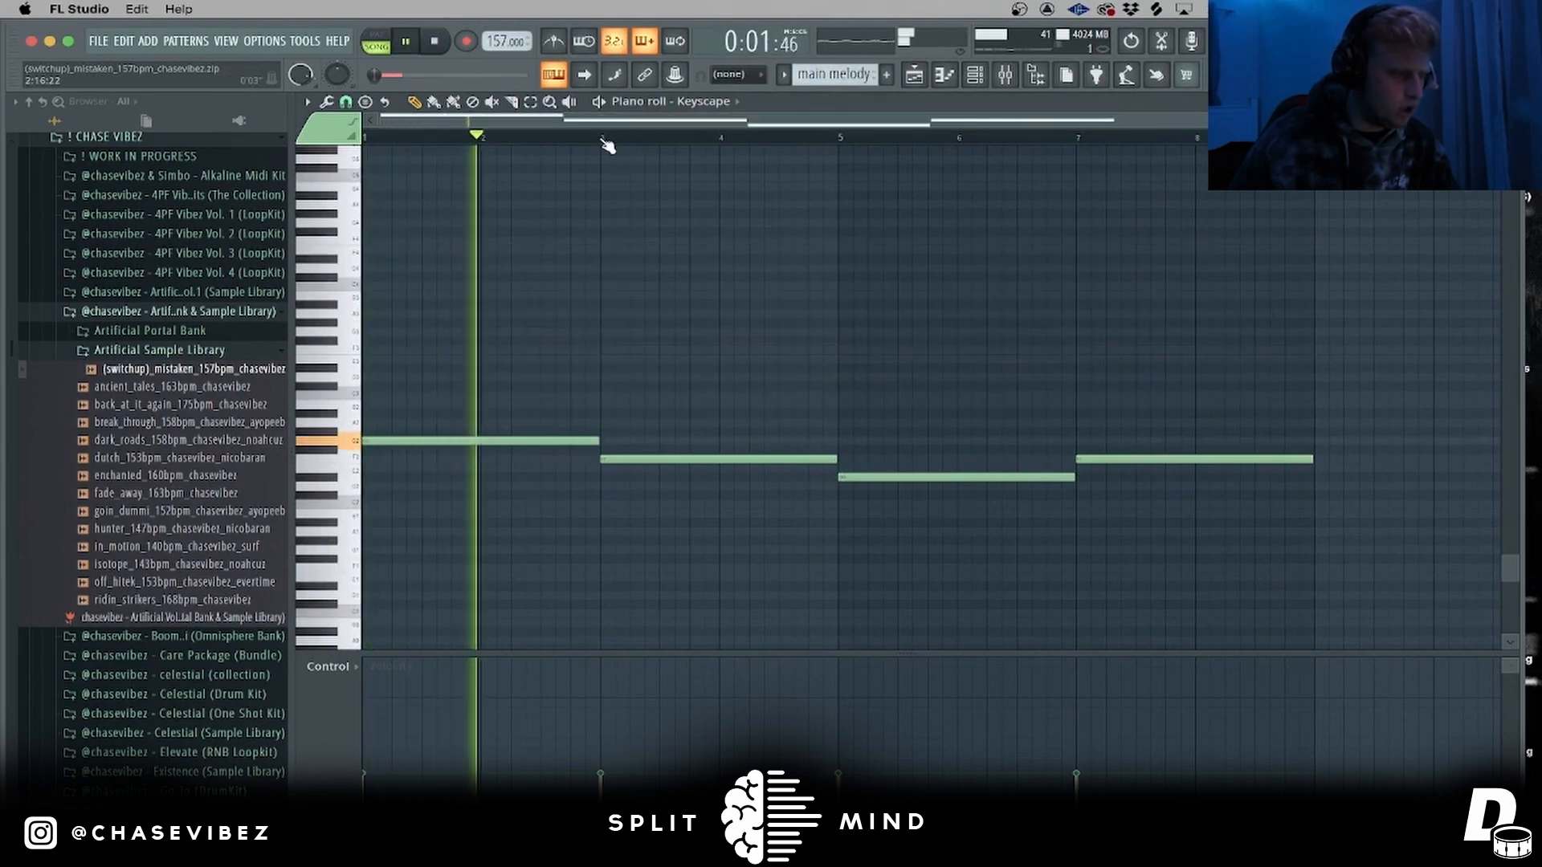
scroll(602, 145, up, 4)
scroll(835, 402, up, 3)
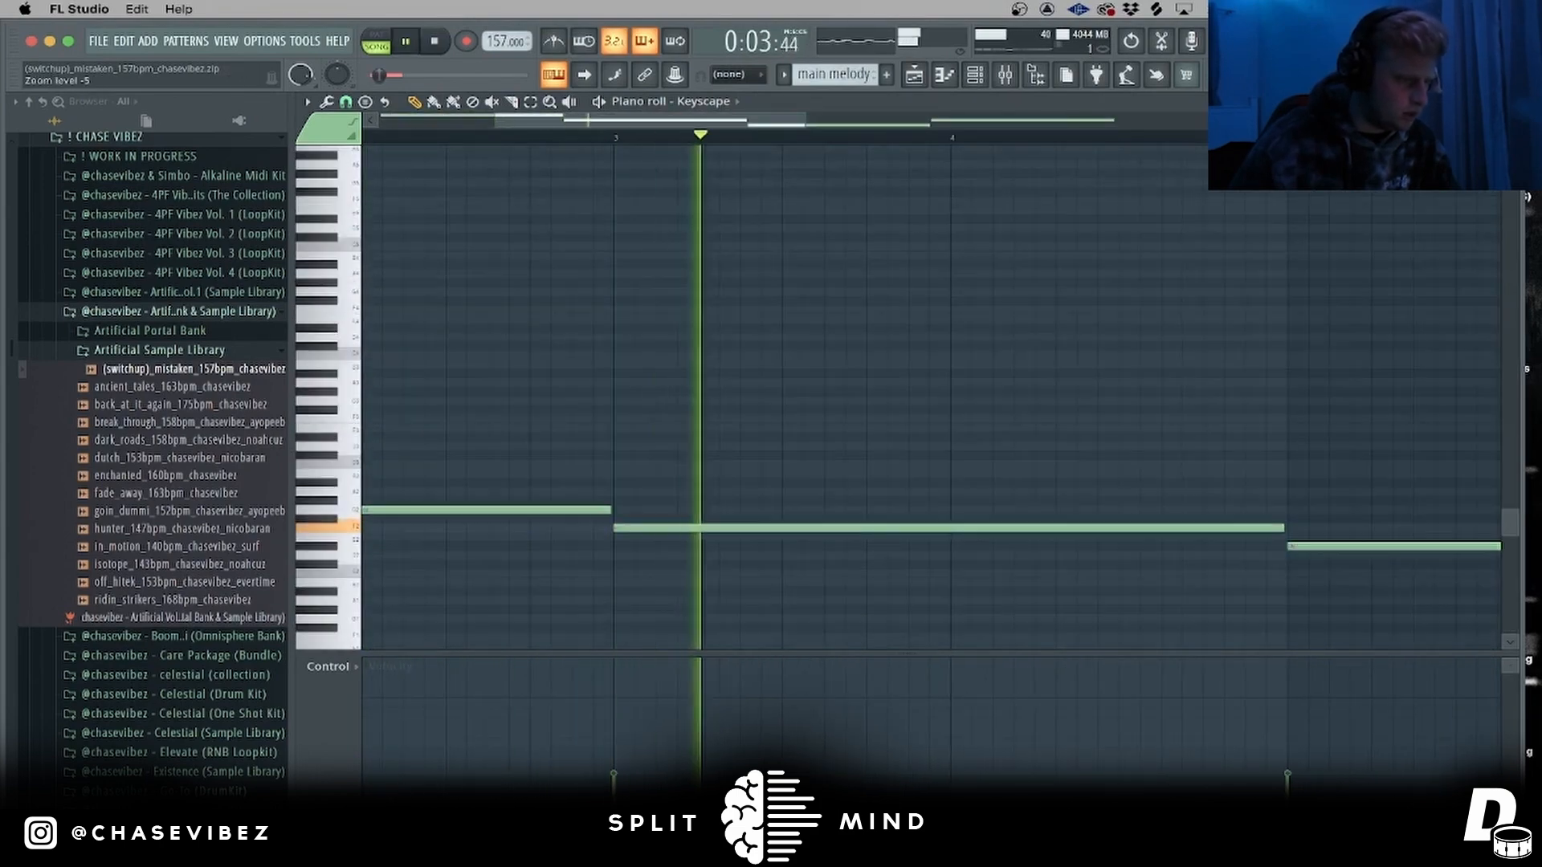
drag(1510, 155, 1510, 137)
scroll(802, 143, down, 4)
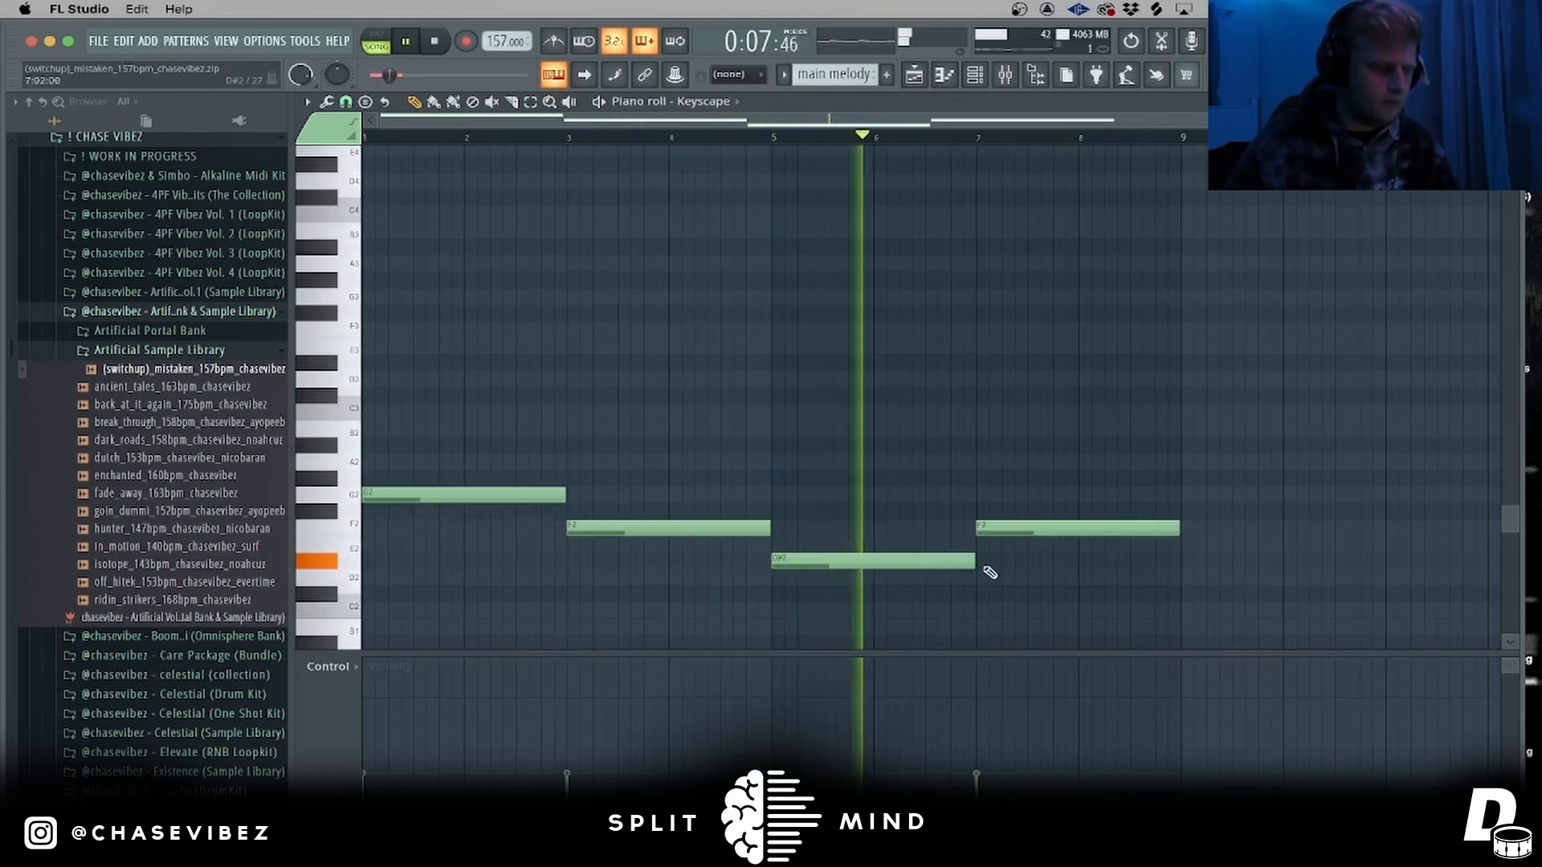
key(space)
- Undo the cuts to play both bass octaves together, and bring back the melody notes above them
drag(1177, 618, 475, 475)
key(super+z)
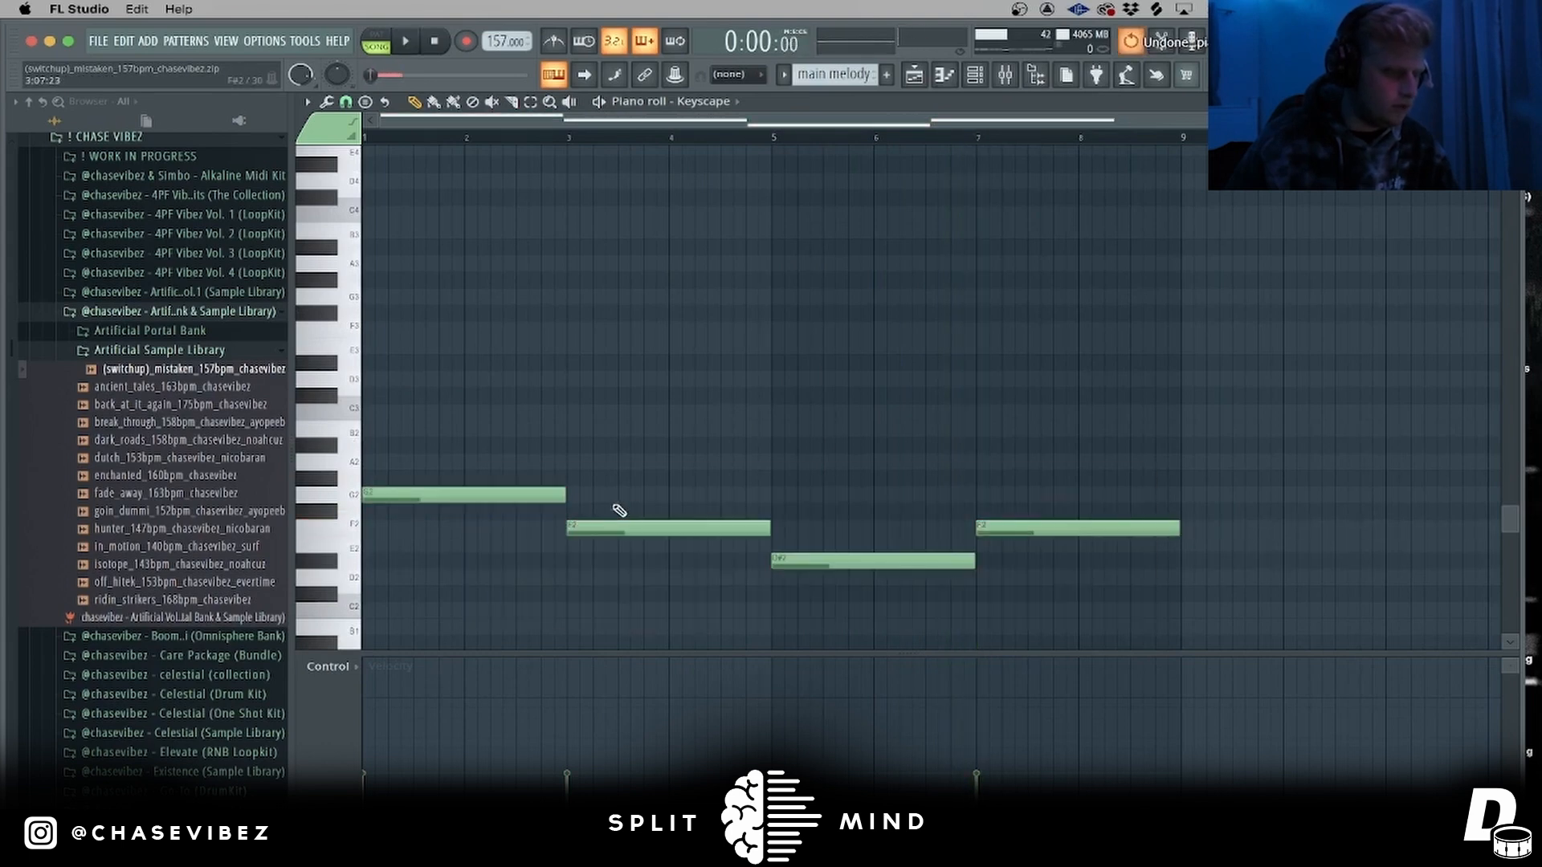
key(super+z)
scroll(832, 447, up, 2)
key(space)
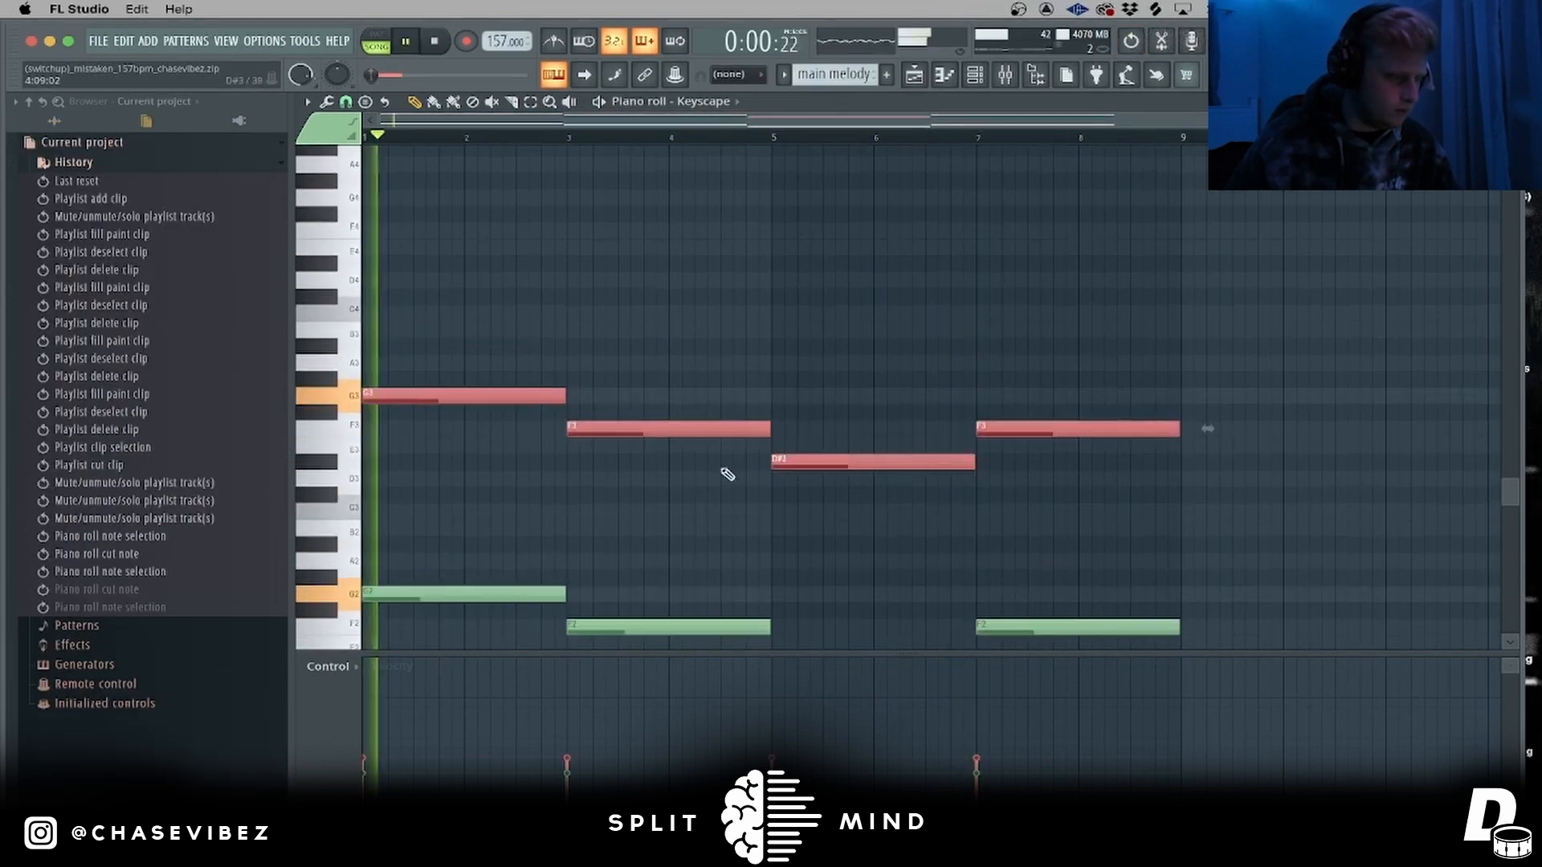
key(super+z)
key(super+z)
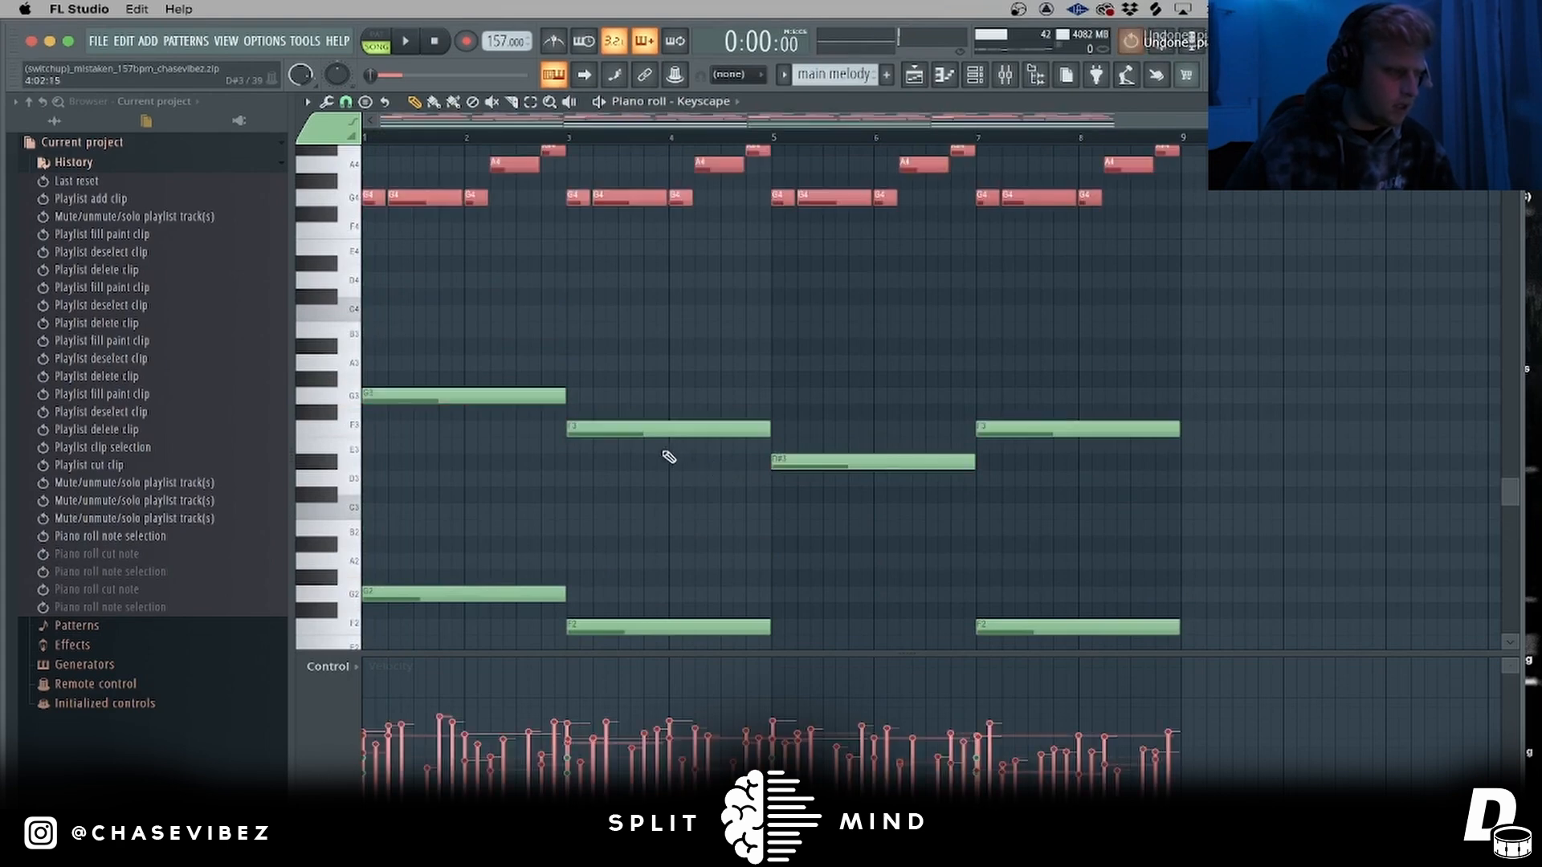
- Cut both bass octaves from the main melody and play the remaining melody notes alone
scroll(627, 434, up, 2)
scroll(351, 296, up, 2)
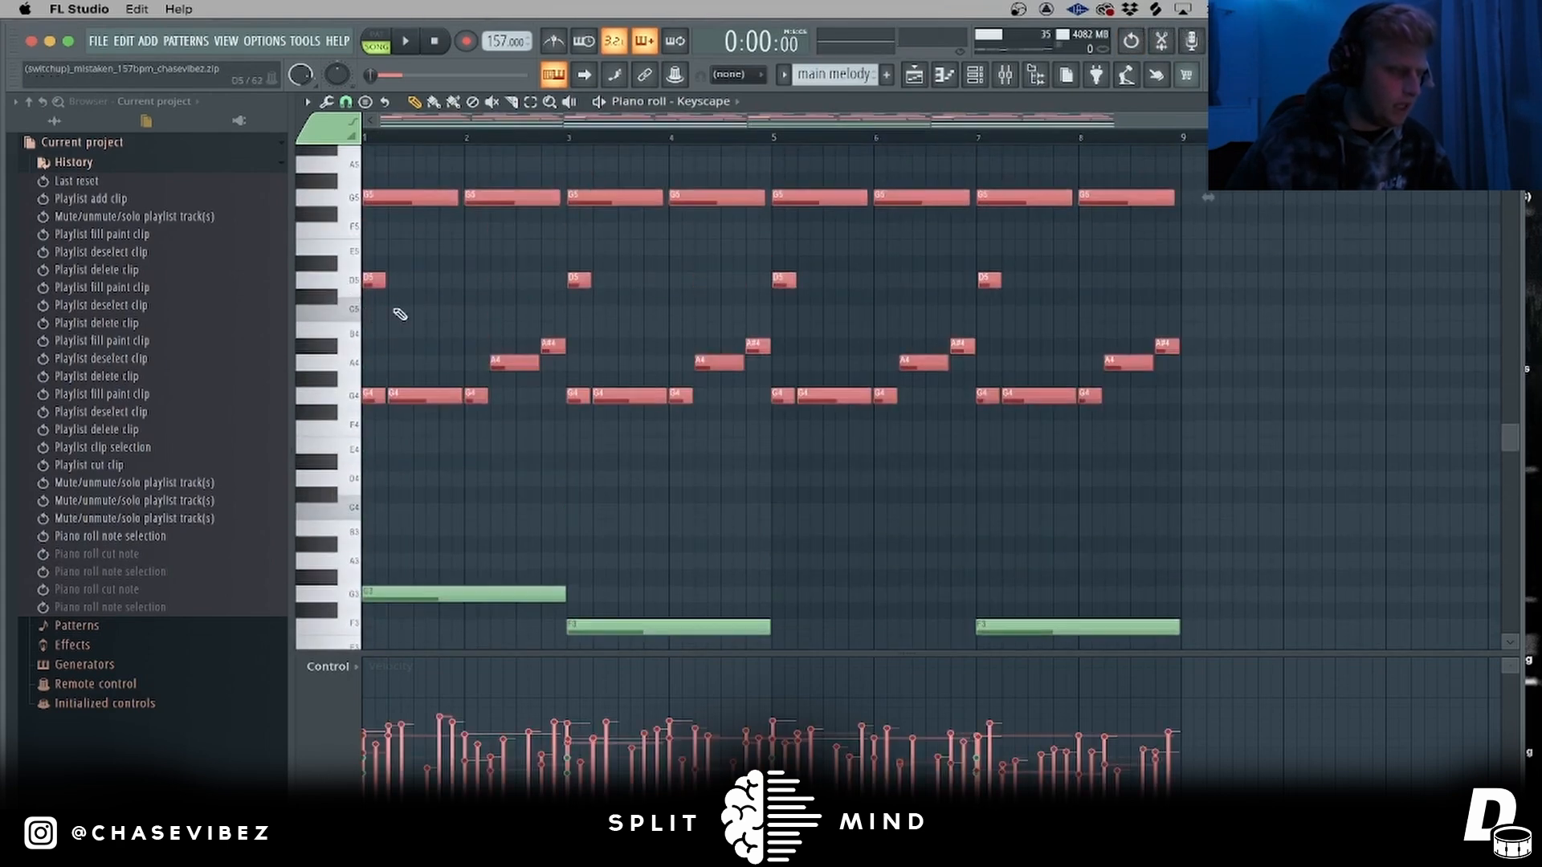
scroll(345, 287, up, 1)
scroll(1225, 513, down, 12)
drag(1273, 579, 448, 184)
key(super+x)
scroll(550, 213, up, 10)
key(space)
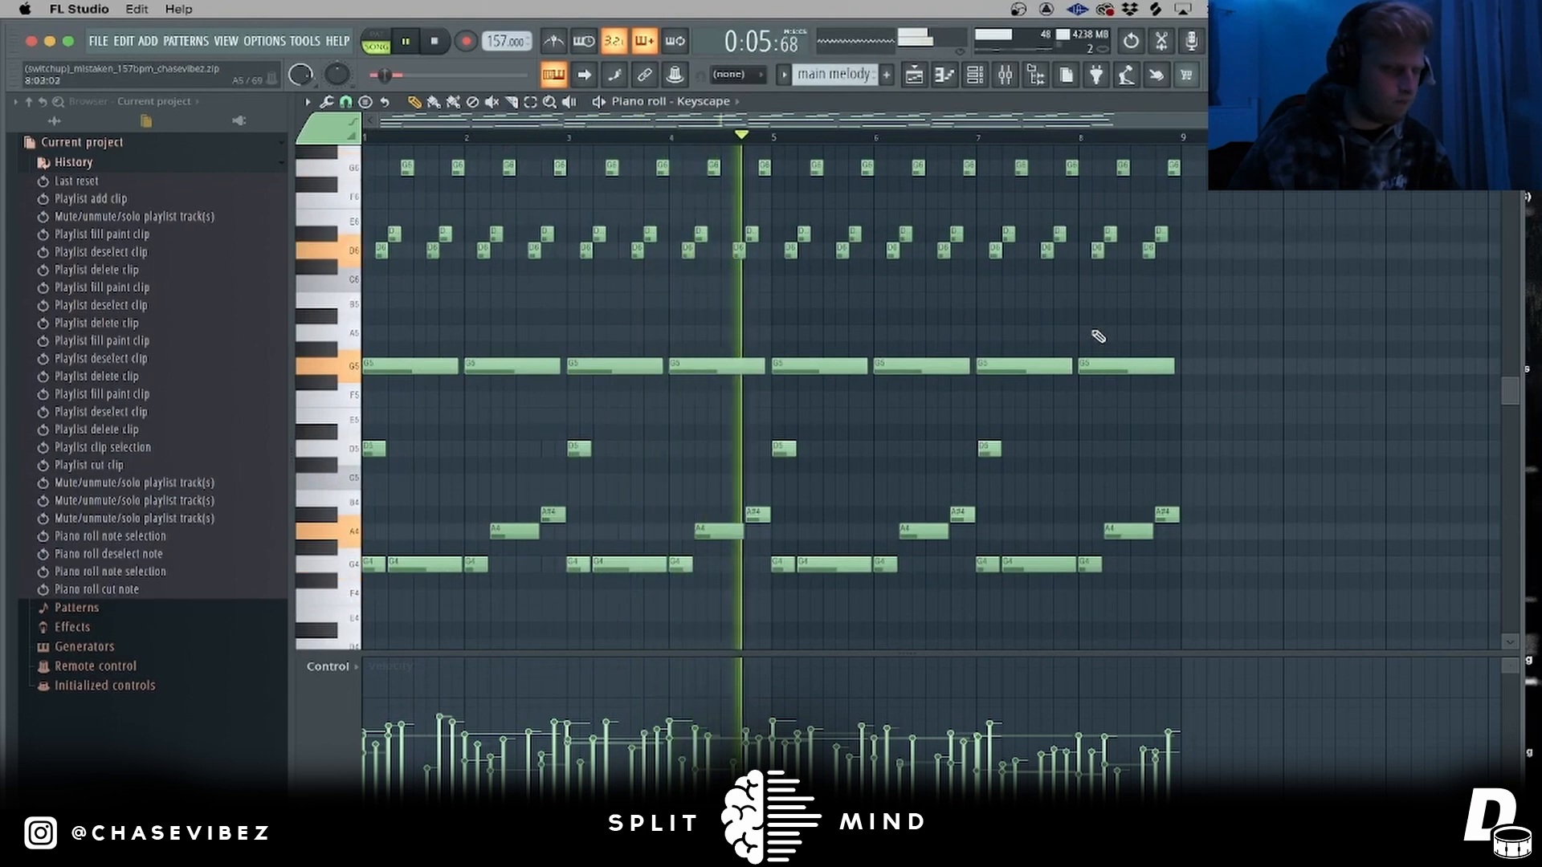
scroll(1266, 402, up, 2)
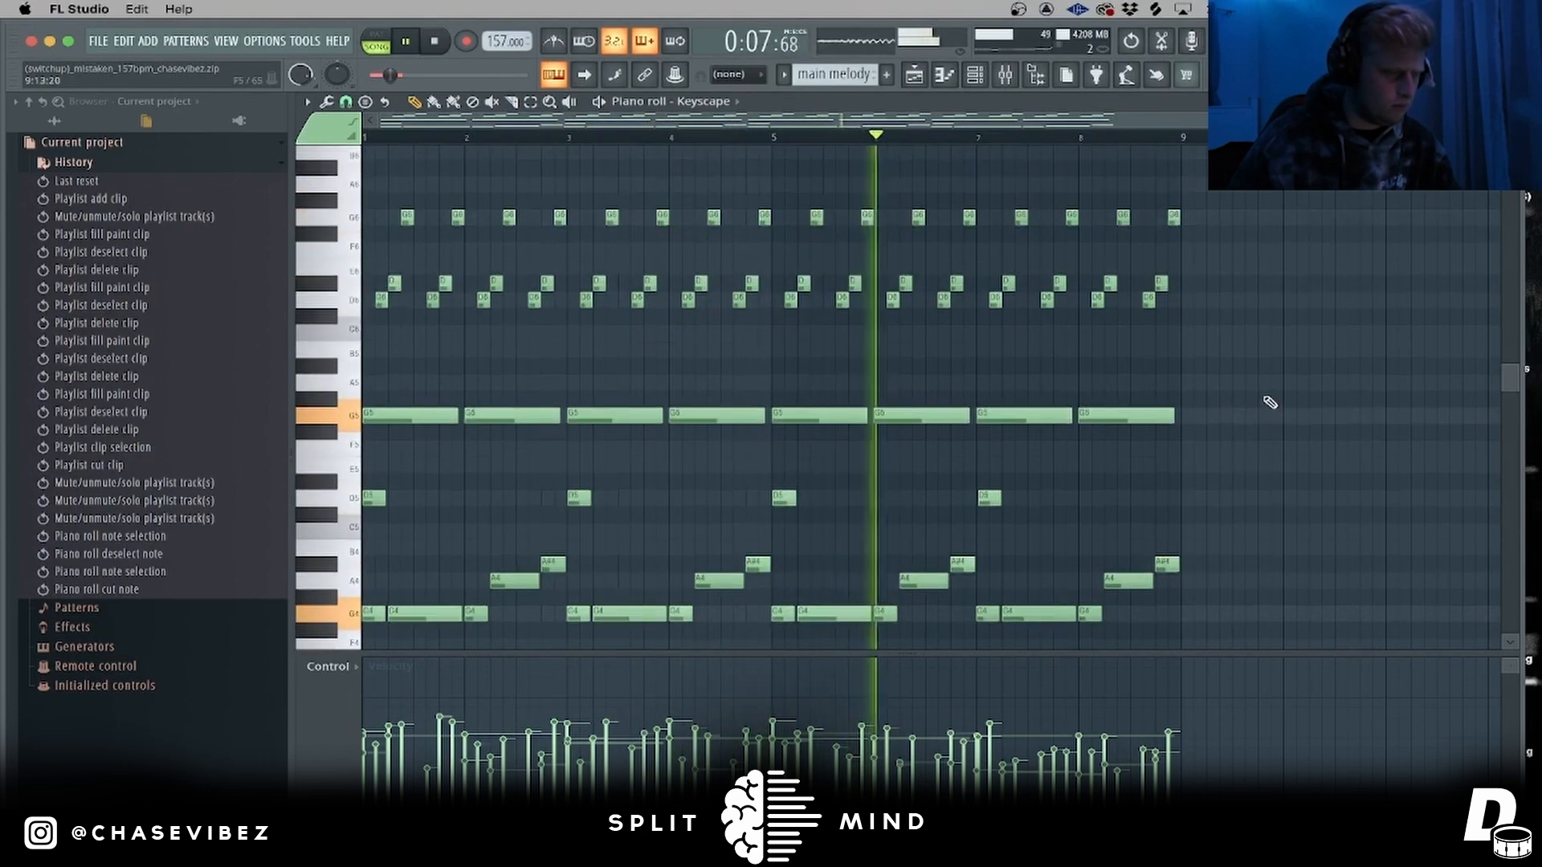
scroll(1265, 401, down, 2)
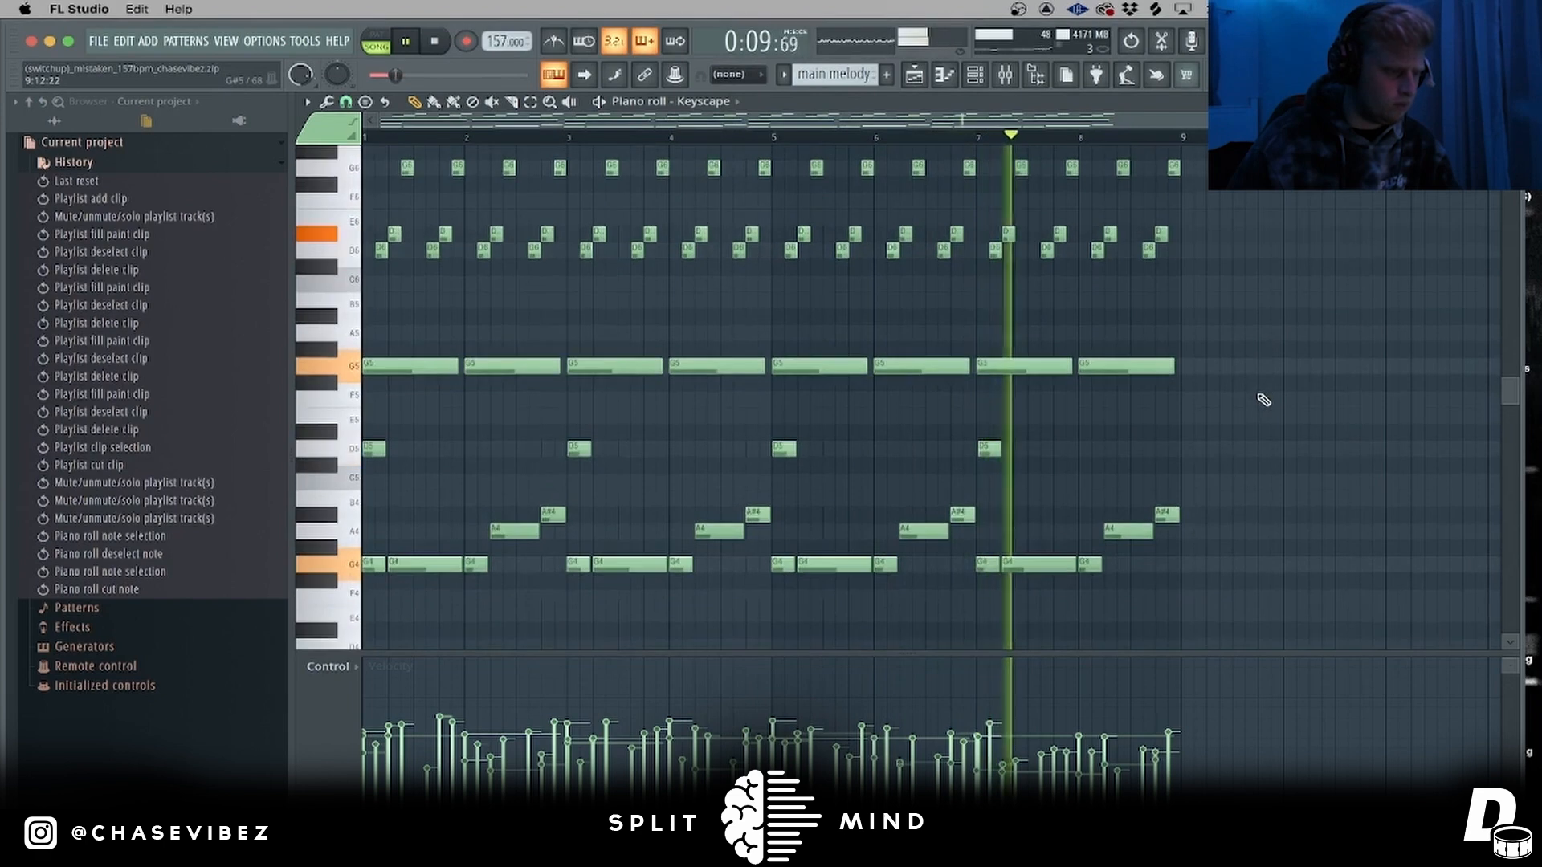
- Cut the melody notes below G5 to hear the upper layer alone, and undo that cut
drag(1365, 623, 365, 406)
key(ctrl+x)
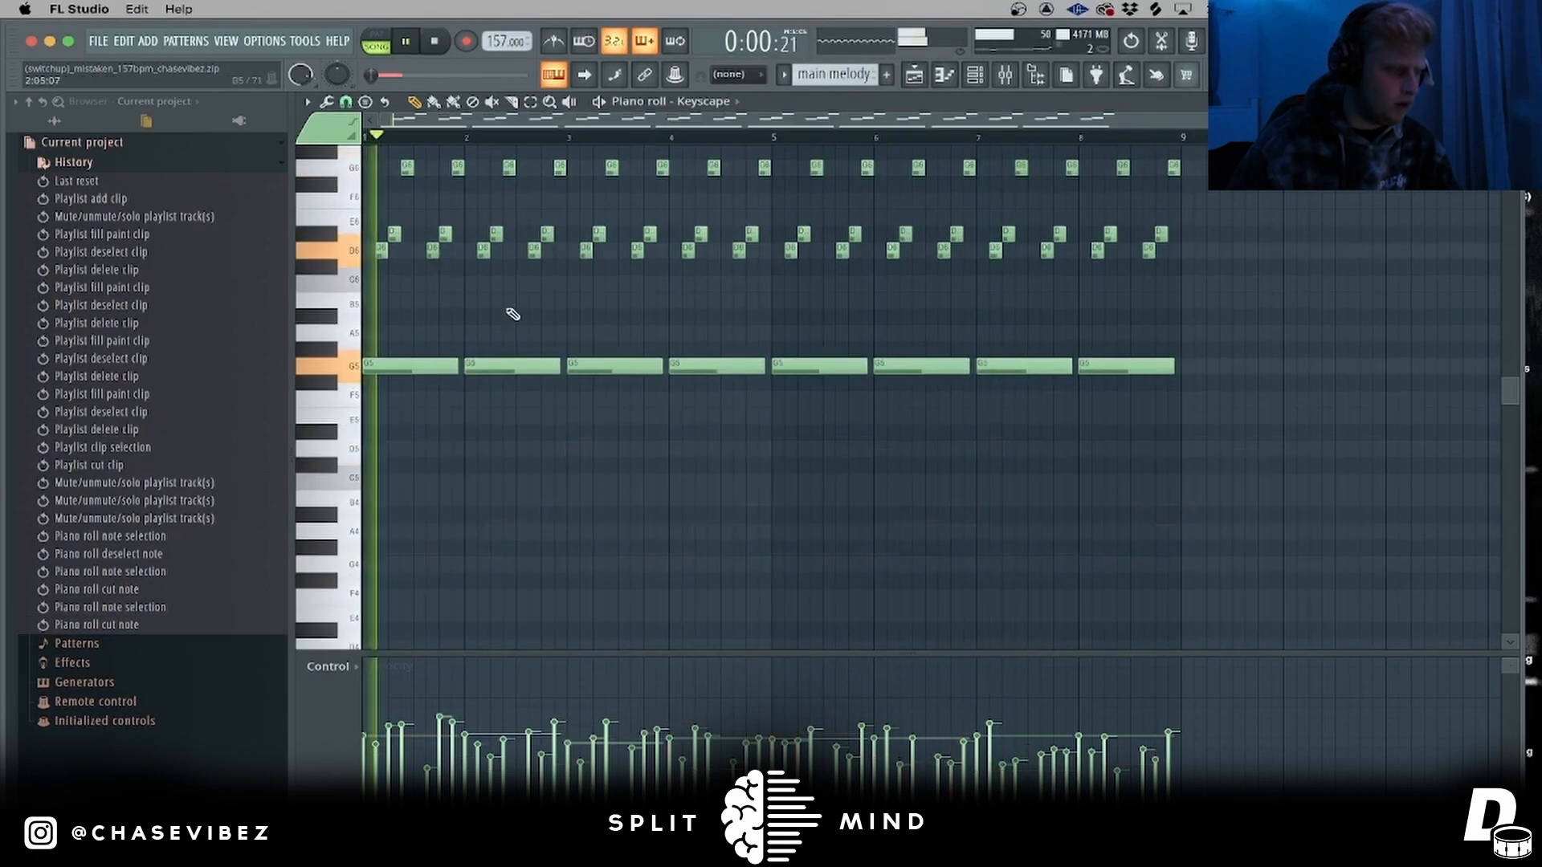
key(space)
key(ctrl+z)
- Cut the G5 notes and everything above them, and play the lower melody layer alone
drag(1359, 422, 367, 126)
key(ctrl+x)
scroll(714, 331, down, 4)
key(space)
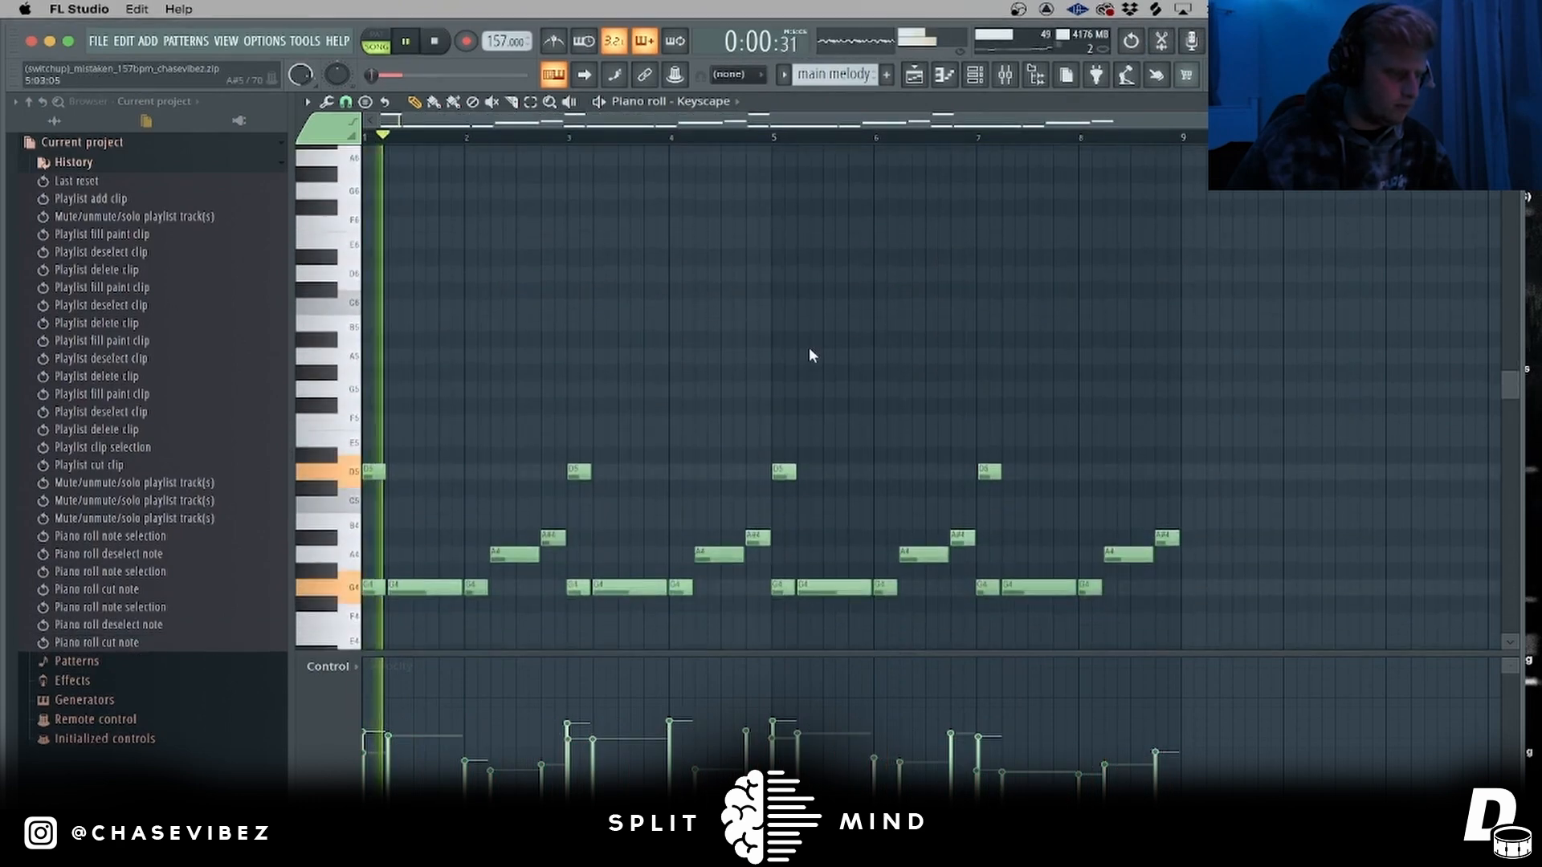
scroll(807, 347, down, 2)
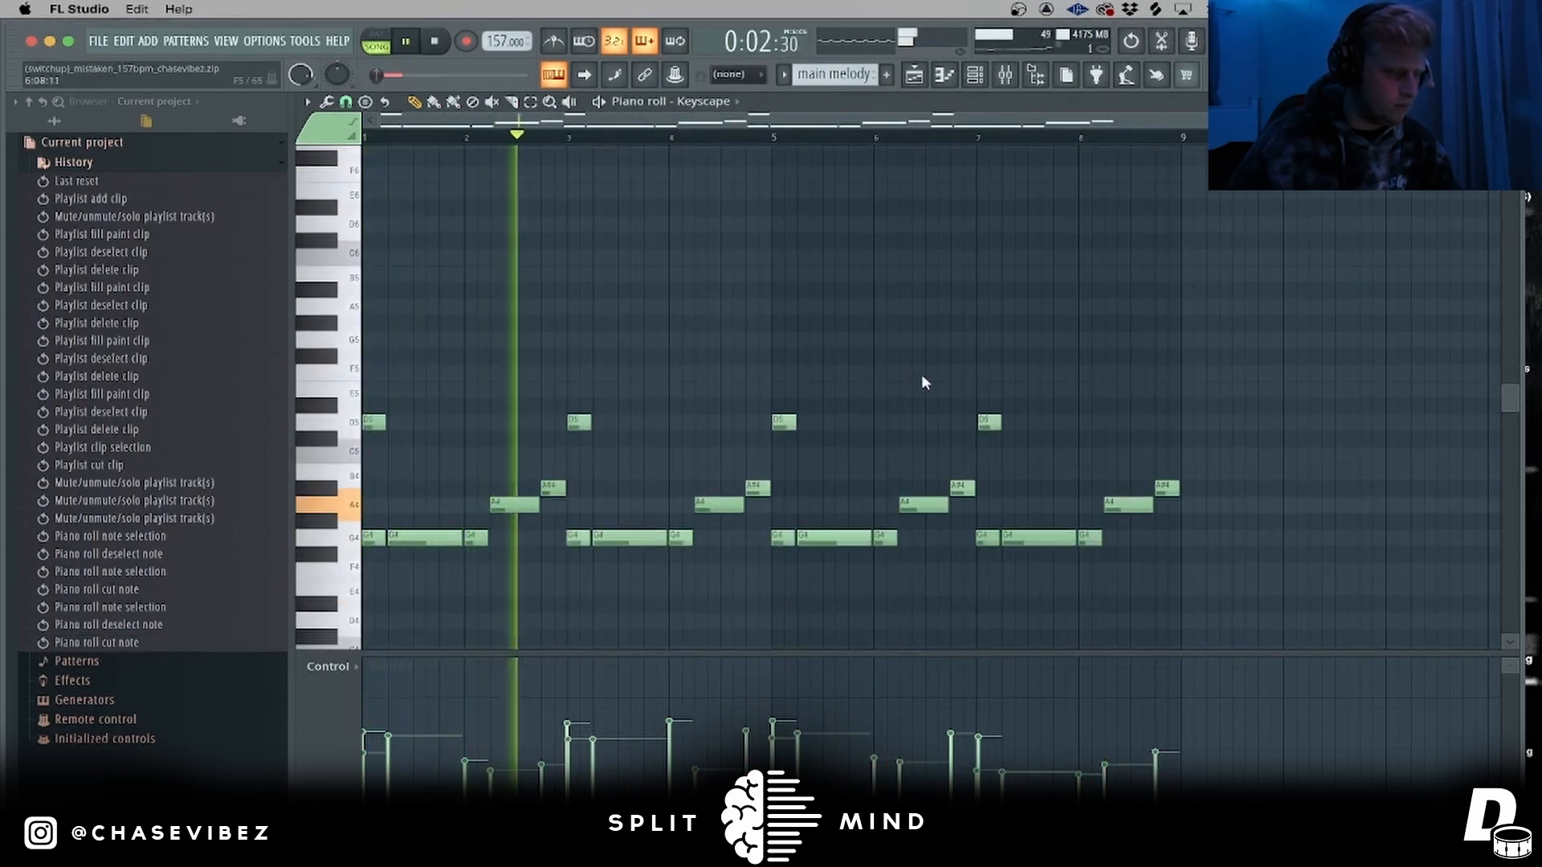
- Undo the note cuts to restore the melody layers and upper bass octave, and play them together
key(ctrl+z)
key(ctrl+z)
key(ctrl+z)
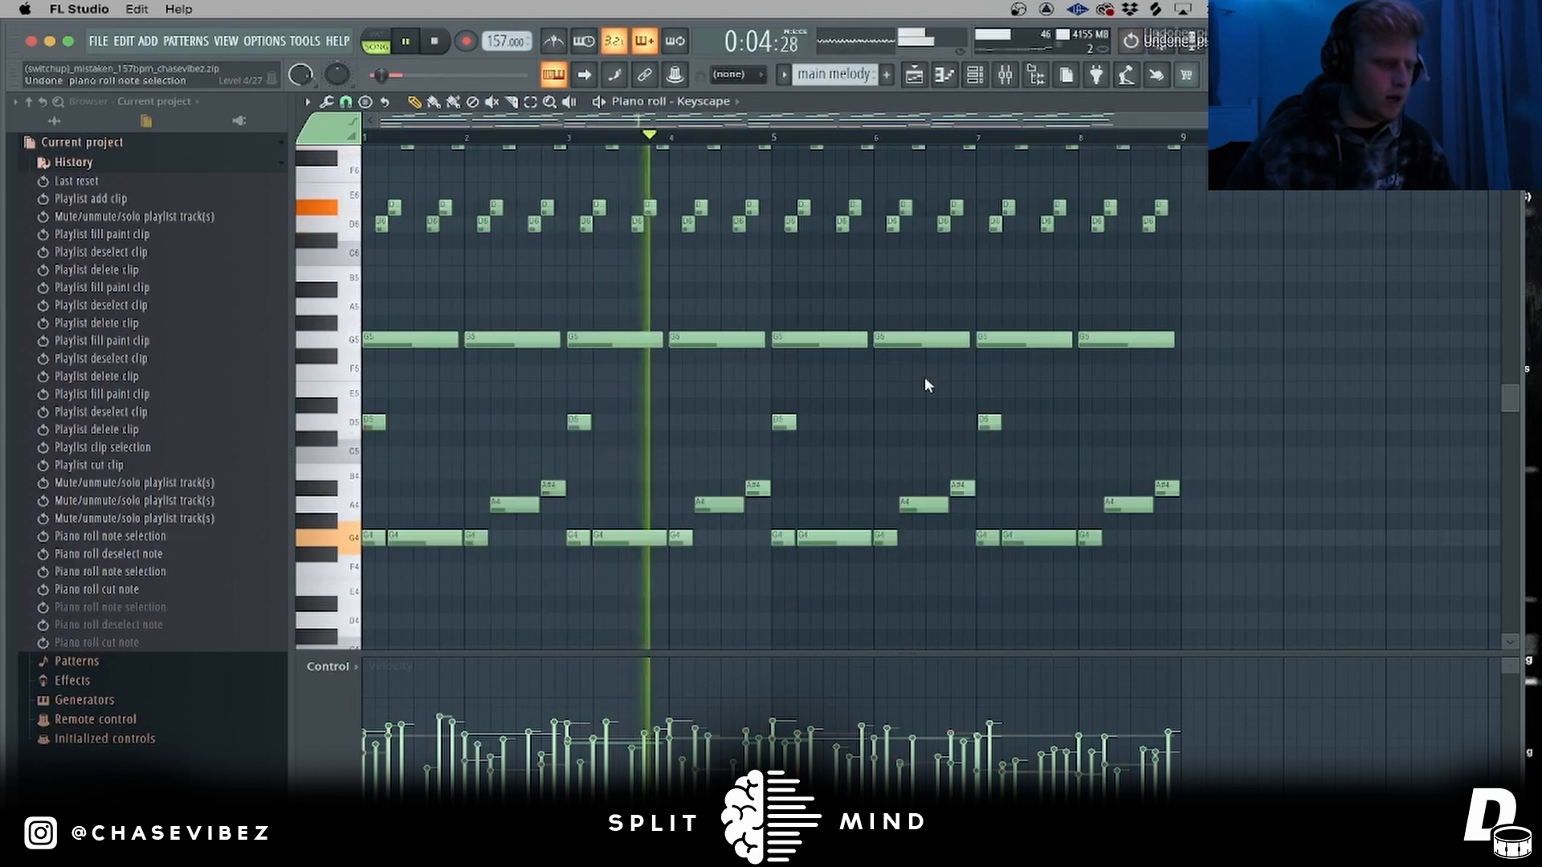
key(ctrl+z)
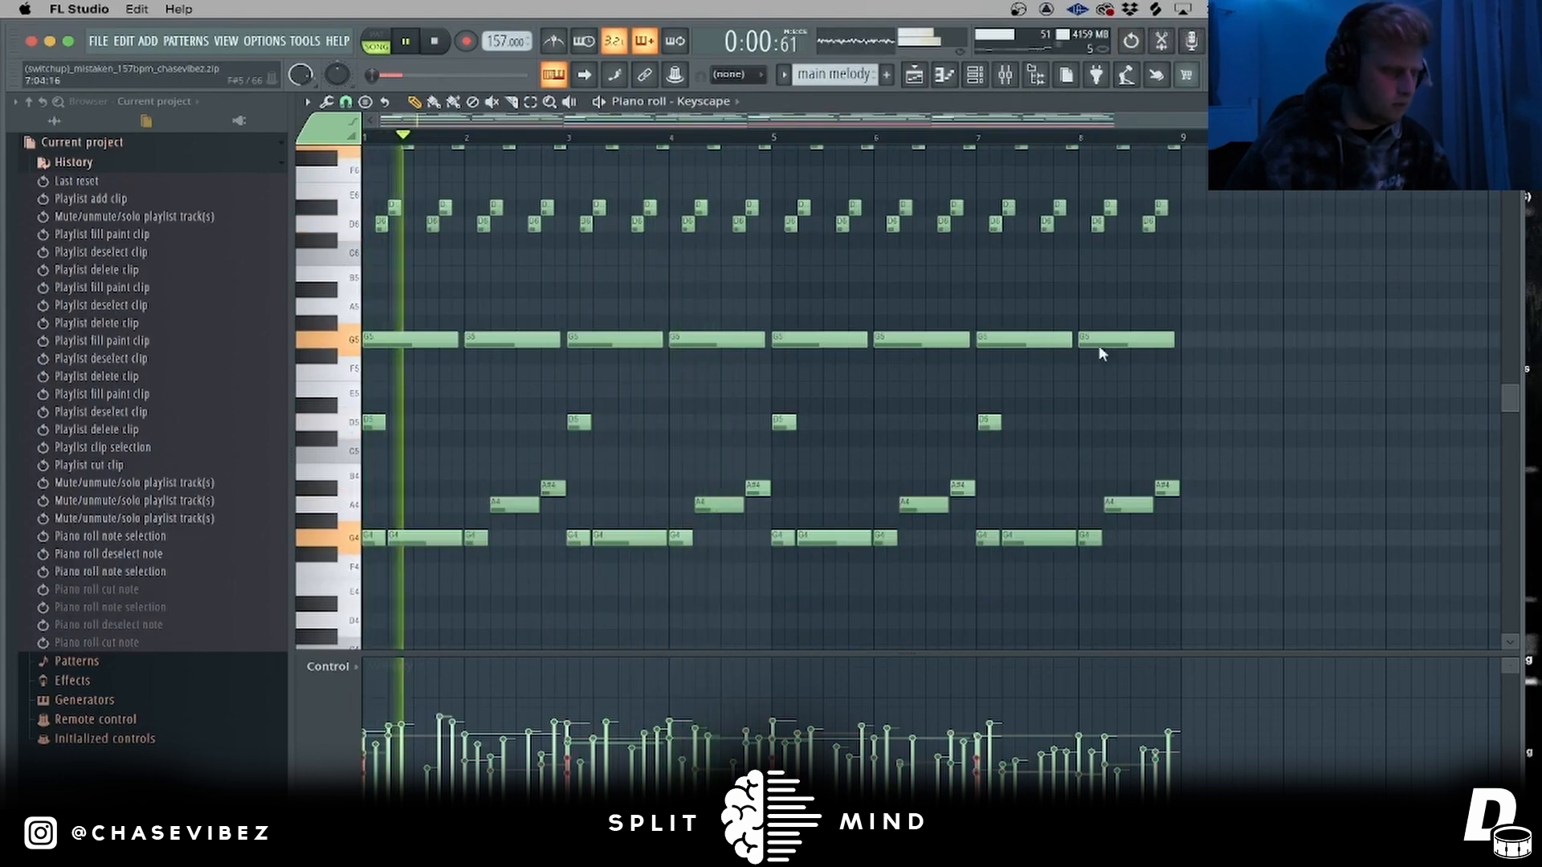
scroll(1011, 356, down, 2)
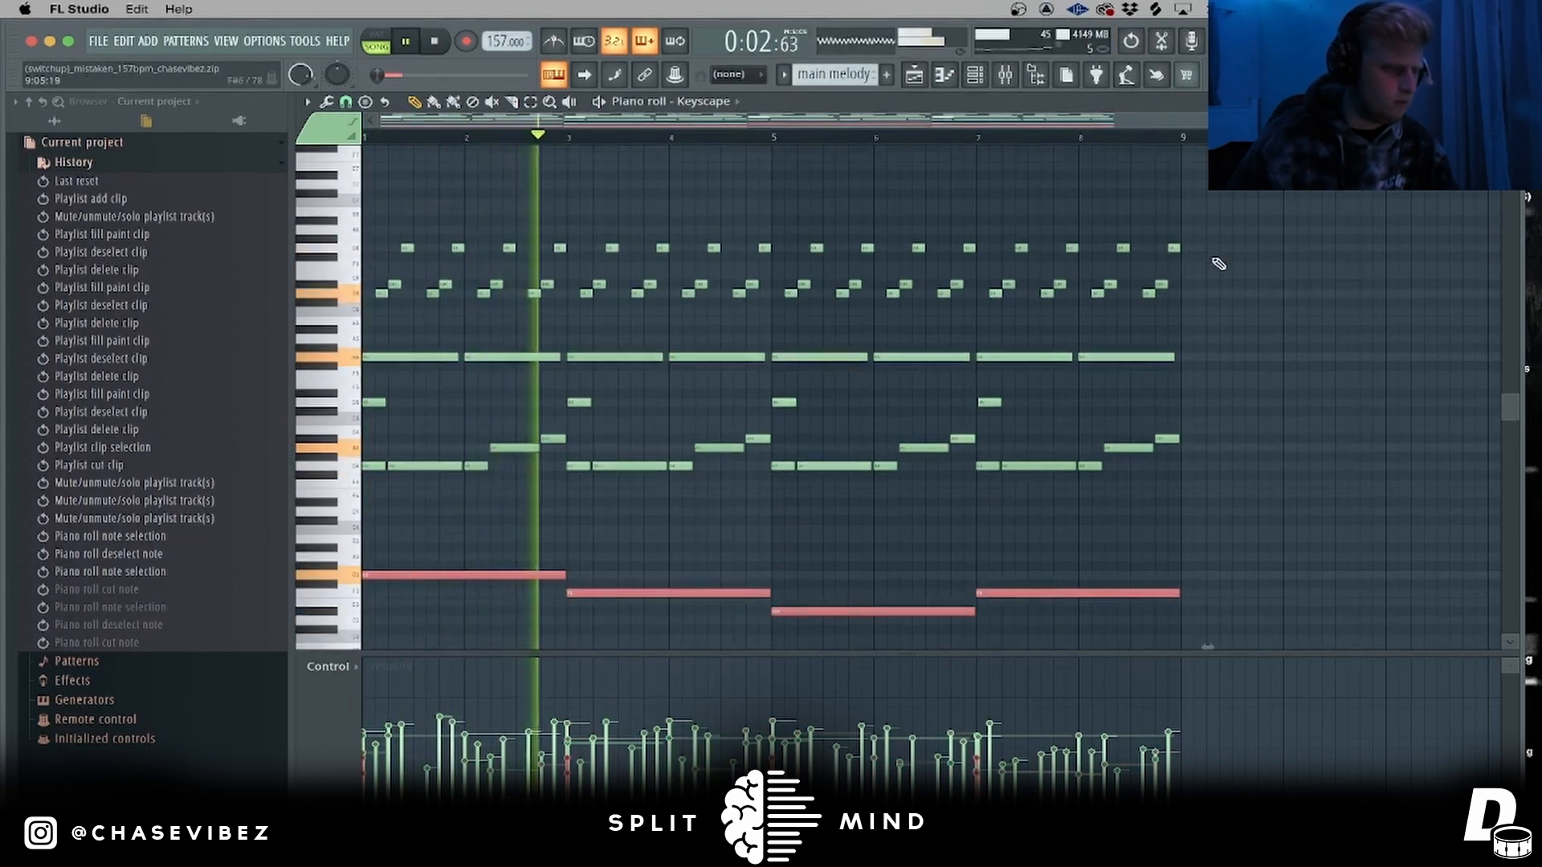
scroll(1218, 263, up, 2)
key(space)
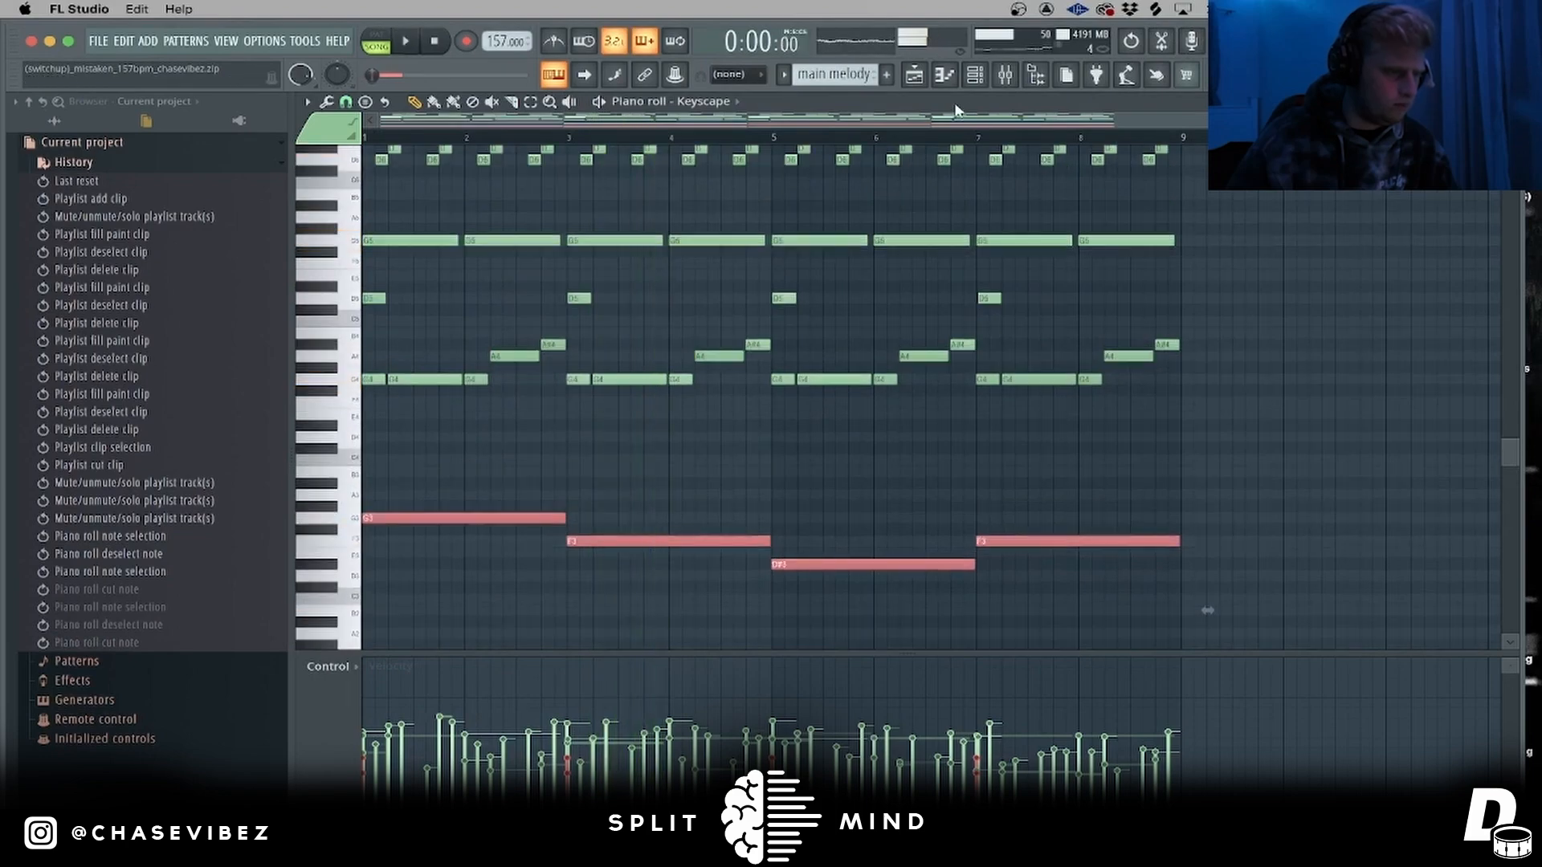
- Open SketchCassette II on the Keyscape mixer channel and review its settings and preset list
key(F6)
key(F9)
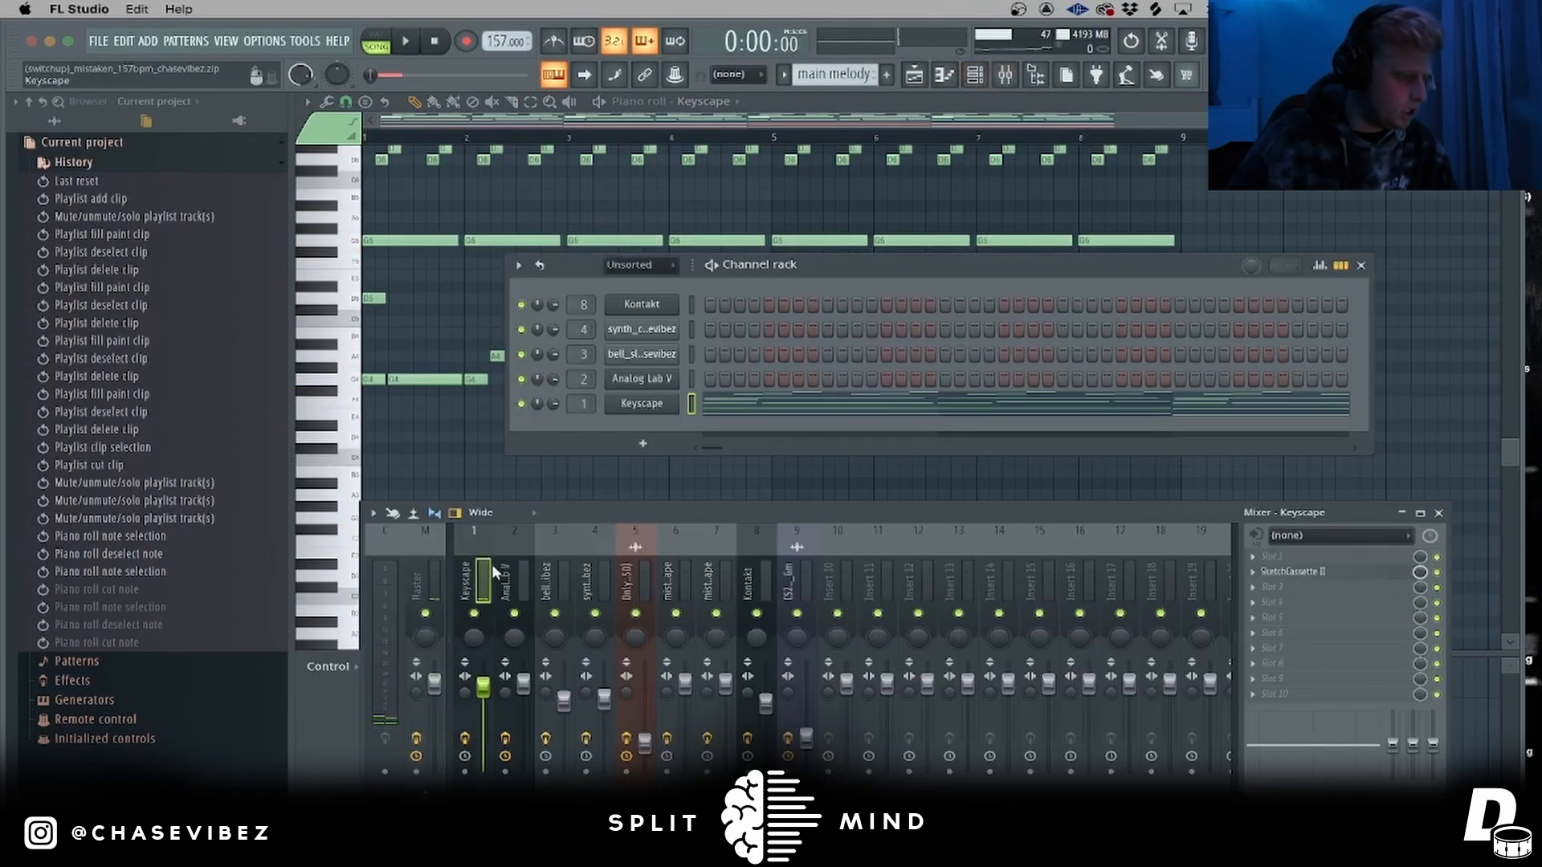
click(1317, 571)
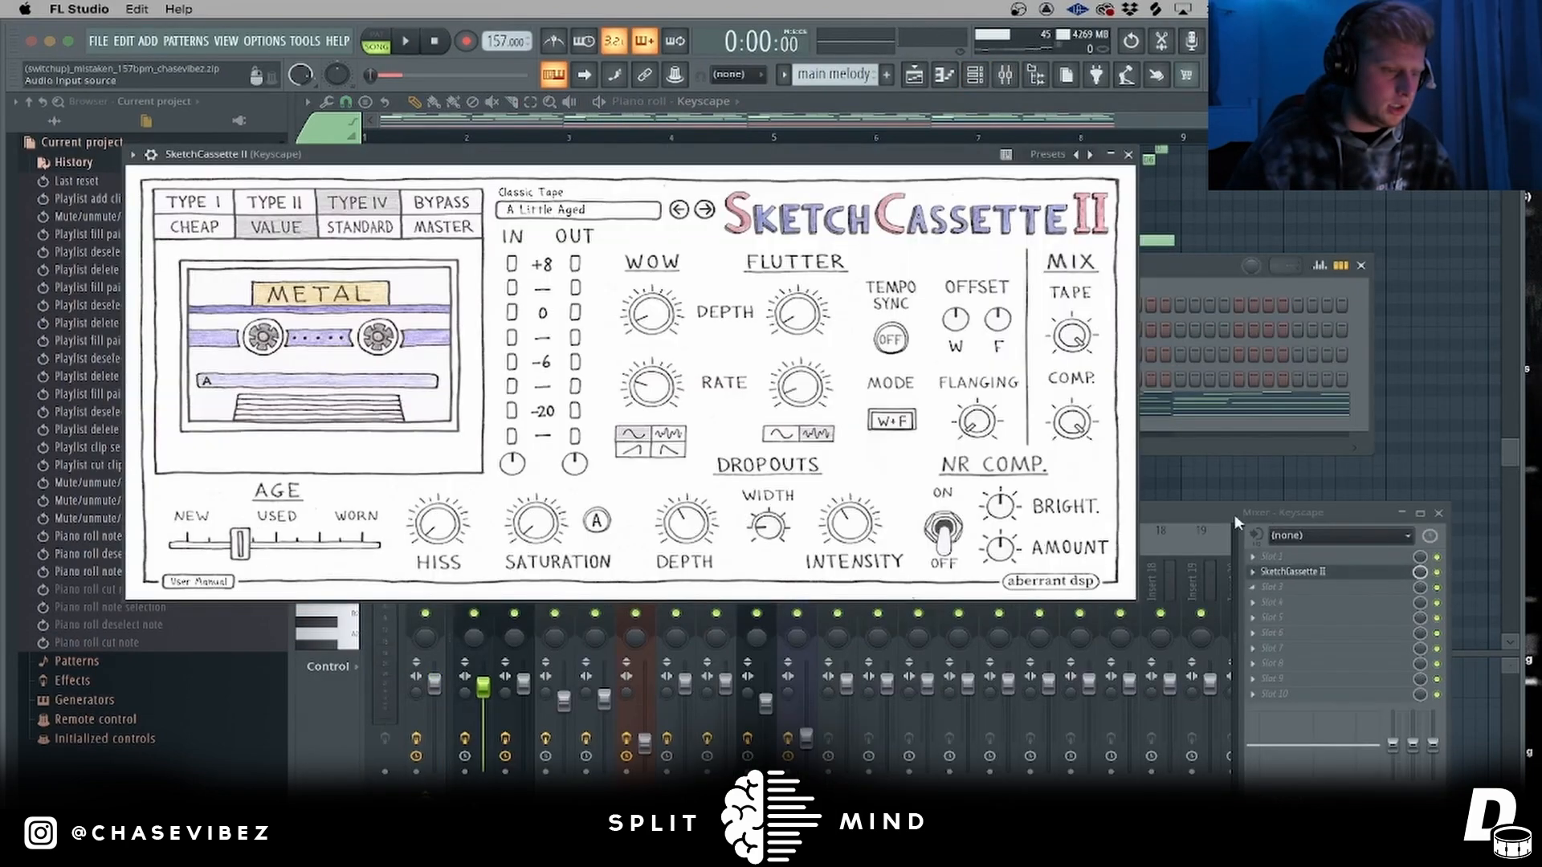
click(571, 214)
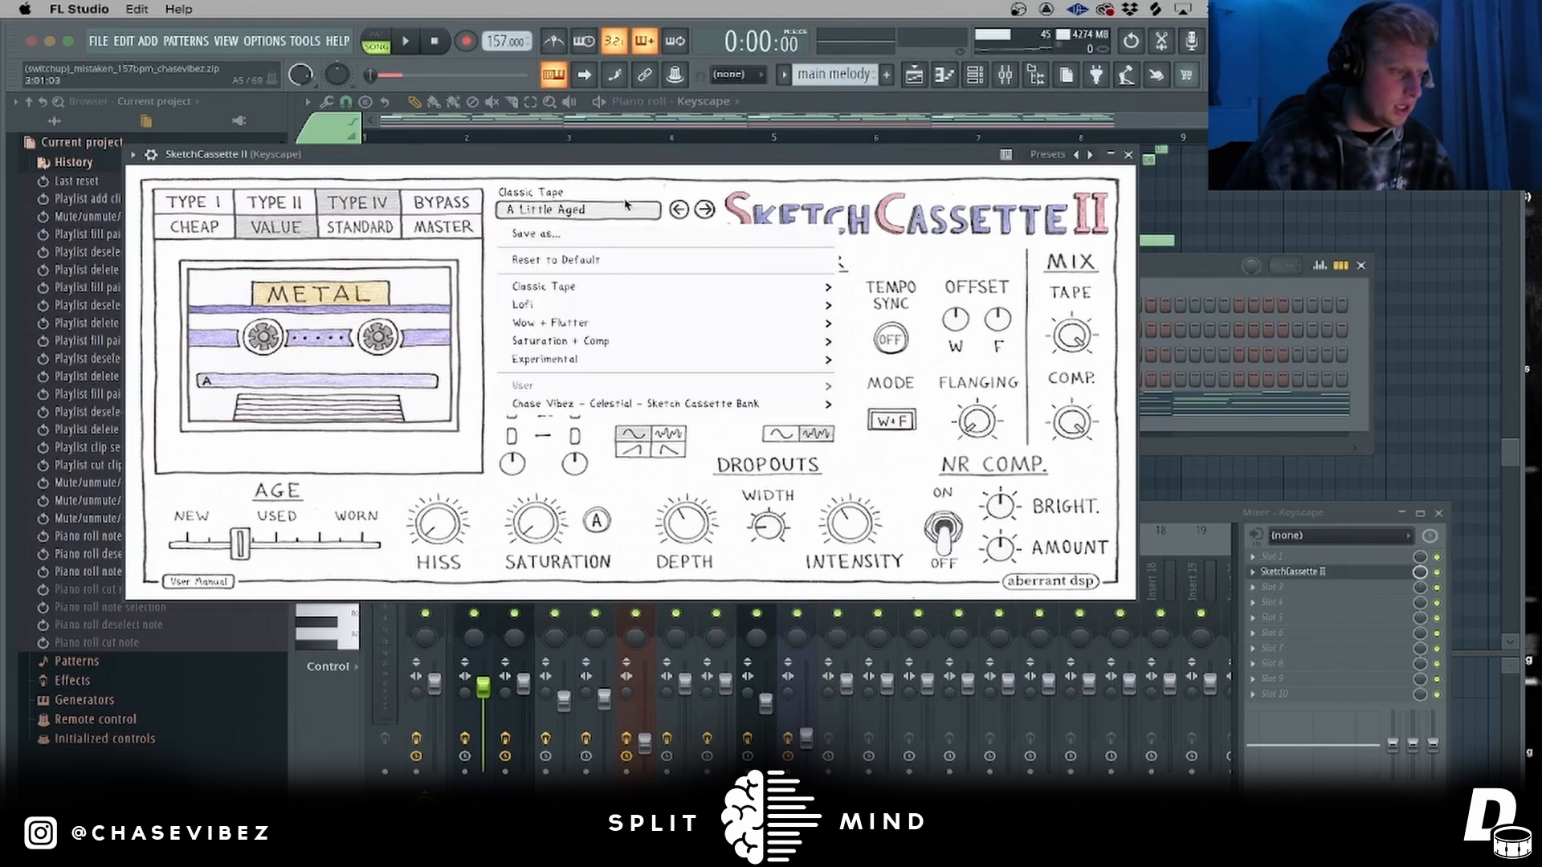
click(661, 179)
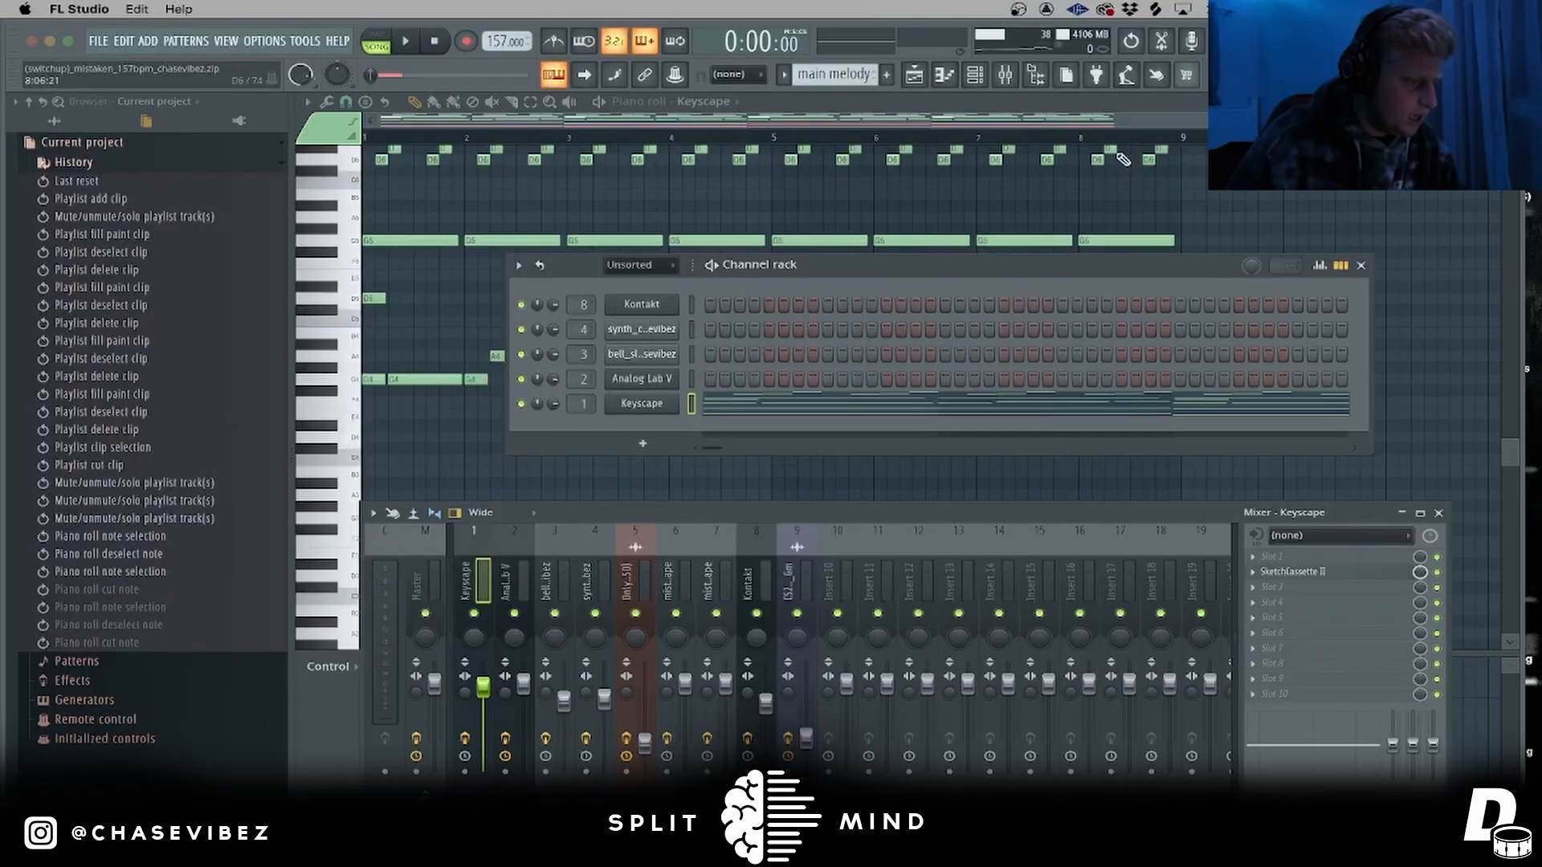
- Unmute Track 3 in the playlist and copy its Analog Lab V clip to bar 1
click(916, 76)
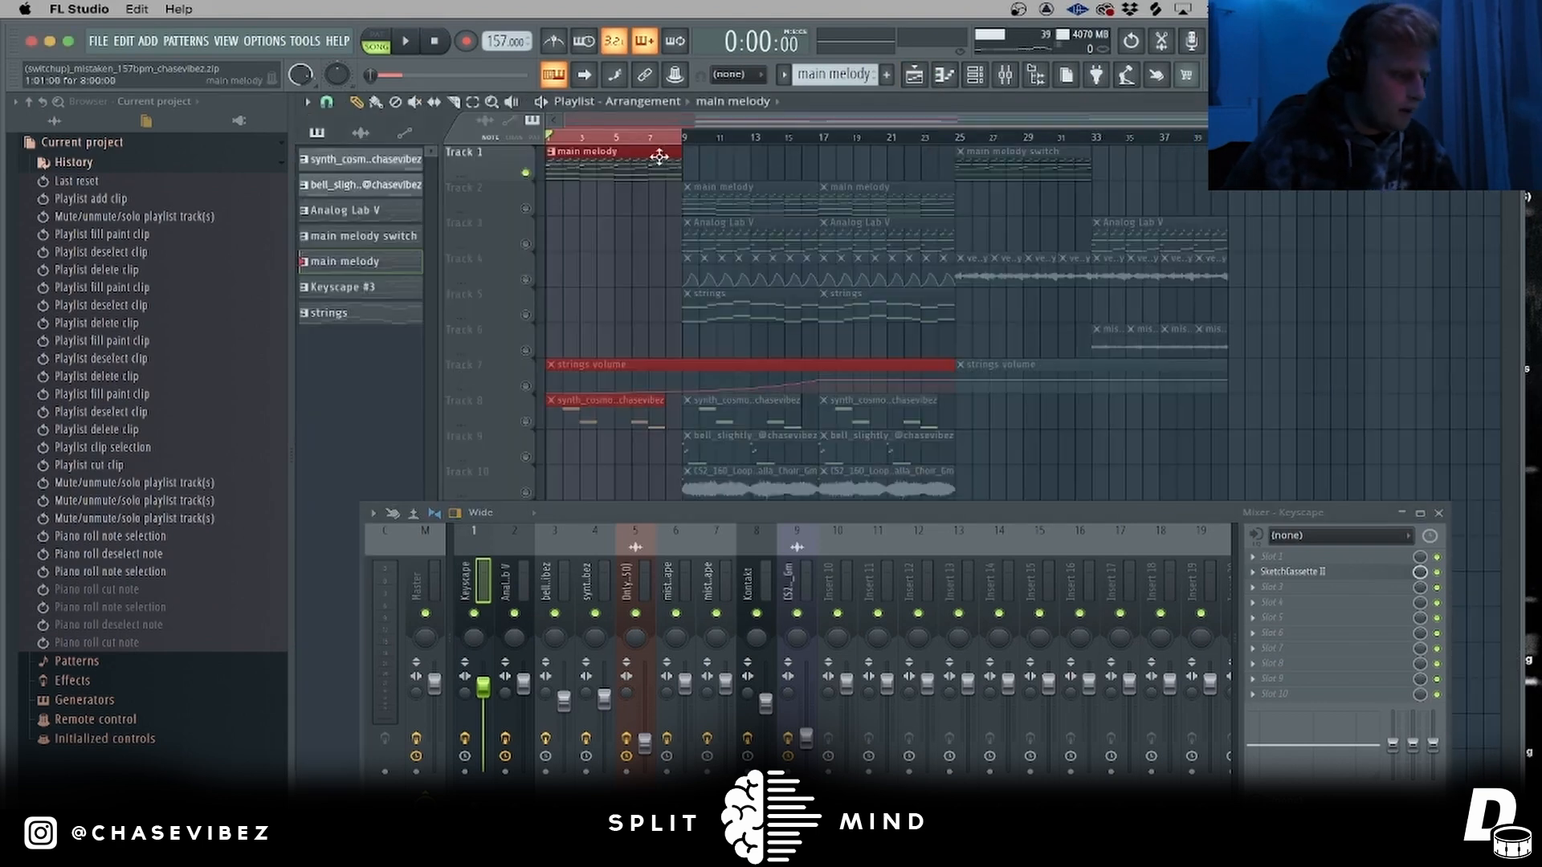
click(528, 244)
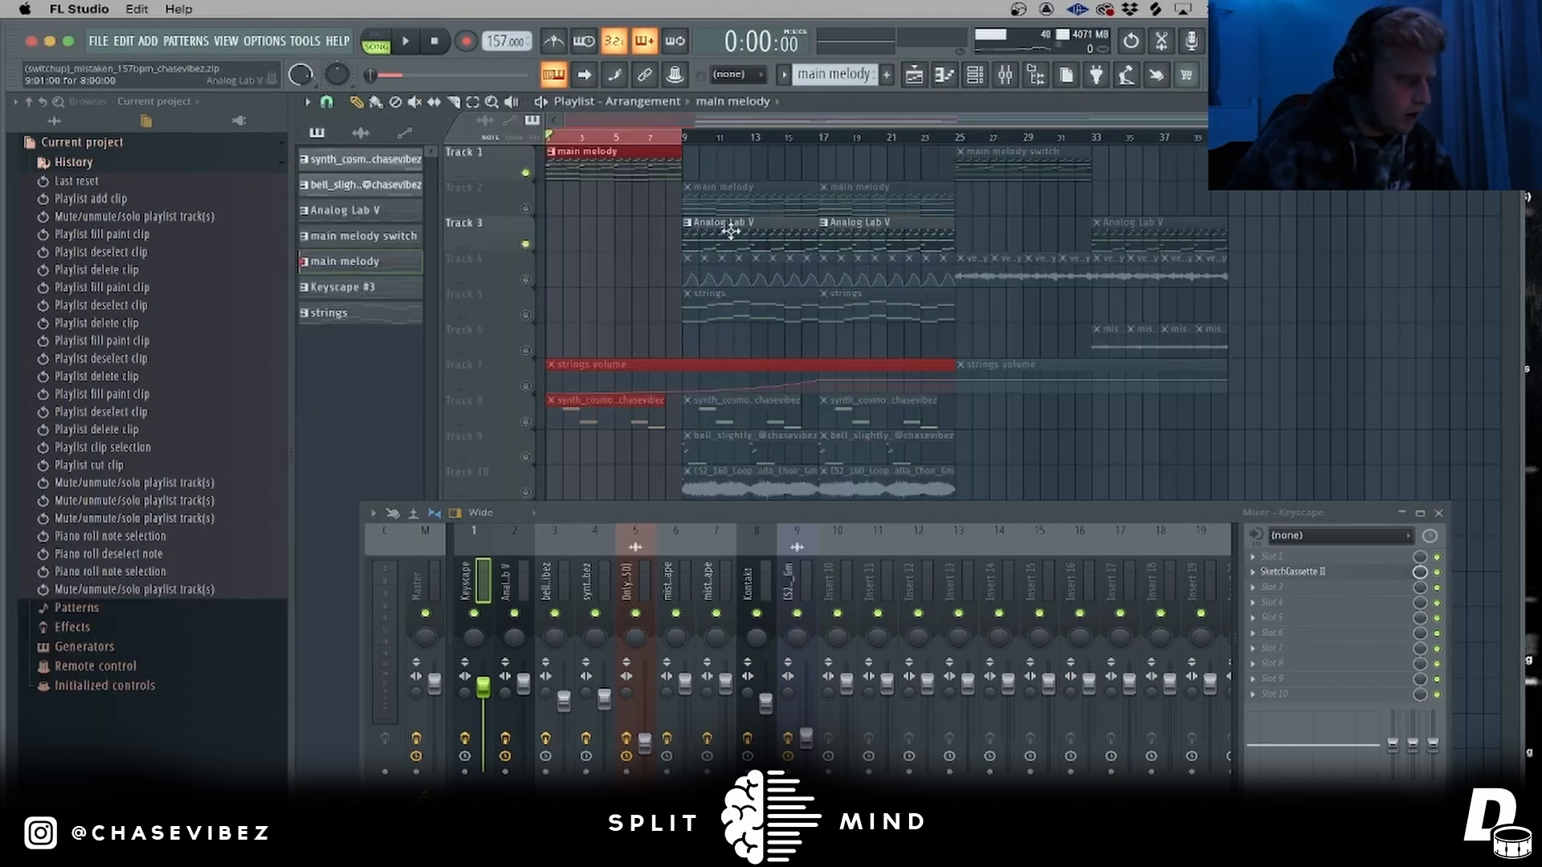
drag(729, 232, 590, 233)
- Open the Analog Lab V clip's notes and play that pattern on its own in pattern mode
double_click(610, 241)
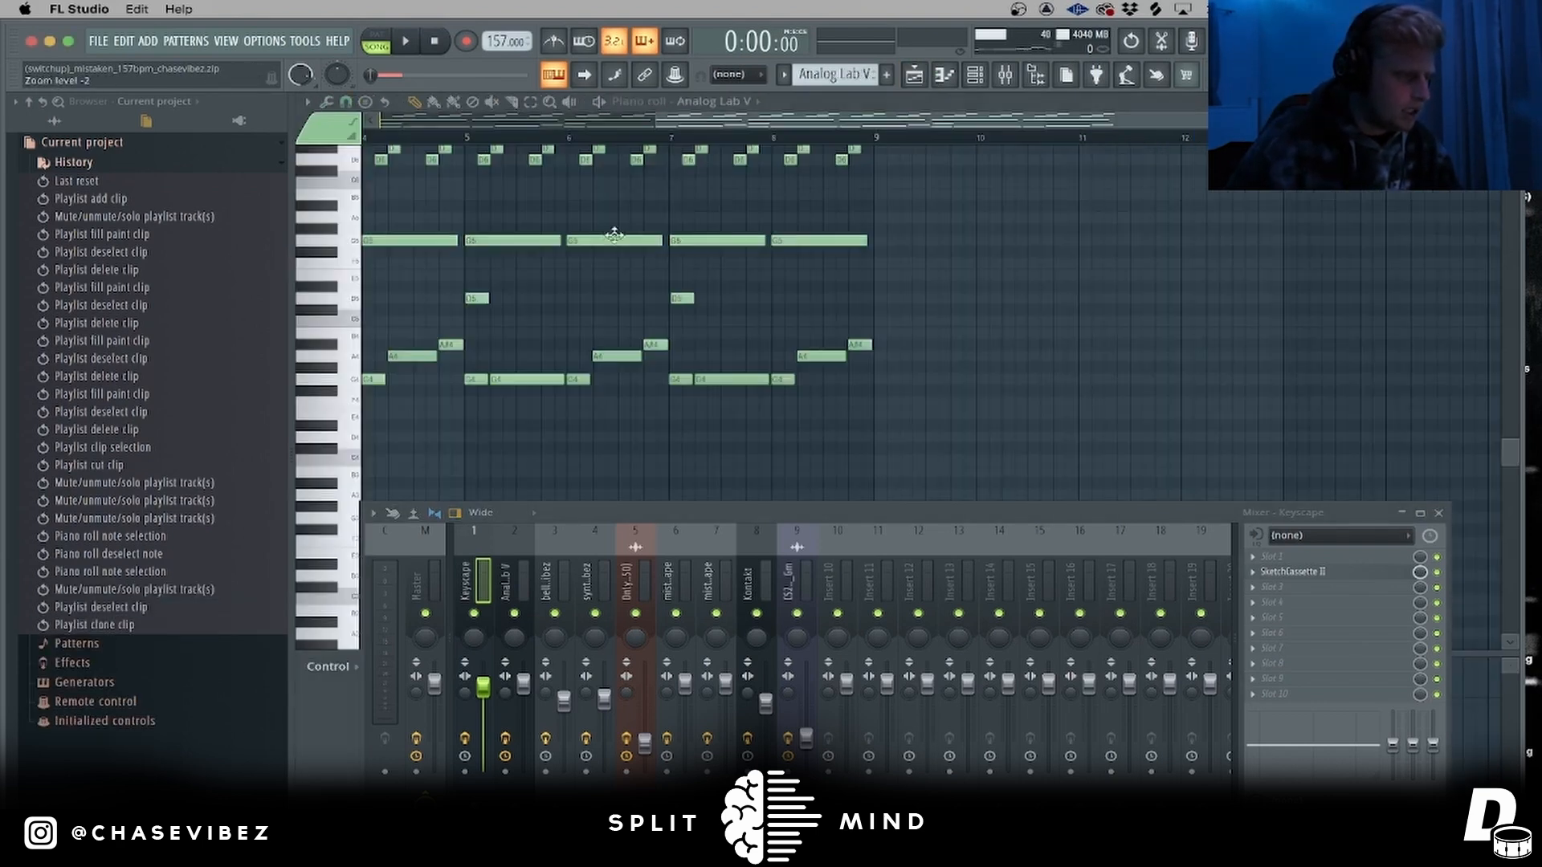
click(1440, 514)
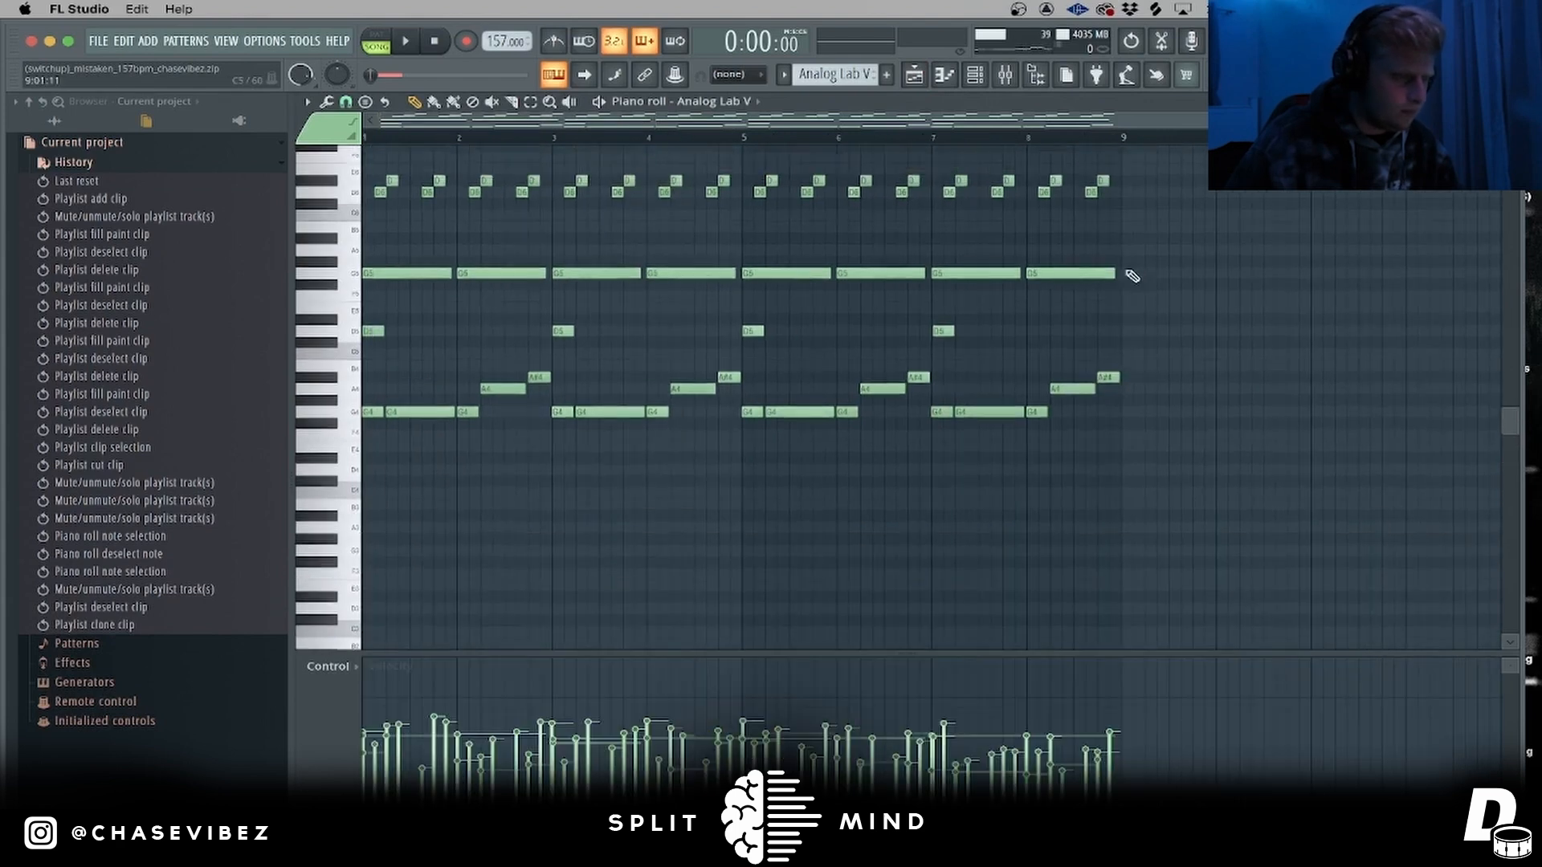
scroll(1125, 316, up, 3)
click(975, 75)
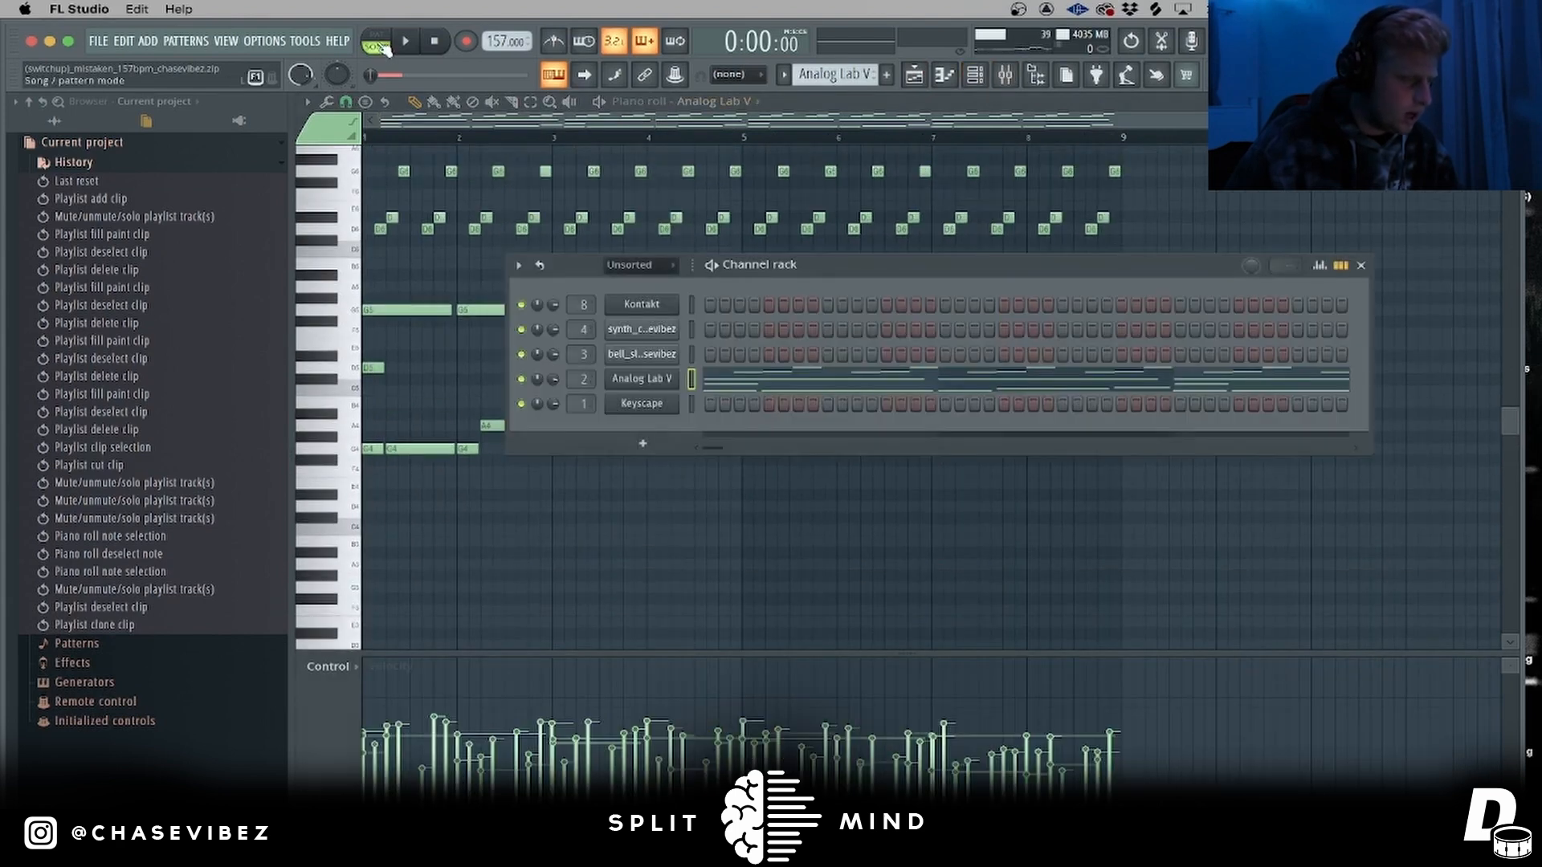
key(F6)
scroll(520, 268, down, 5)
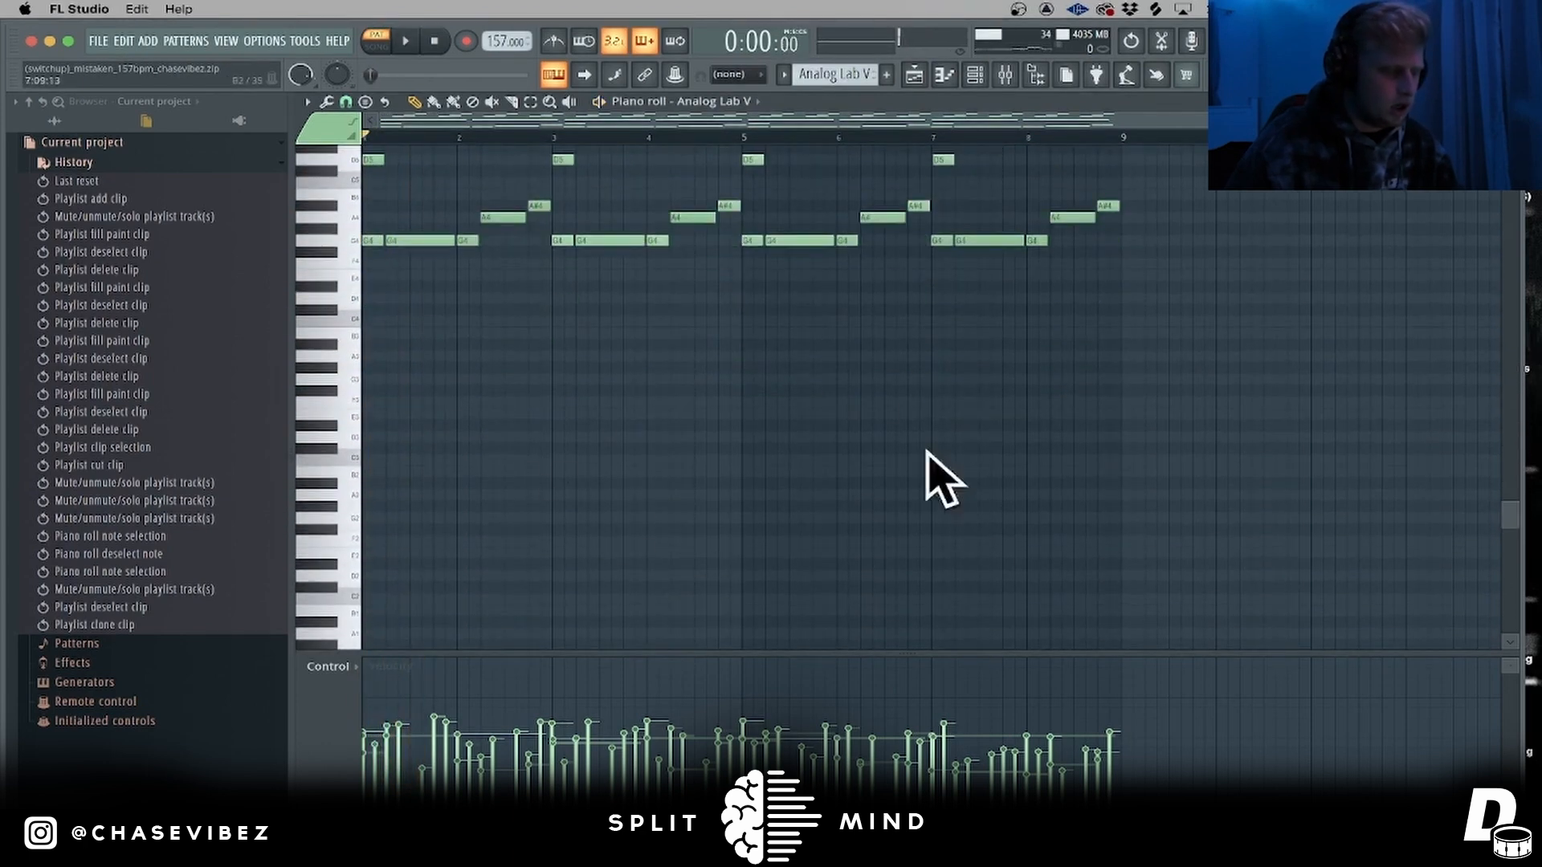
scroll(516, 427, up, 5)
key(space)
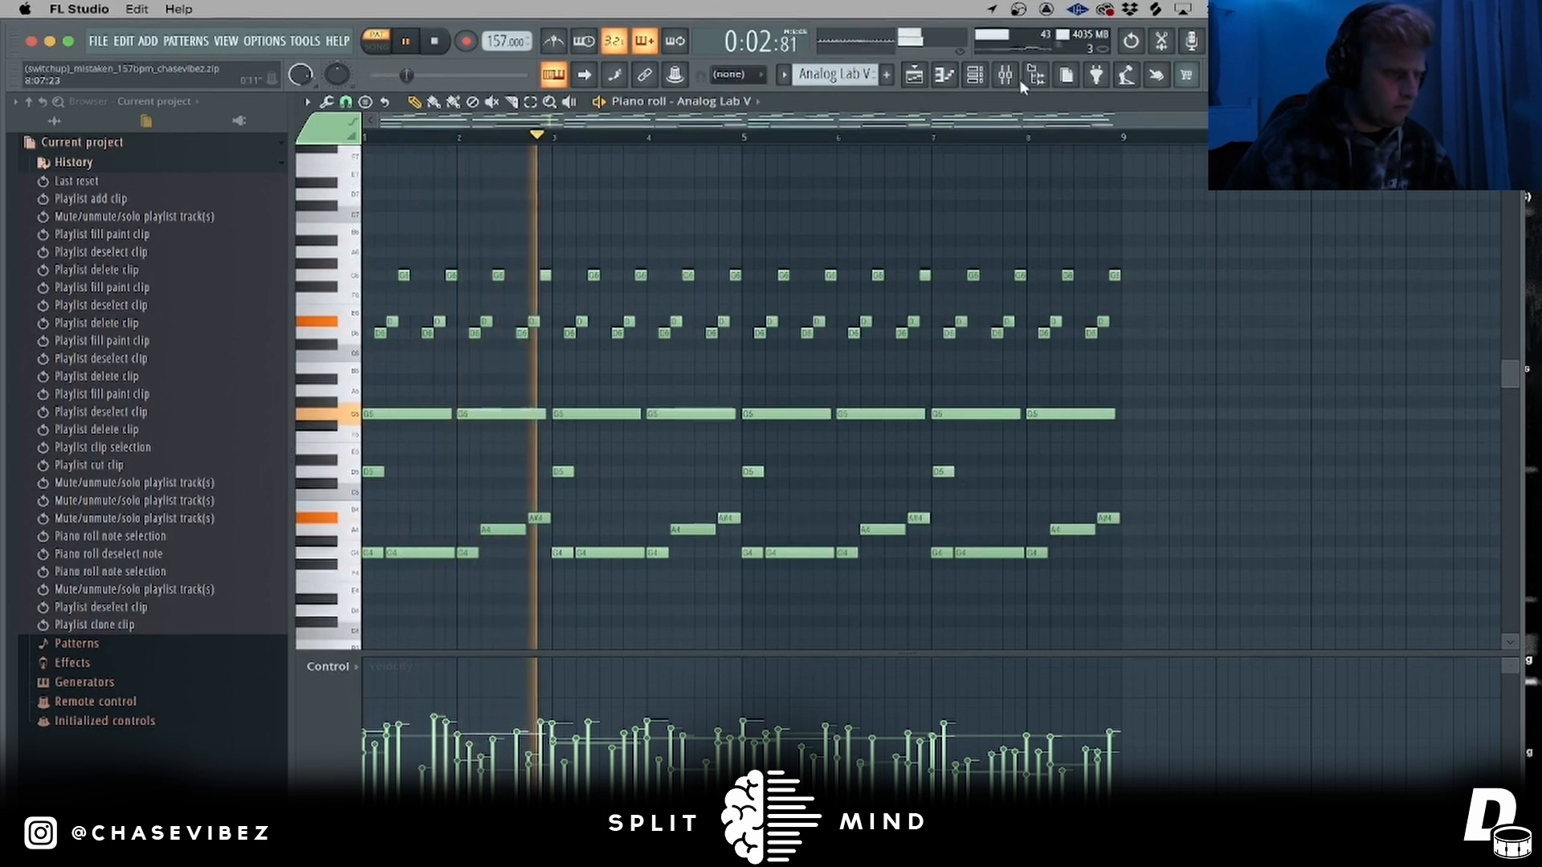
- Remove the copied Analog Lab V clip at bar 1 and play the arrangement in song mode
key(F5)
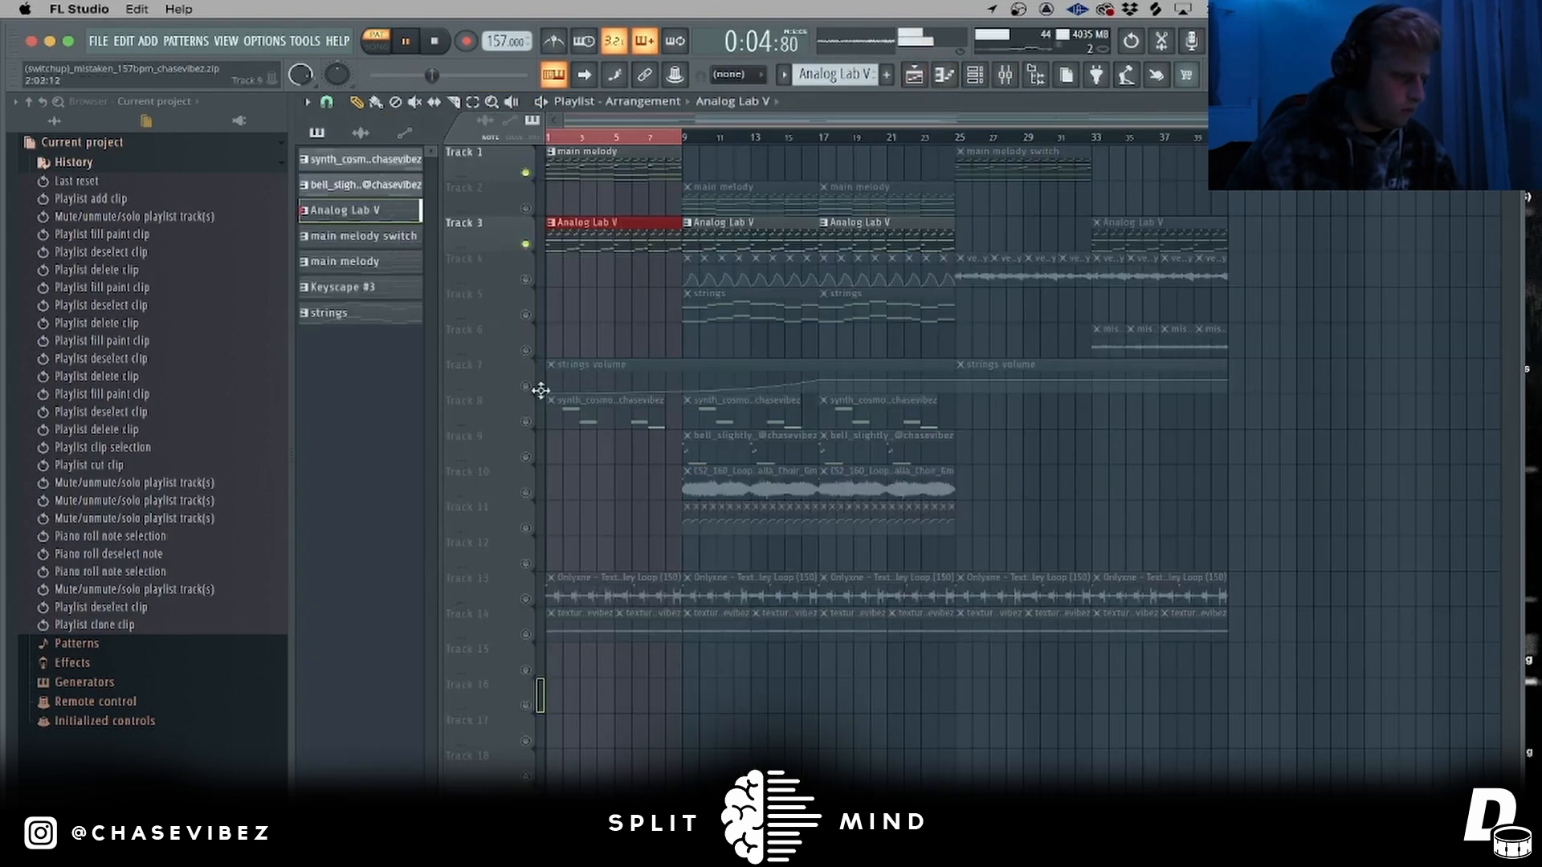
drag(812, 269, 695, 265)
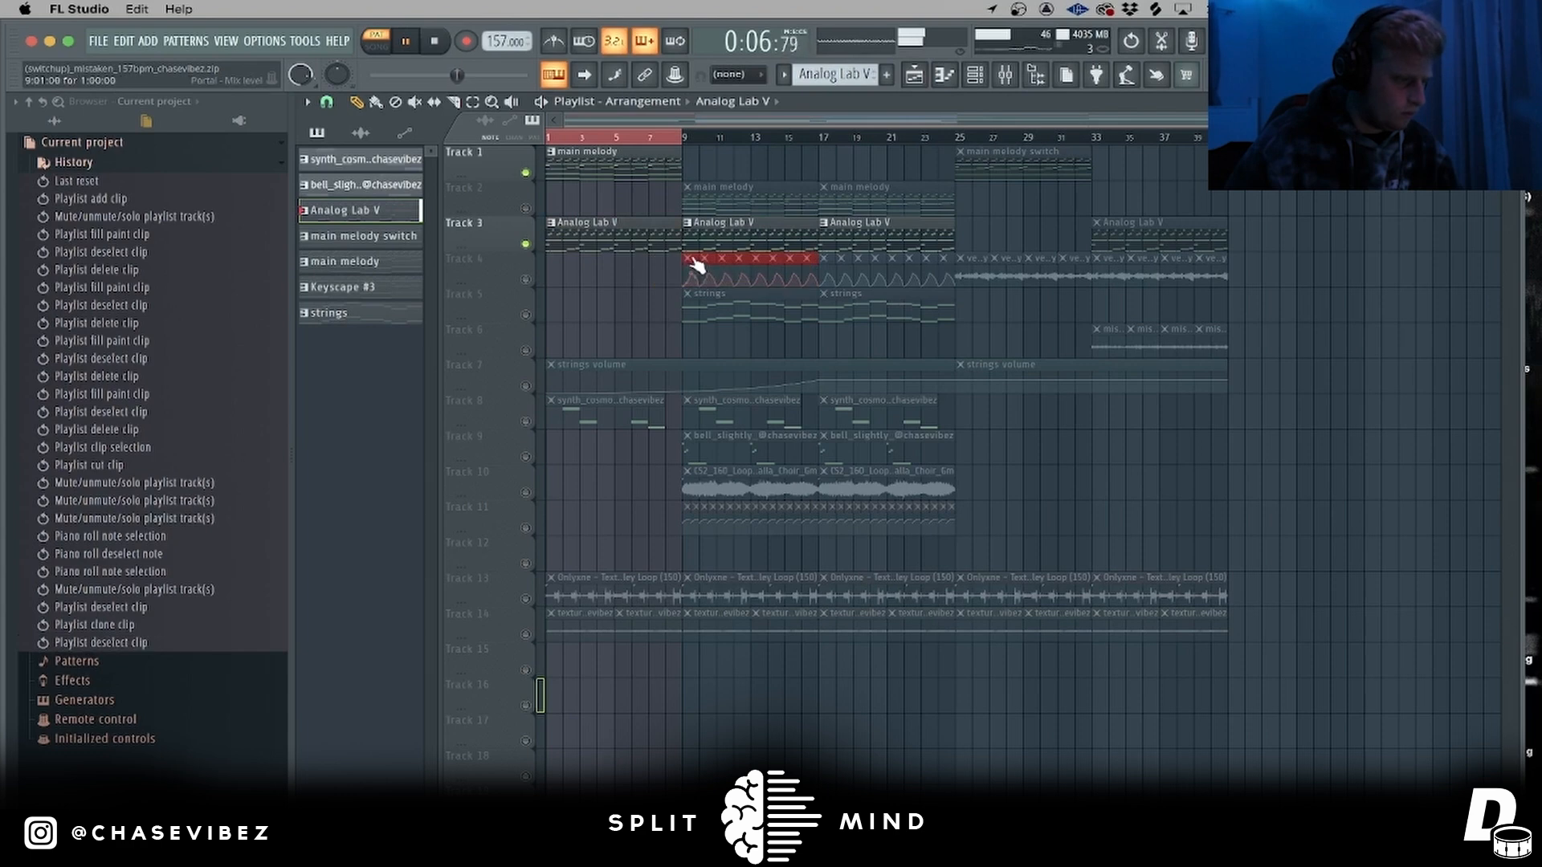
click(656, 238)
key(ctrl+x)
key(space)
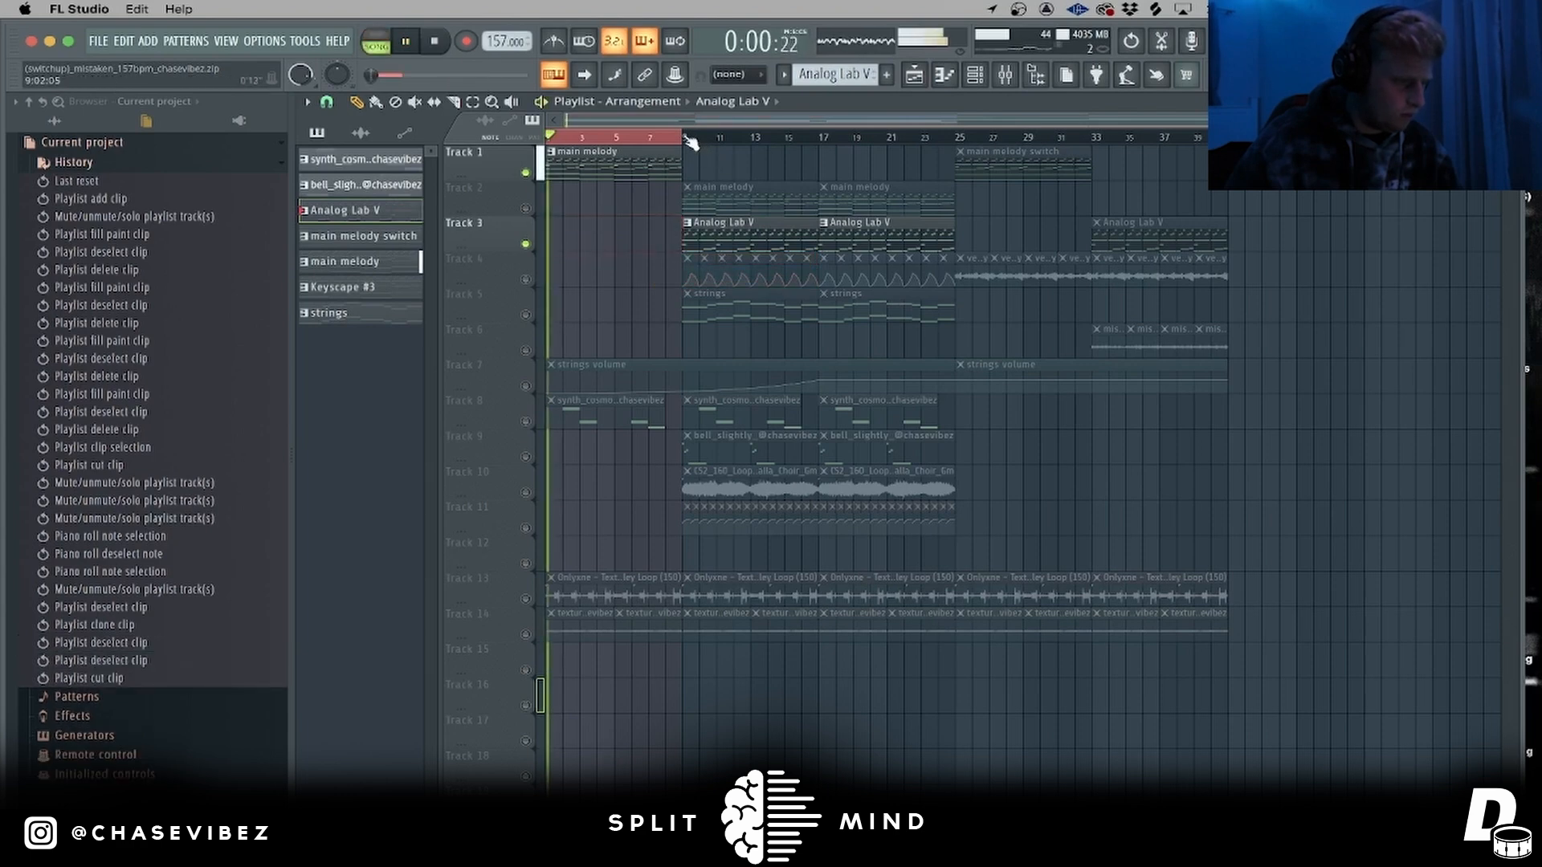
- Put the Analog Lab V clip back at bar 1 and copy Track 4's automation clips there with the track unmuted
key(ctrl+v)
drag(816, 270, 574, 260)
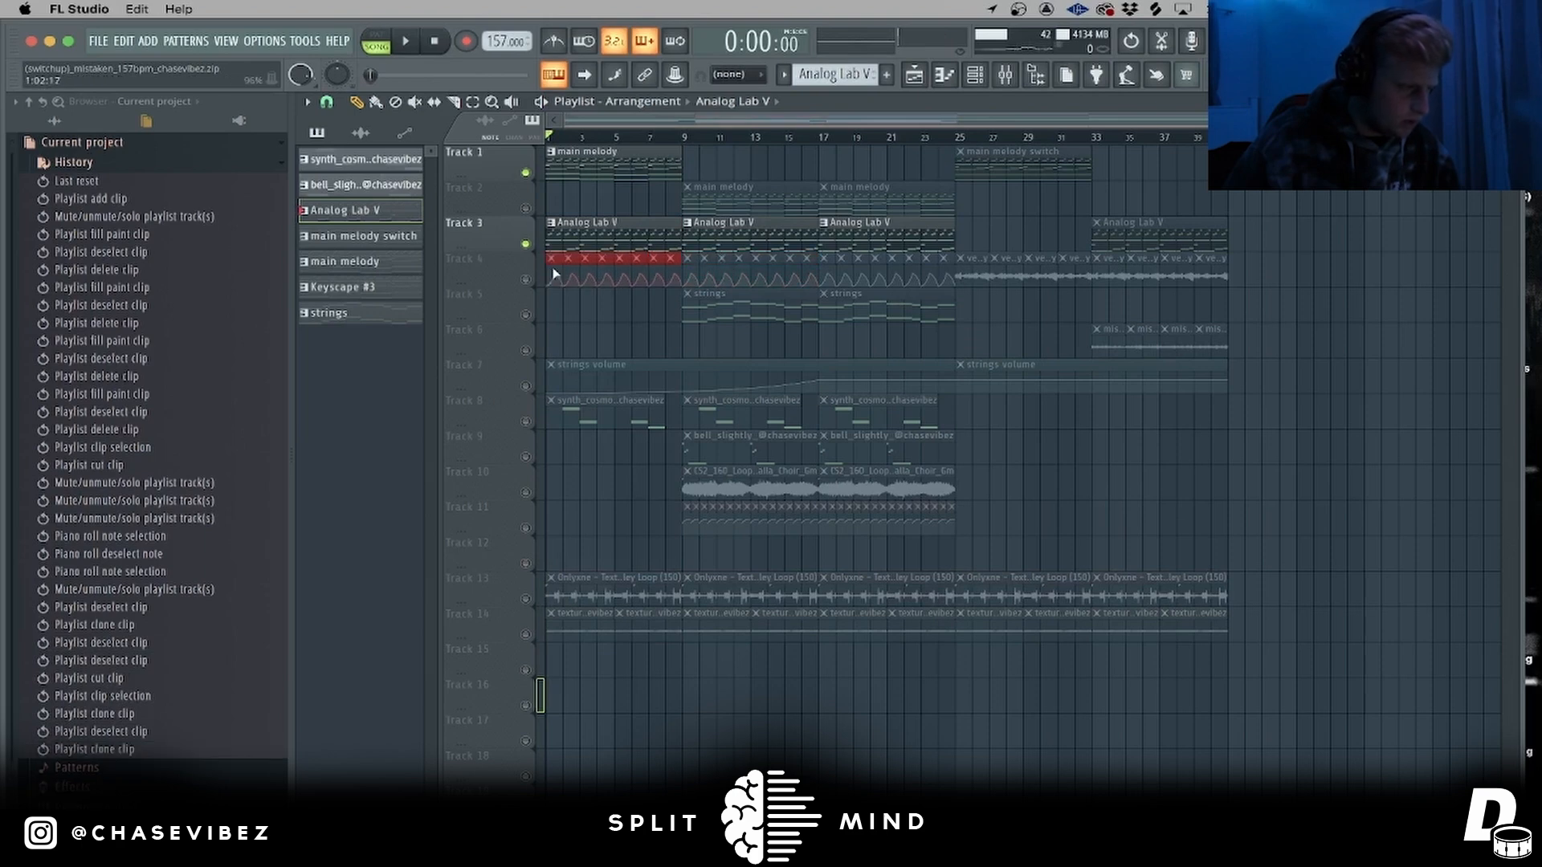
click(526, 280)
- Open Portal on the Analog Lab V mixer channel and review its CHANGES PITCH preset in the preset list
click(1005, 75)
click(520, 584)
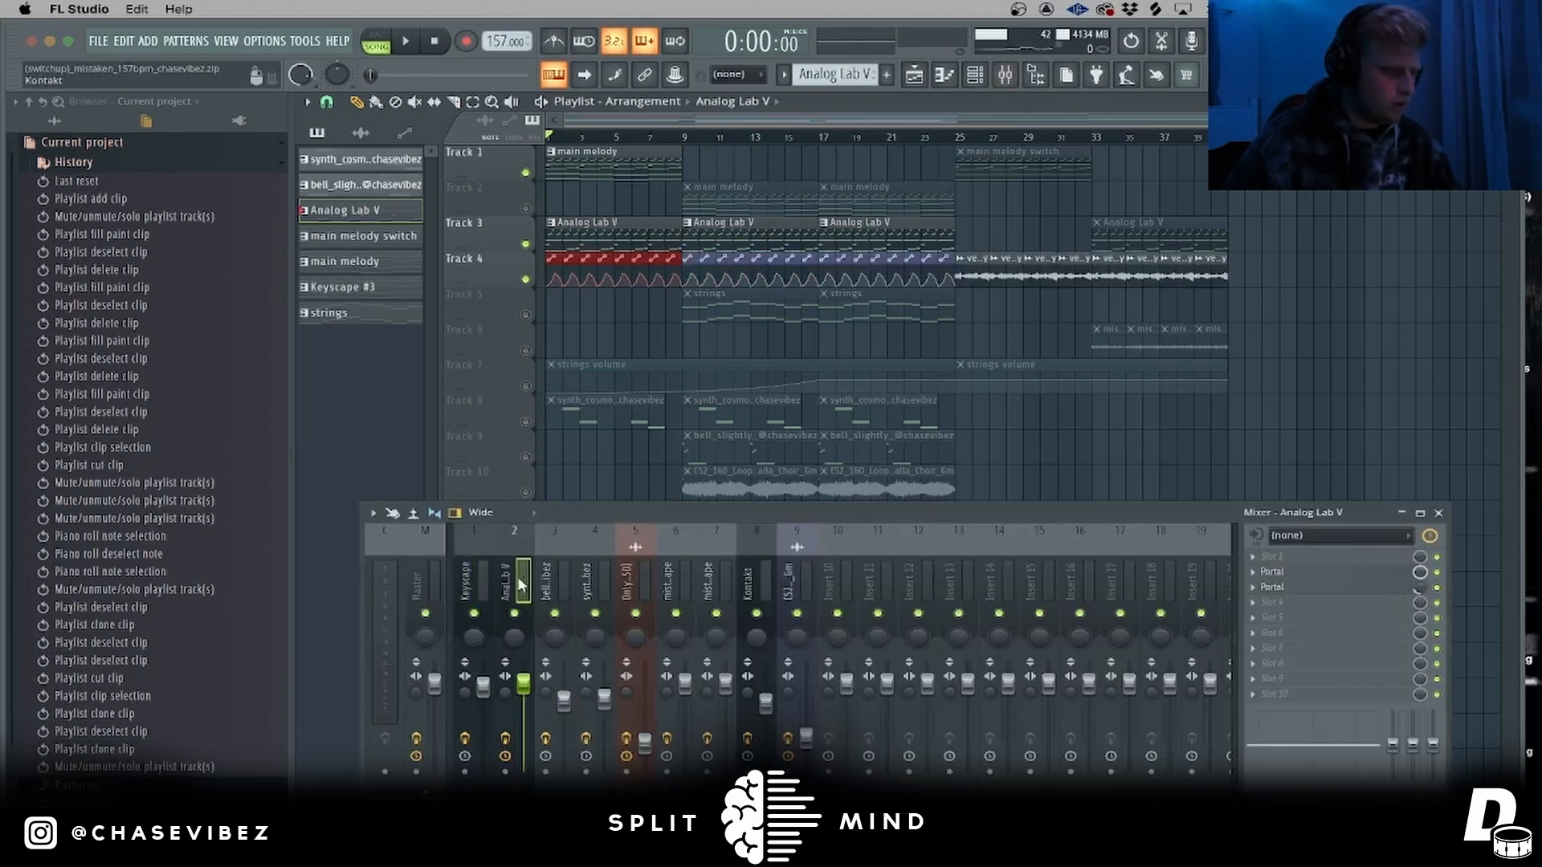
click(1333, 572)
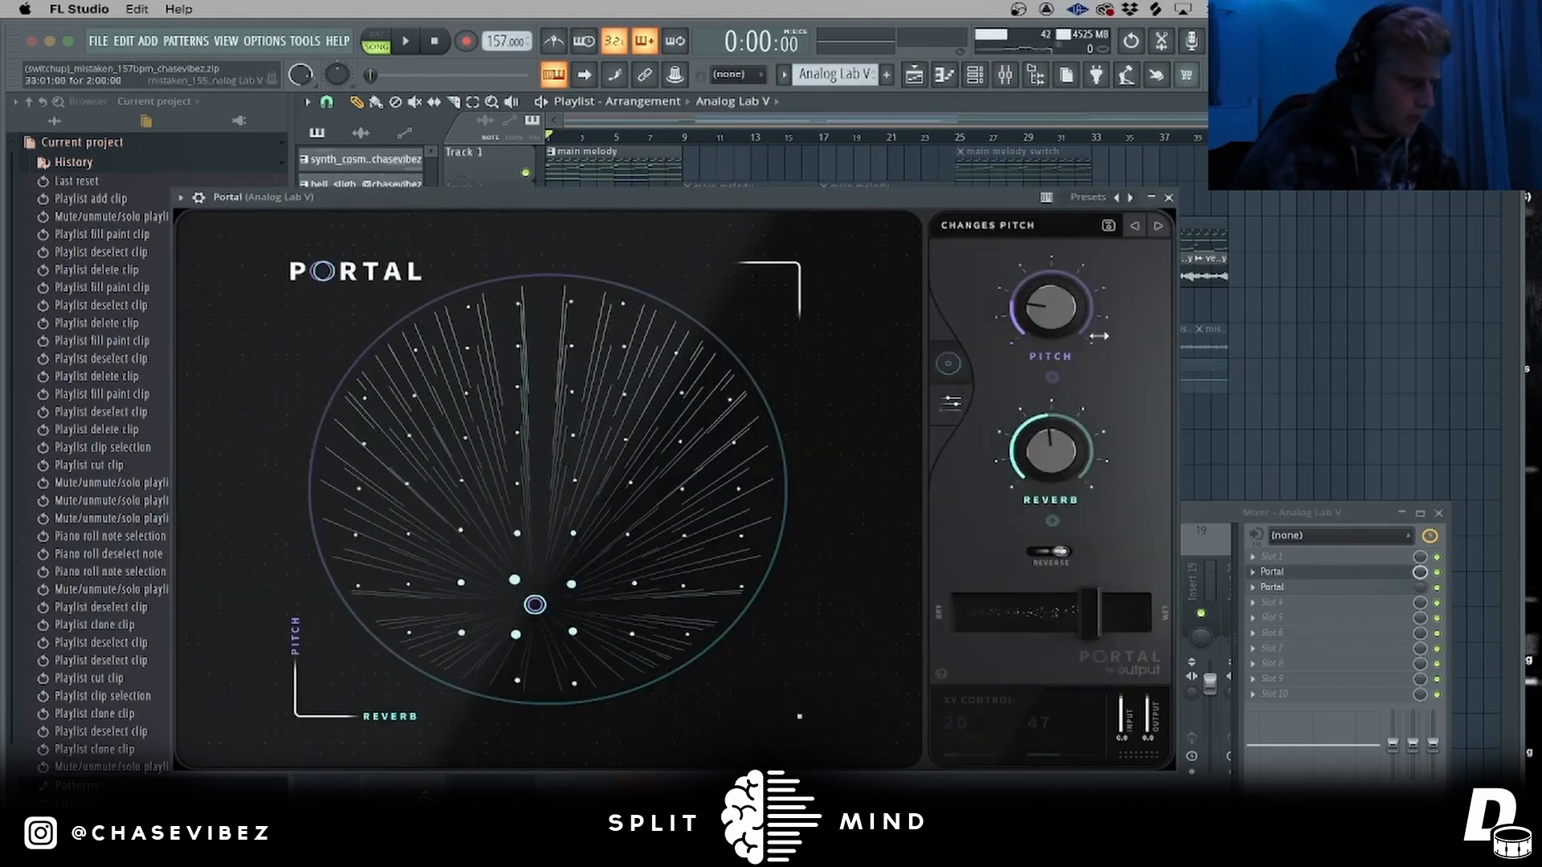
click(989, 234)
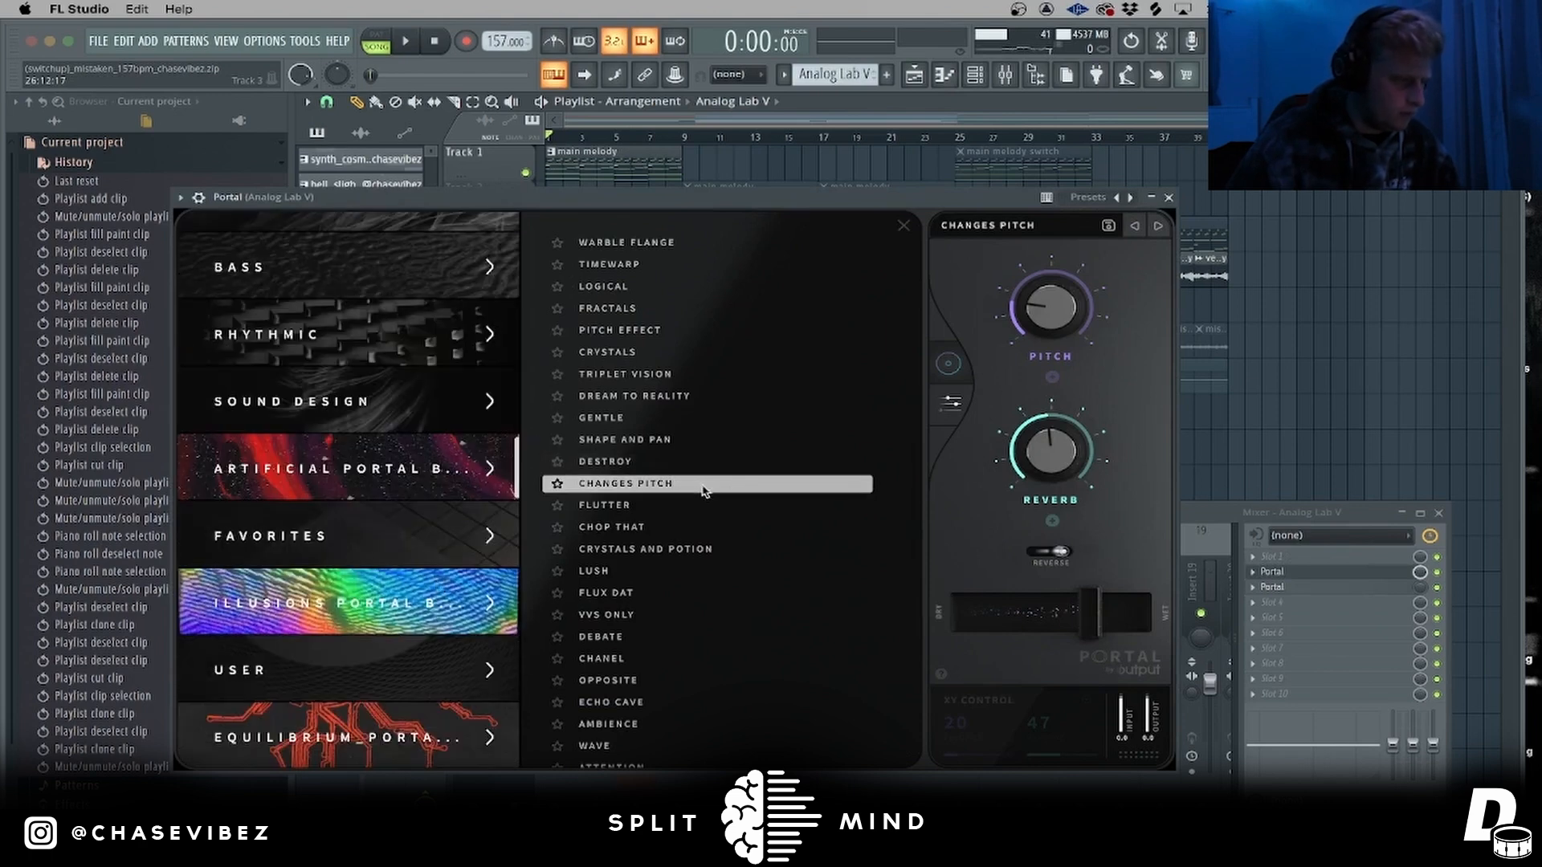
click(1168, 197)
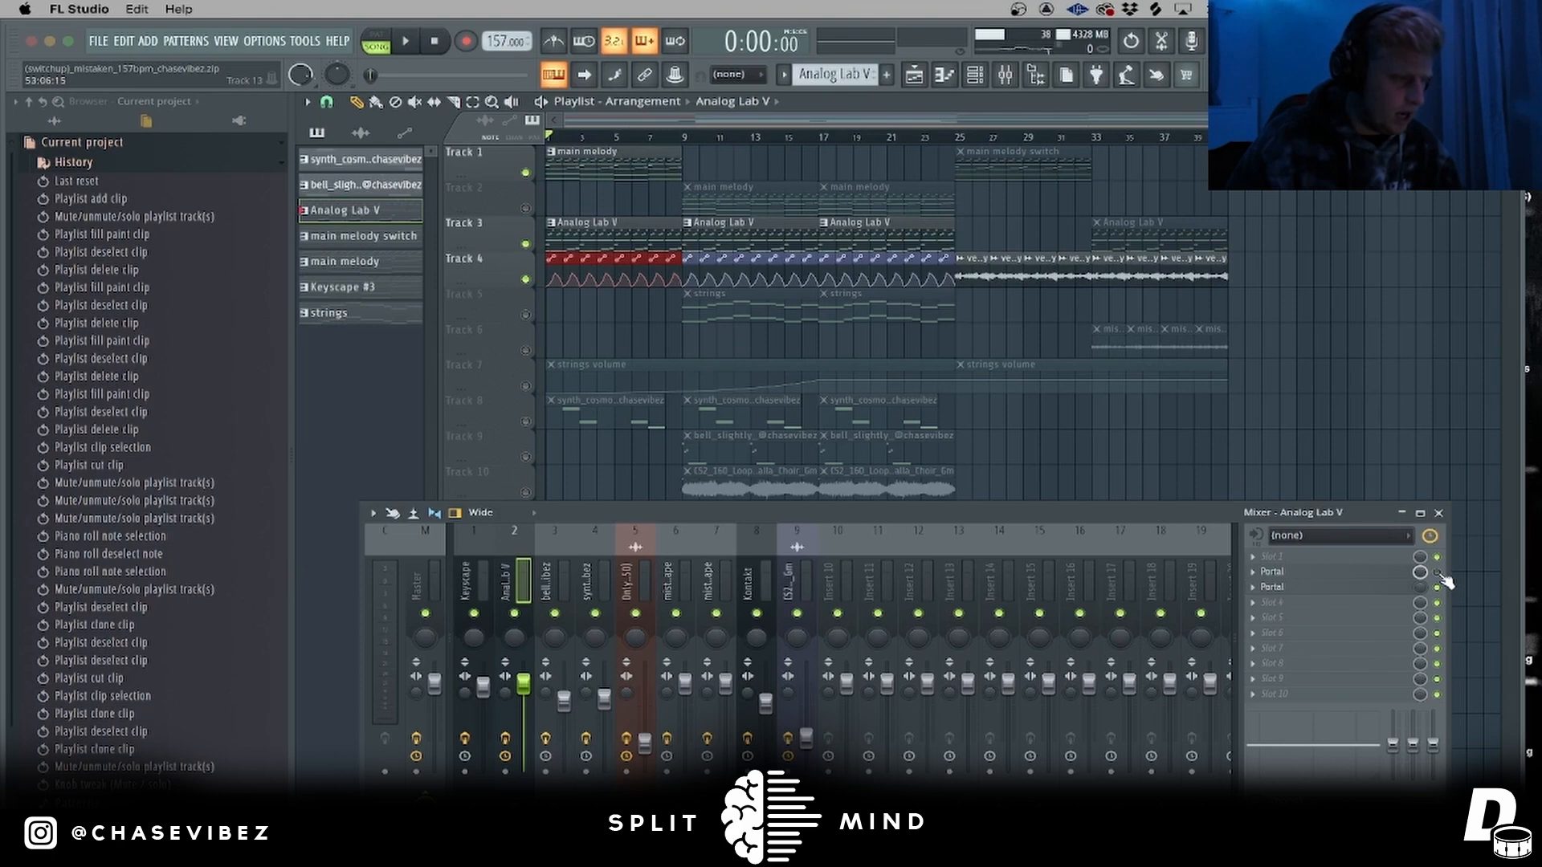
- Play the arrangement's opening with the Analog Lab V channel's Portal effects bypassed and enabled to compare the sound
key(space)
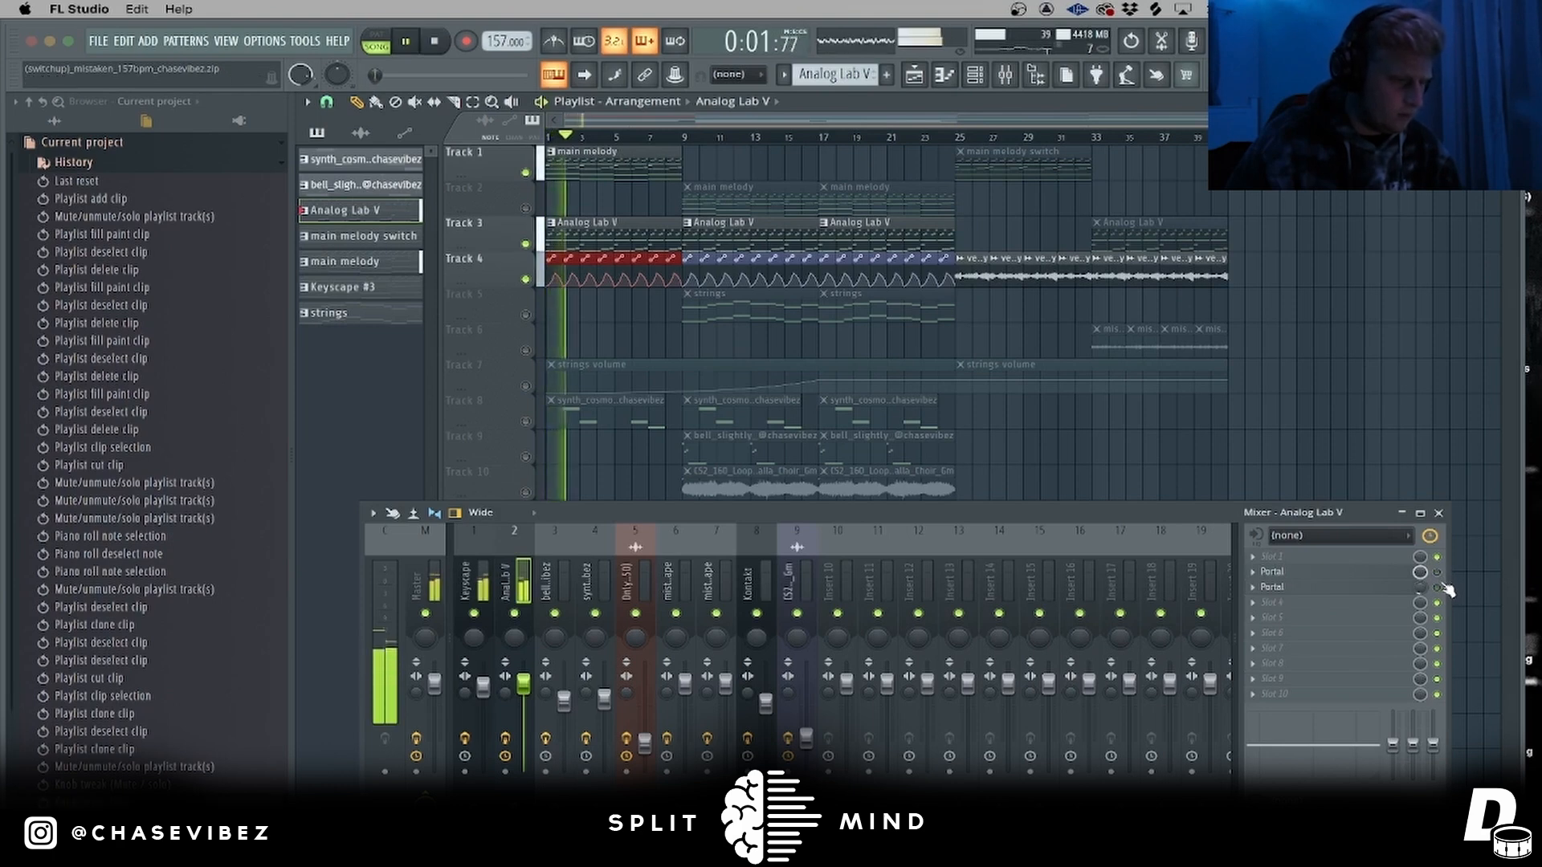
key(space)
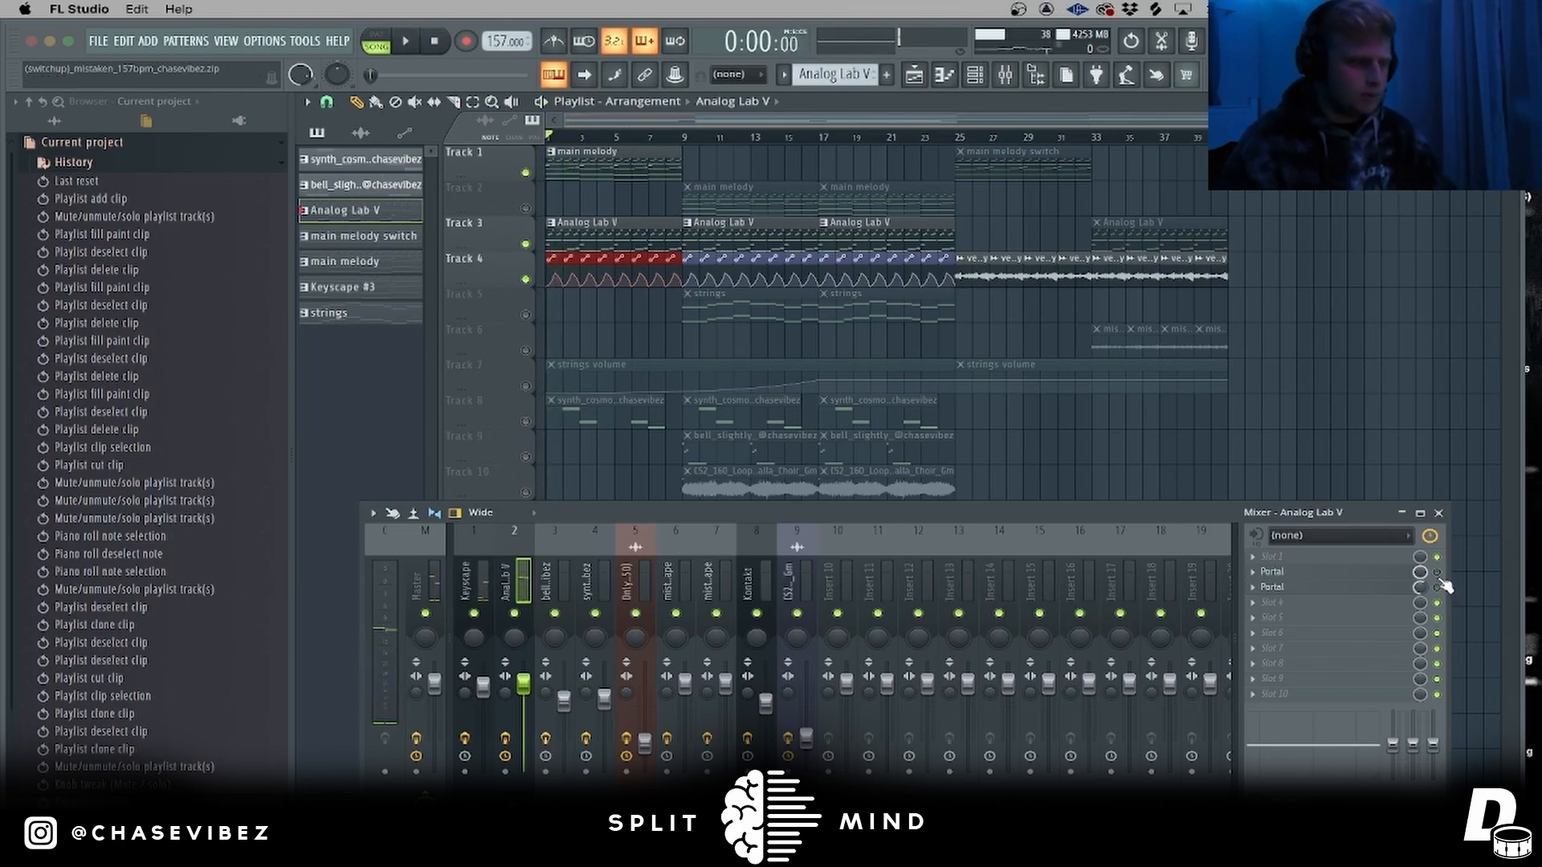
key(space)
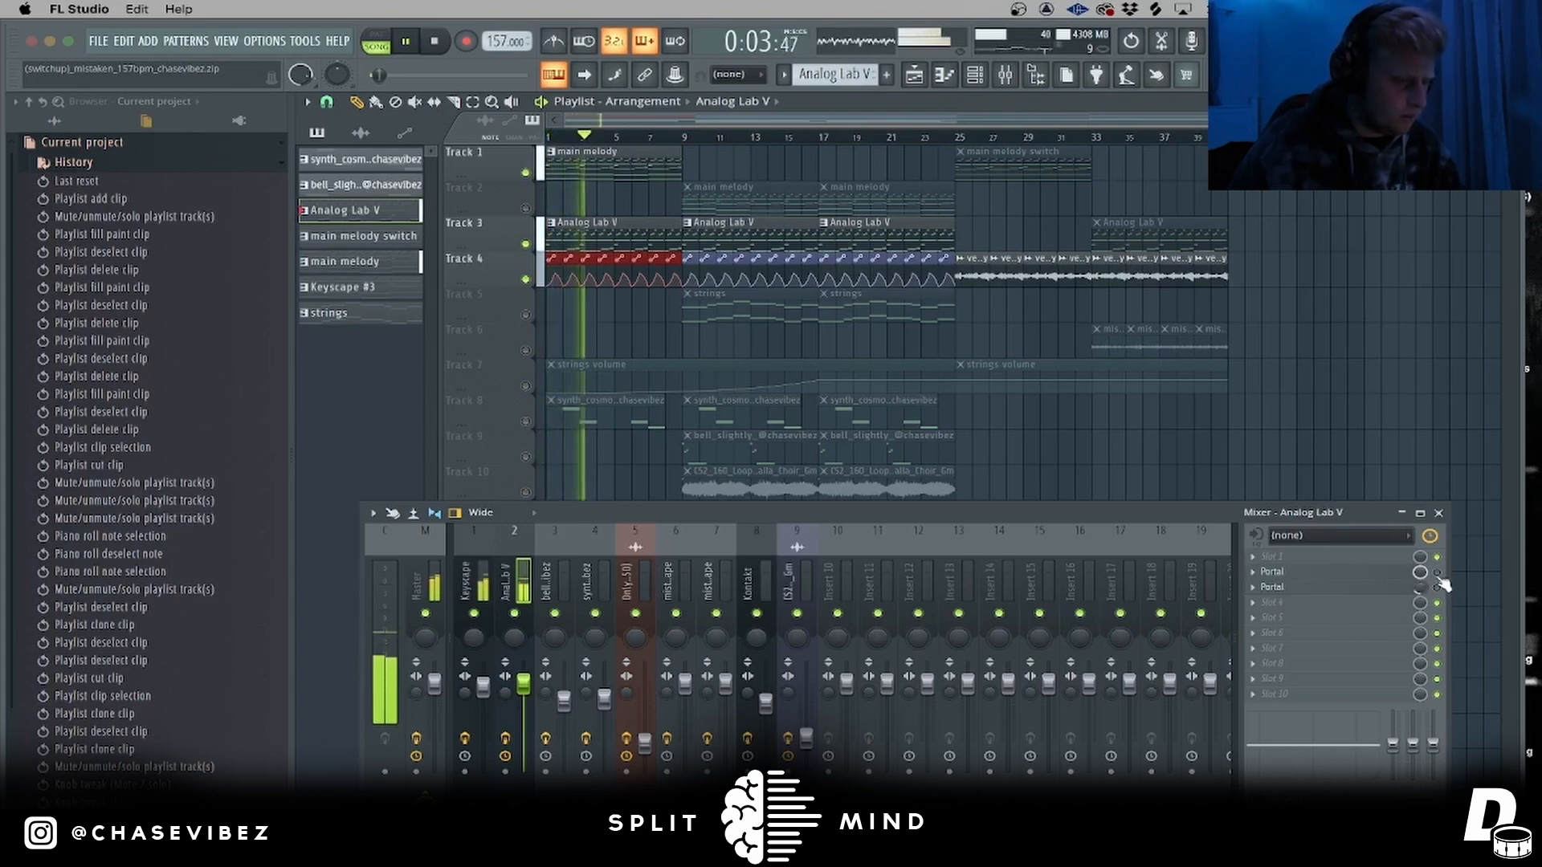
key(space)
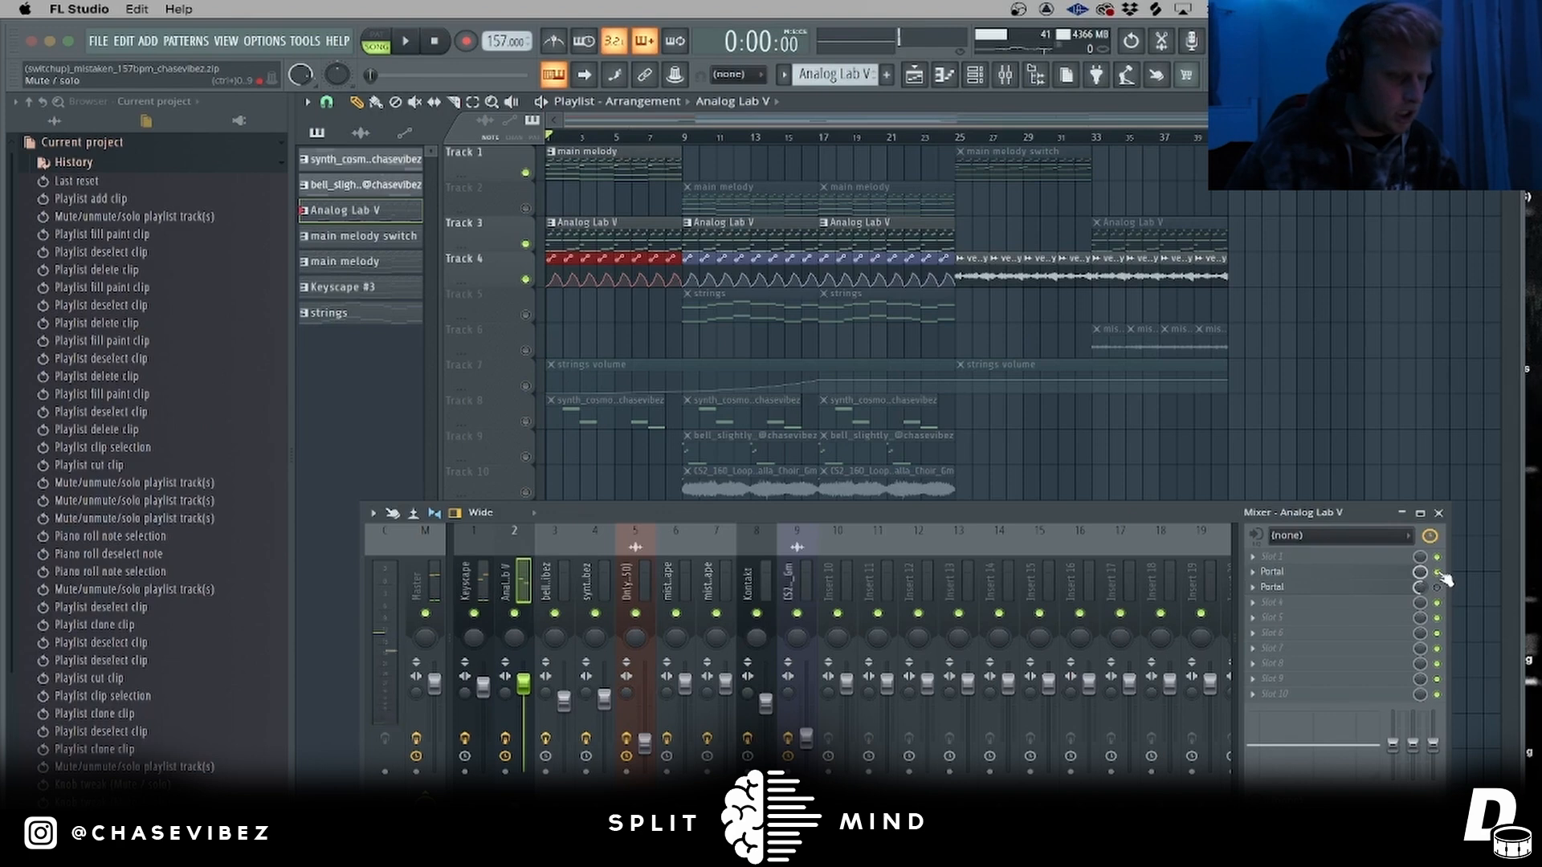
key(space)
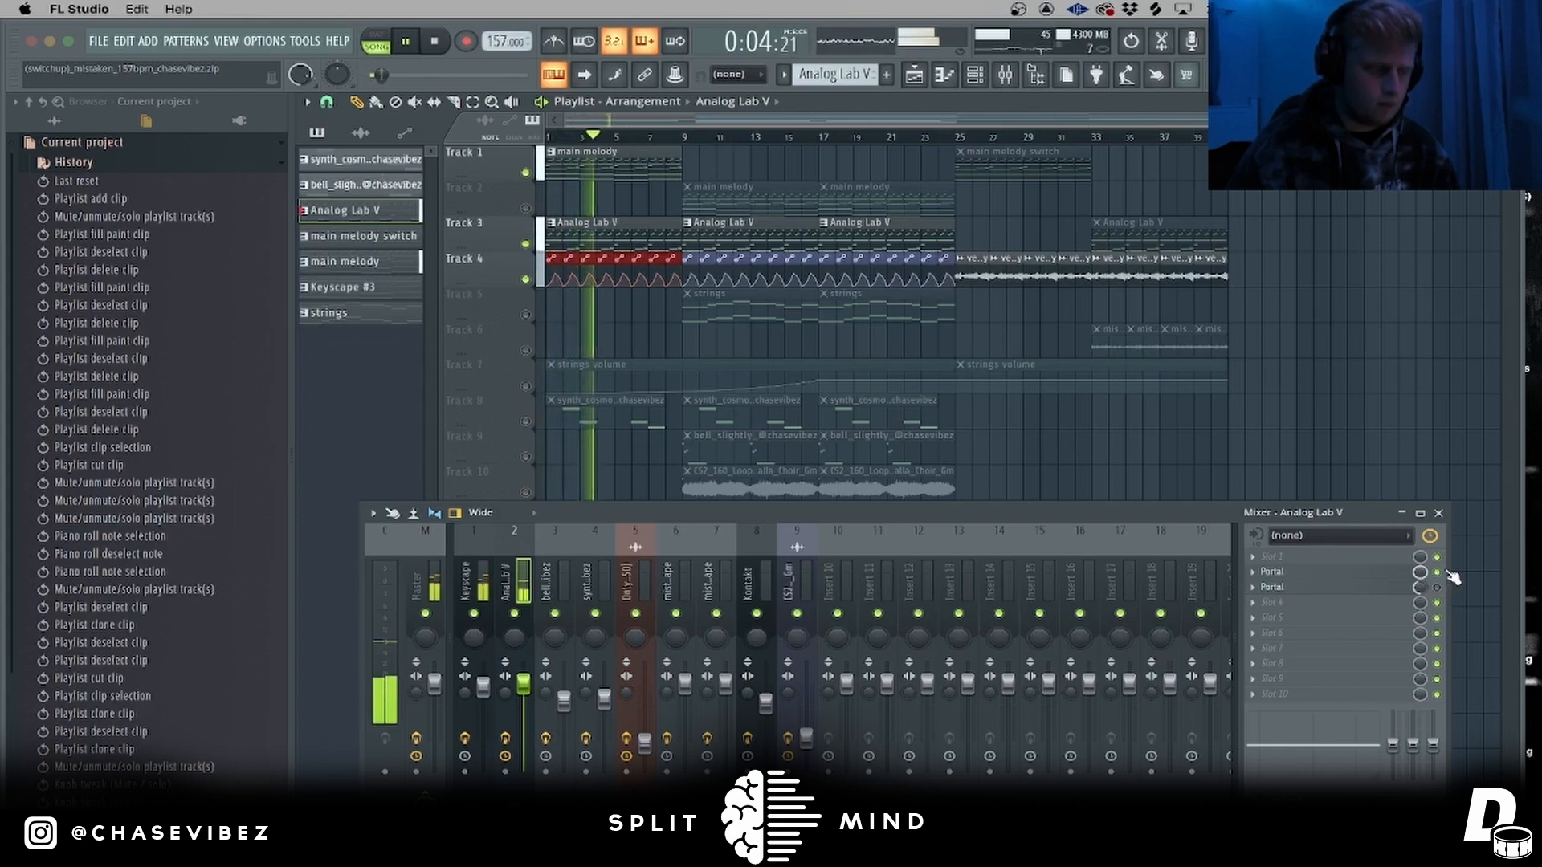
key(space)
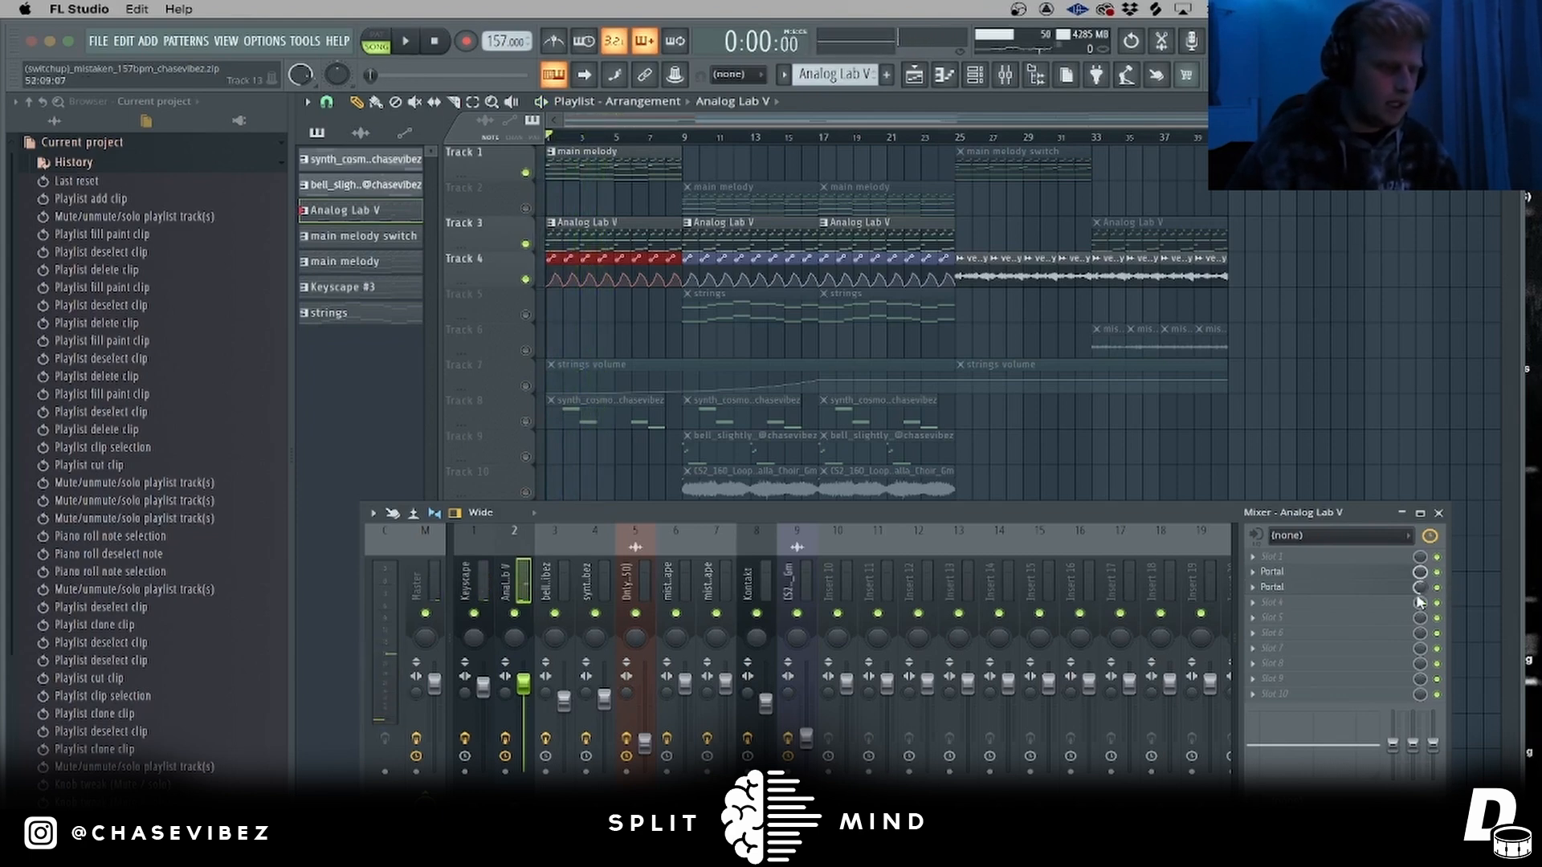
click(1368, 601)
click(1037, 543)
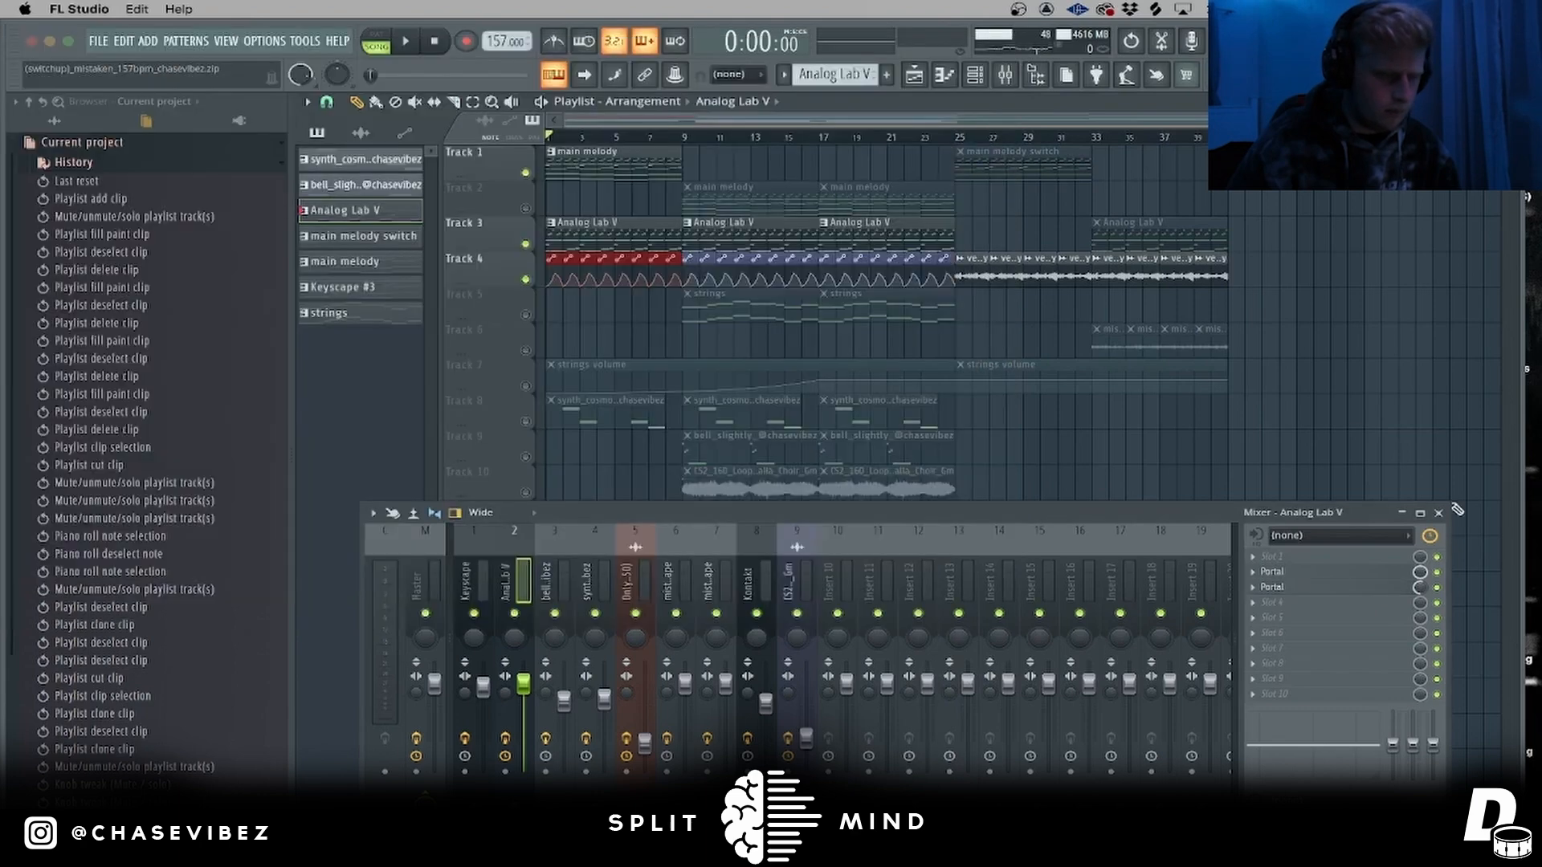
- Solo Tracks 3 and 4 and play Analog Lab V with its Portal mix level automation
click(1002, 48)
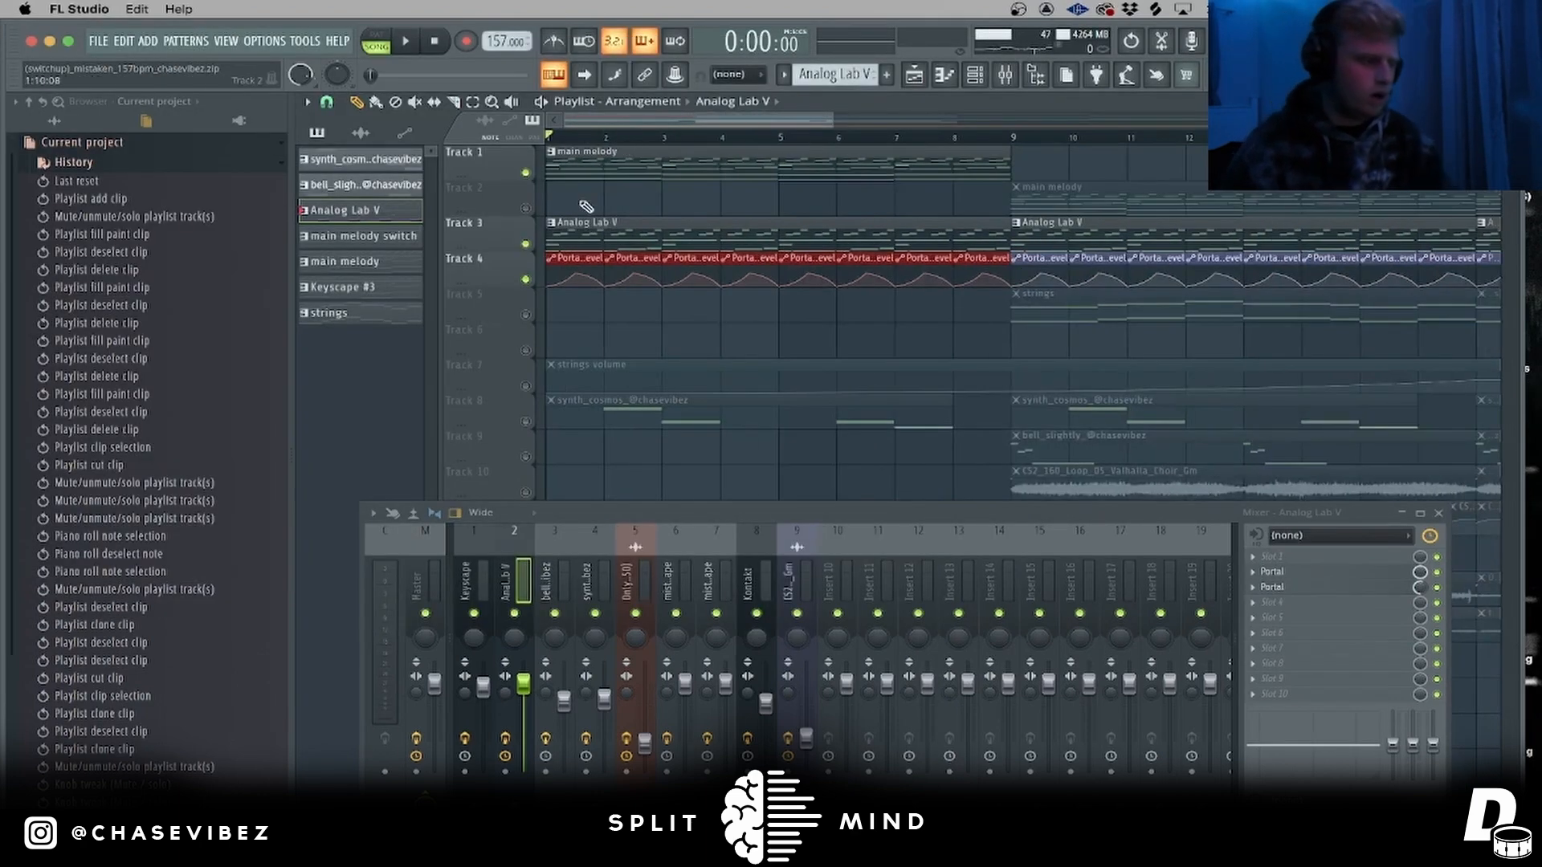
right_click(527, 279)
click(527, 244)
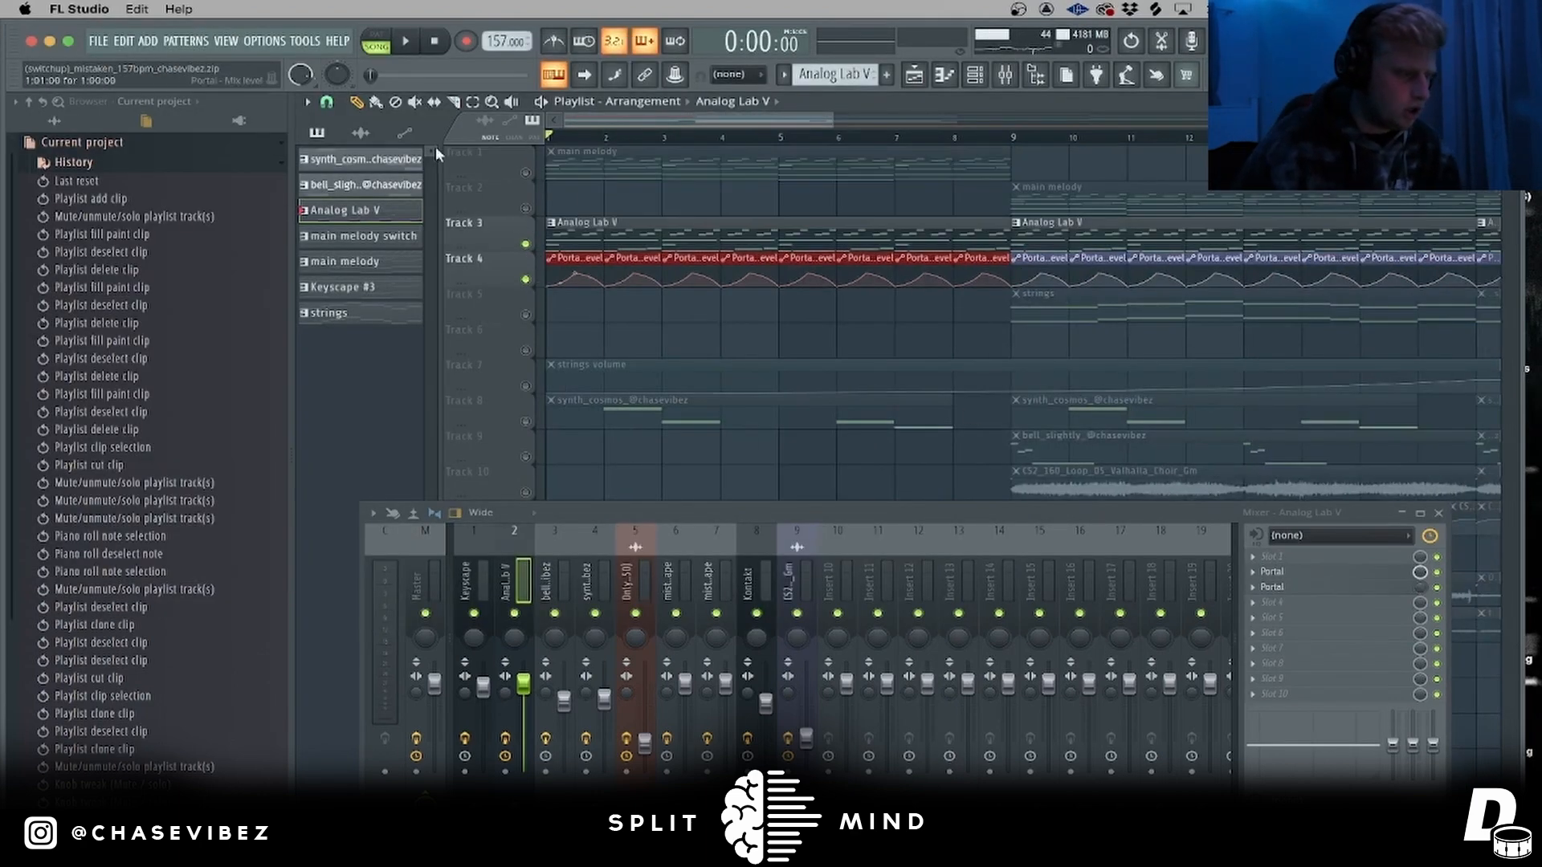
scroll(594, 138, up, 4)
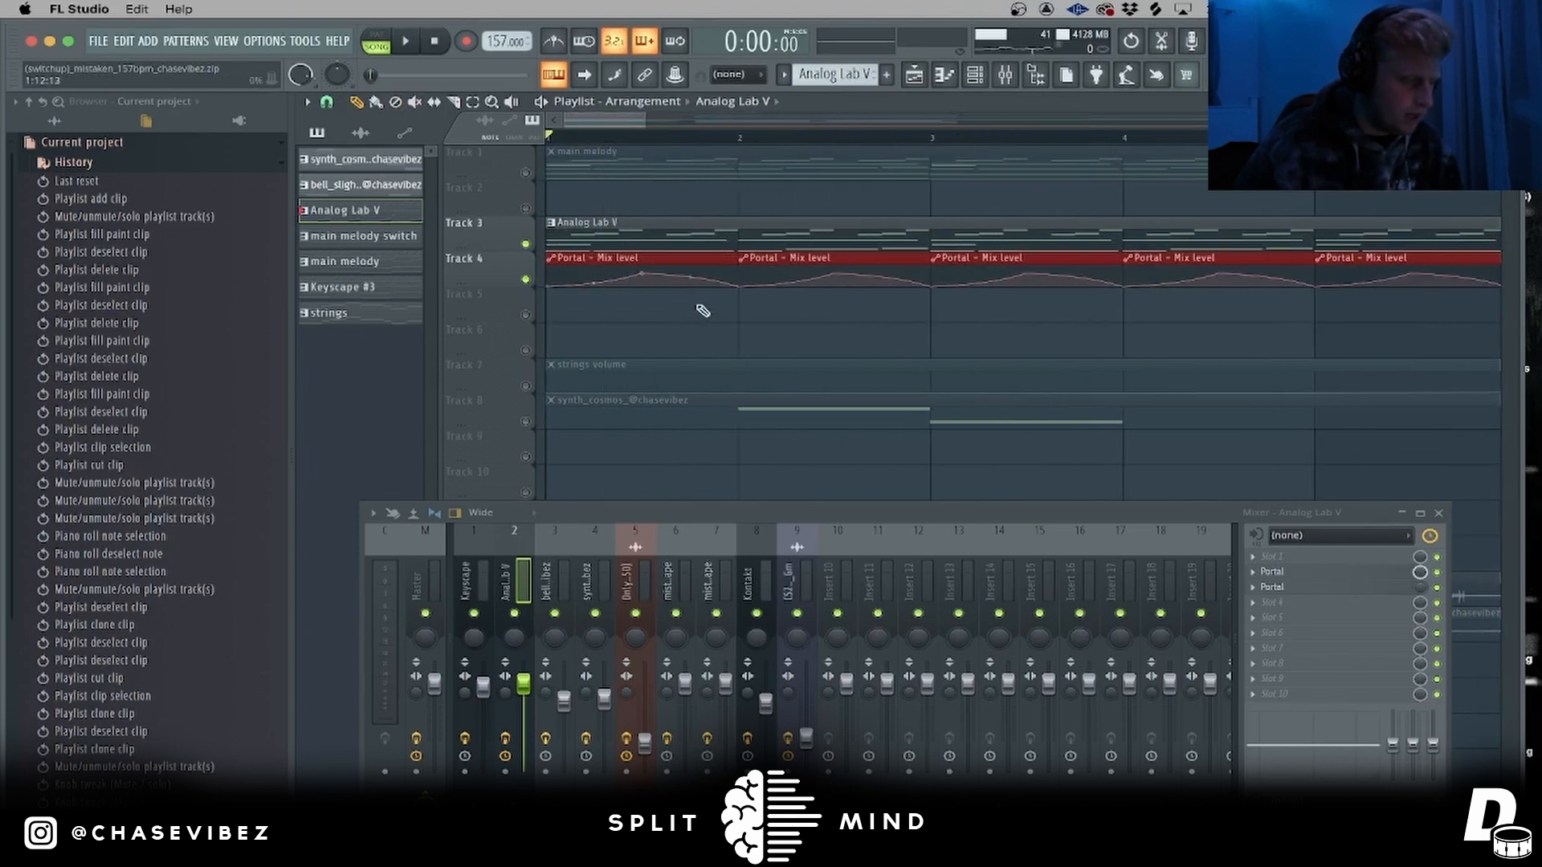
key(space)
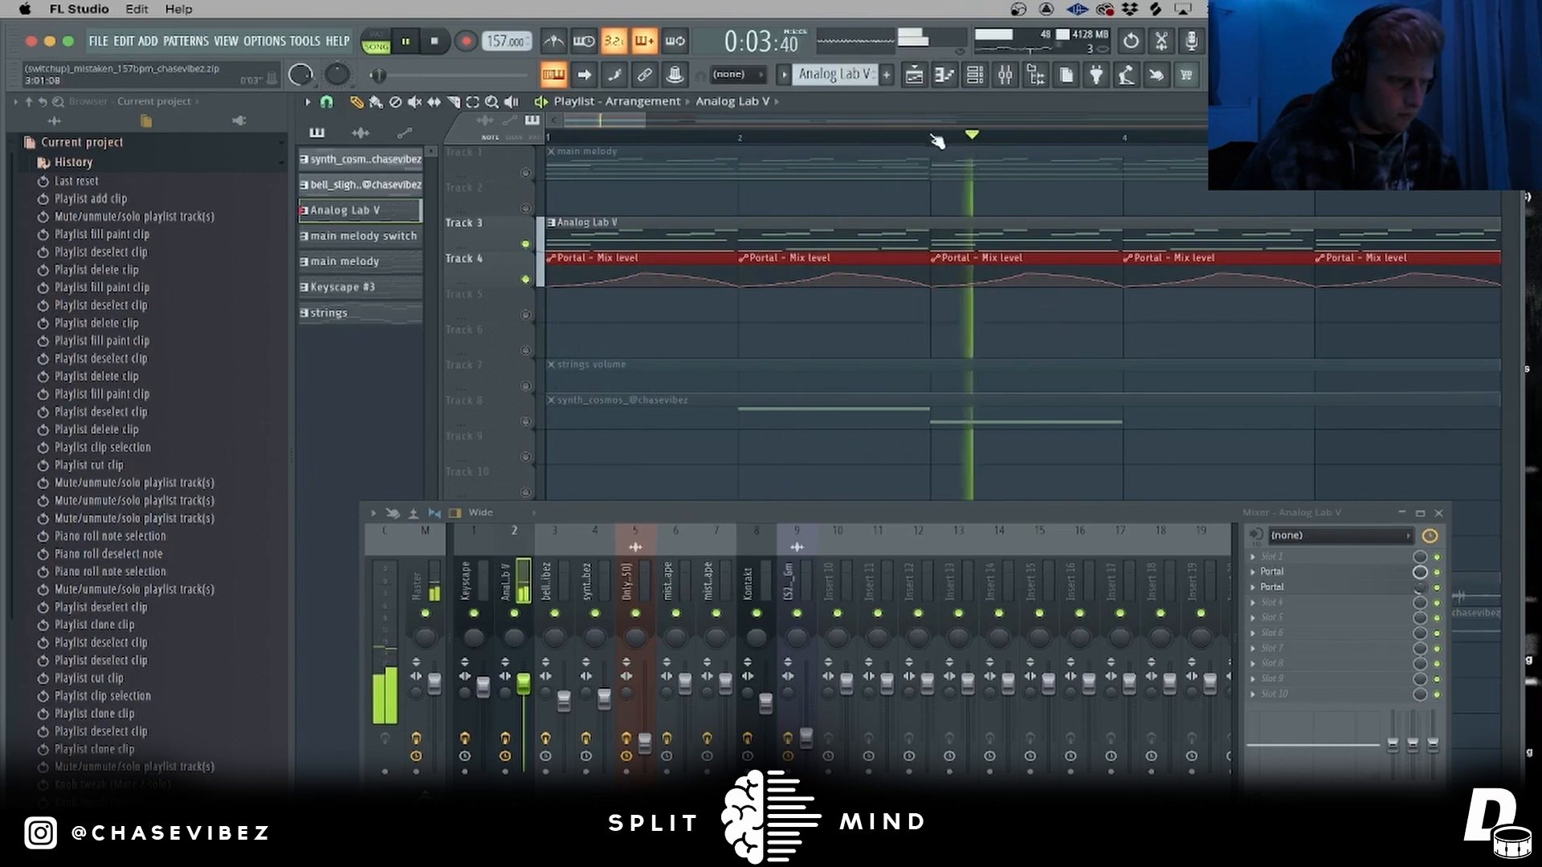
- Unmute Track 1 and listen to the main melody together with the automated Analog Lab V layer
scroll(926, 138, down, 3)
scroll(925, 139, down, 1)
click(526, 172)
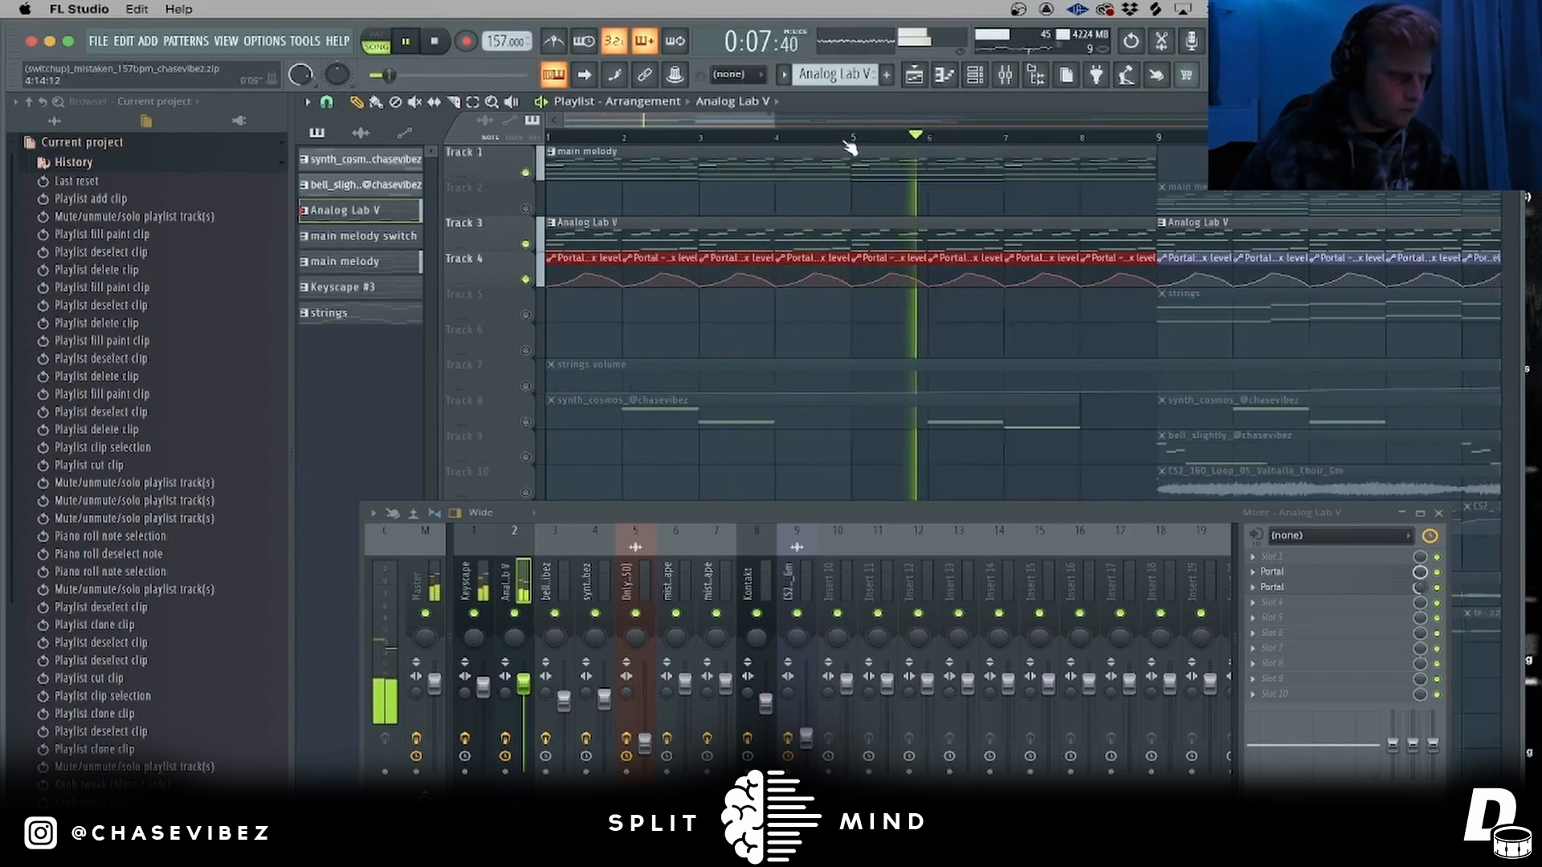
scroll(850, 147, down, 2)
scroll(849, 148, down, 2)
scroll(557, 343, down, 1)
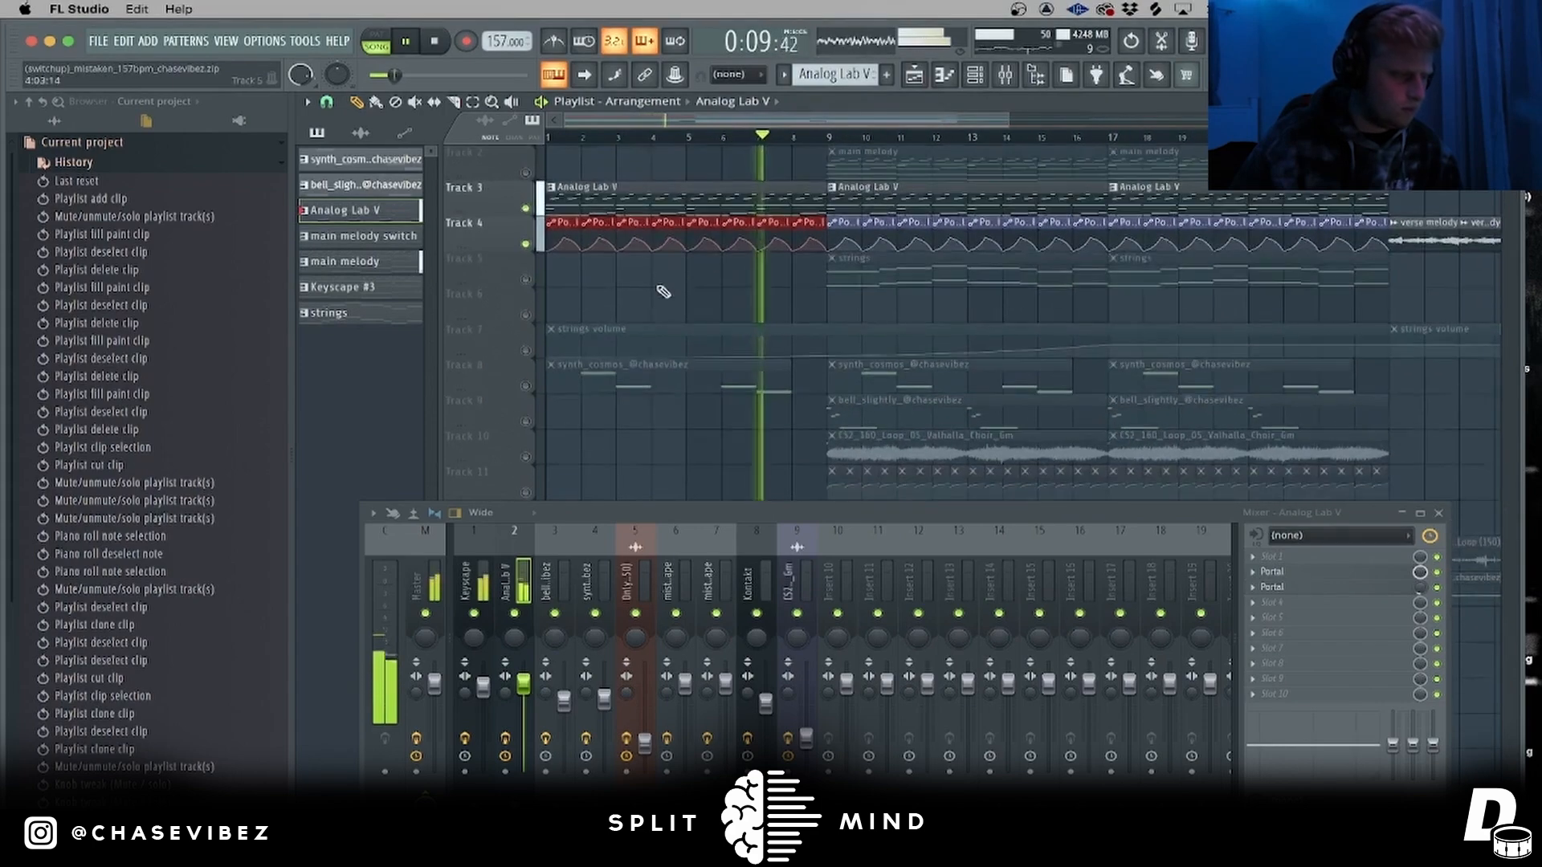
key(space)
- Unmute Track 8 and expand the Celestial (One Shot Kit) folder in the browser
click(526, 386)
click(234, 294)
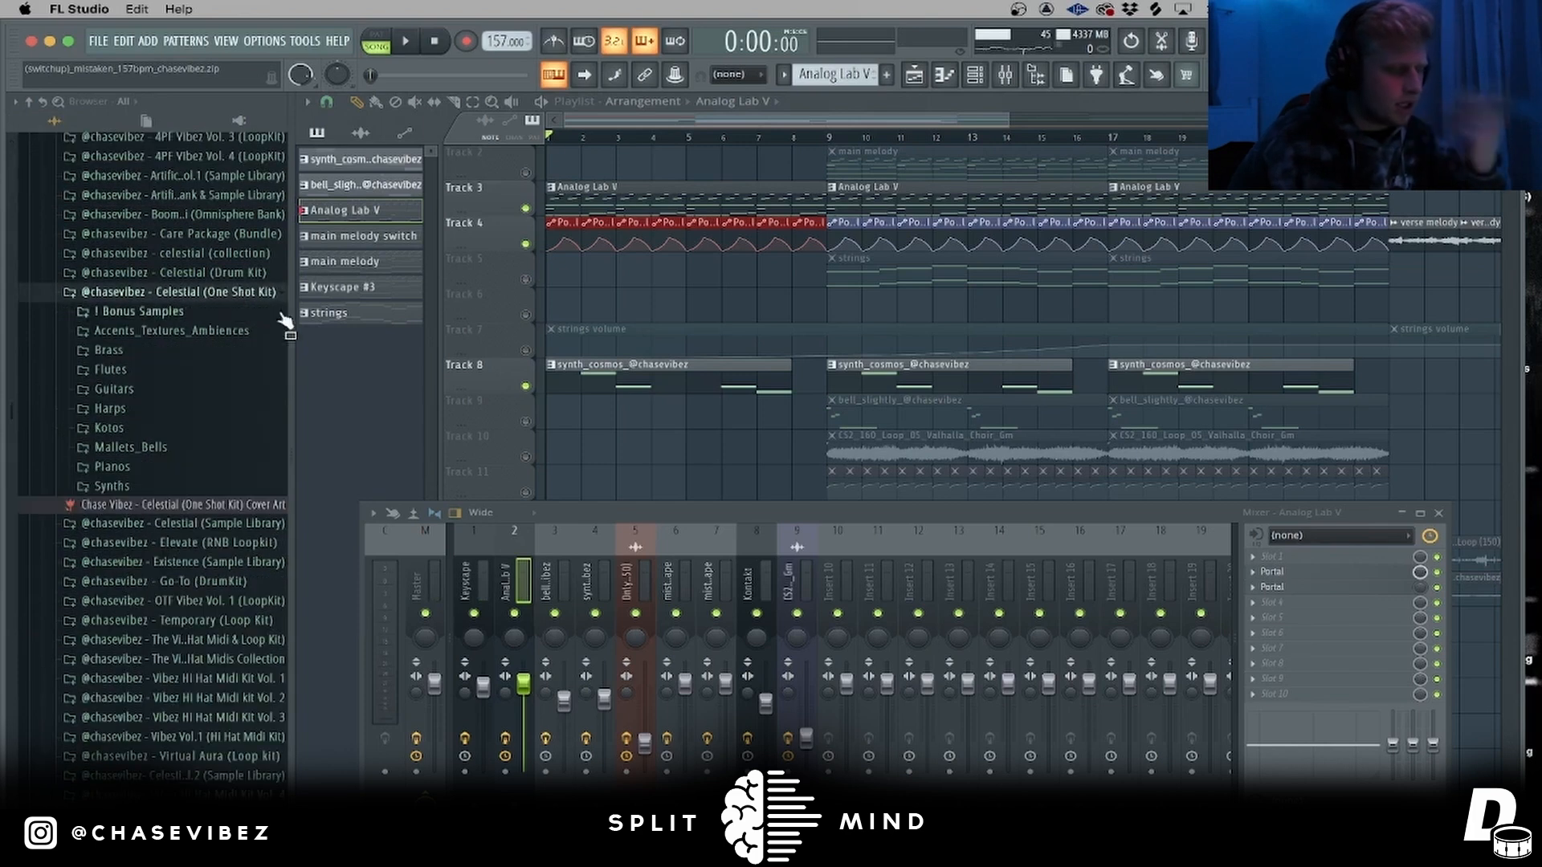
- Open the synth_cosmos clip's notes and play them along with the arrangement
double_click(637, 368)
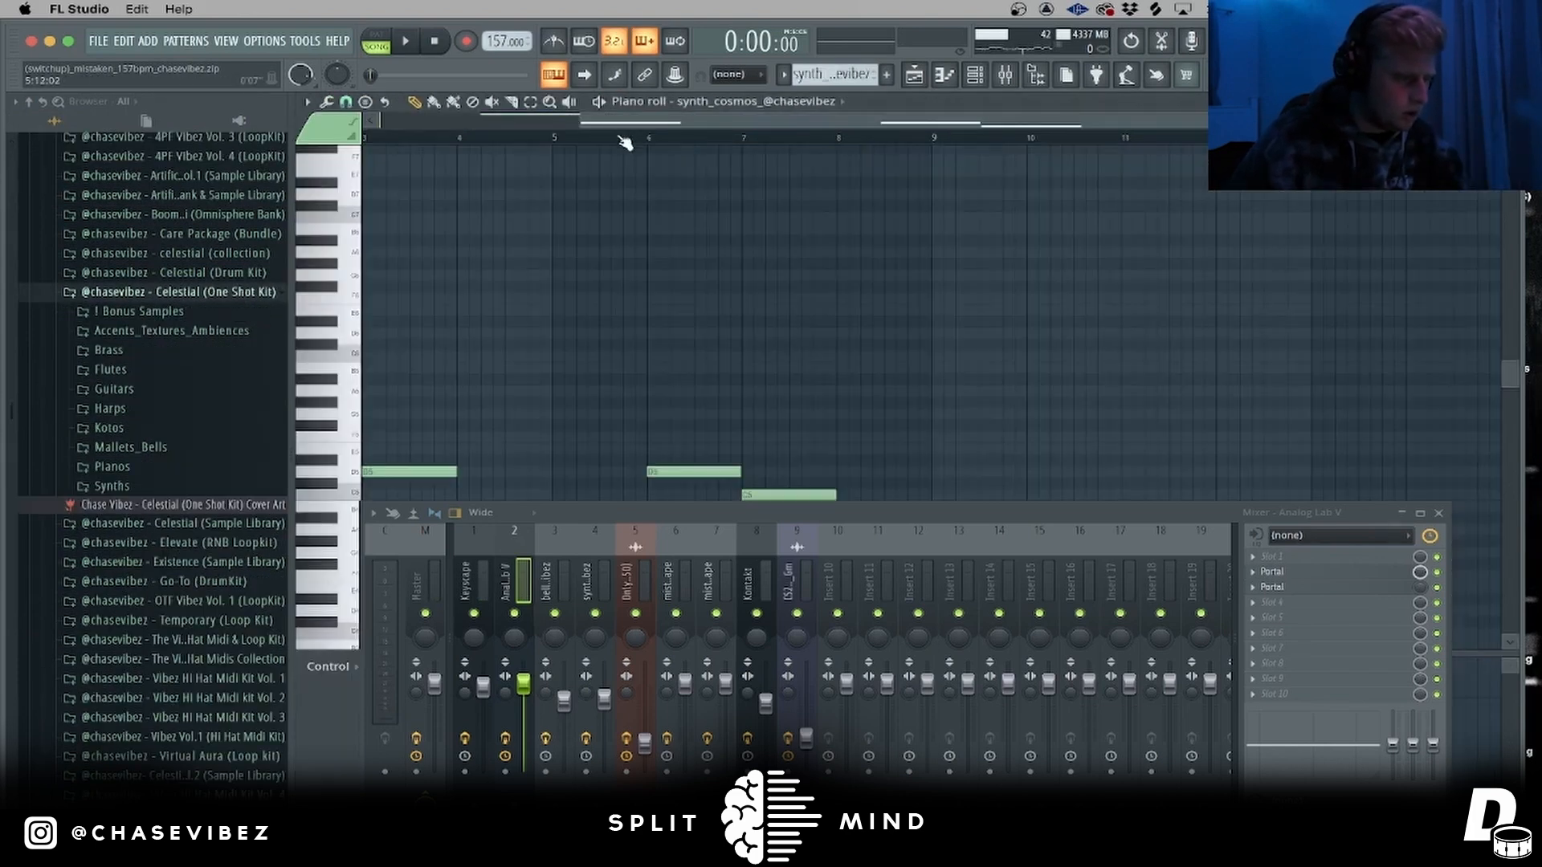
click(1438, 514)
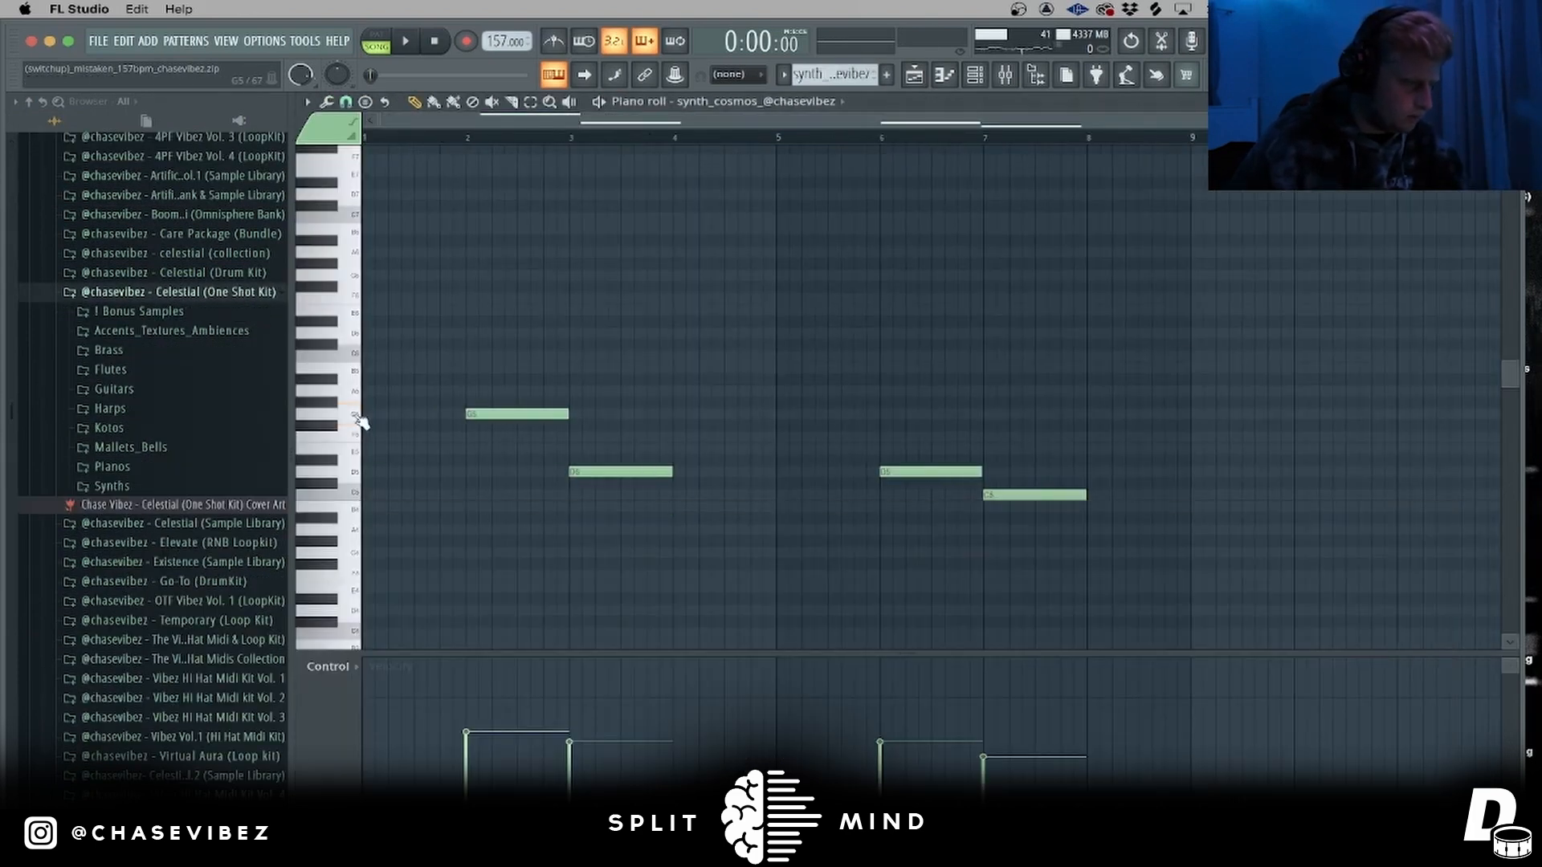
key(space)
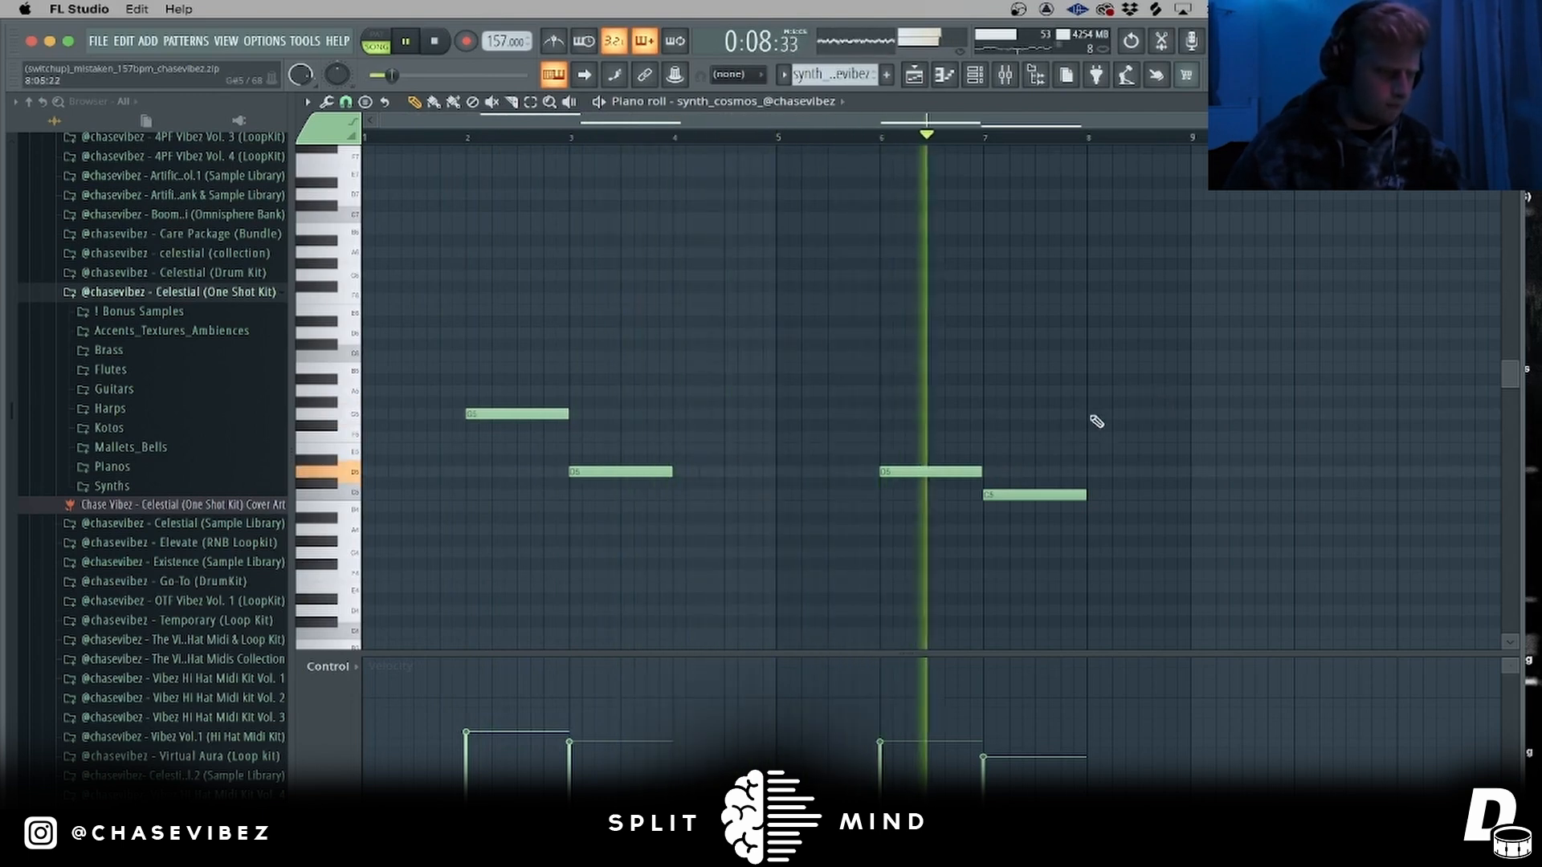
- Stop playback and review the CHANEL preset in Portal on the synth_cosmos mixer channel
click(1005, 75)
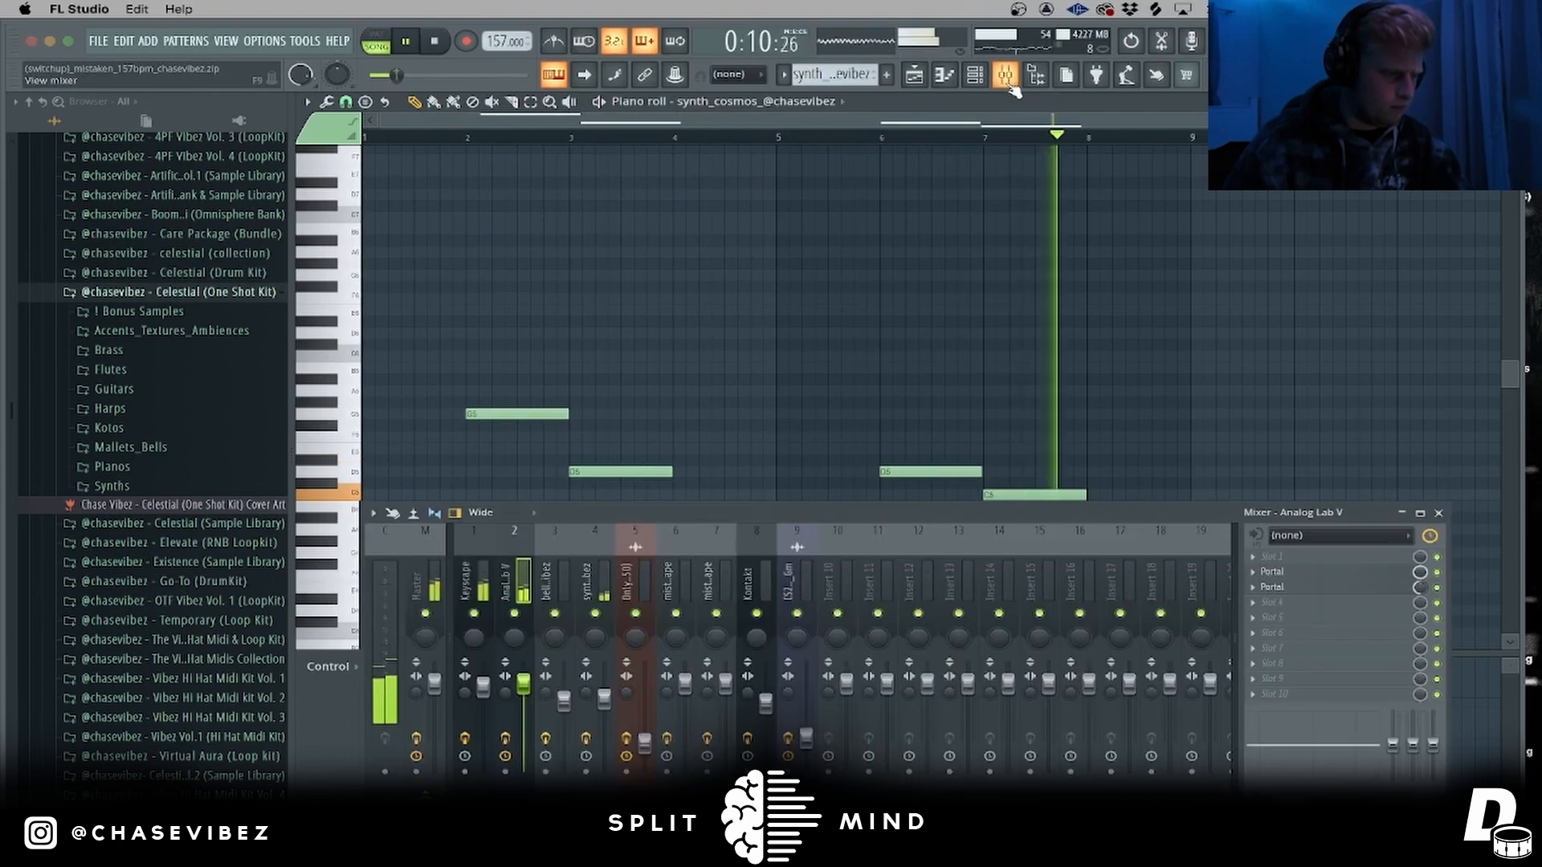
key(space)
click(607, 586)
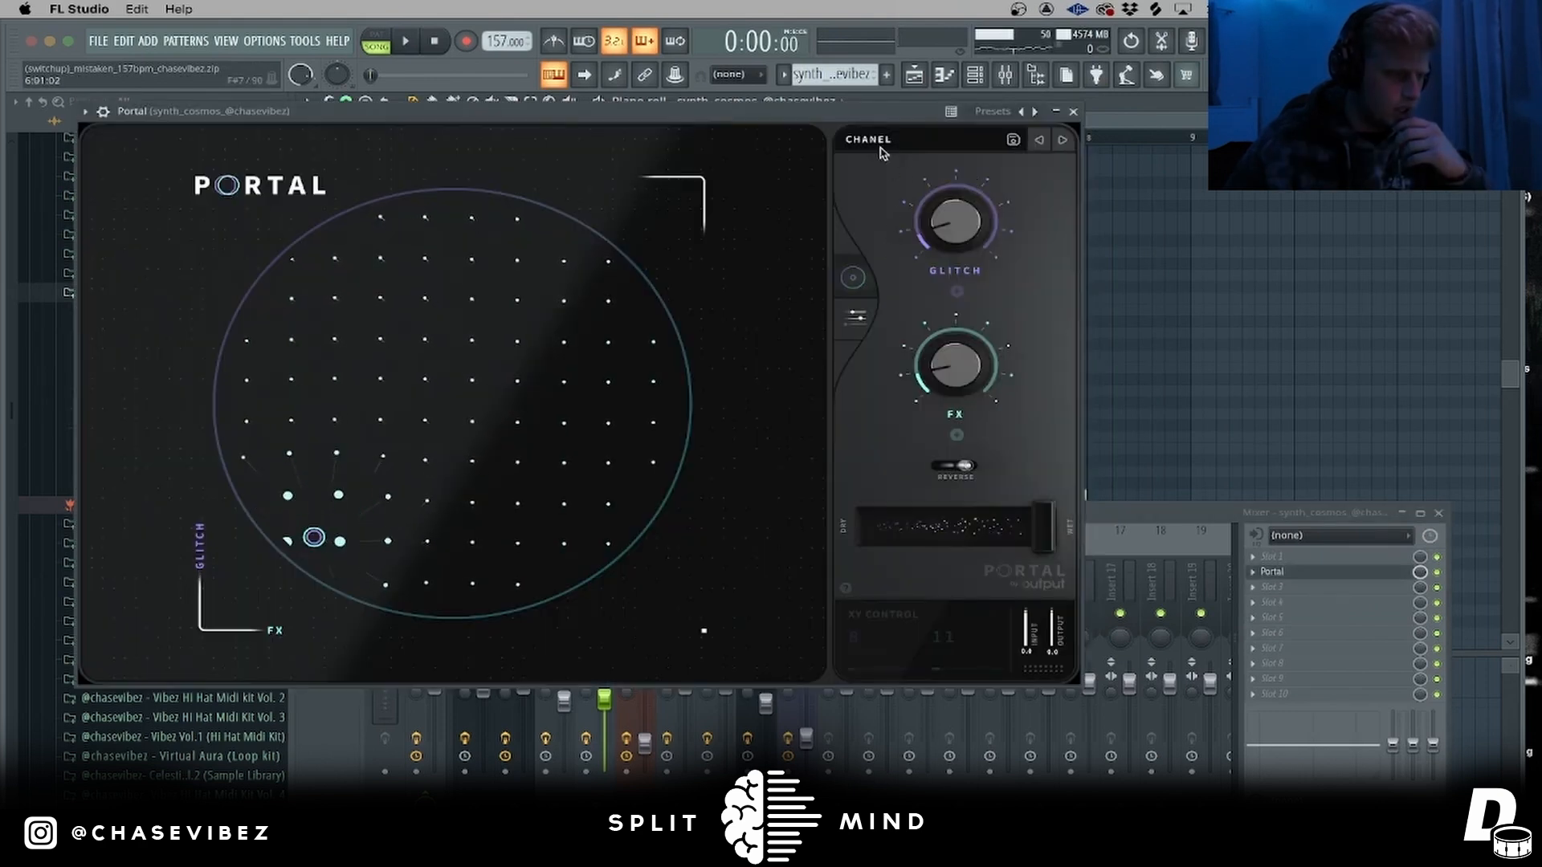
click(880, 148)
click(1073, 112)
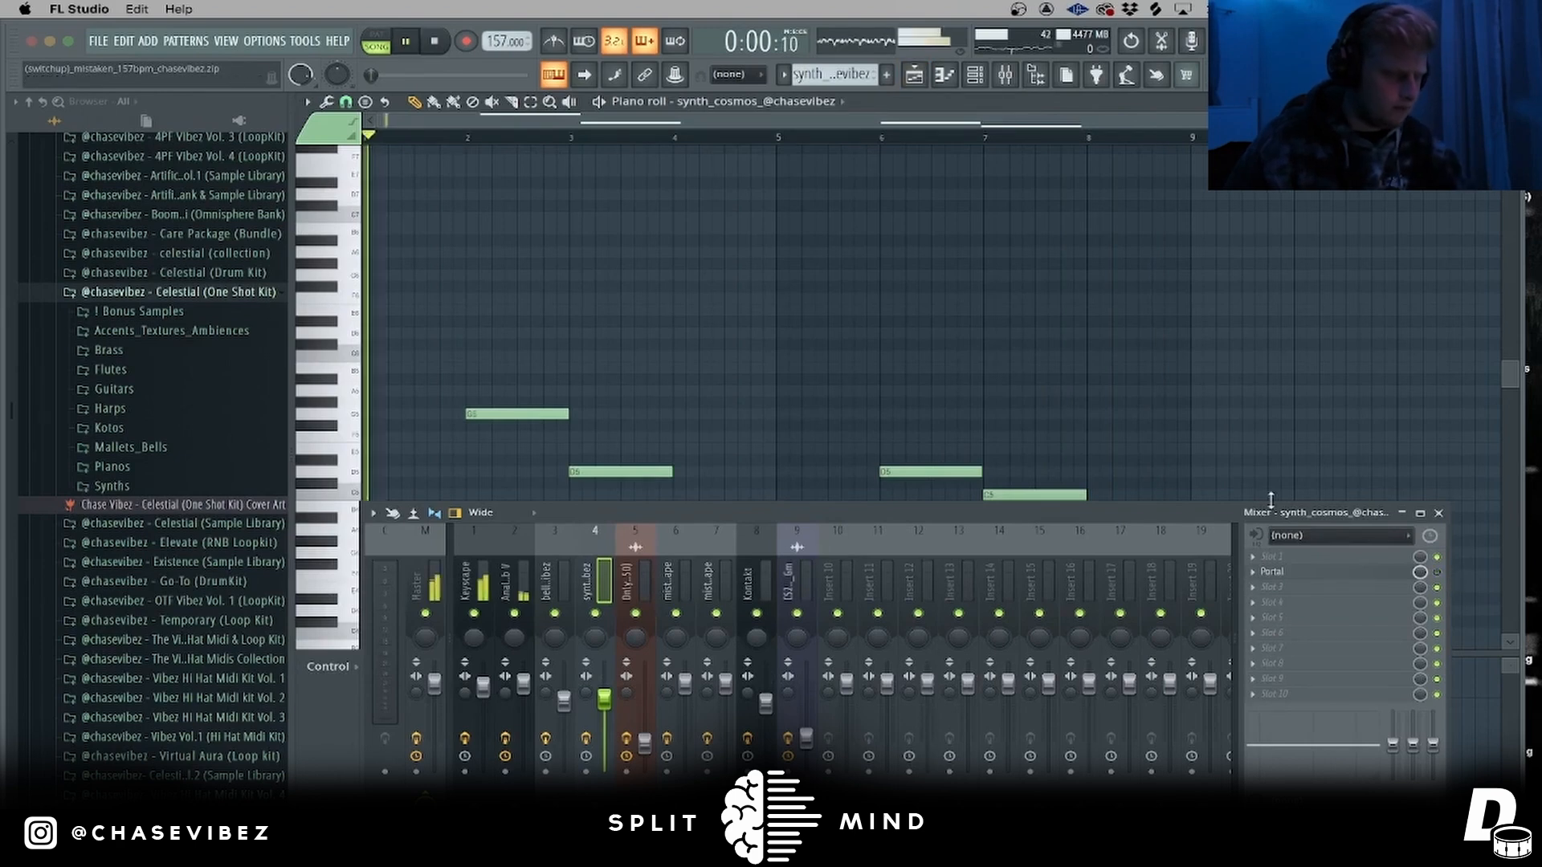
- Play the synth_cosmos part with Portal bypassed and enabled to compare the sound
scroll(990, 397, down, 1)
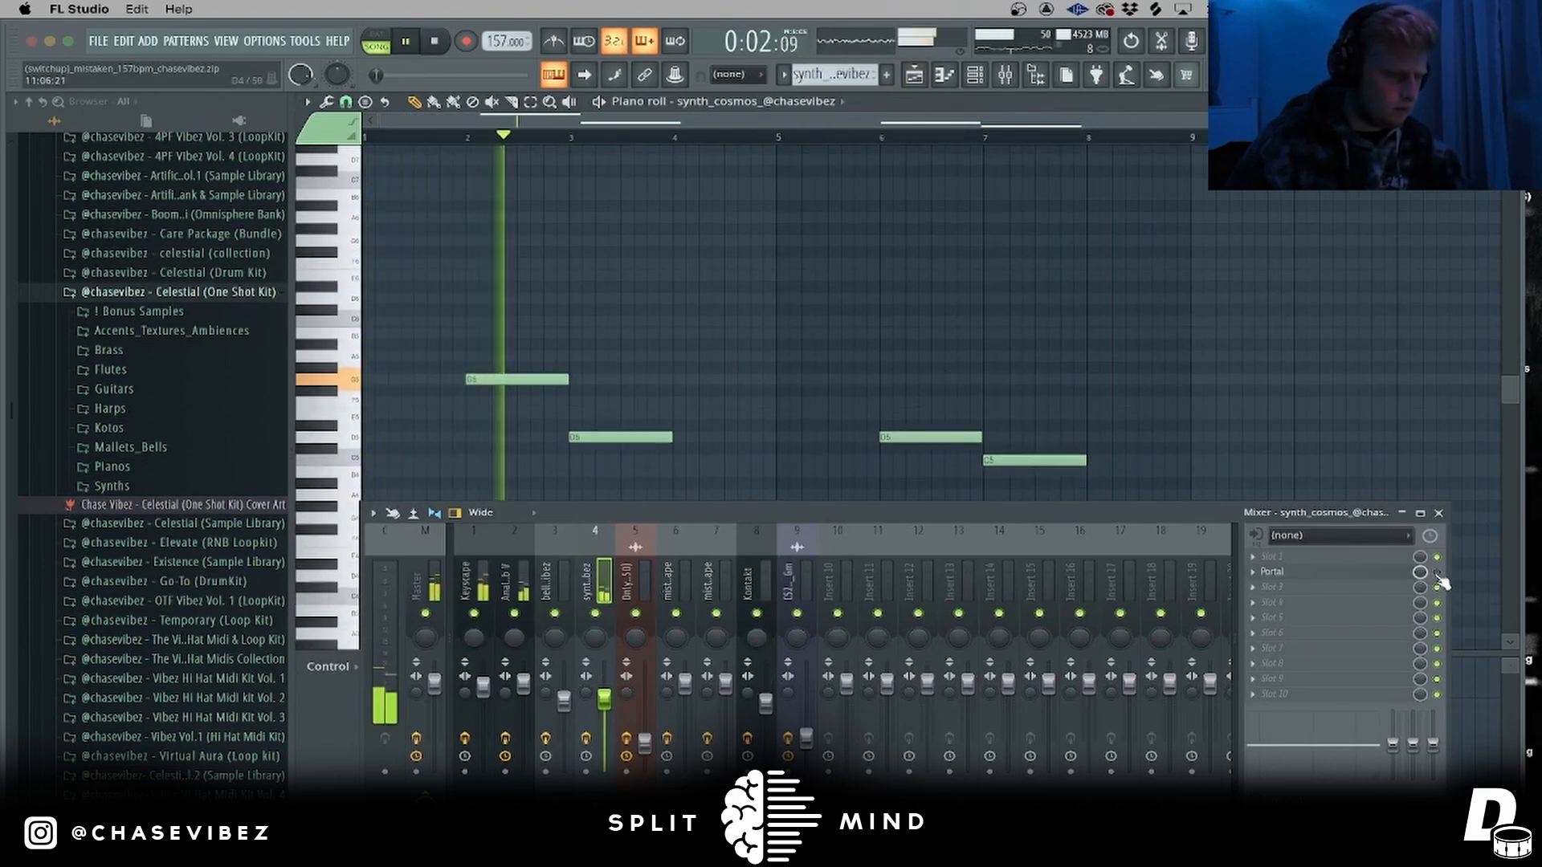
key(space)
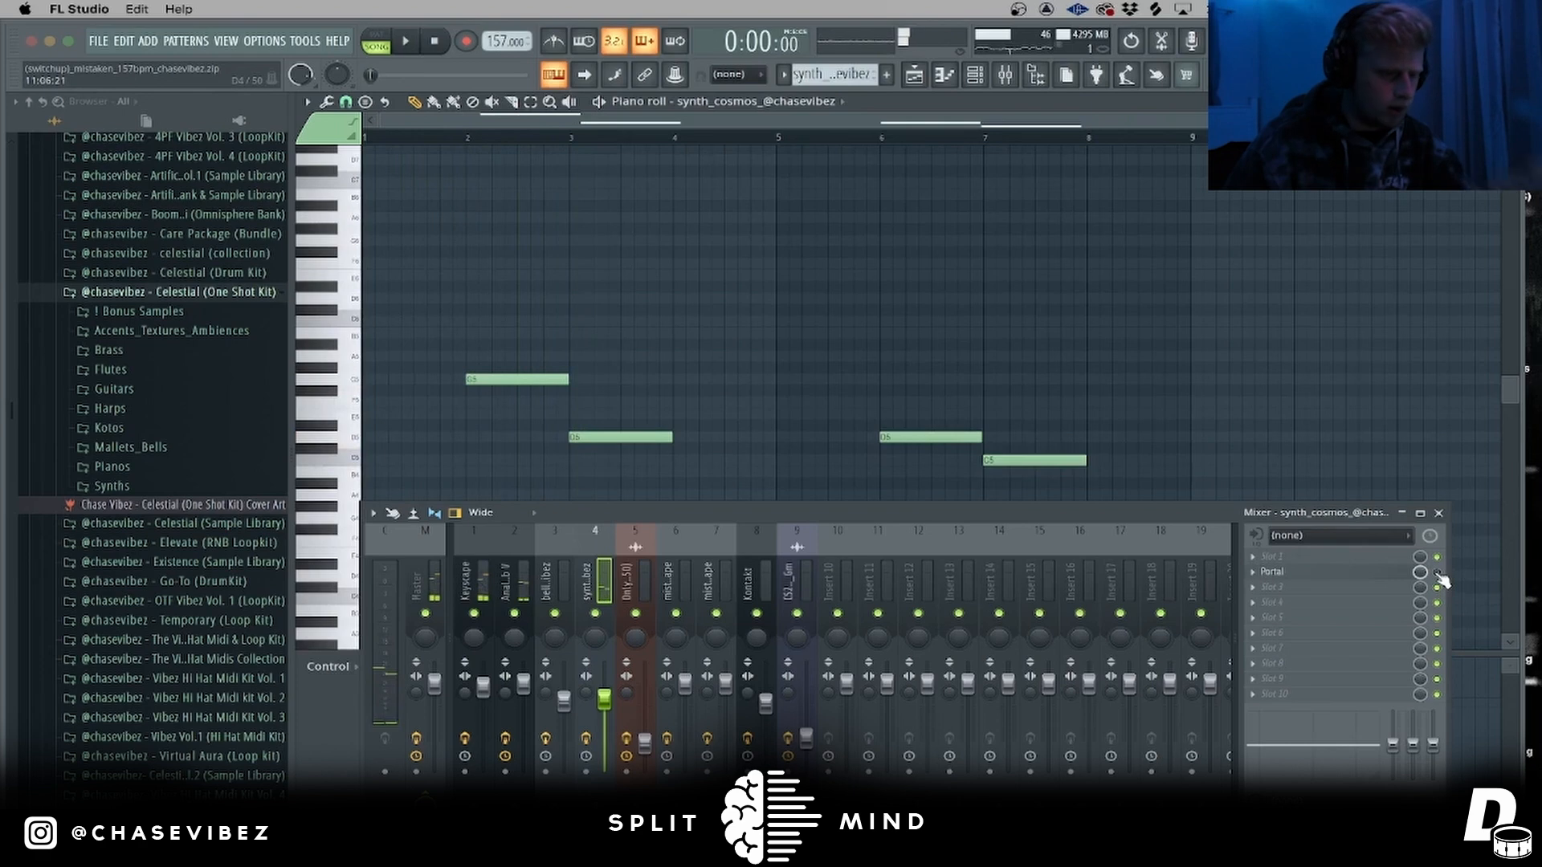
key(space)
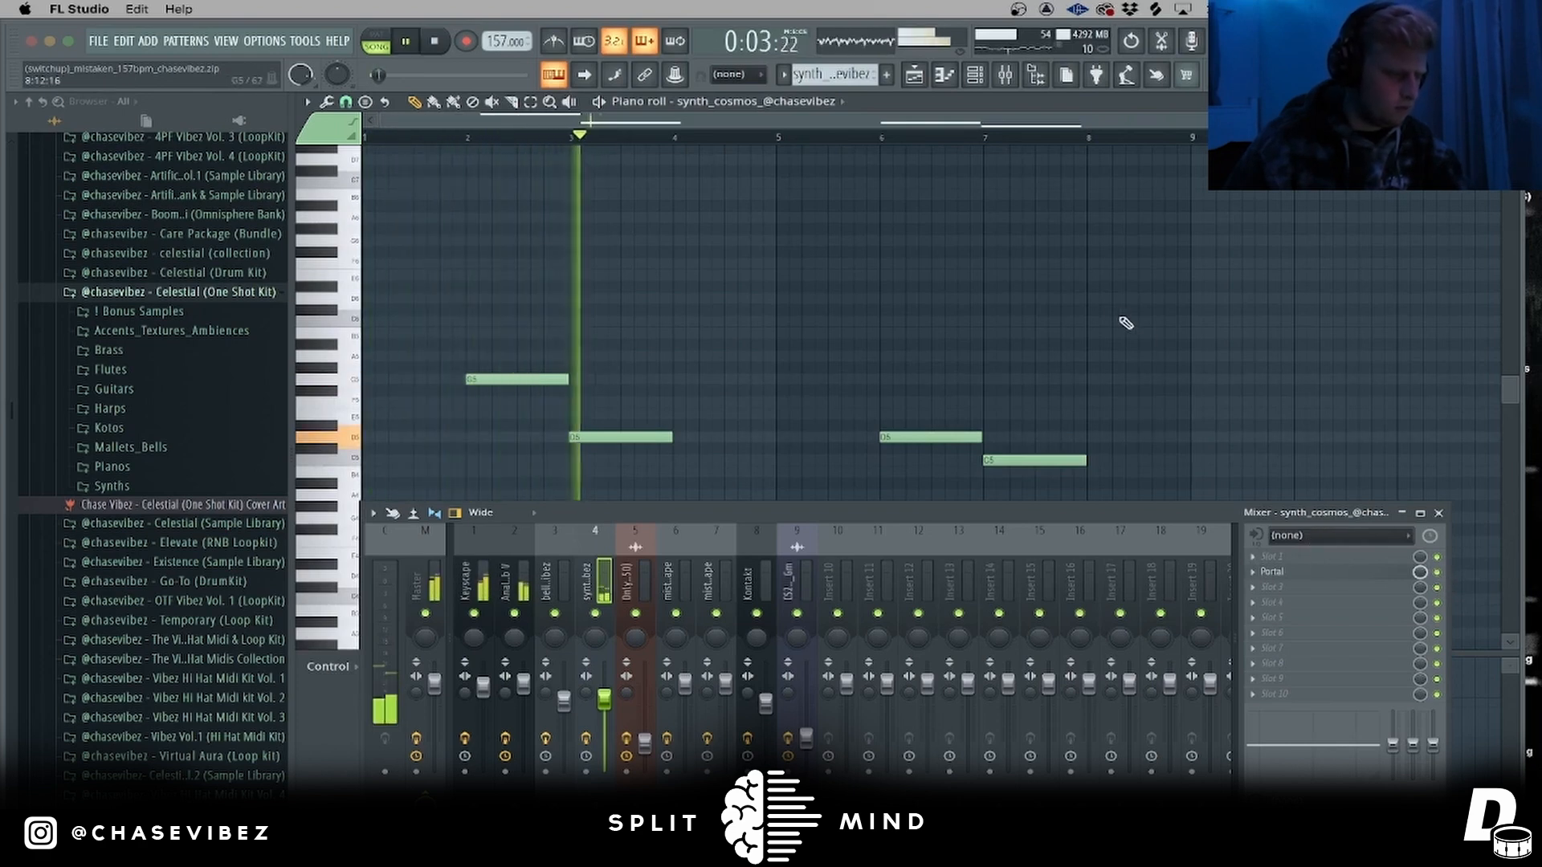
- Return to the playlist without the mixer and solo the Texture_Foley Loop (150) on Track 13
click(917, 77)
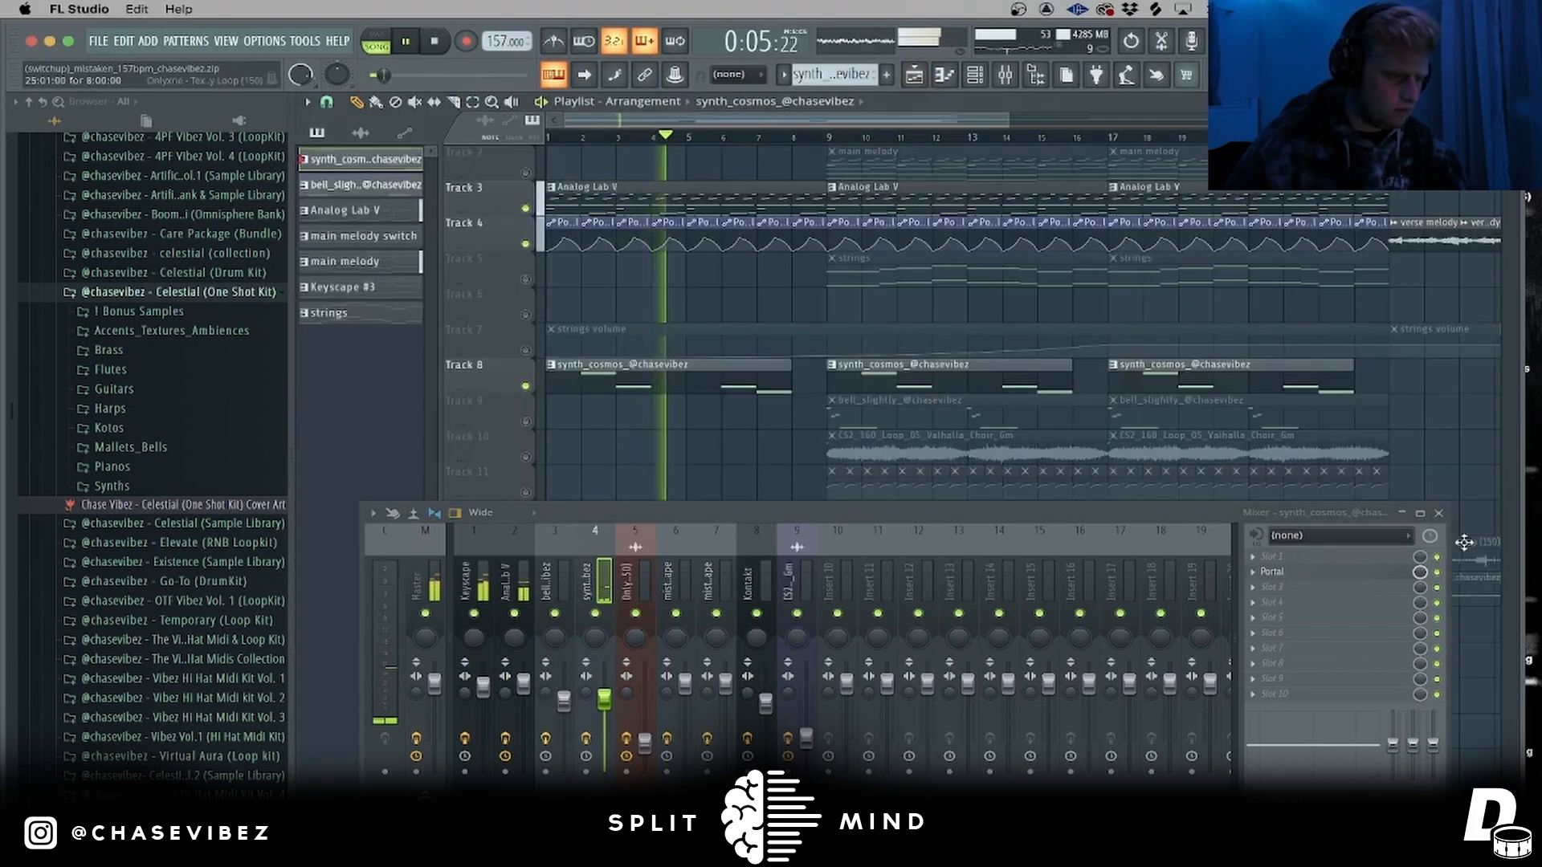
click(1439, 514)
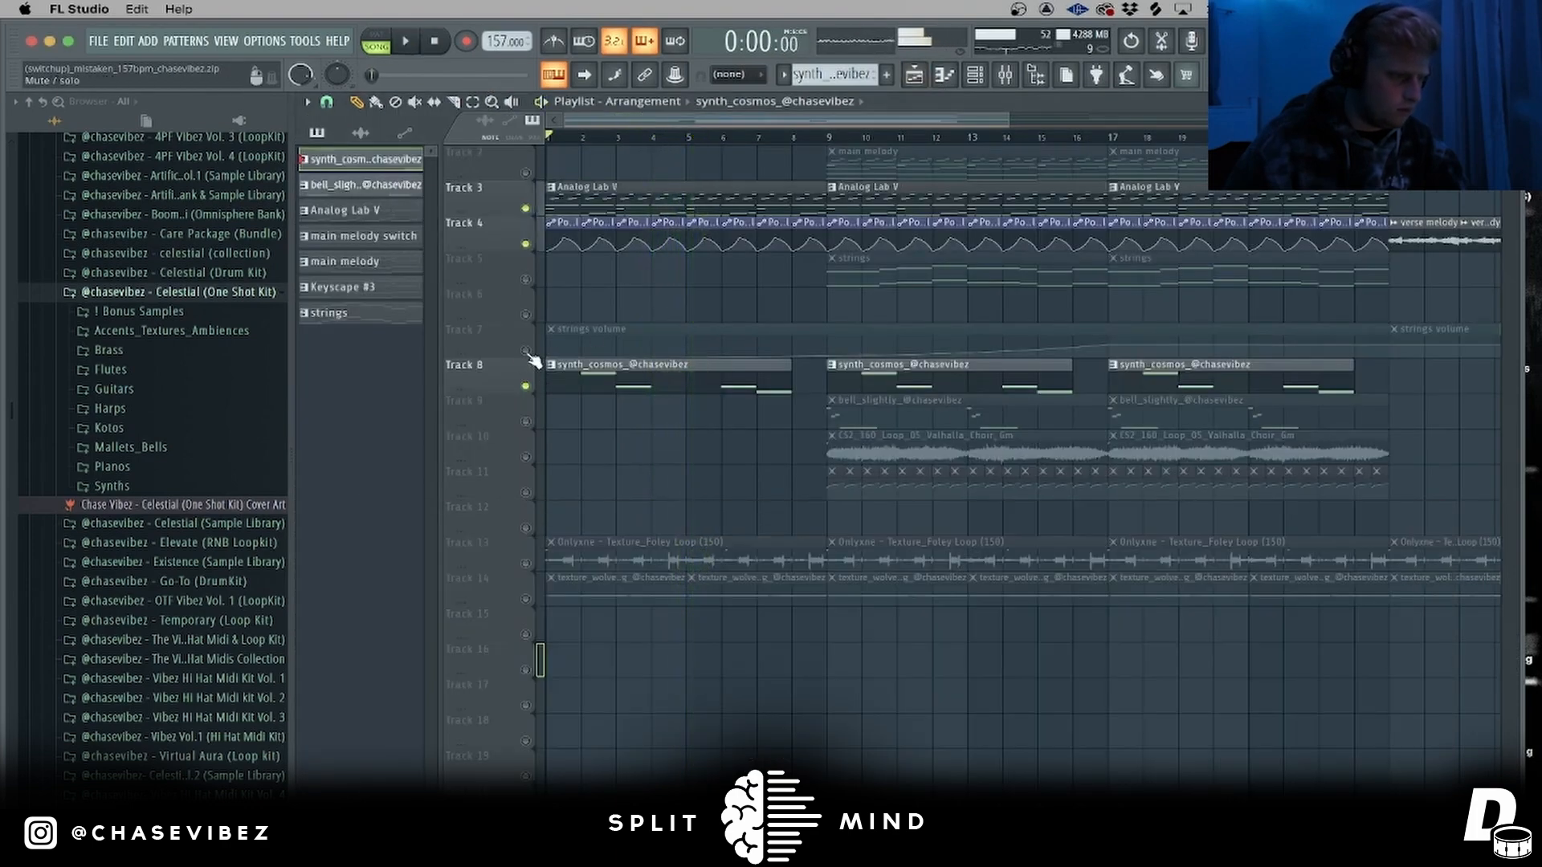
key(space)
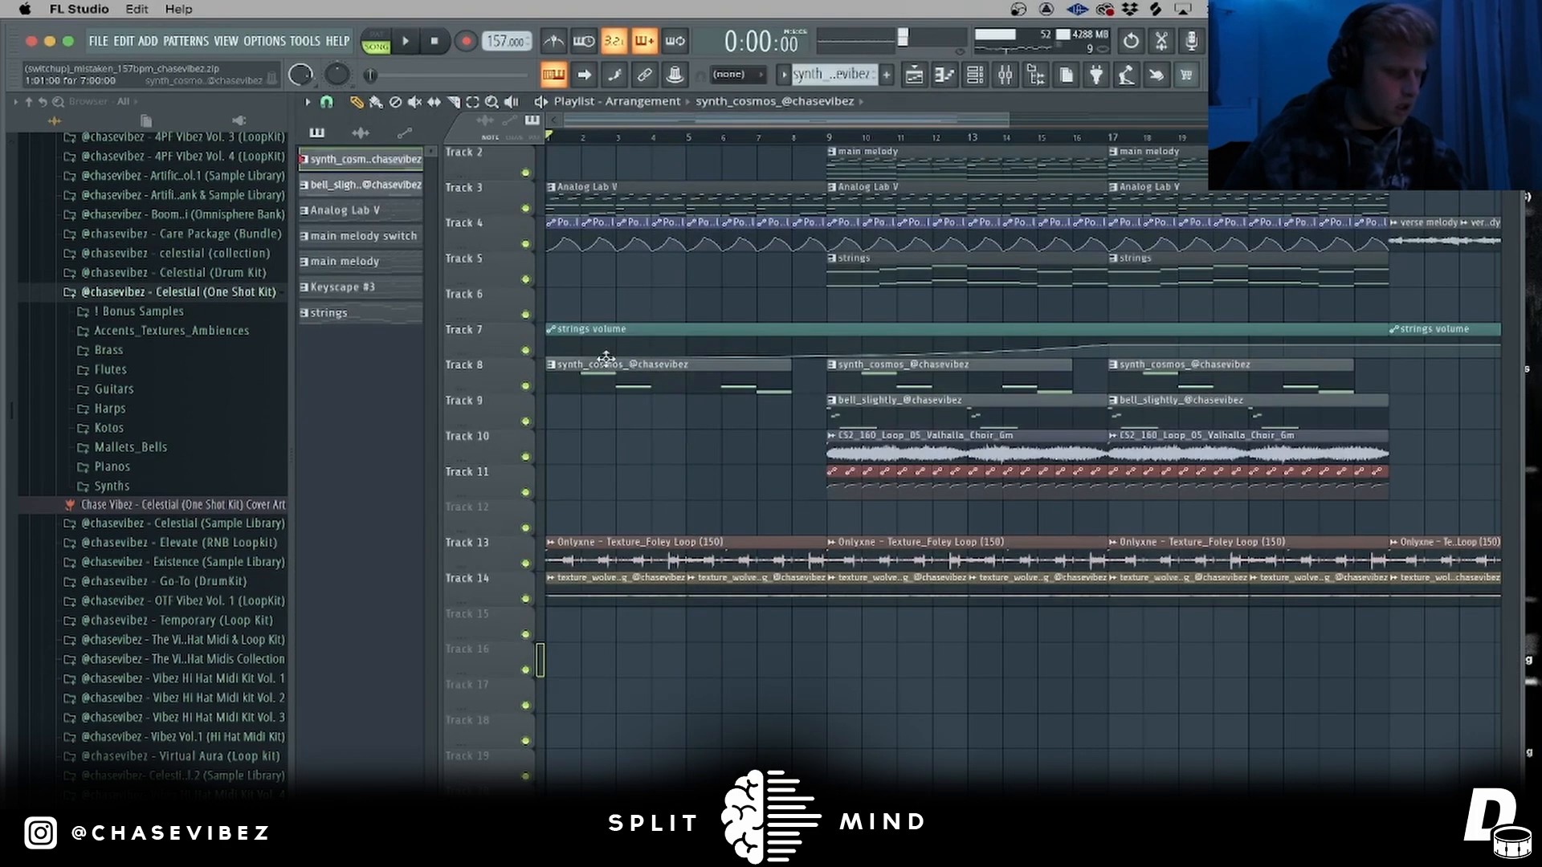
right_click(526, 564)
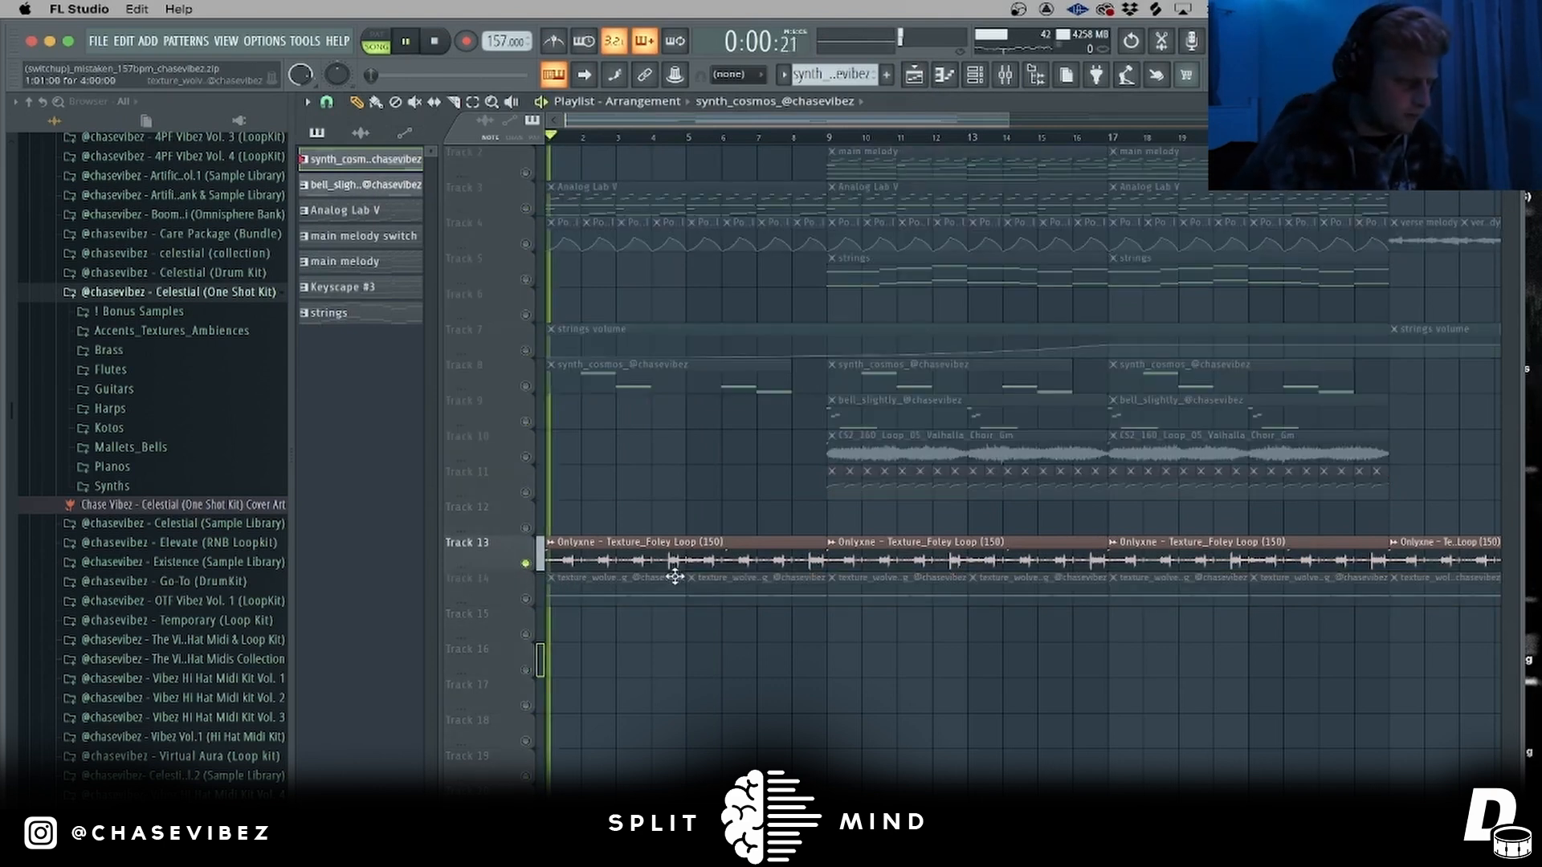
- Review the Texture_Foley Loop's audio clip settings and its mixer channel's volume and effects during playback
double_click(748, 562)
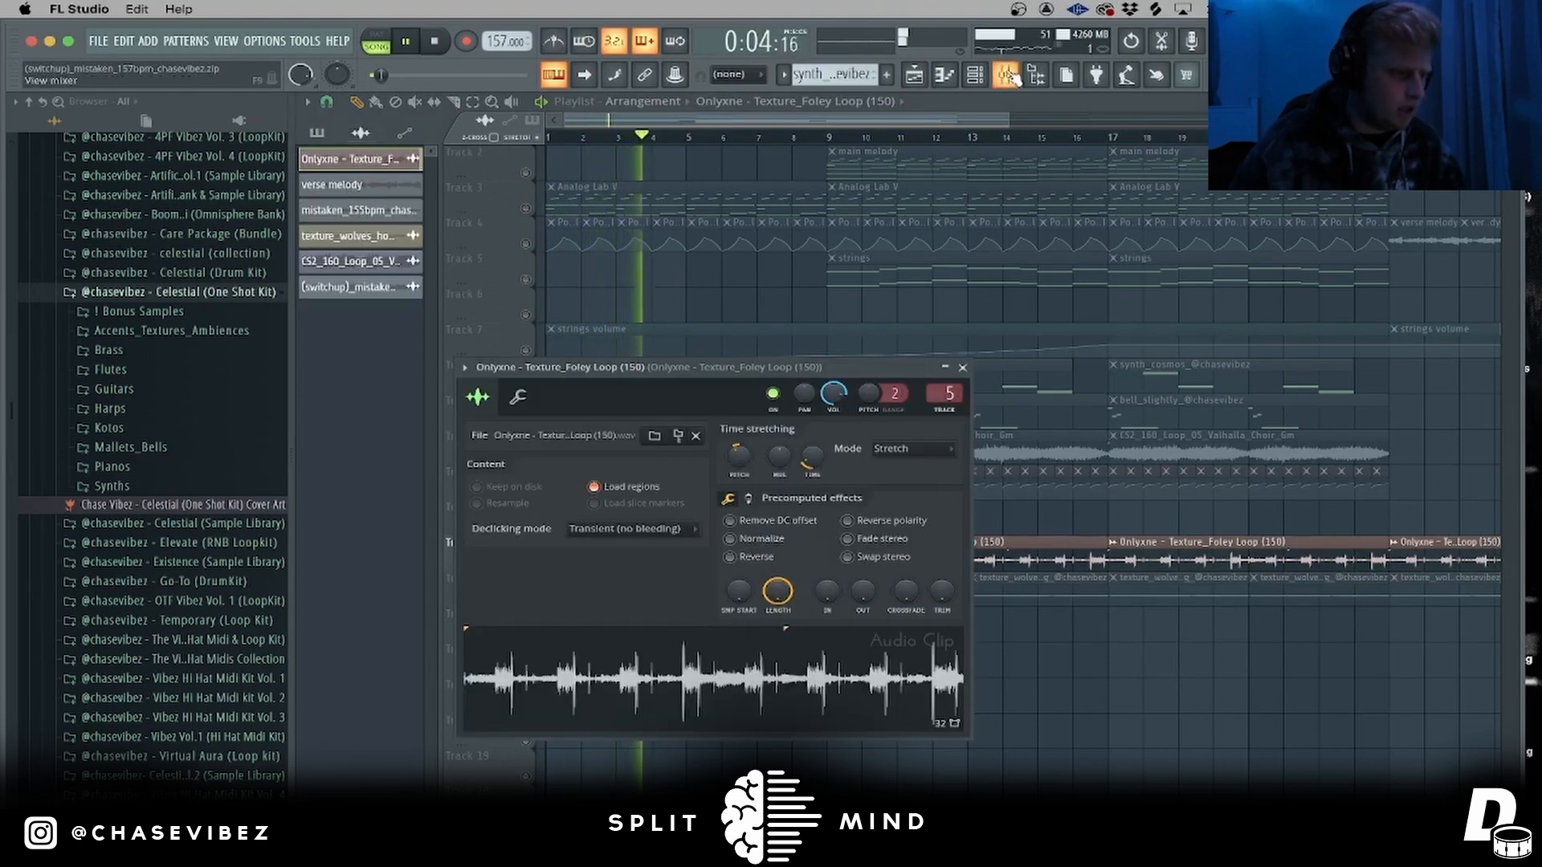
click(1006, 75)
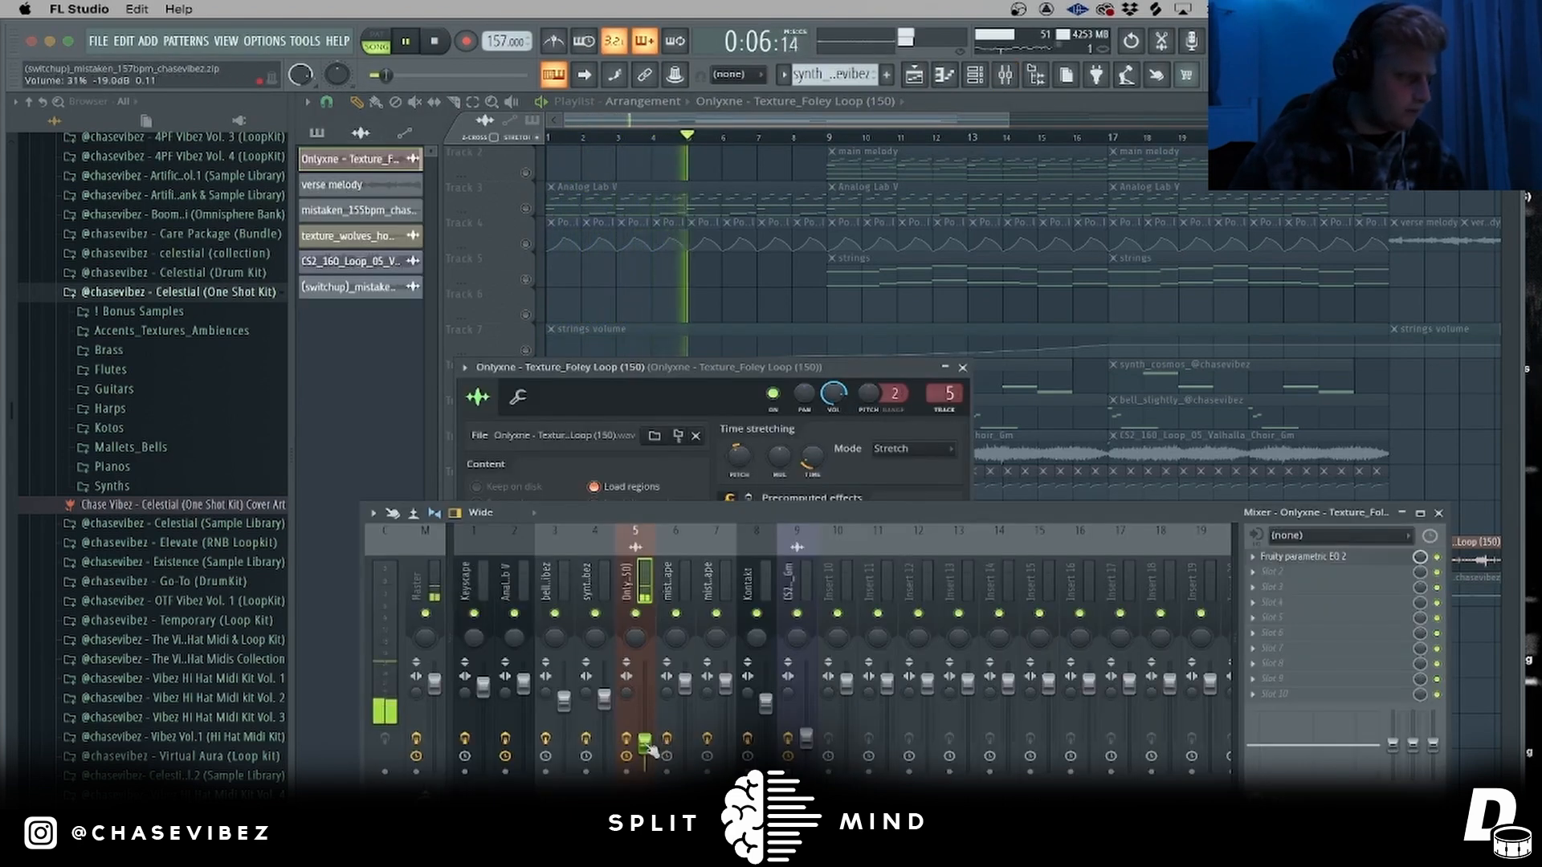
click(963, 368)
- Stop playback and unmute the texture_wolves layer on Track 14
scroll(614, 418, down, 4)
scroll(550, 344, up, 1)
key(space)
click(527, 352)
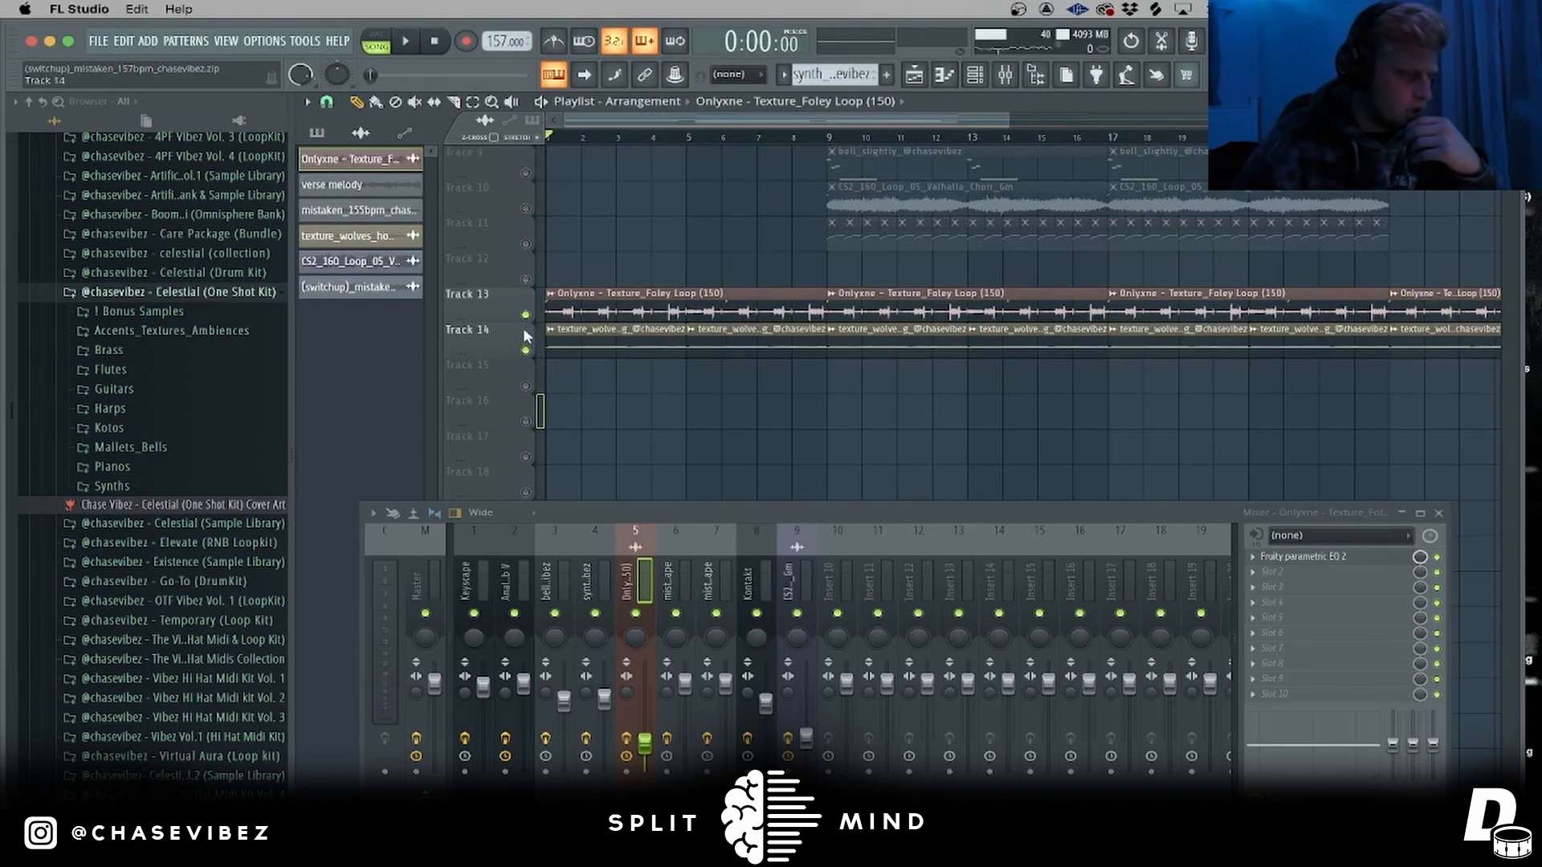
- Play the texture_wolves_howling layer on Track 14 together with the restored tracks and close the mixer
right_click(530, 351)
double_click(613, 353)
key(space)
drag(959, 258, 1140, 211)
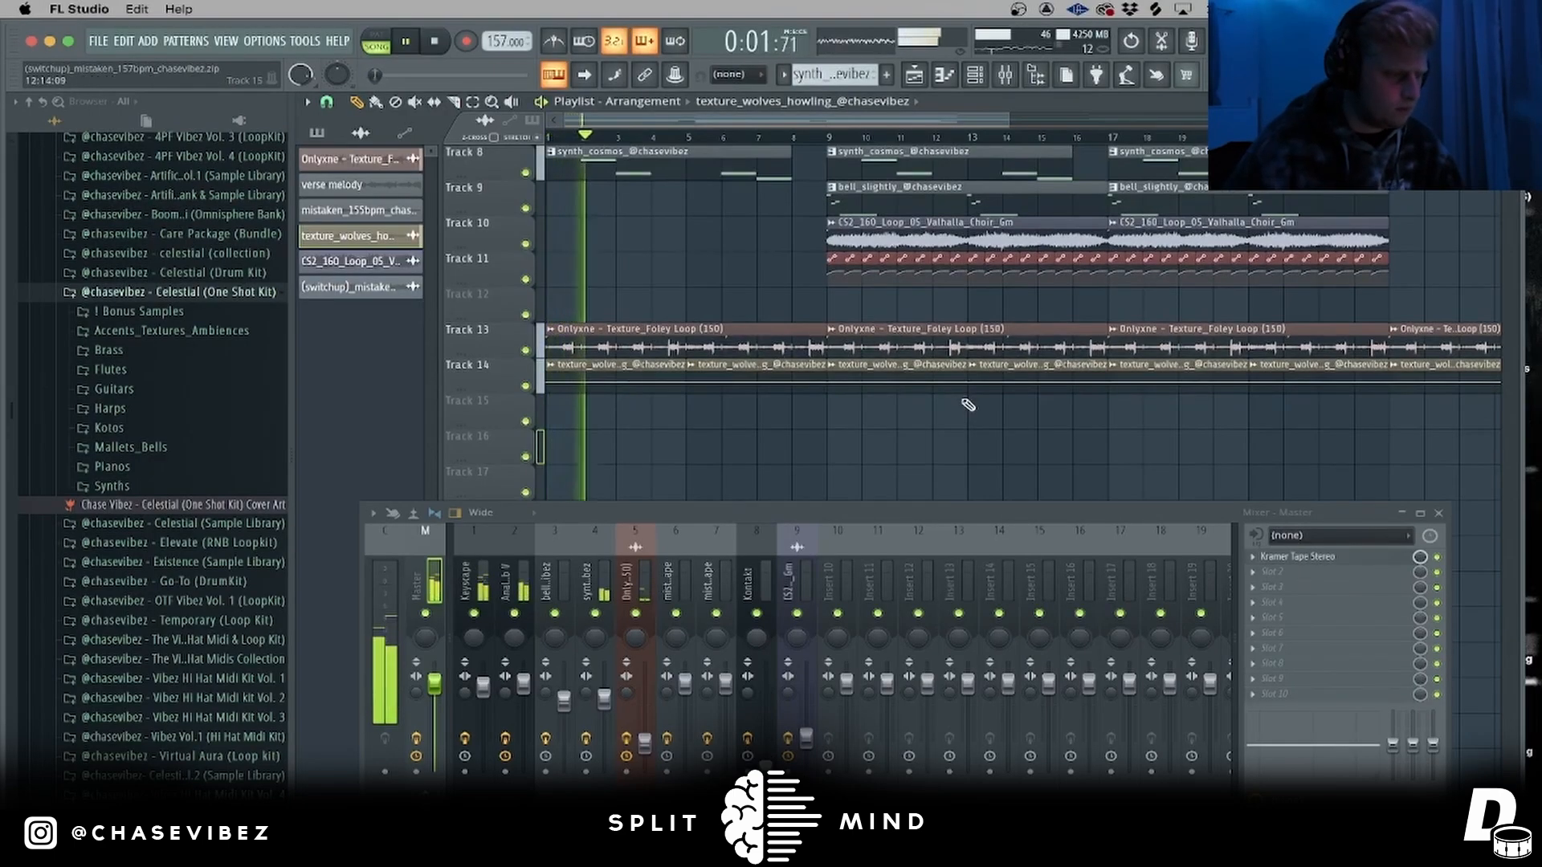
scroll(968, 405, up, 2)
click(1439, 513)
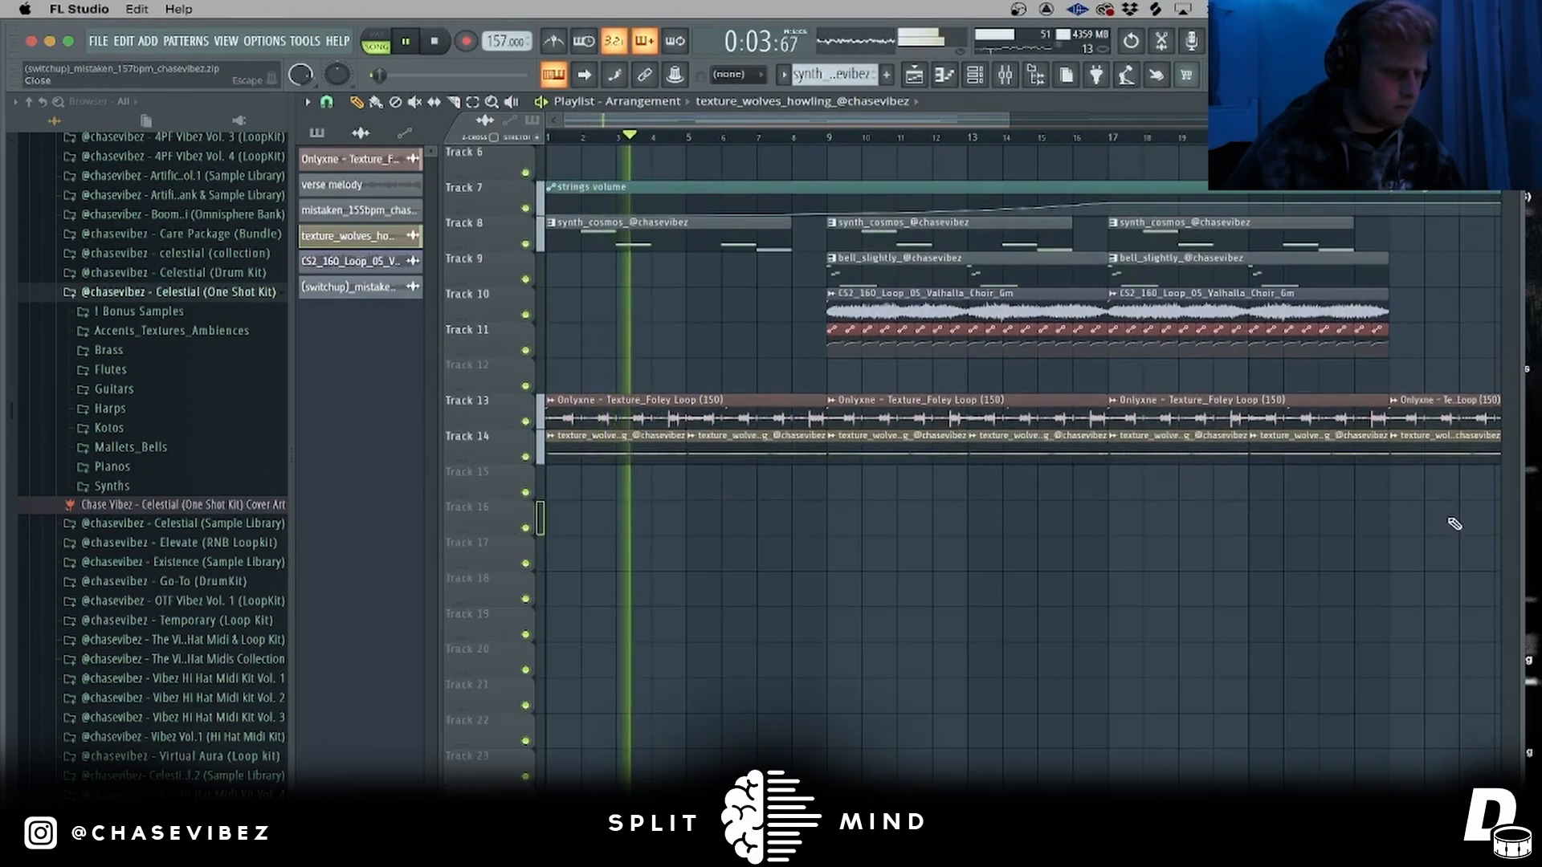
- Select the section from bar 9 and enable Tracks 13 and 14 alongside the melody, Analog Lab V and strings tracks
scroll(801, 381, up, 5)
drag(776, 278, 550, 231)
key(Delete)
scroll(839, 153, down, 1)
scroll(839, 153, down, 1)
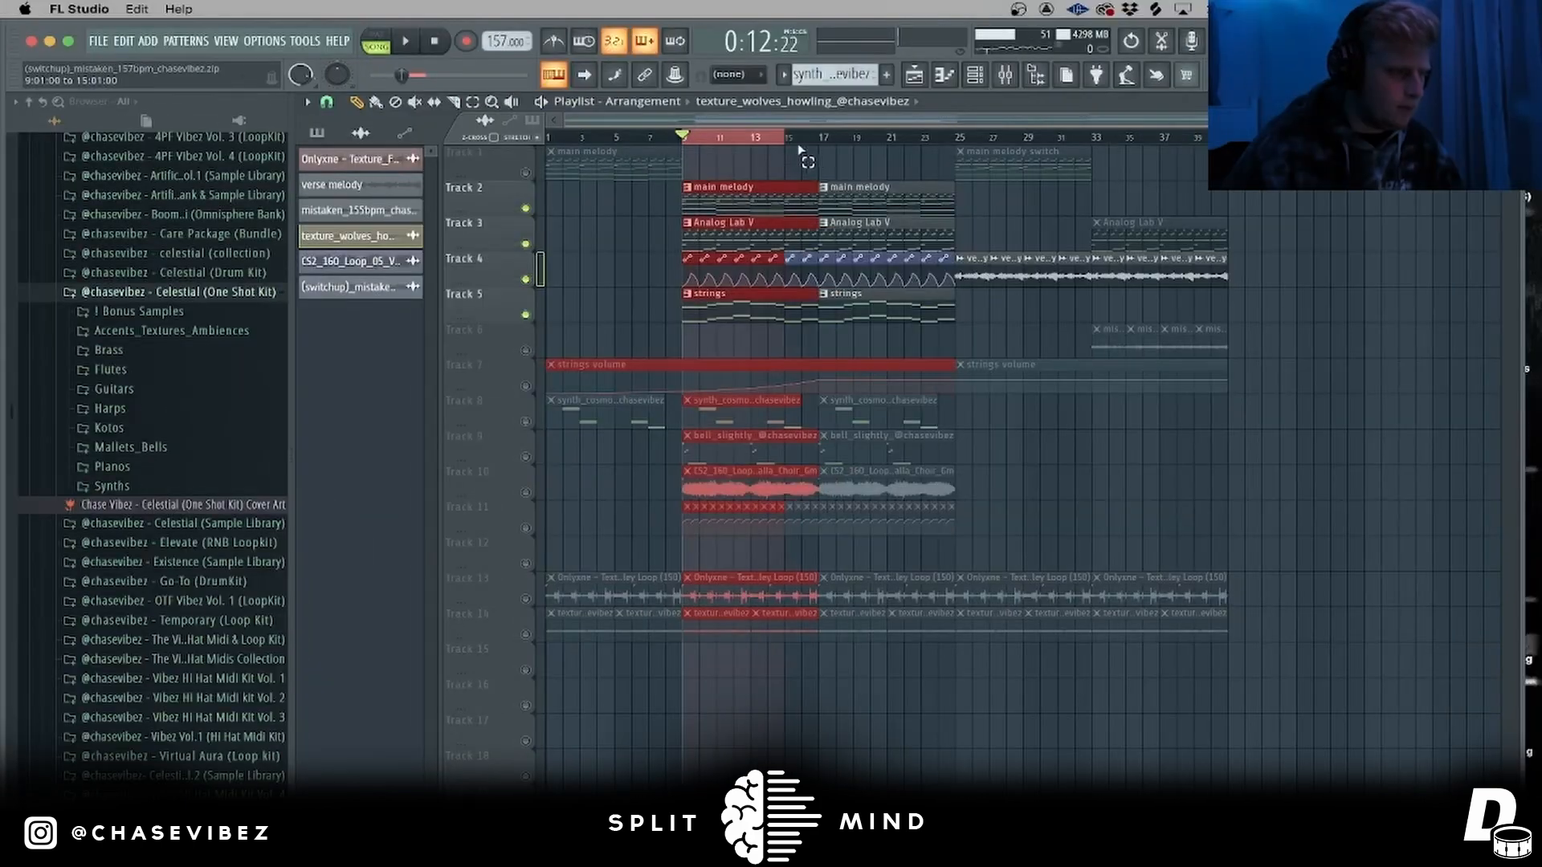
click(526, 634)
click(526, 598)
- Display all channels in the channel rack and examine the Session Strings 2 instrument loaded in Kontakt
key(F6)
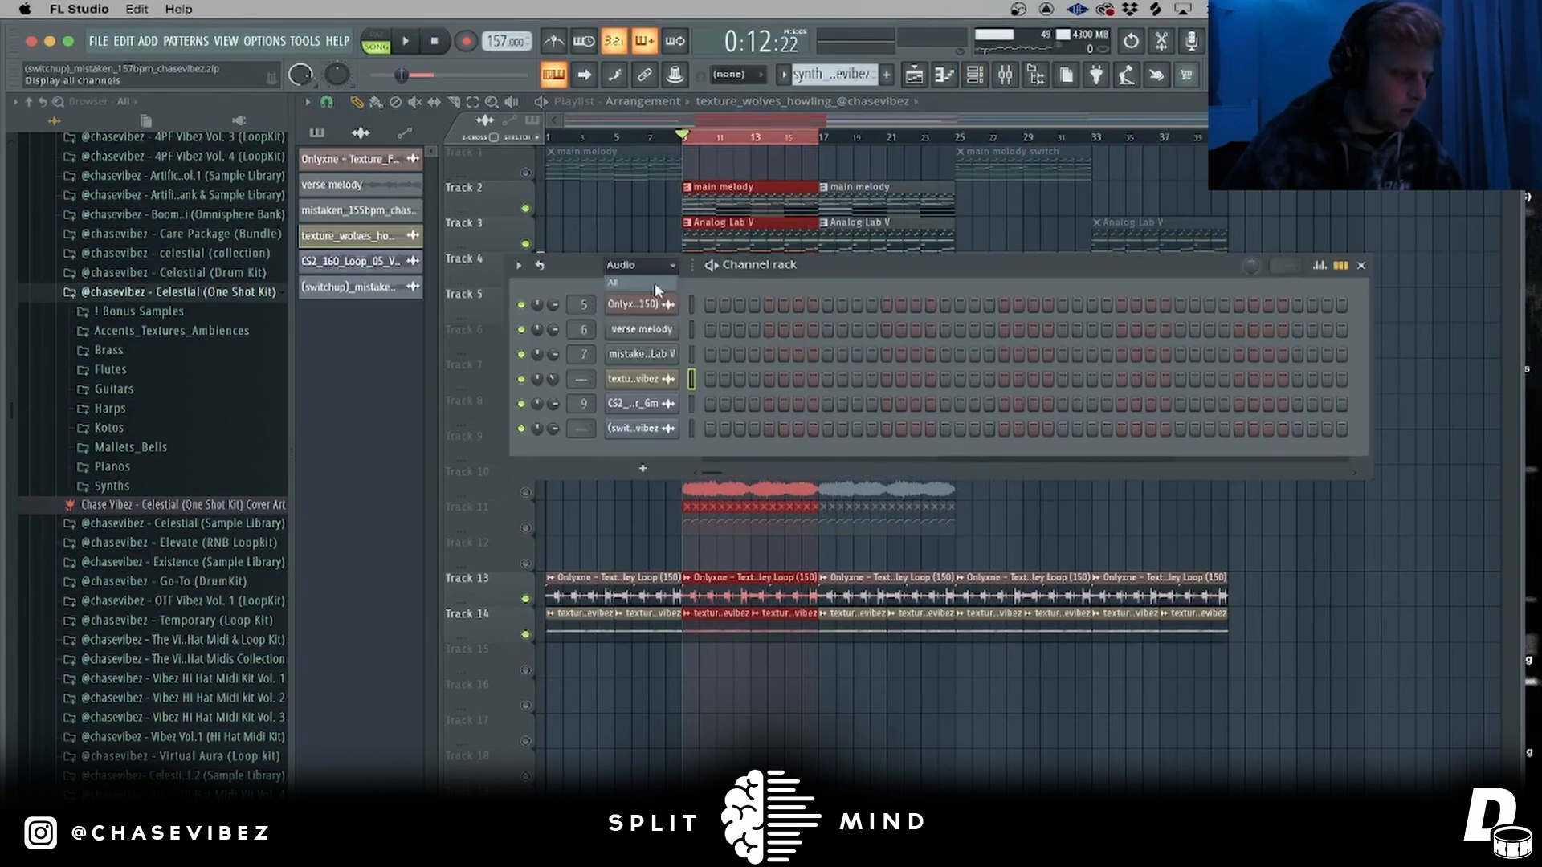
click(657, 287)
click(662, 306)
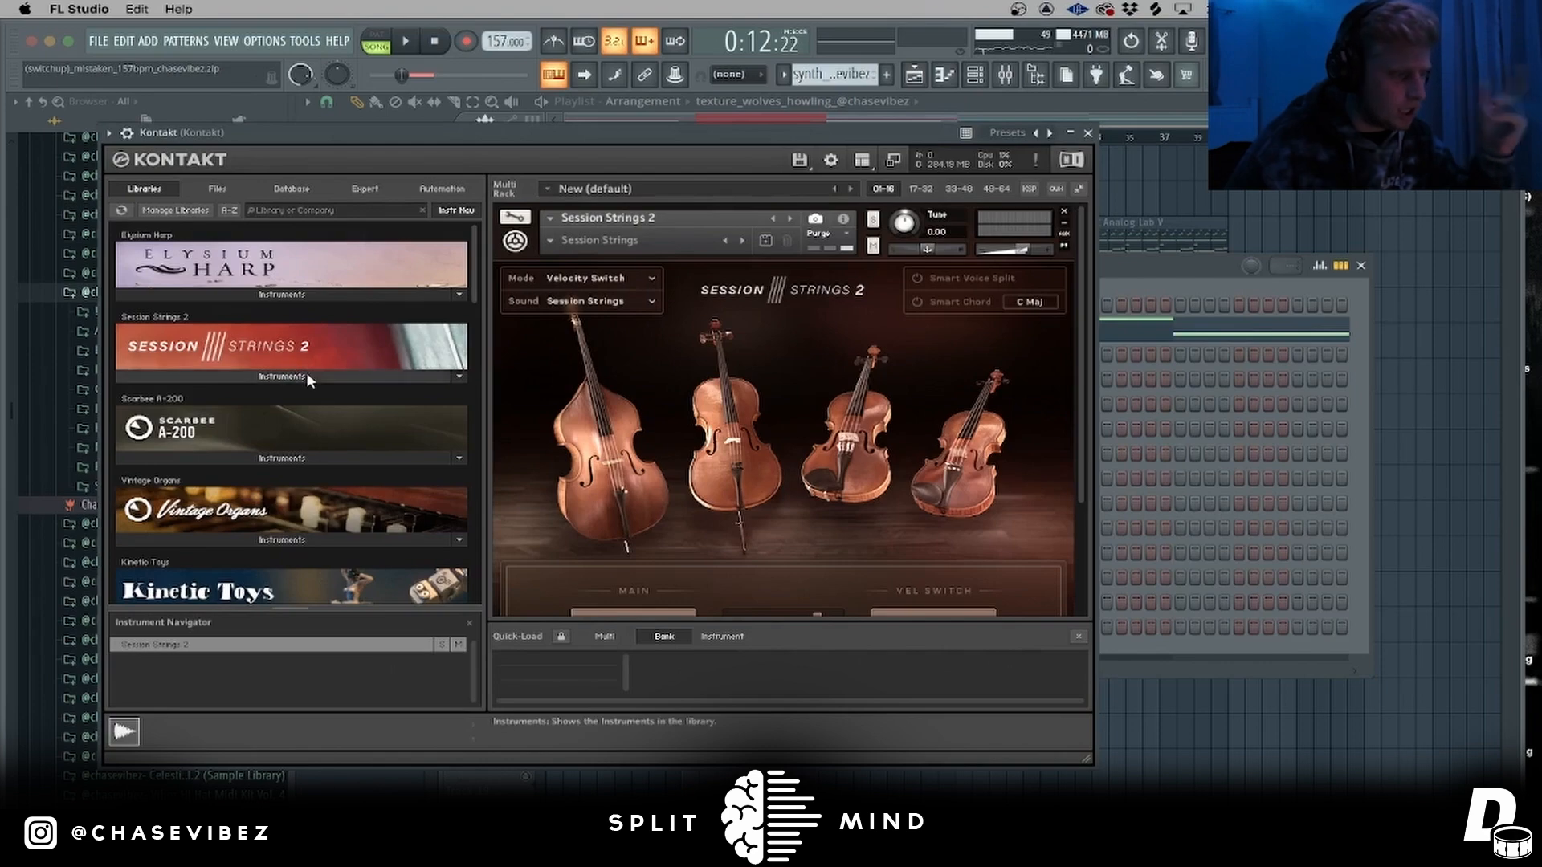
click(1088, 134)
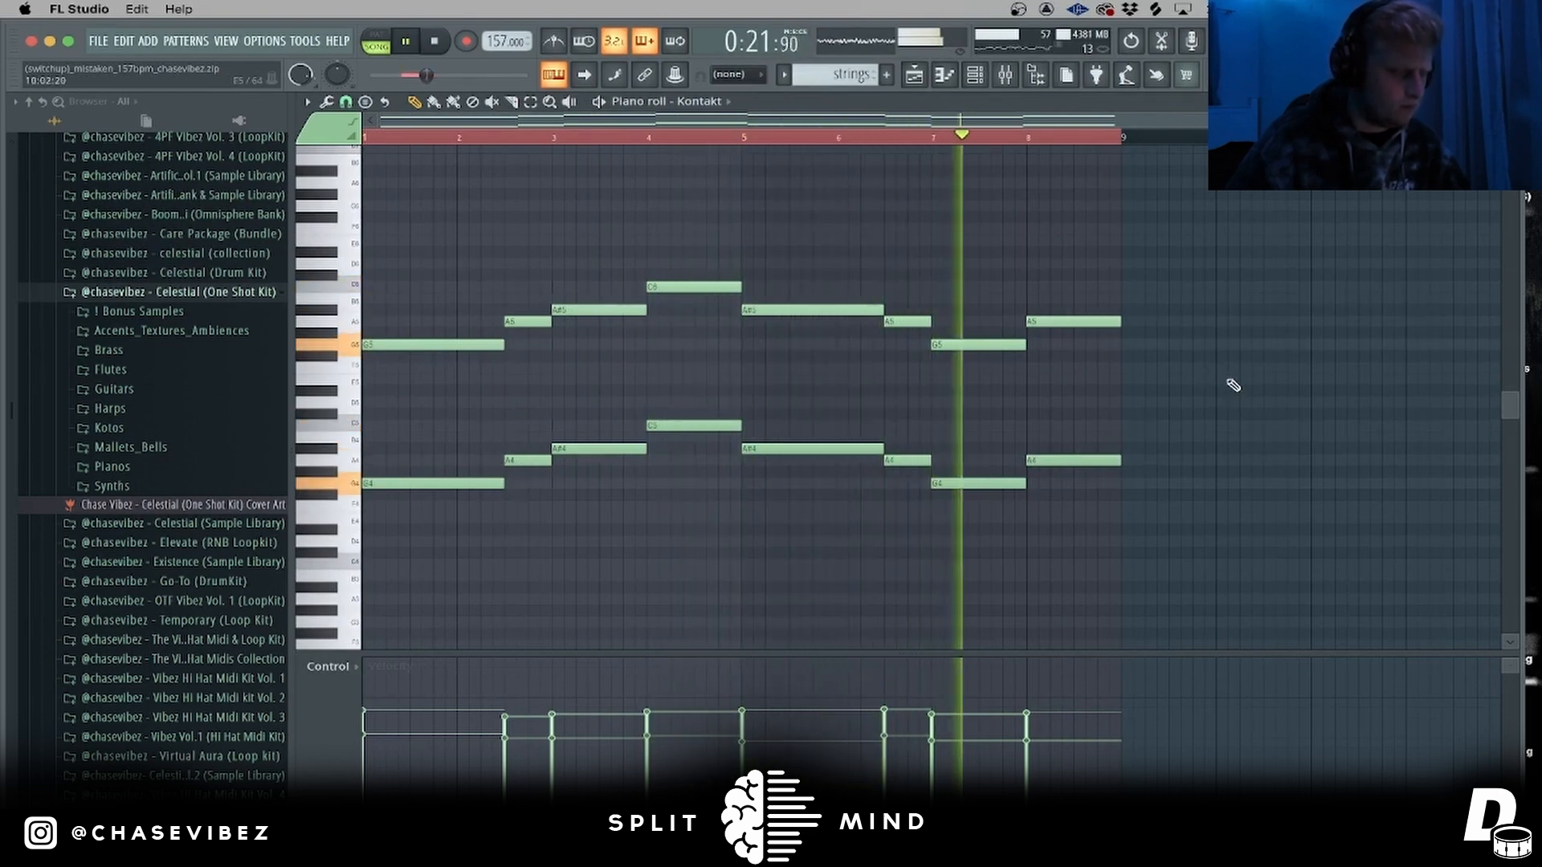
- Return to the playlist from the strings notes, unmute synth_cosmos on Track 8 and play the section
click(916, 77)
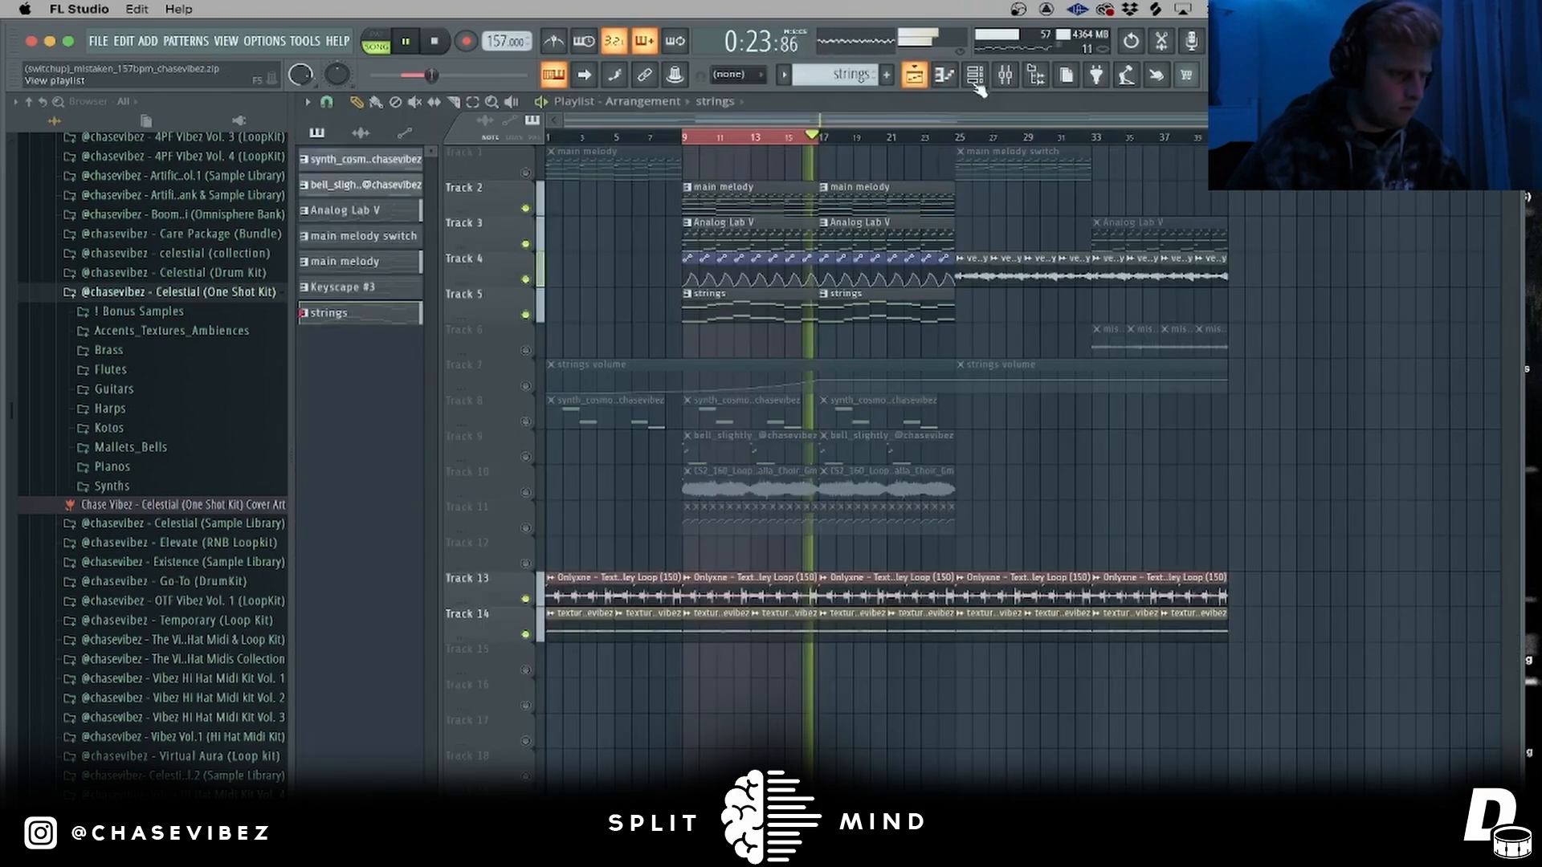
key(space)
click(977, 76)
key(F6)
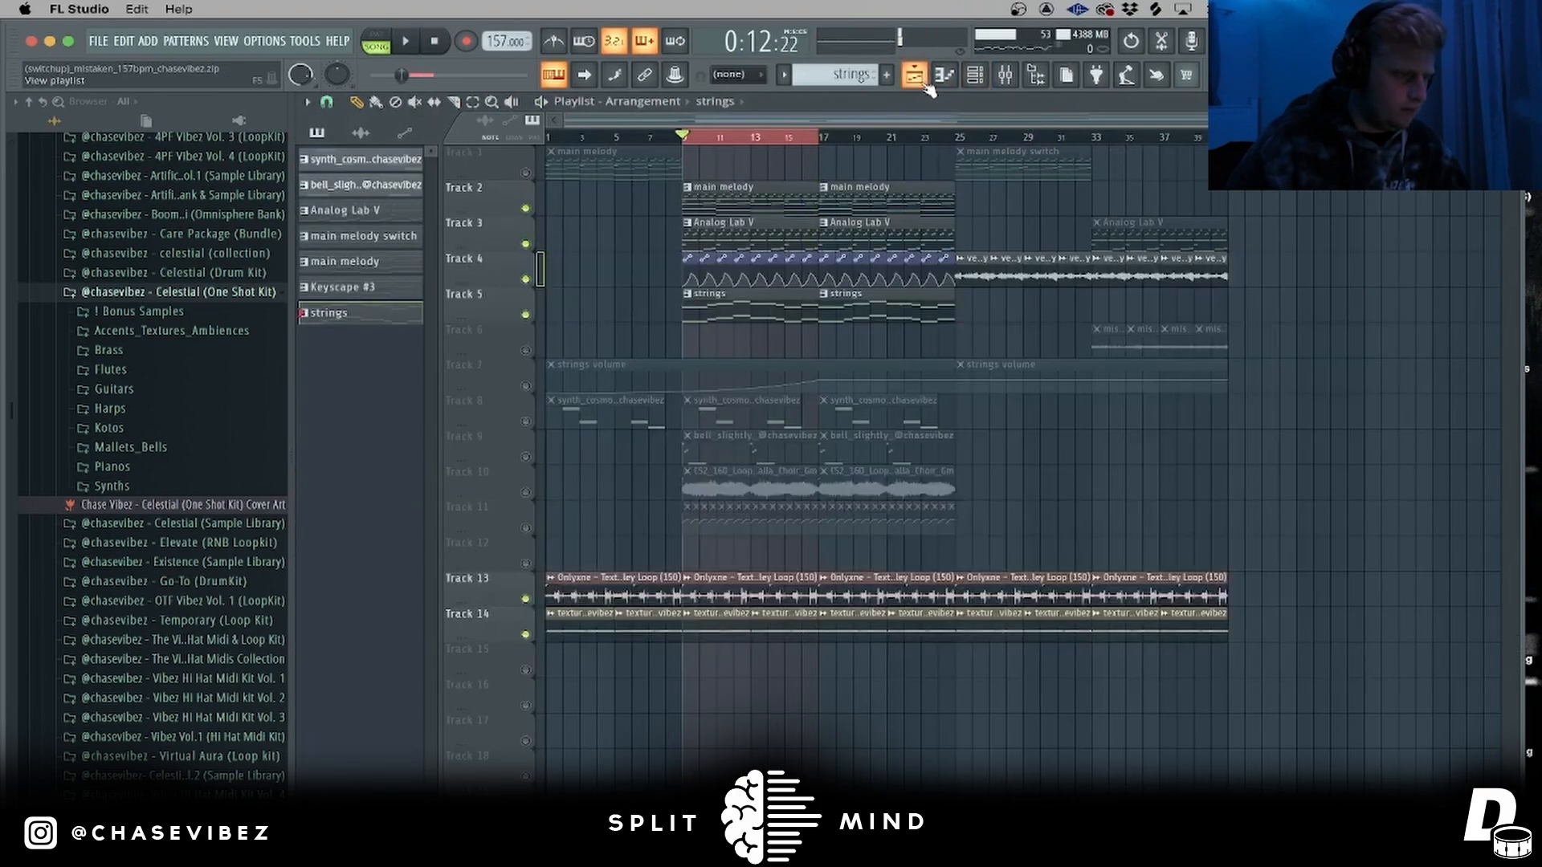
click(524, 422)
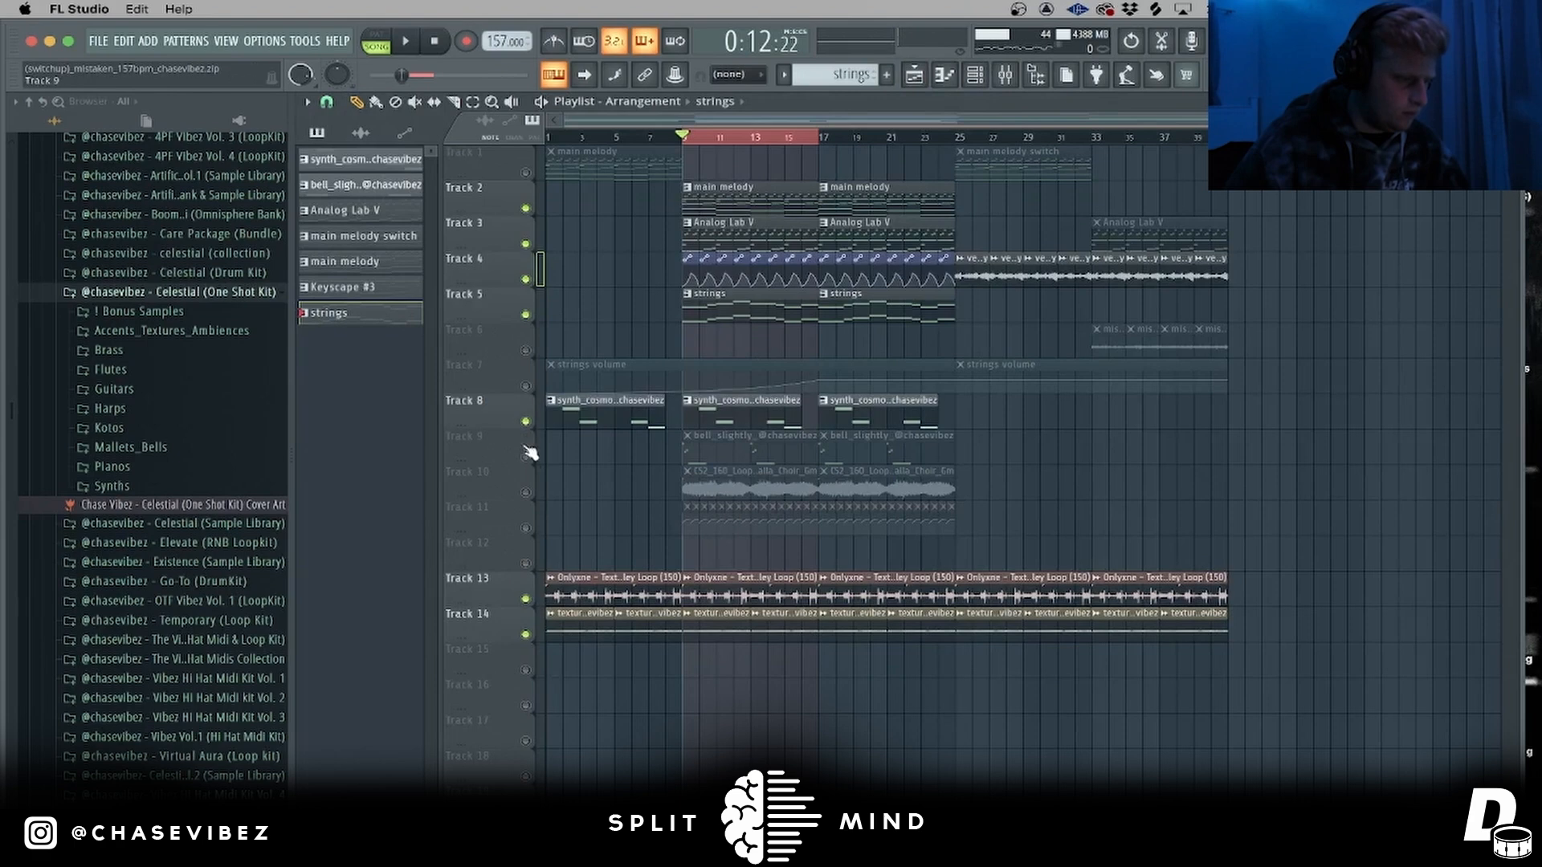
key(space)
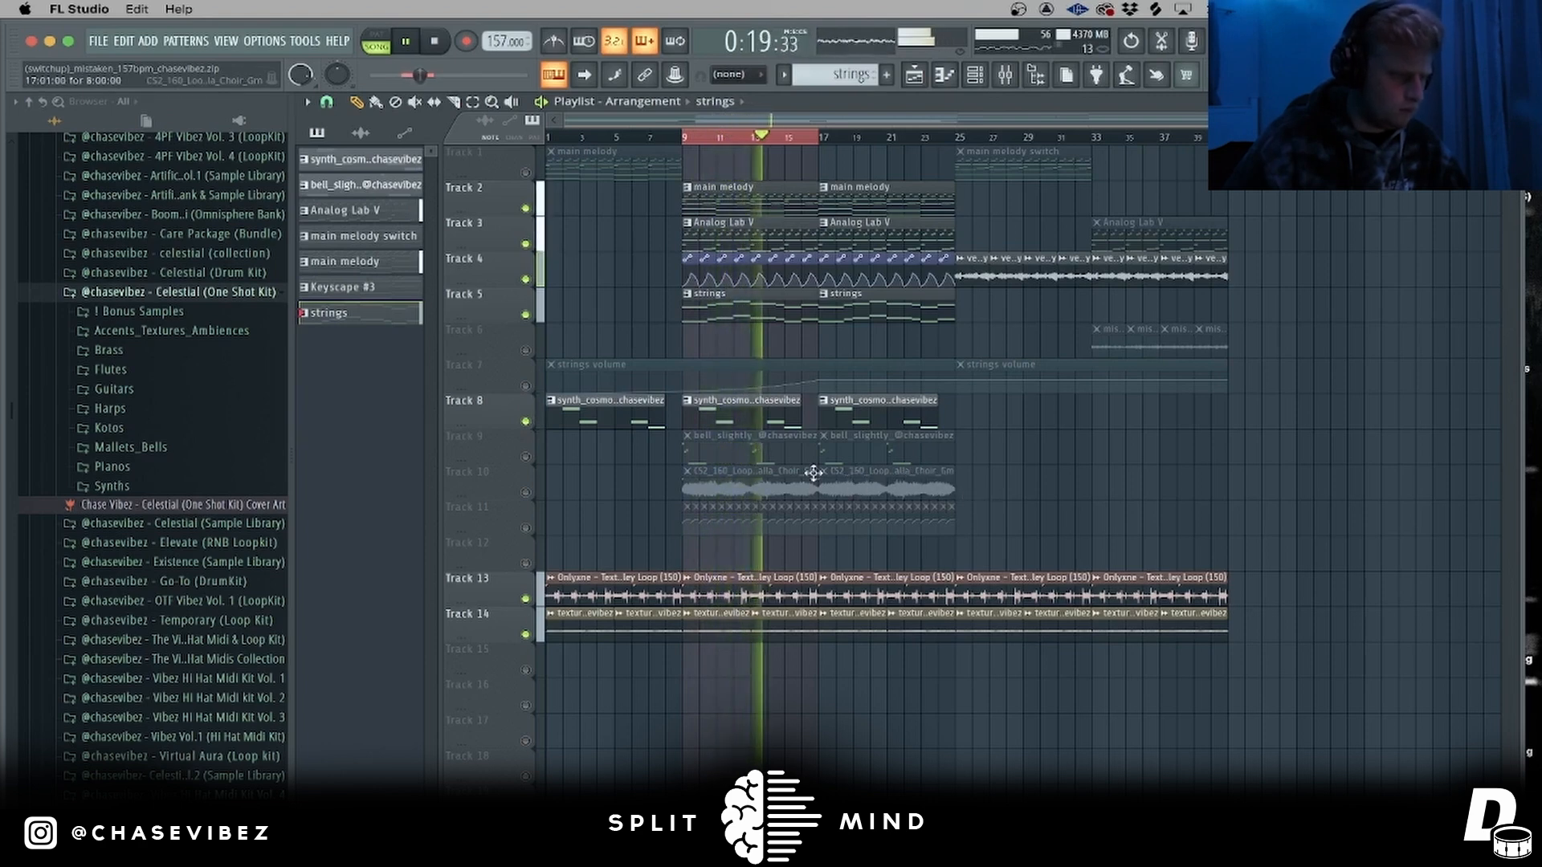
- Unmute the strings volume automation on Track 7, stop playback and extend the time selection to bar 25
click(526, 386)
key(space)
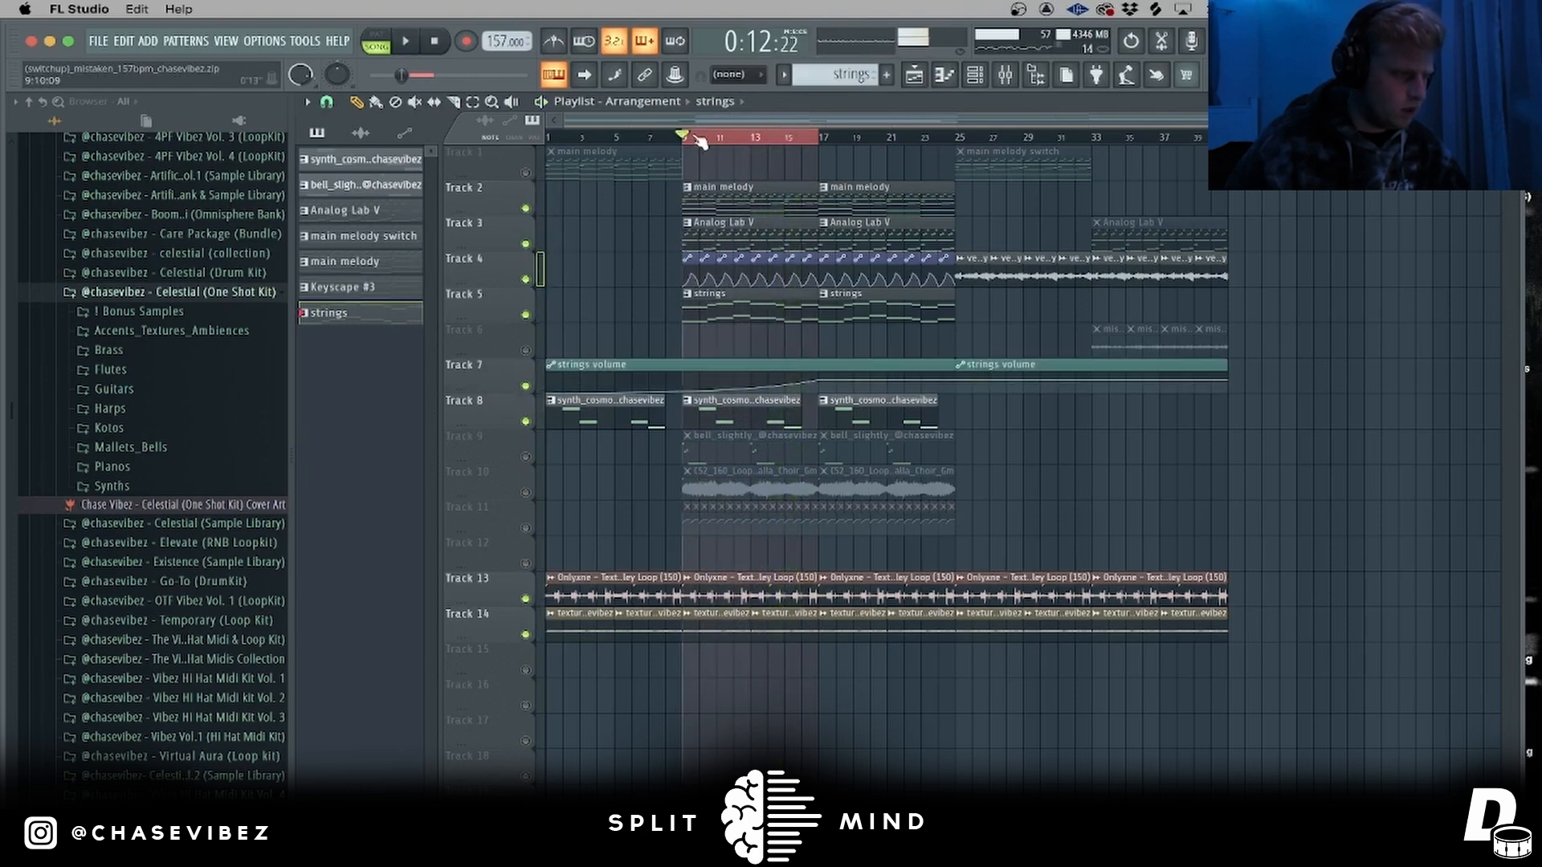
drag(710, 141, 956, 158)
- Highlight the second strings clip and its volume automation, clear the time selection and play from bar 9
drag(894, 312, 775, 313)
drag(778, 313, 781, 313)
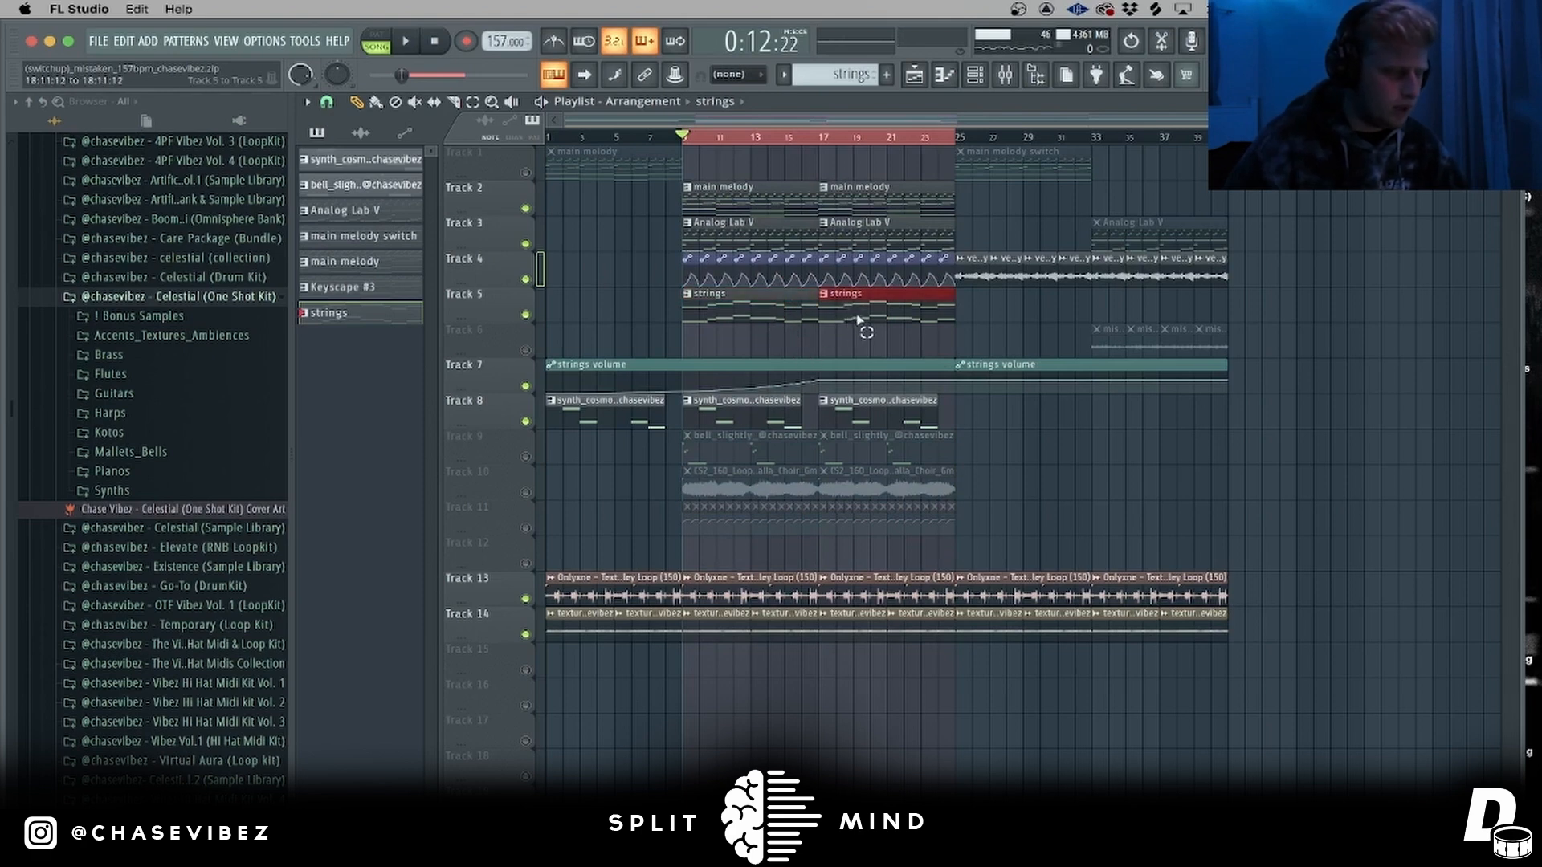
drag(787, 365, 797, 386)
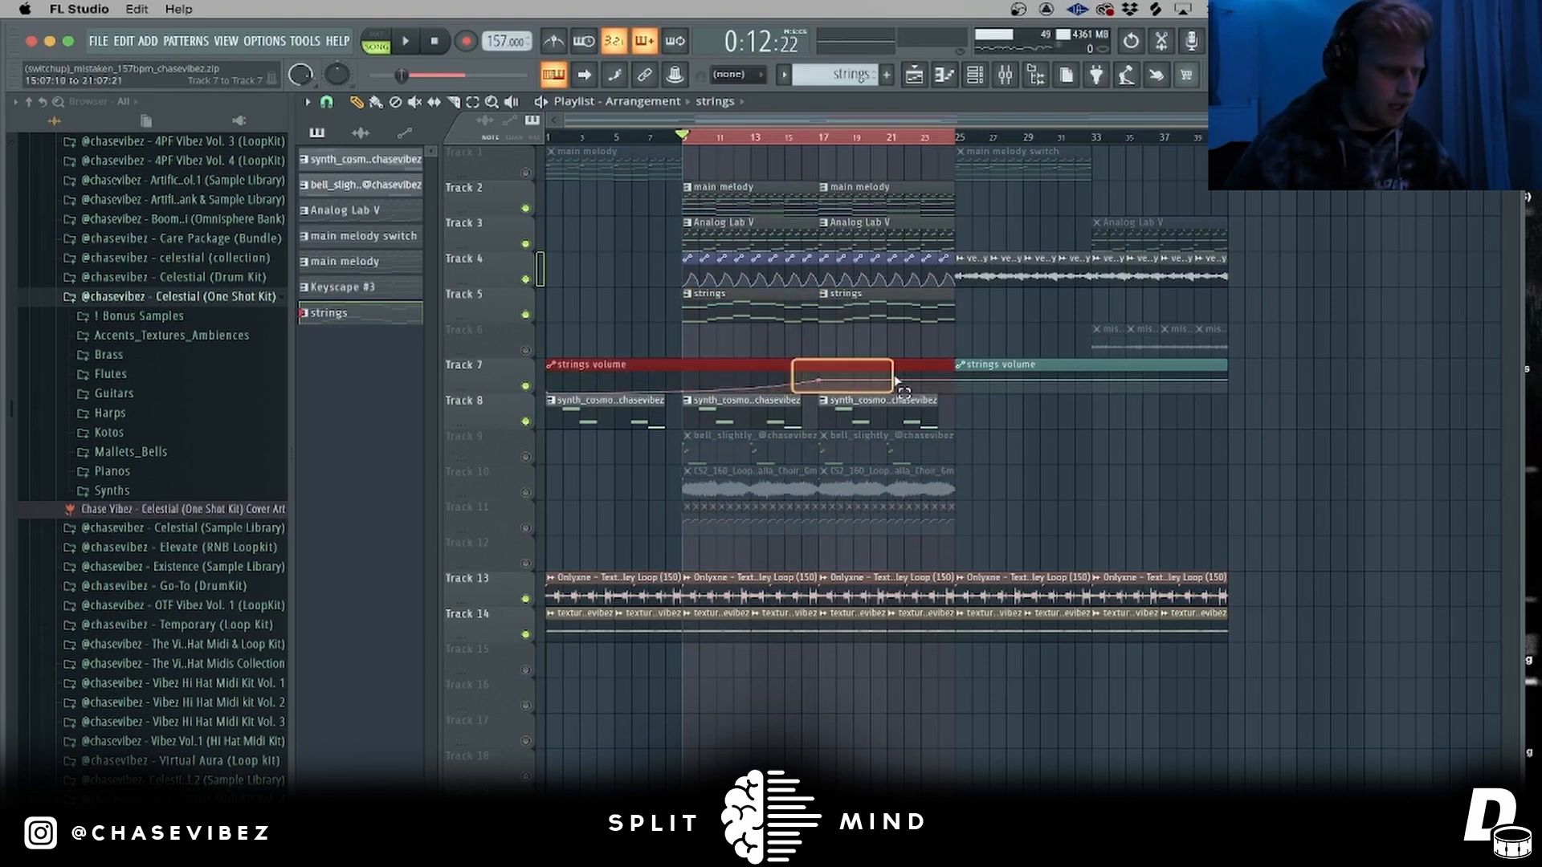
click(690, 143)
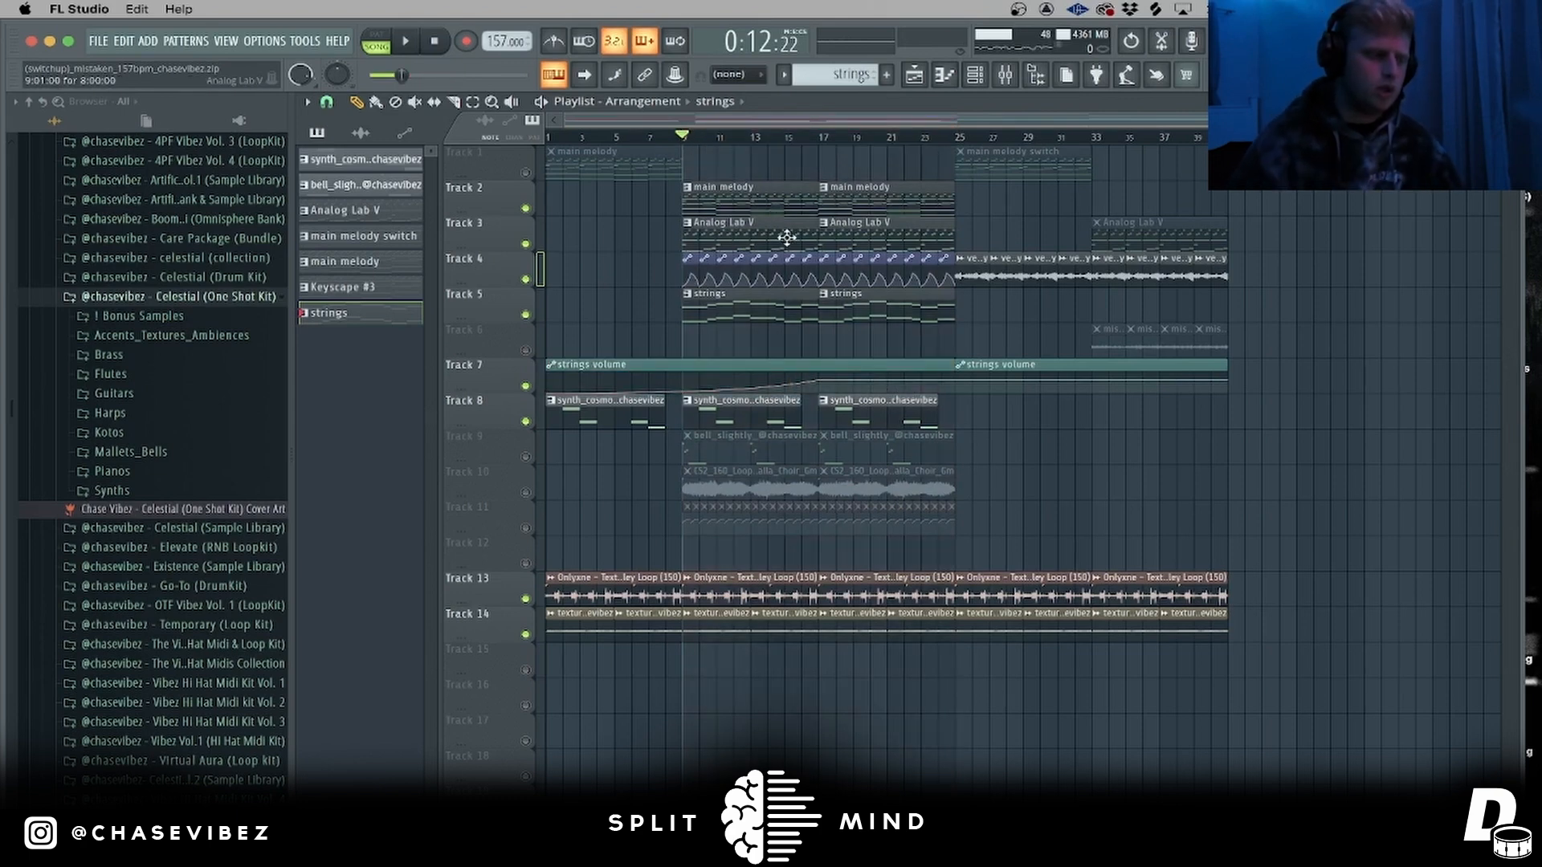
key(space)
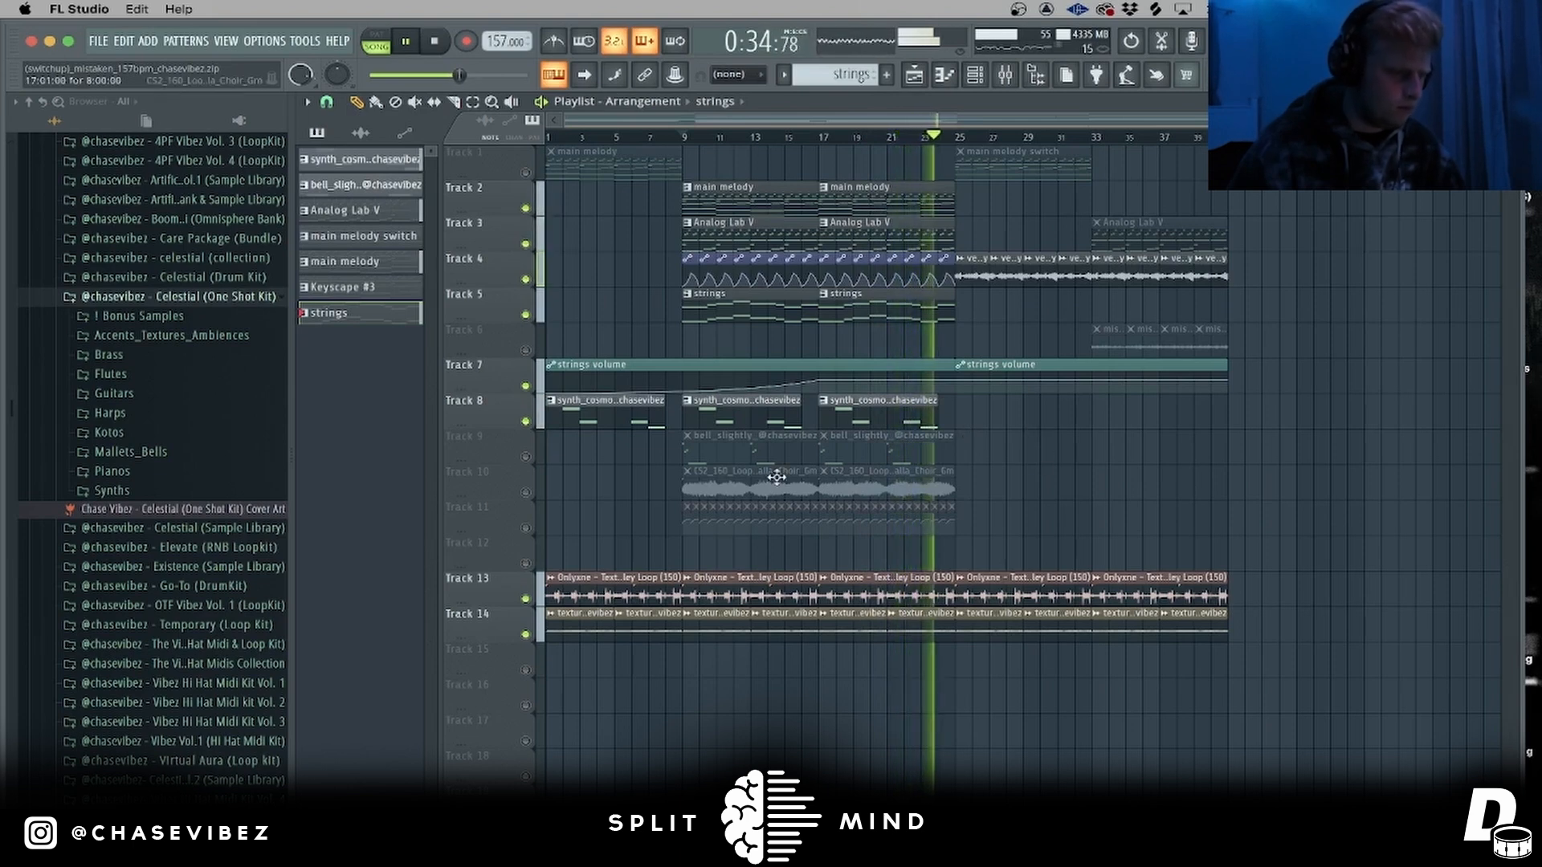
- Unmute bell_slightly on Track 9, stop playback and expand the Celestial kit's Mallets_Bells folder
click(525, 459)
key(space)
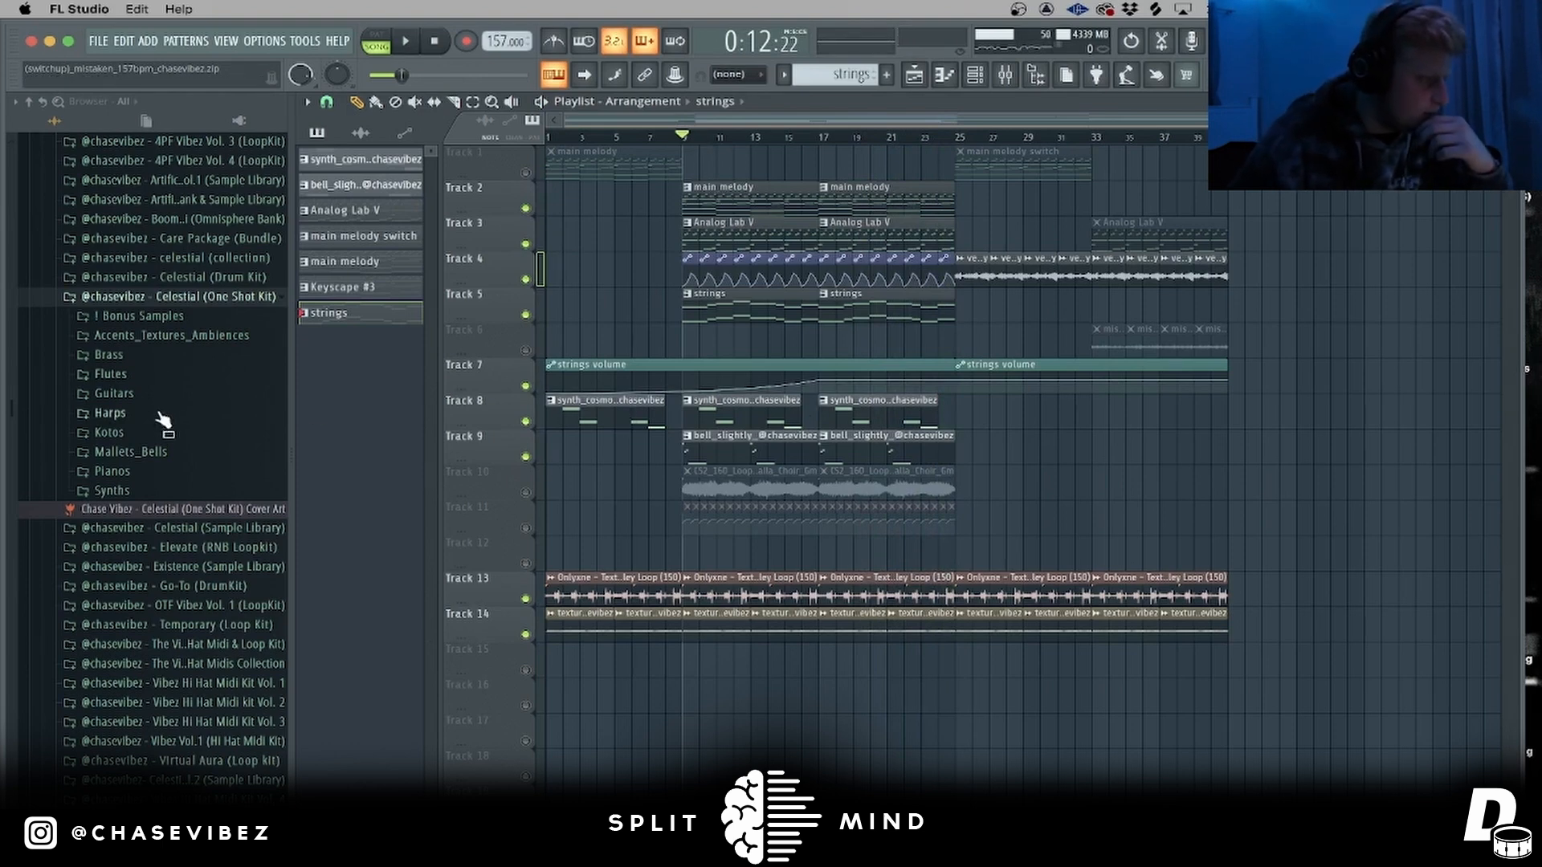
click(176, 459)
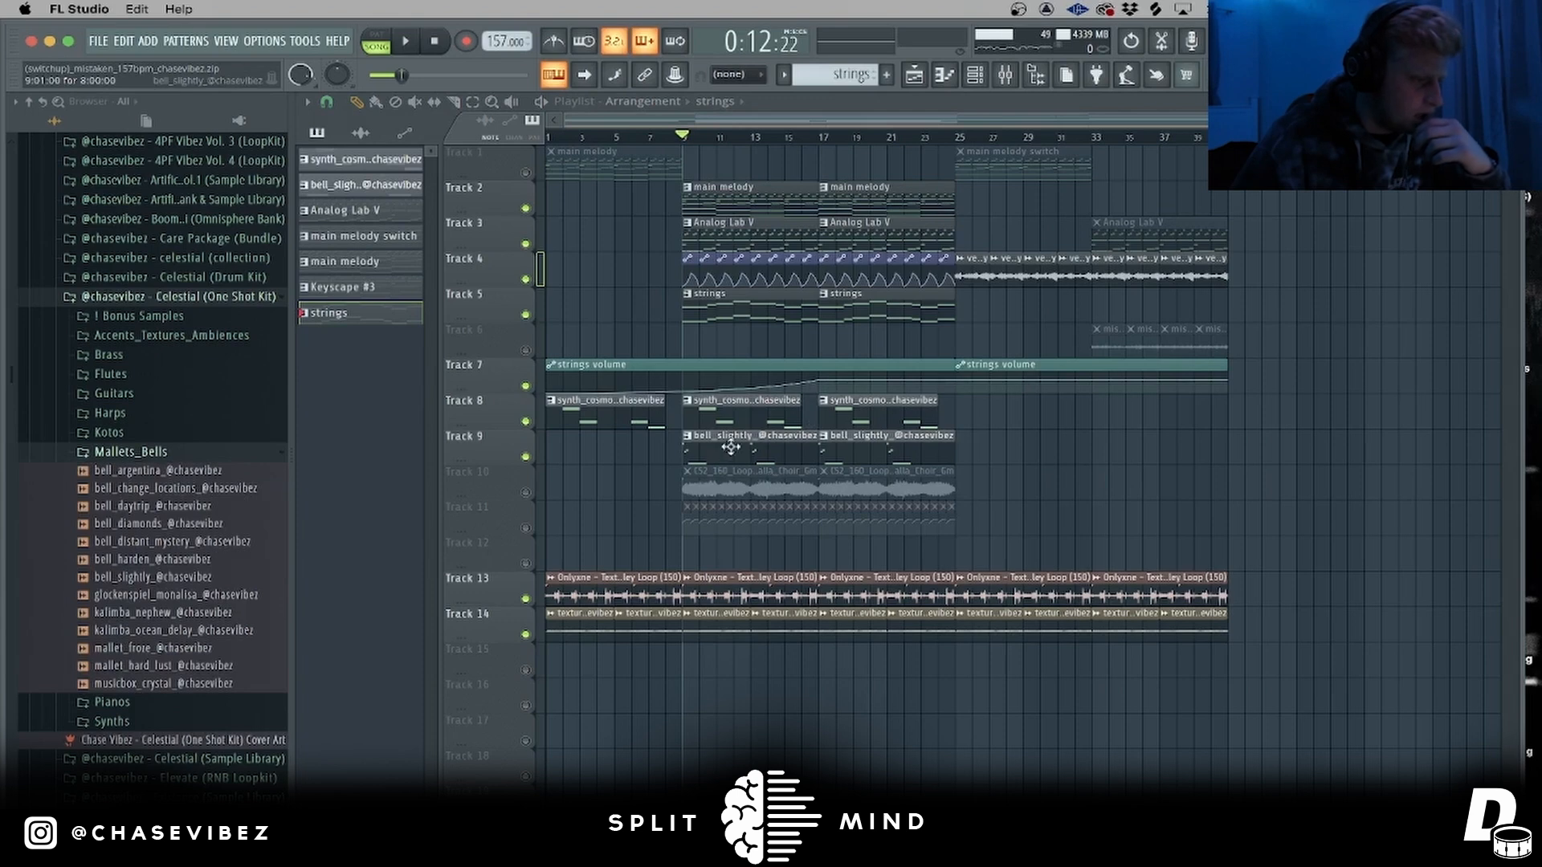
- Solo Track 9 and play the bell_slightly pattern with its notes open in the piano roll
right_click(527, 457)
double_click(719, 469)
double_click(743, 452)
scroll(419, 158, up, 3)
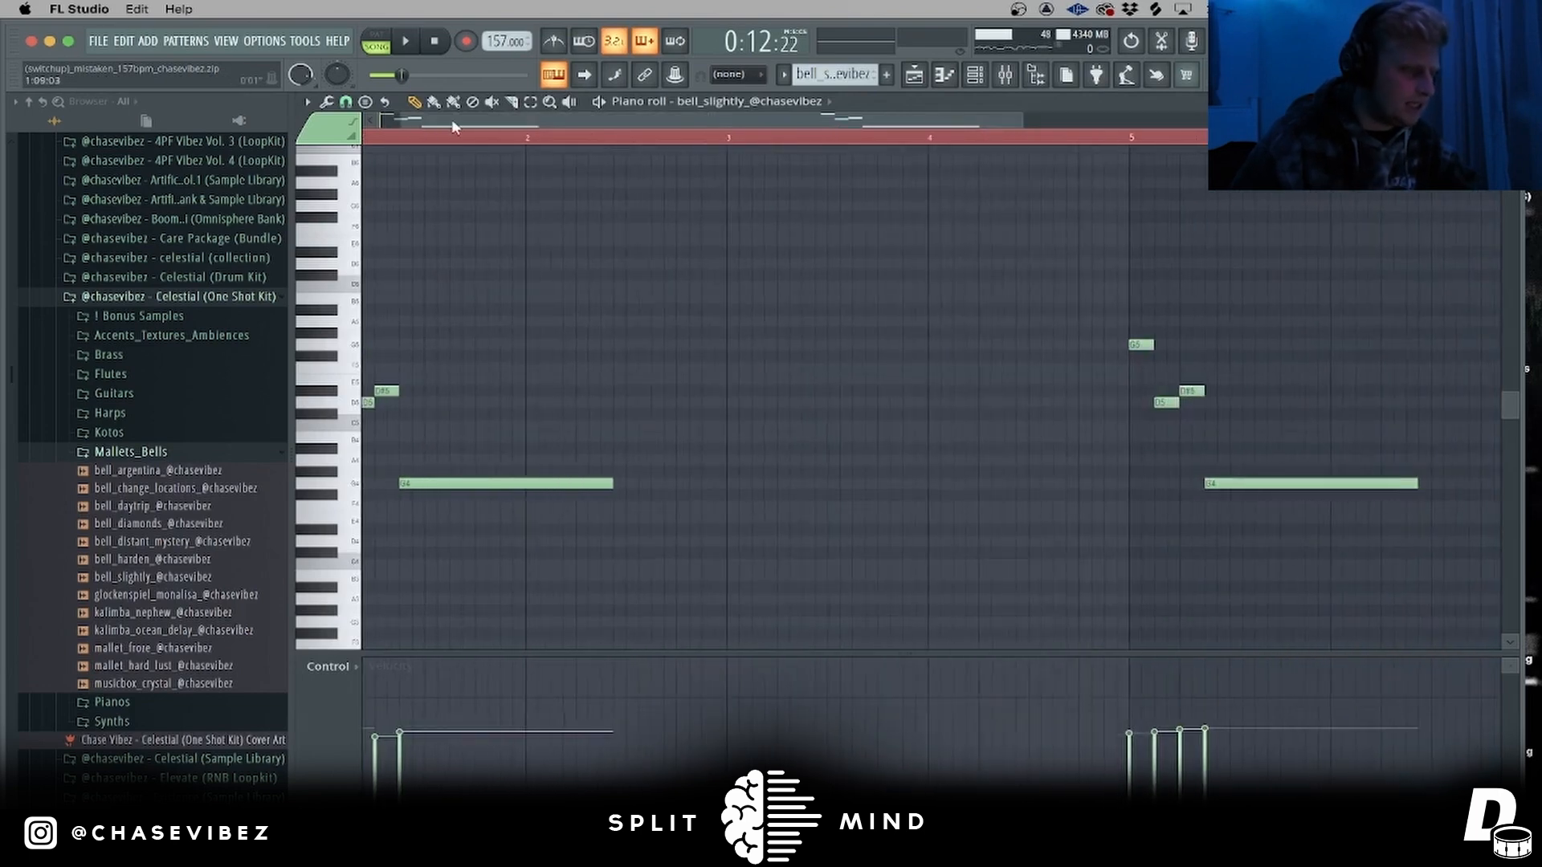
key(space)
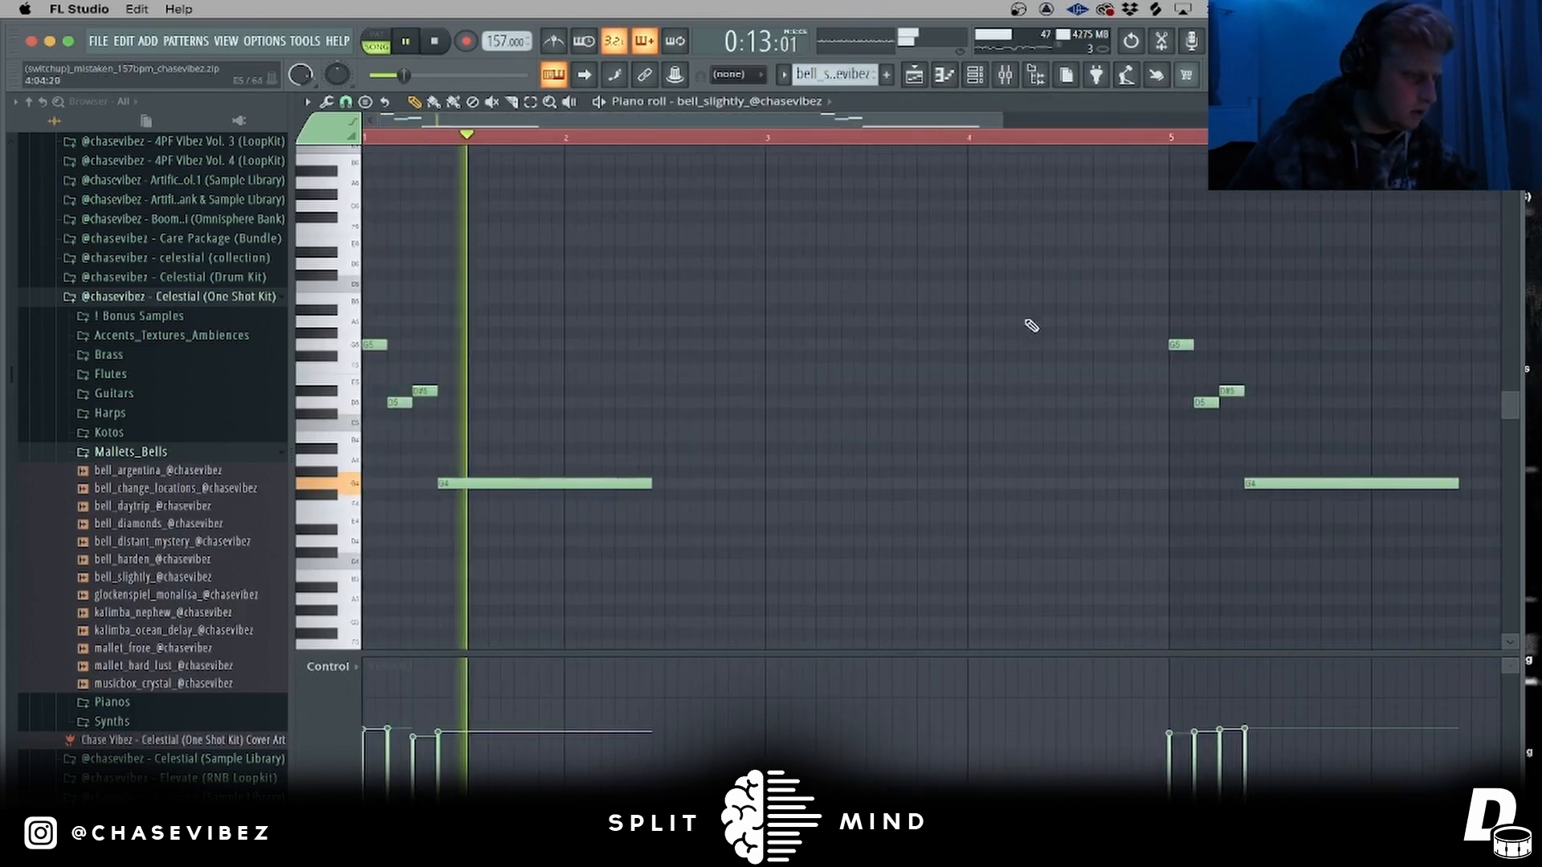
- Examine the Portal Triplet Vision preset and the S1 Imager Stereo settings on the bell_slightly mixer channel
key(F9)
click(603, 581)
click(571, 591)
key(space)
click(1376, 600)
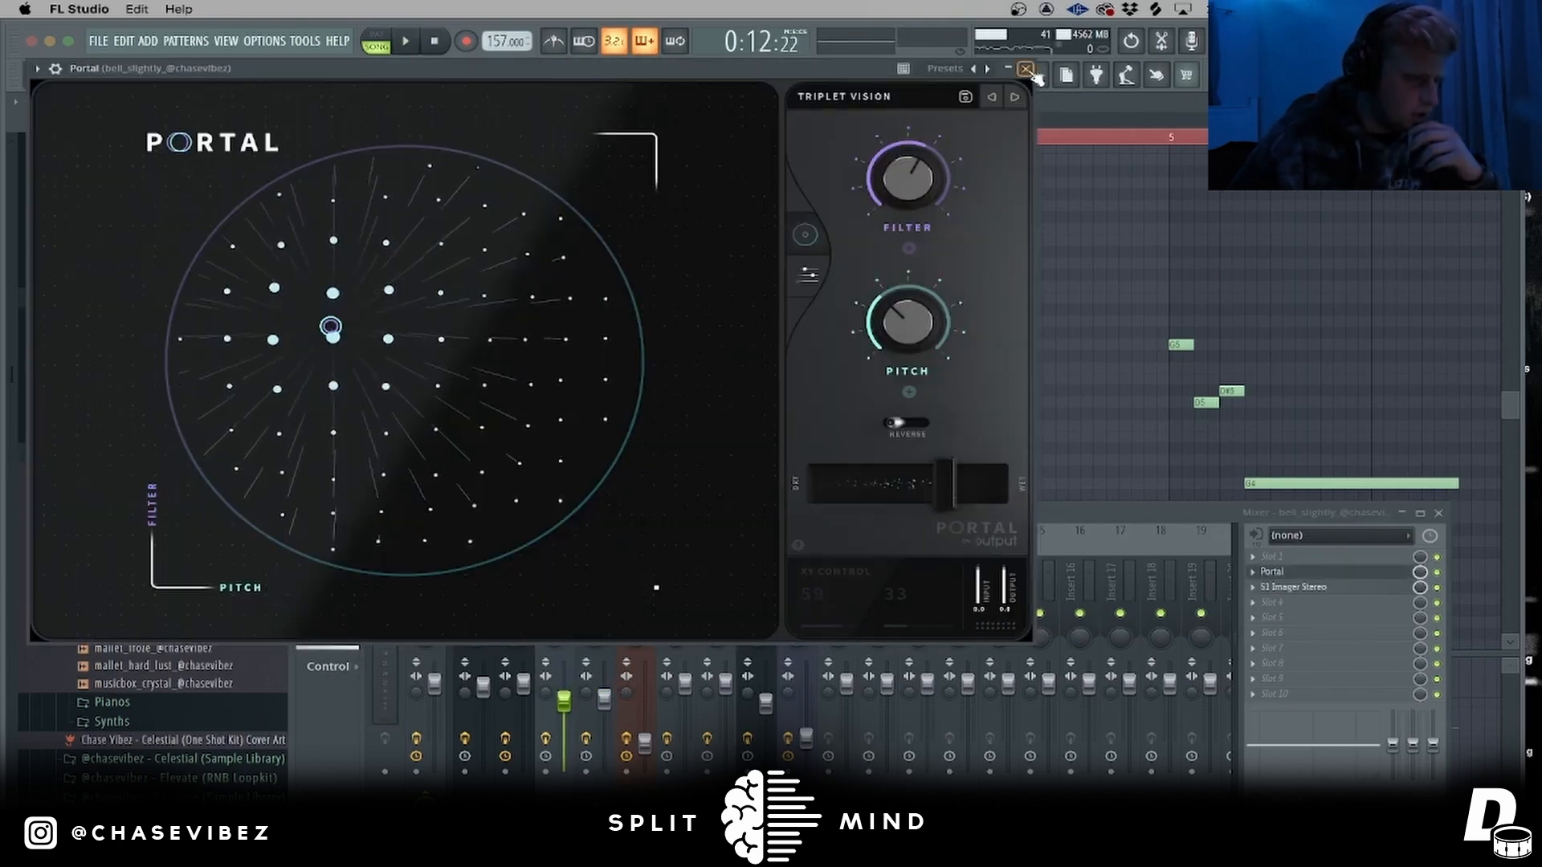
click(1026, 69)
click(1335, 590)
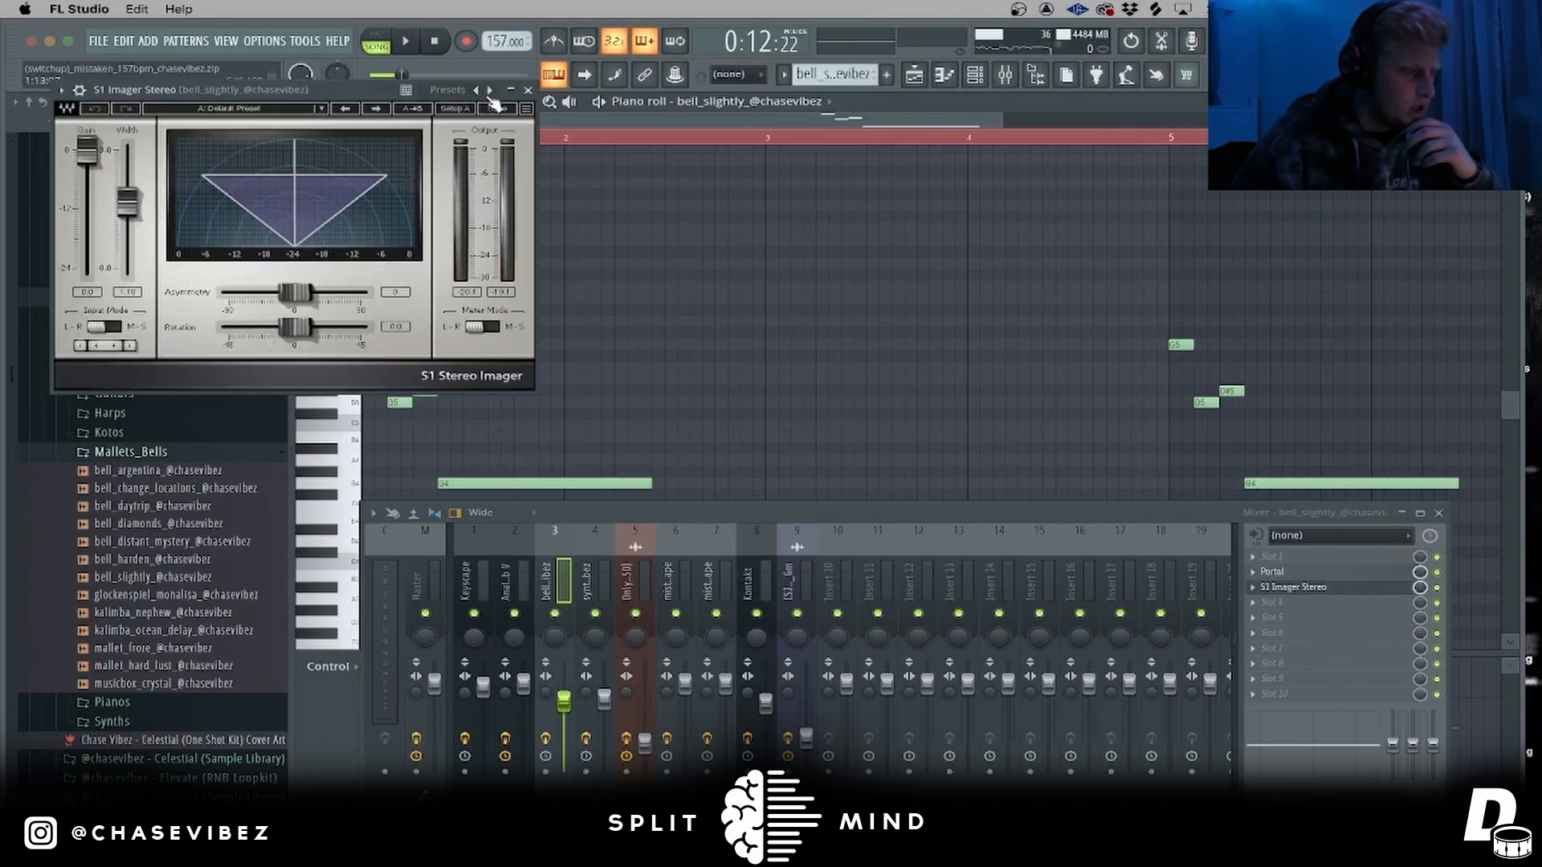
click(530, 89)
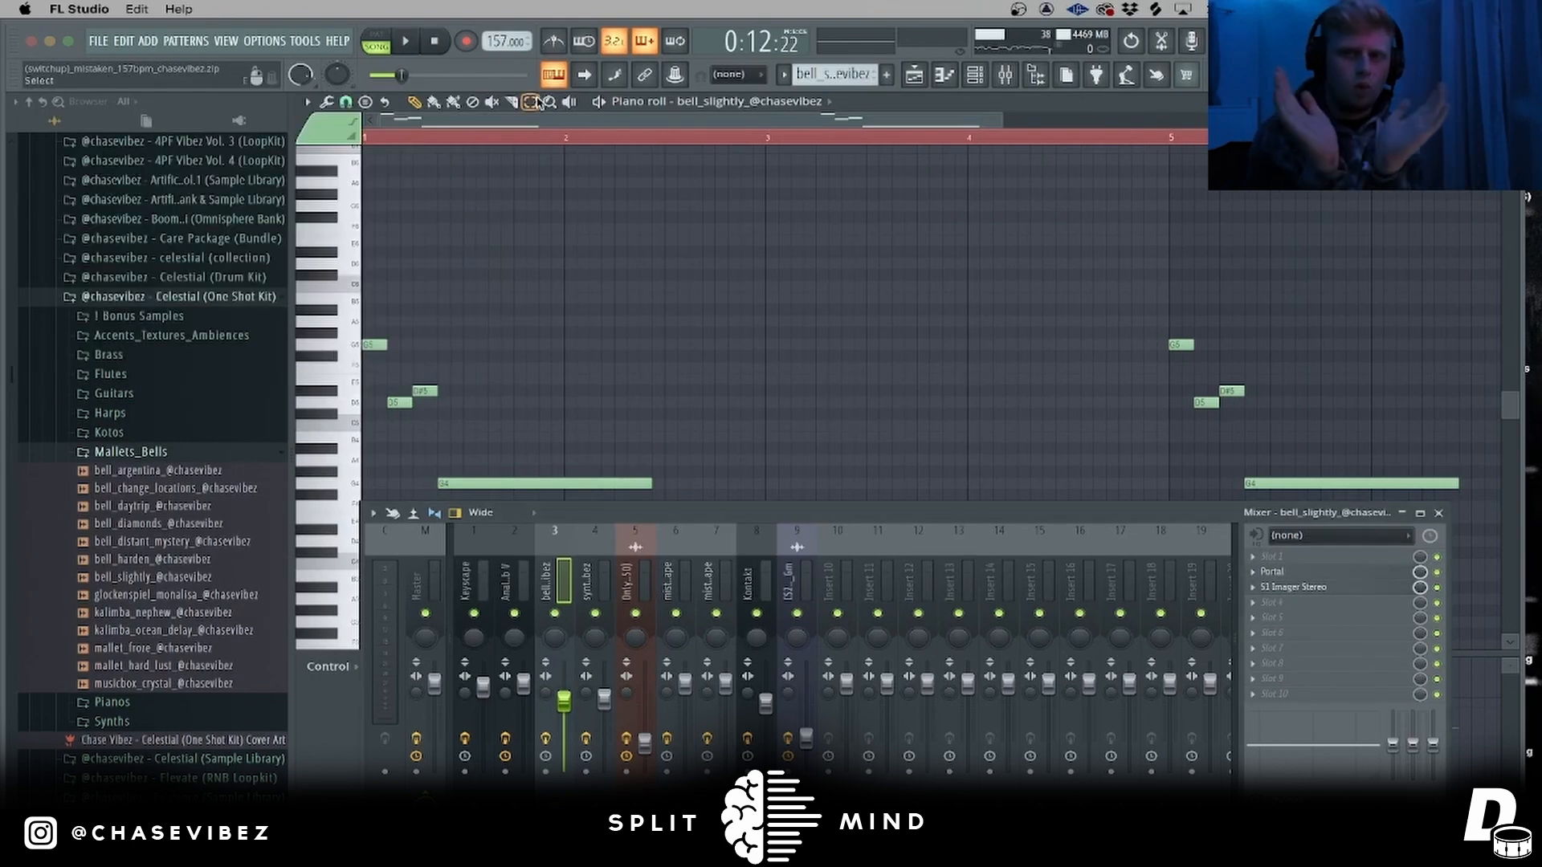
- Return to the playlist, end the solo on Track 9, play without the choir loop and close the mixer
click(928, 76)
right_click(524, 456)
scroll(526, 434, down, 3)
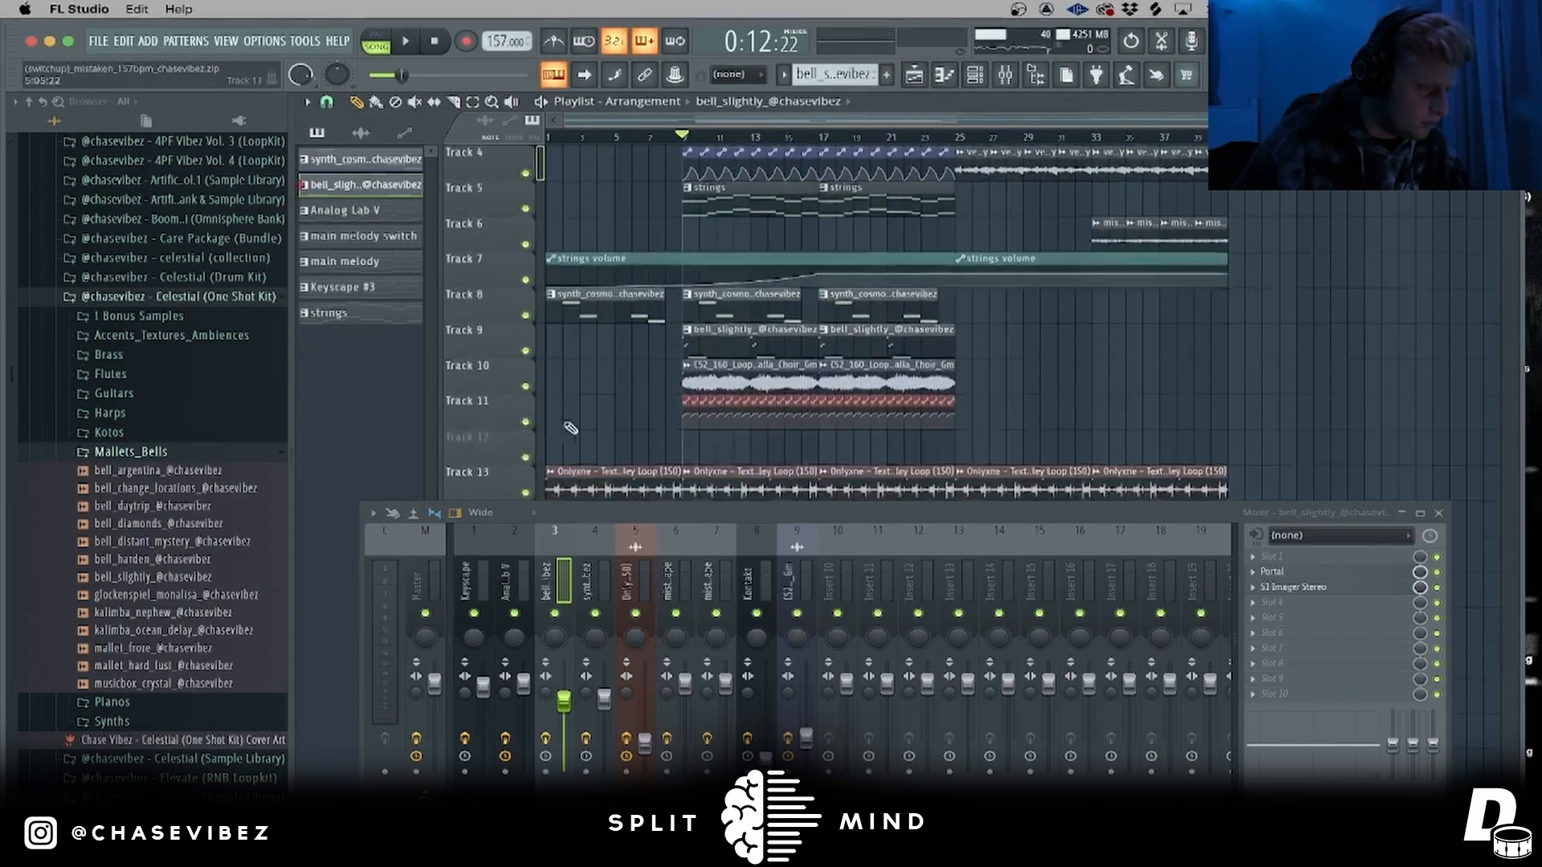
key(space)
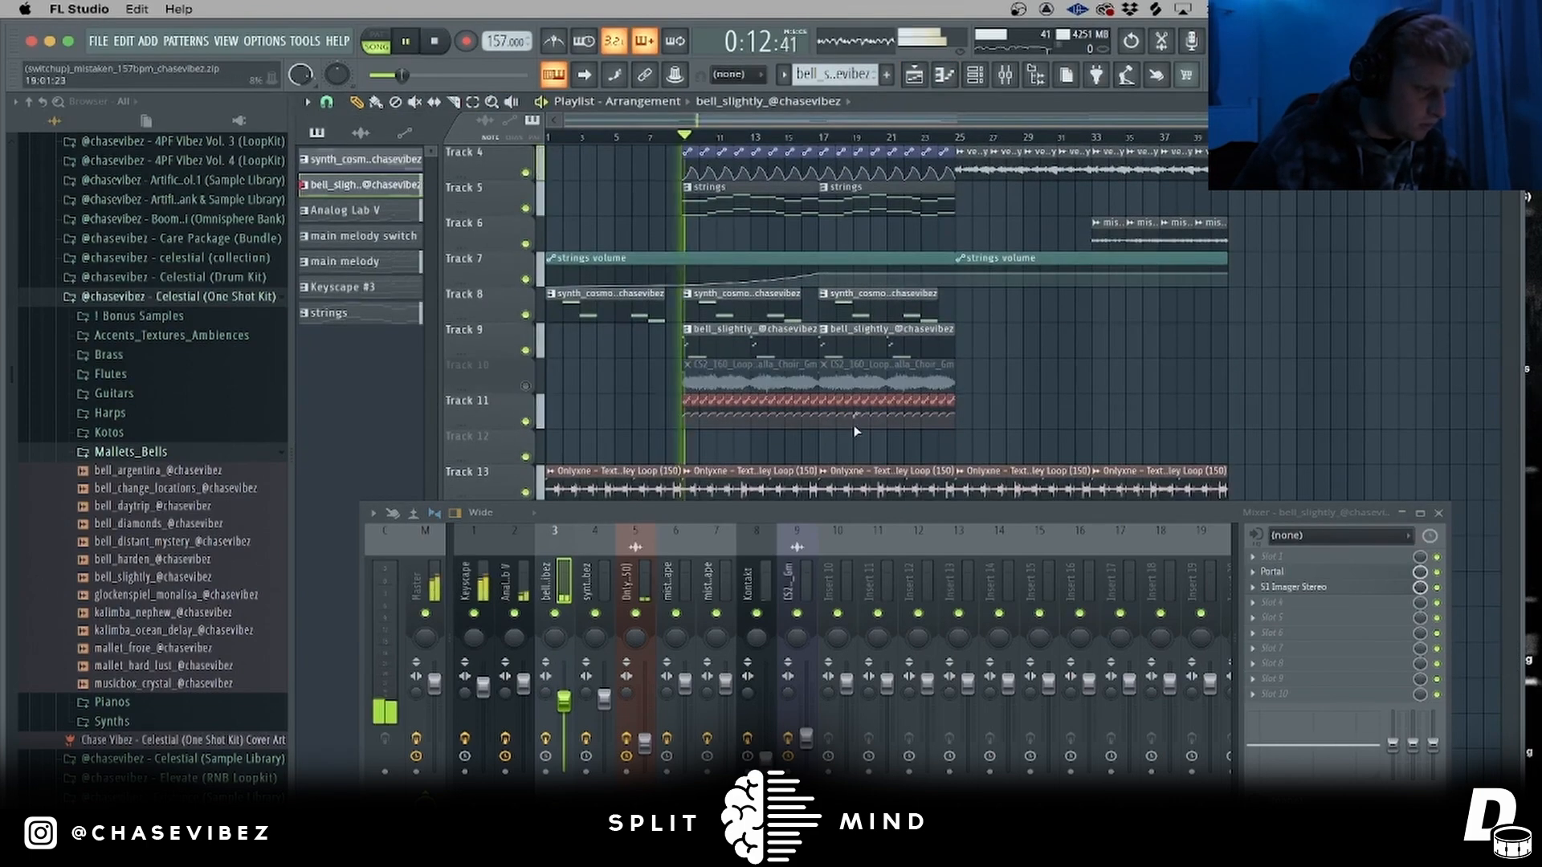
click(1439, 514)
- Mute and unmute the bell_slightly track during playback to compare the mix, and stop playback
click(526, 351)
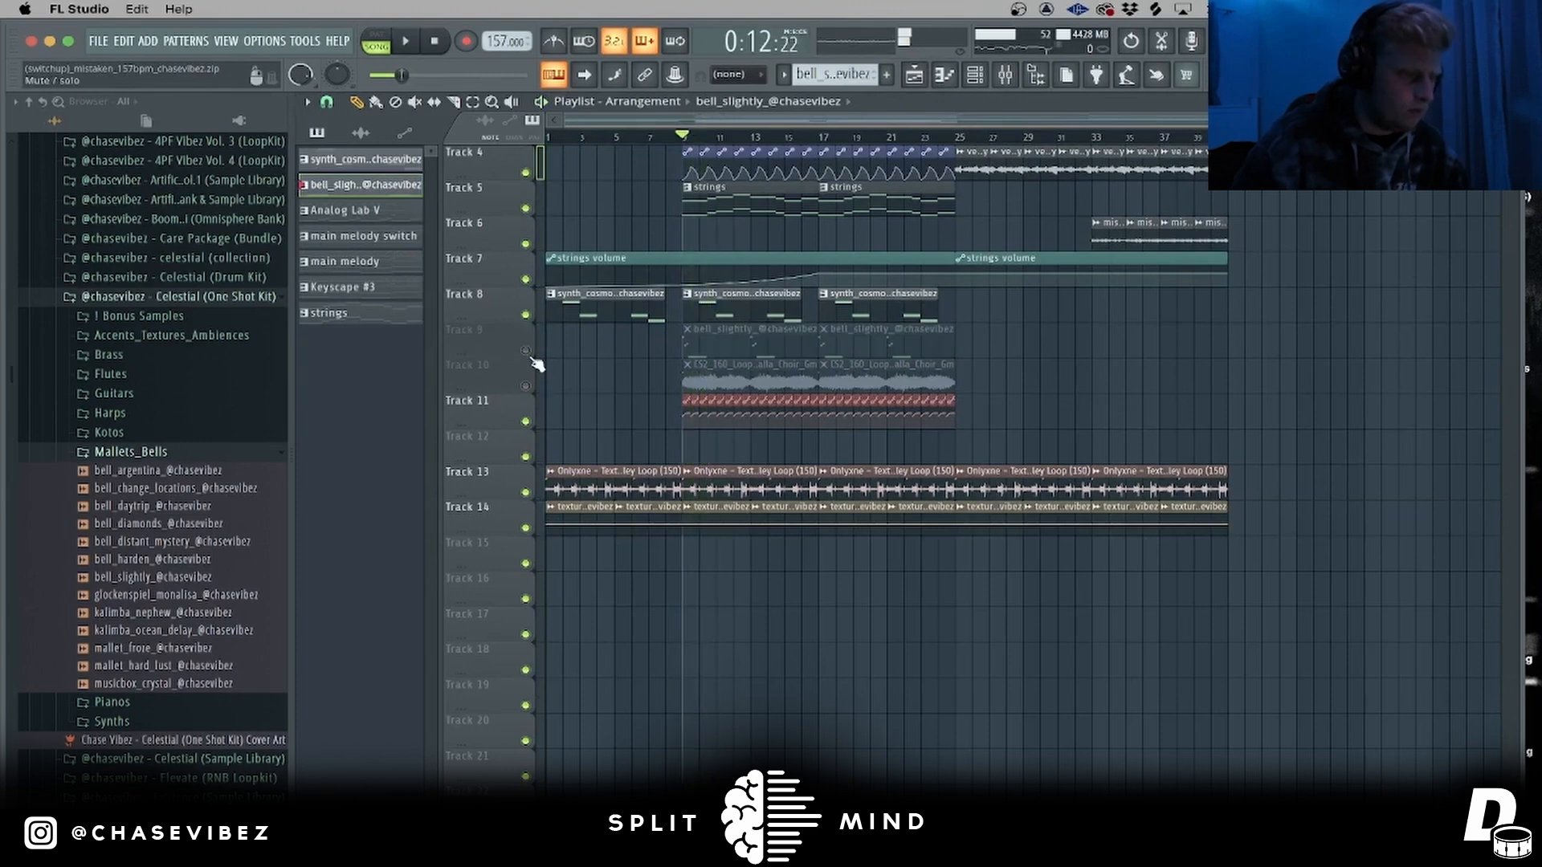
click(526, 351)
key(space)
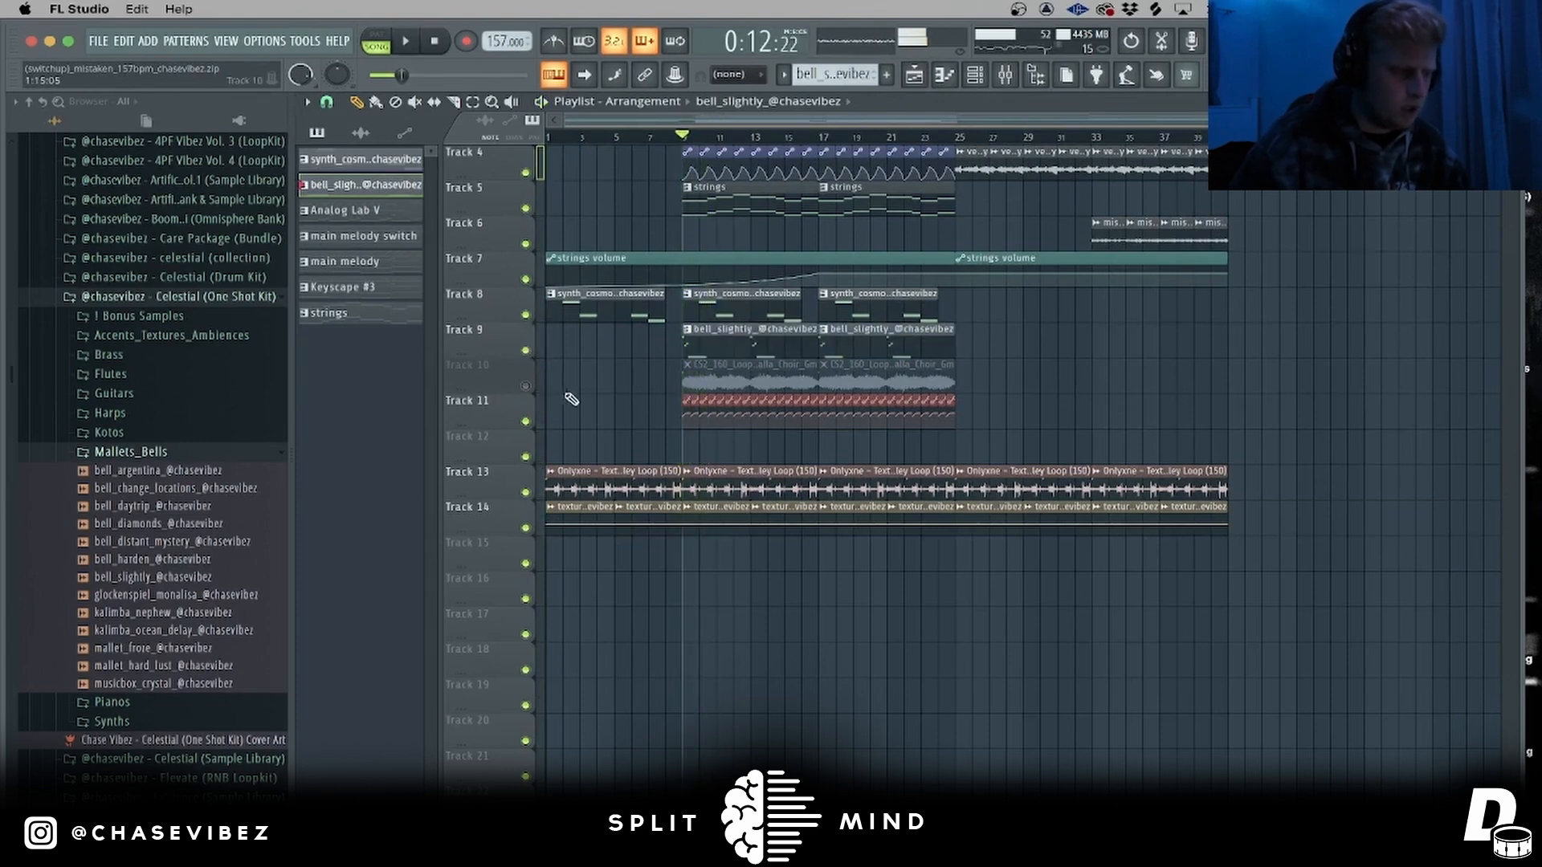
- Solo the CS2_160_Loop_05_Valhalla_Choir_Gm loop on Track 10, enable its Track 11 automation and audition both
scroll(567, 403, up, 2)
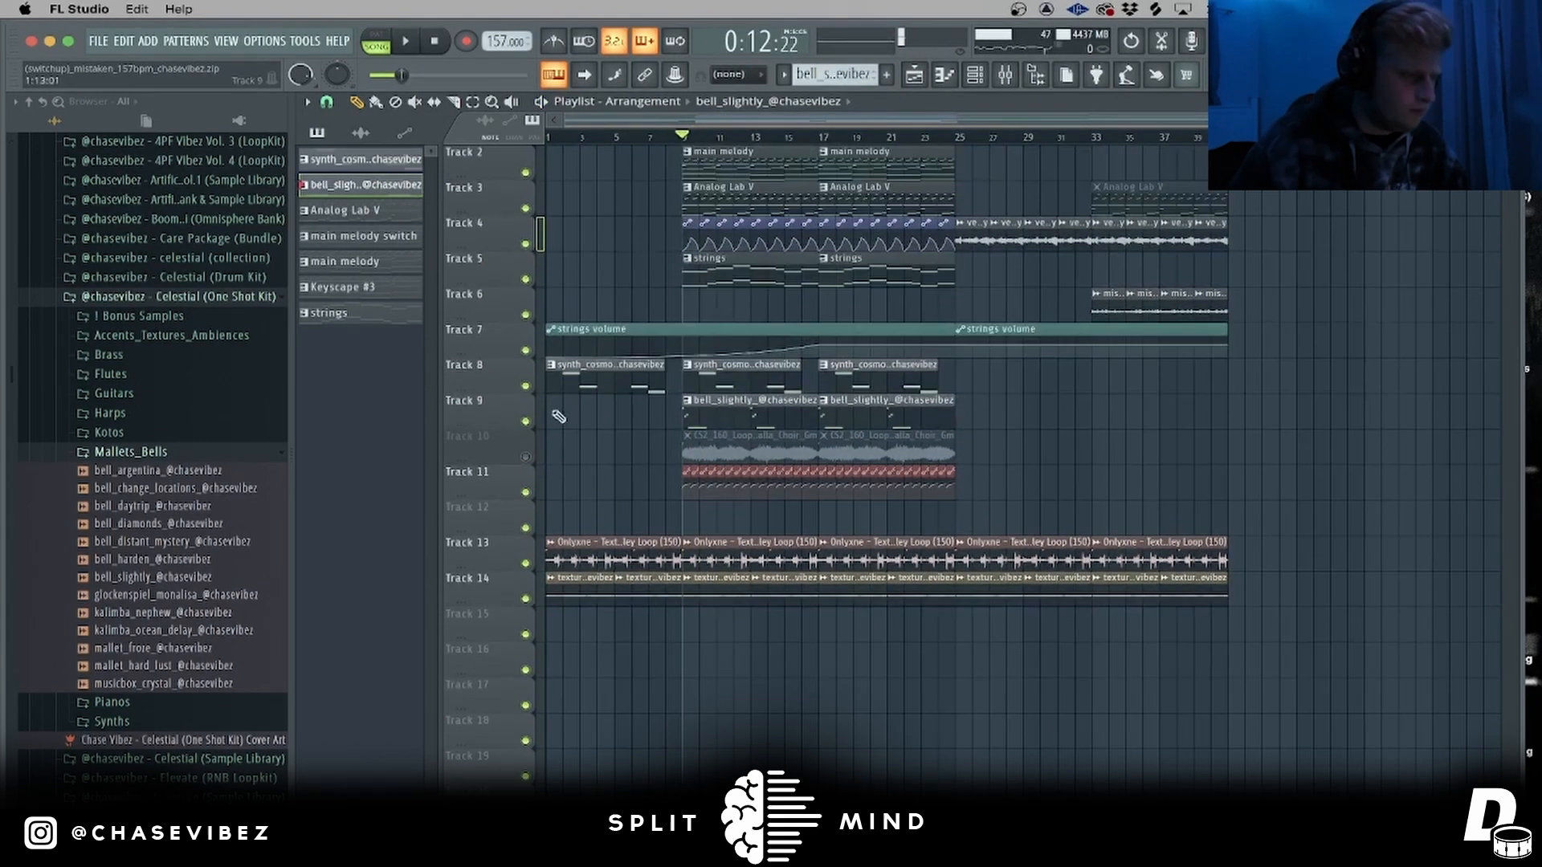
click(526, 457)
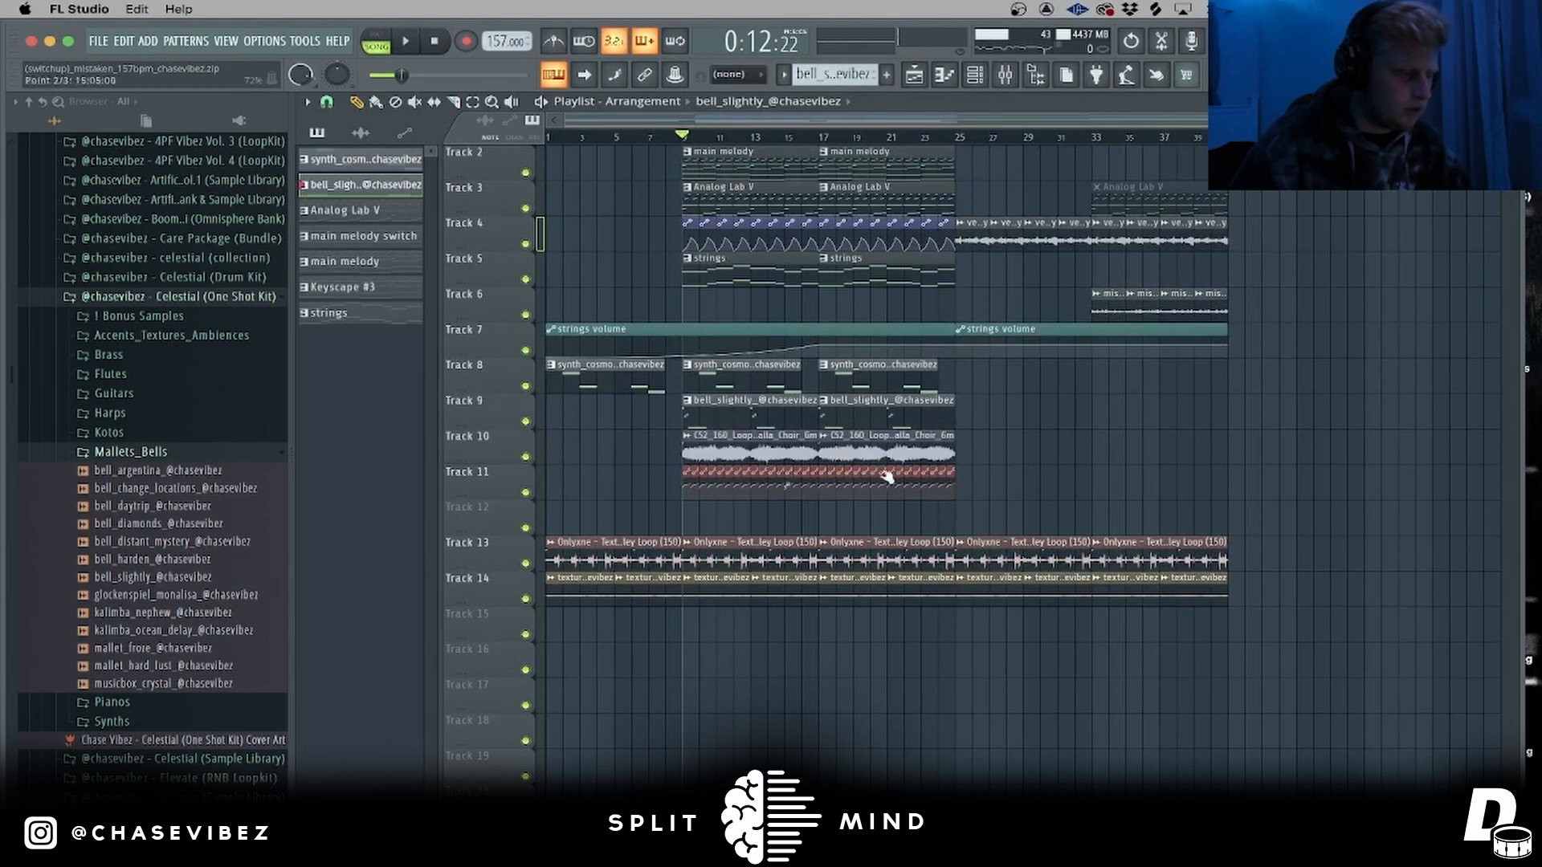
ctrl+click(529, 459)
key(space)
click(526, 493)
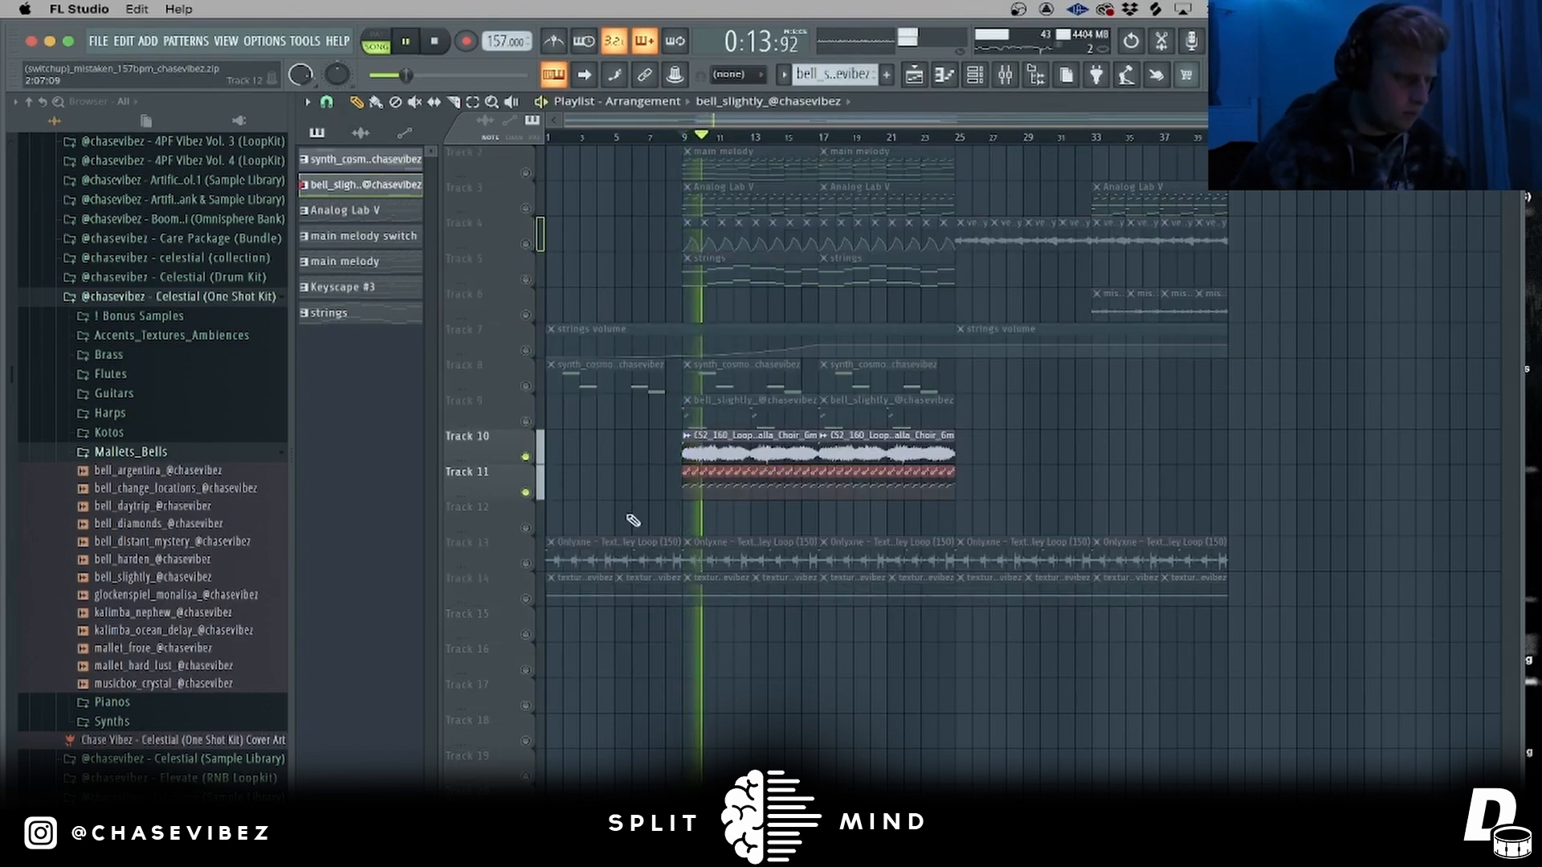
scroll(763, 322, up, 5)
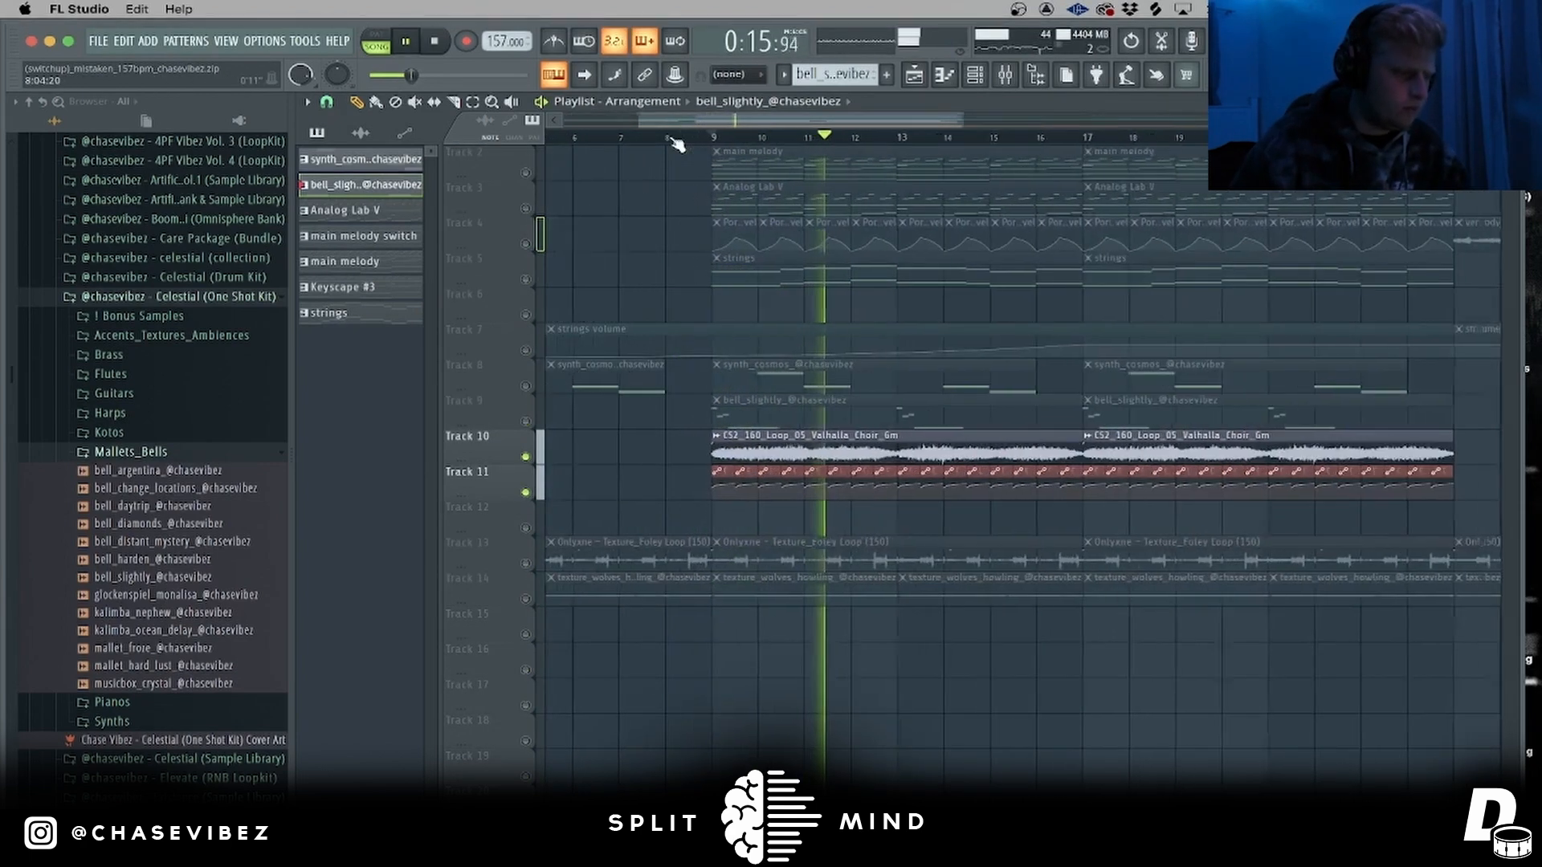
key(space)
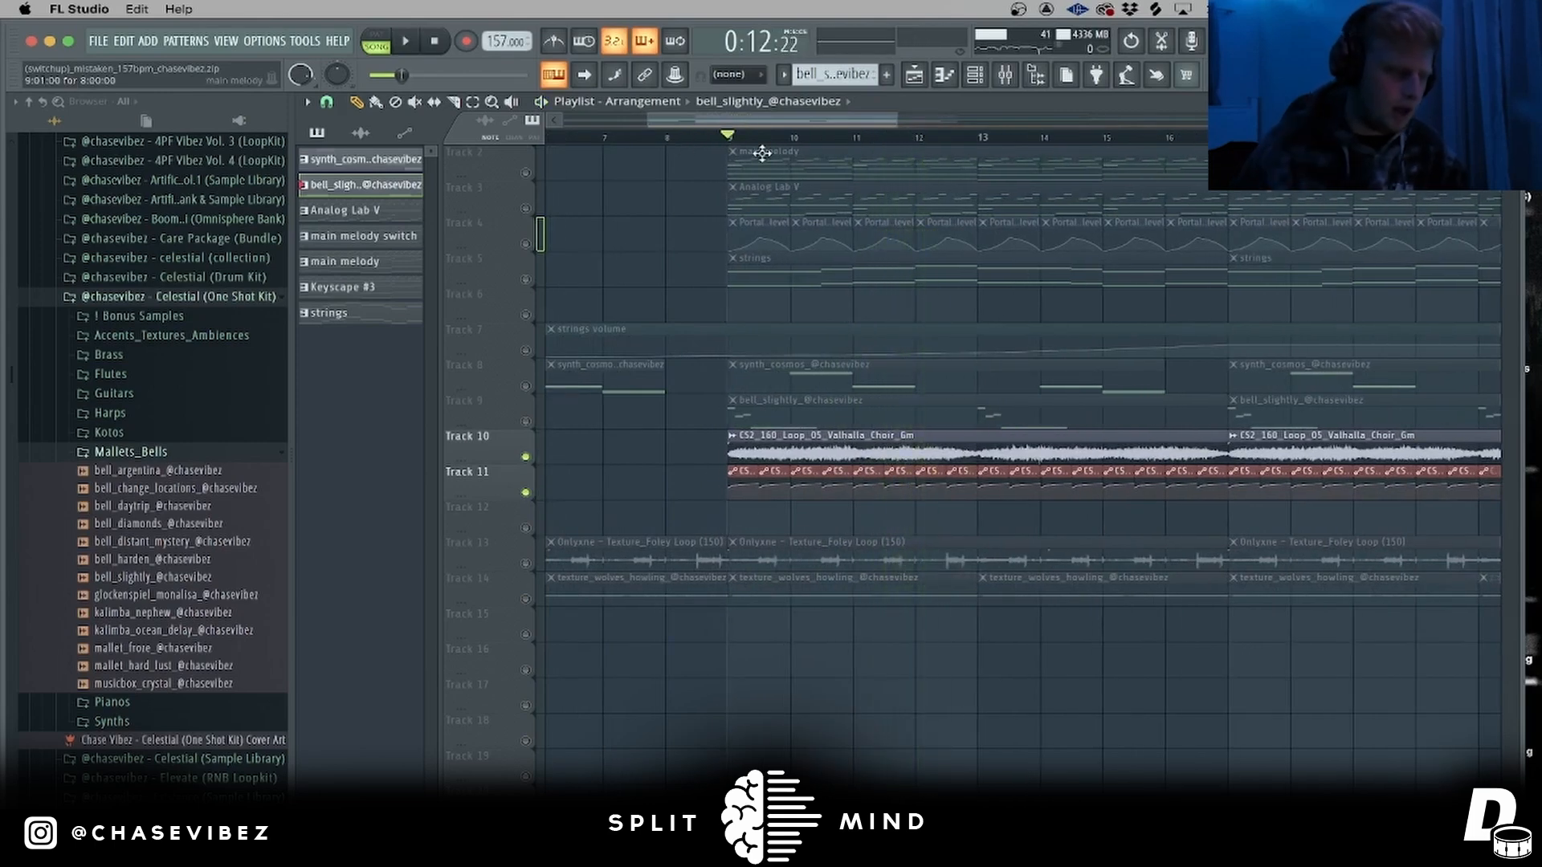
- Review the choir loop's audio clip settings and replay the loop with its Track 11 automation
double_click(888, 440)
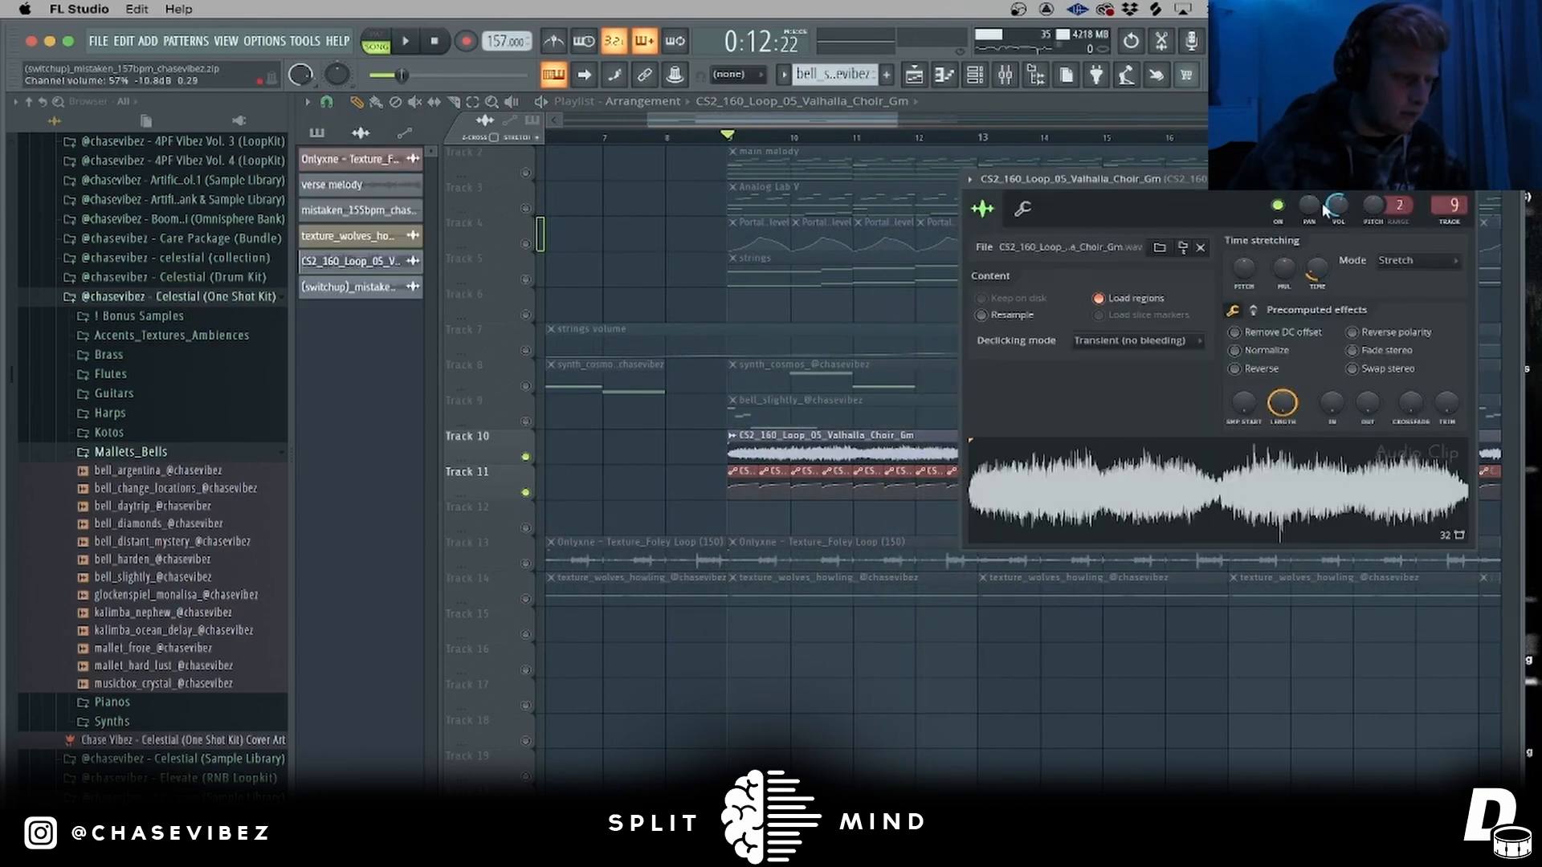
scroll(794, 147, up, 2)
click(525, 458)
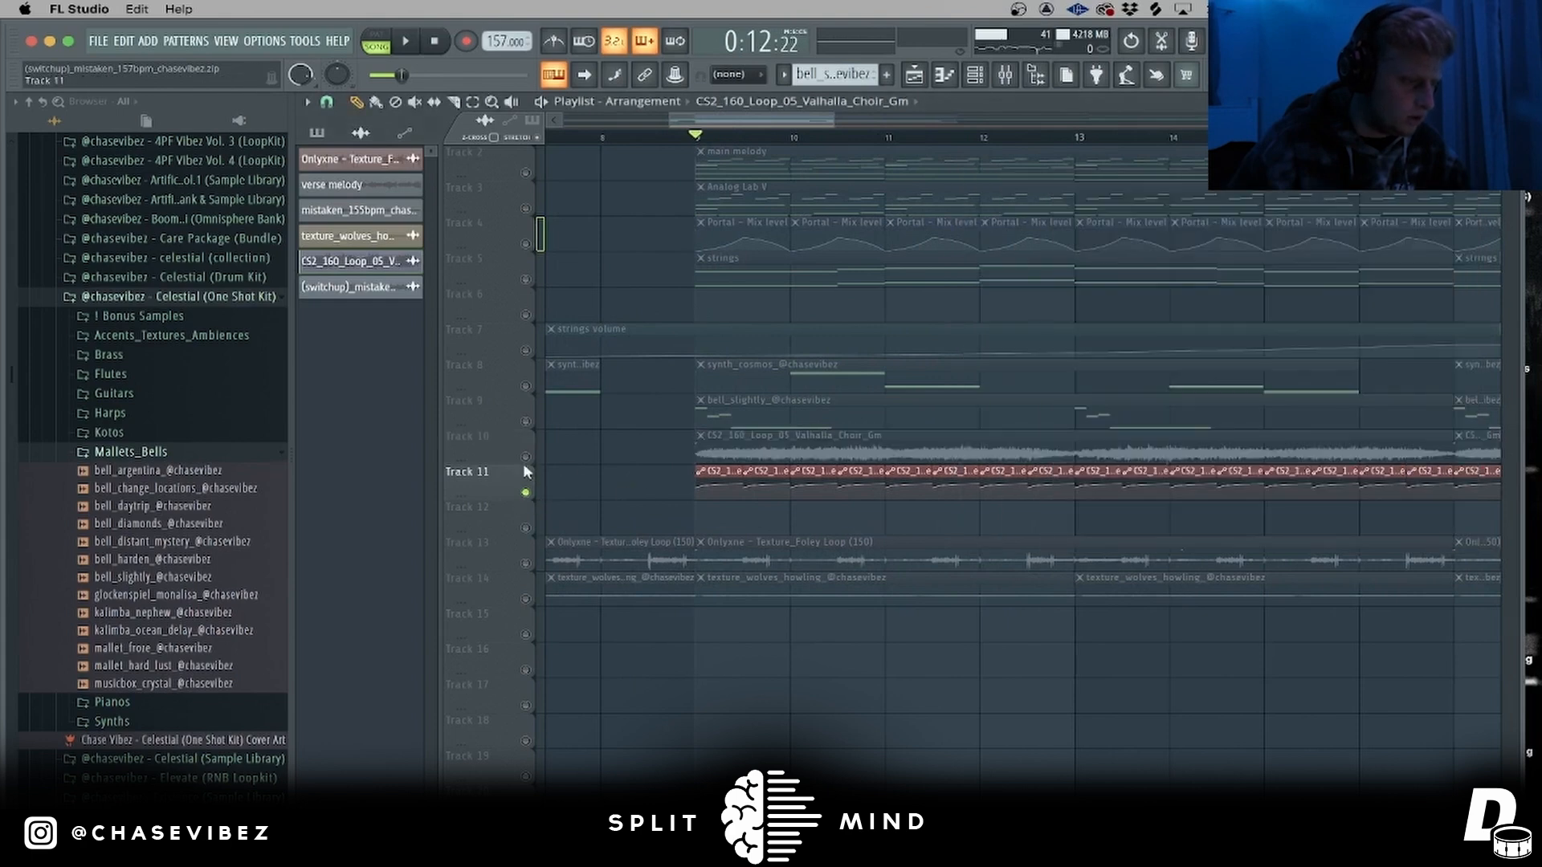
click(525, 457)
key(space)
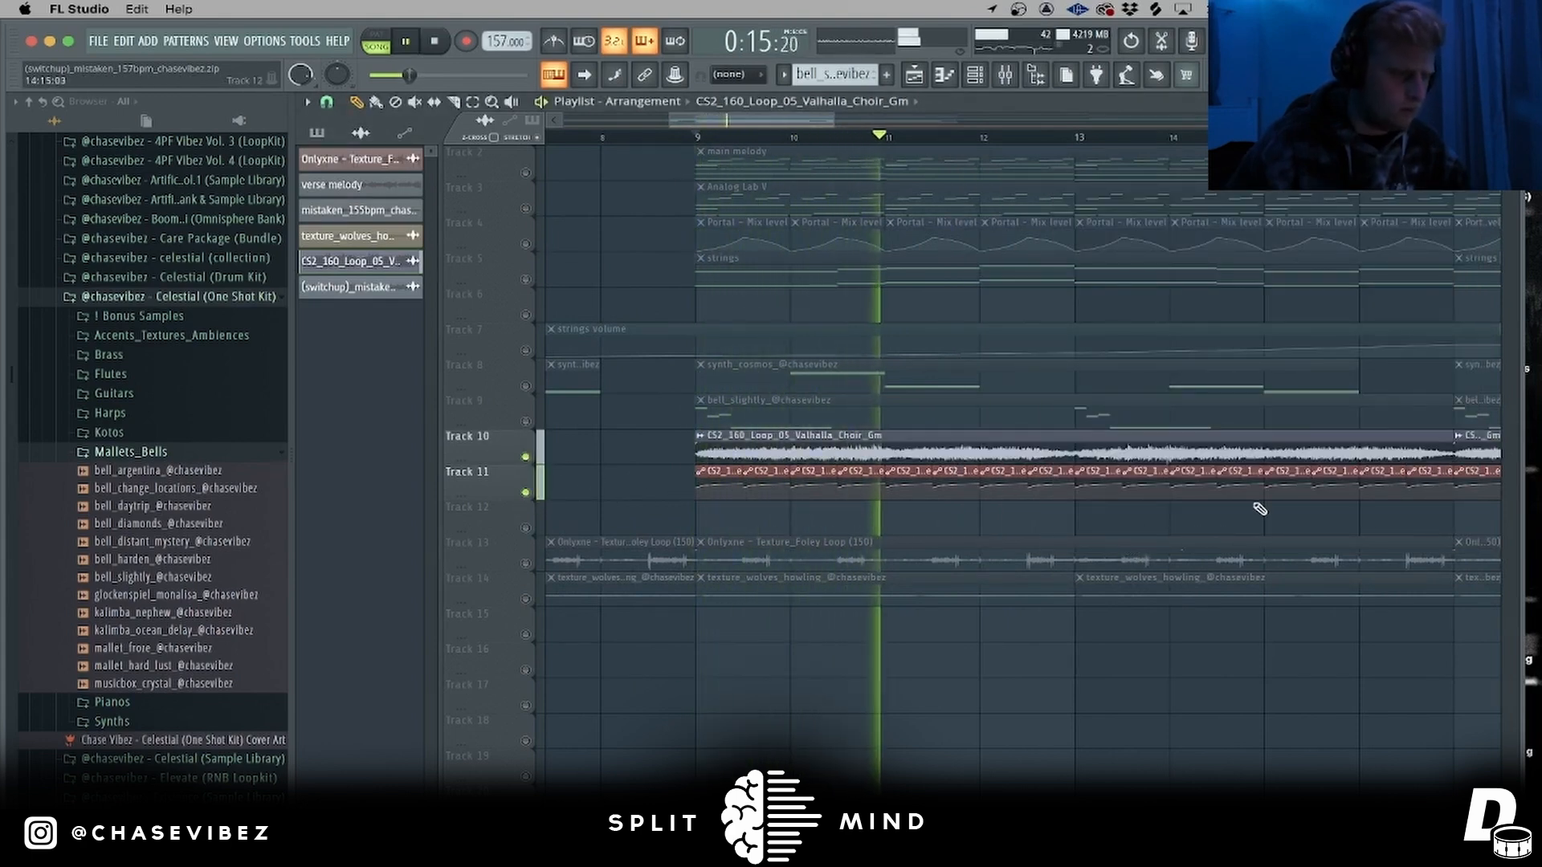
drag(809, 122, 866, 129)
scroll(853, 137, down, 3)
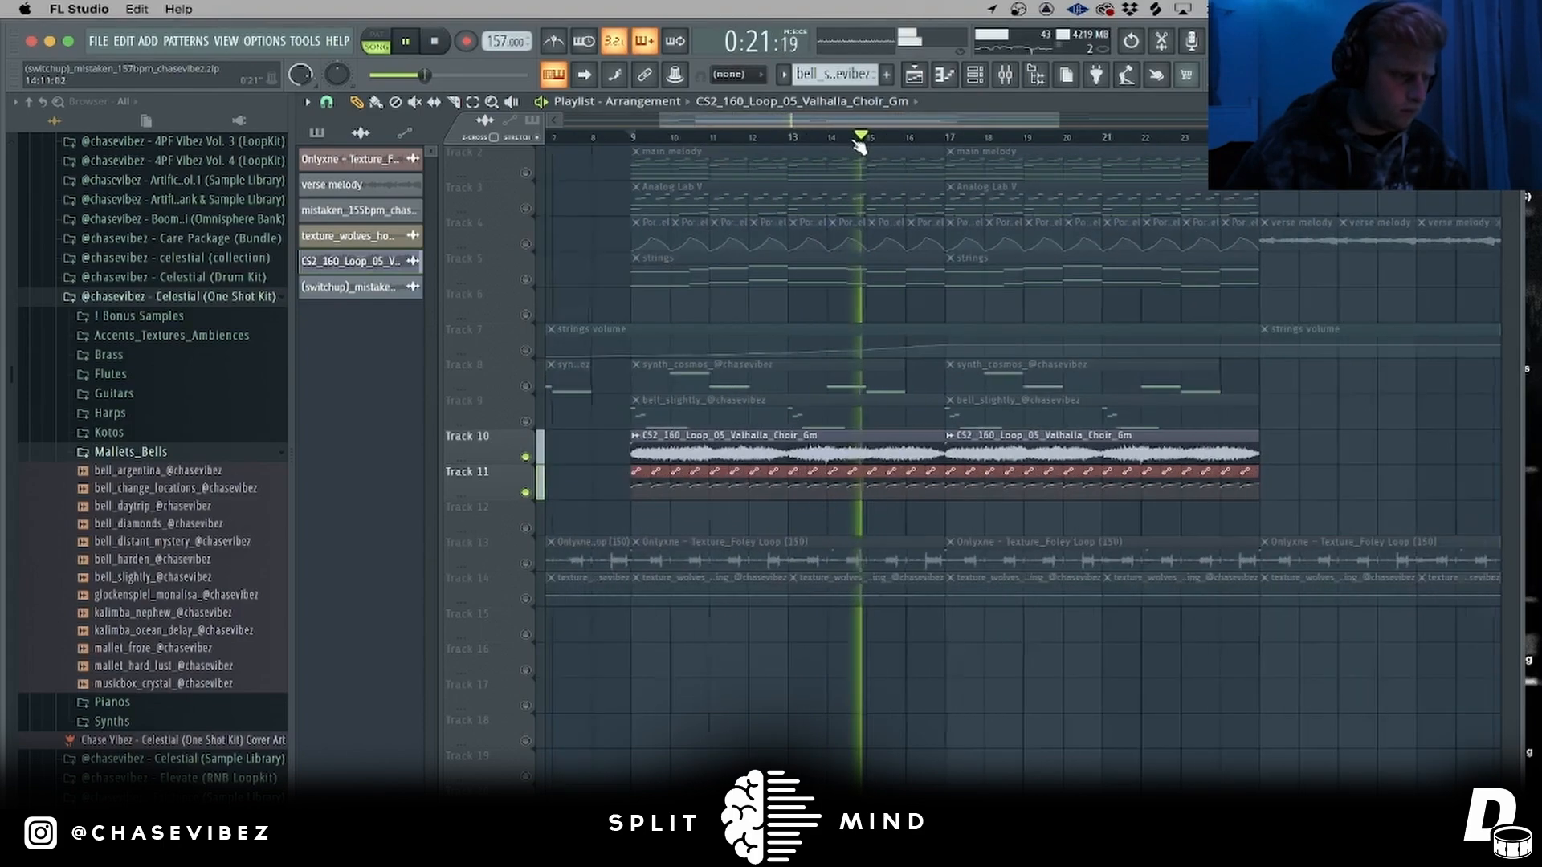
- Stop playback, end the solo on the choir loop tracks and select the arrangement section starting at bar 25
scroll(592, 334, up, 1)
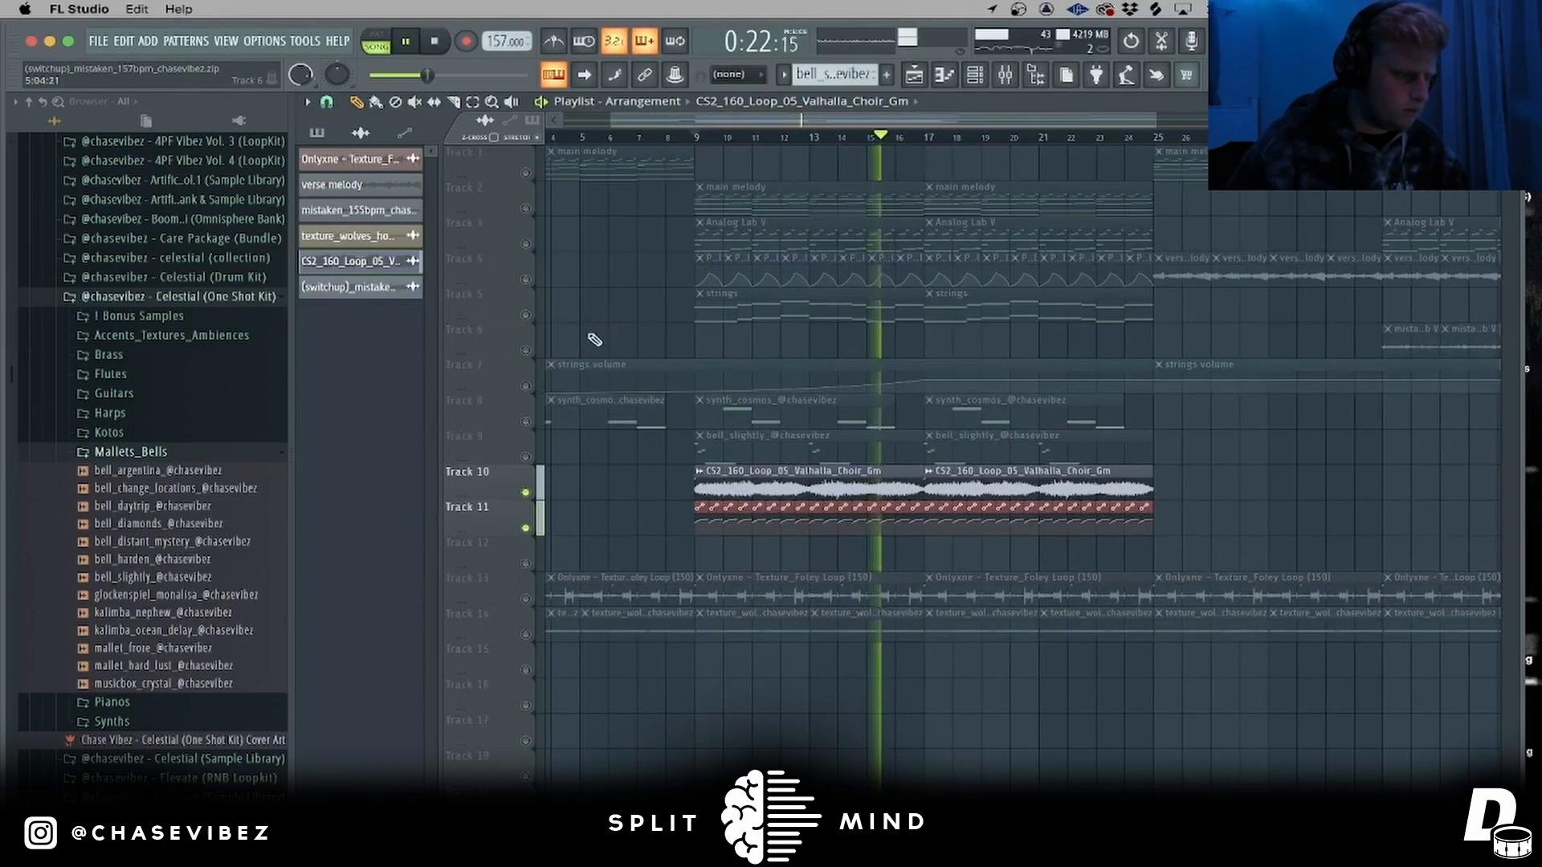
key(space)
right_click(536, 455)
right_click(537, 455)
drag(697, 138, 1147, 140)
scroll(856, 152, down, 2)
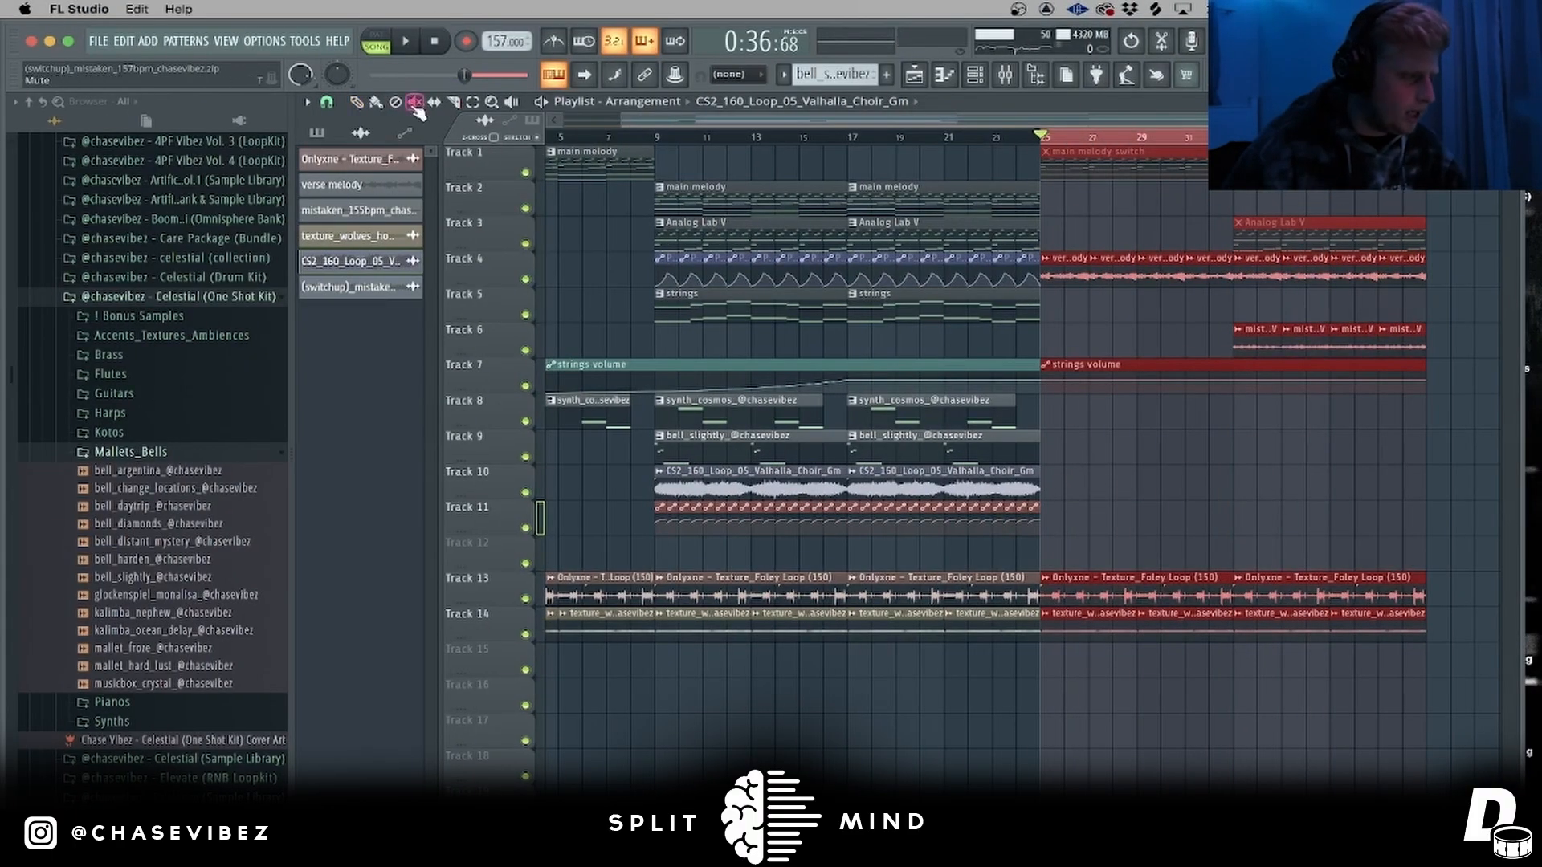
- Unmute the main melody switch clip on Track 1 and open its notes in the piano roll
drag(666, 163, 608, 170)
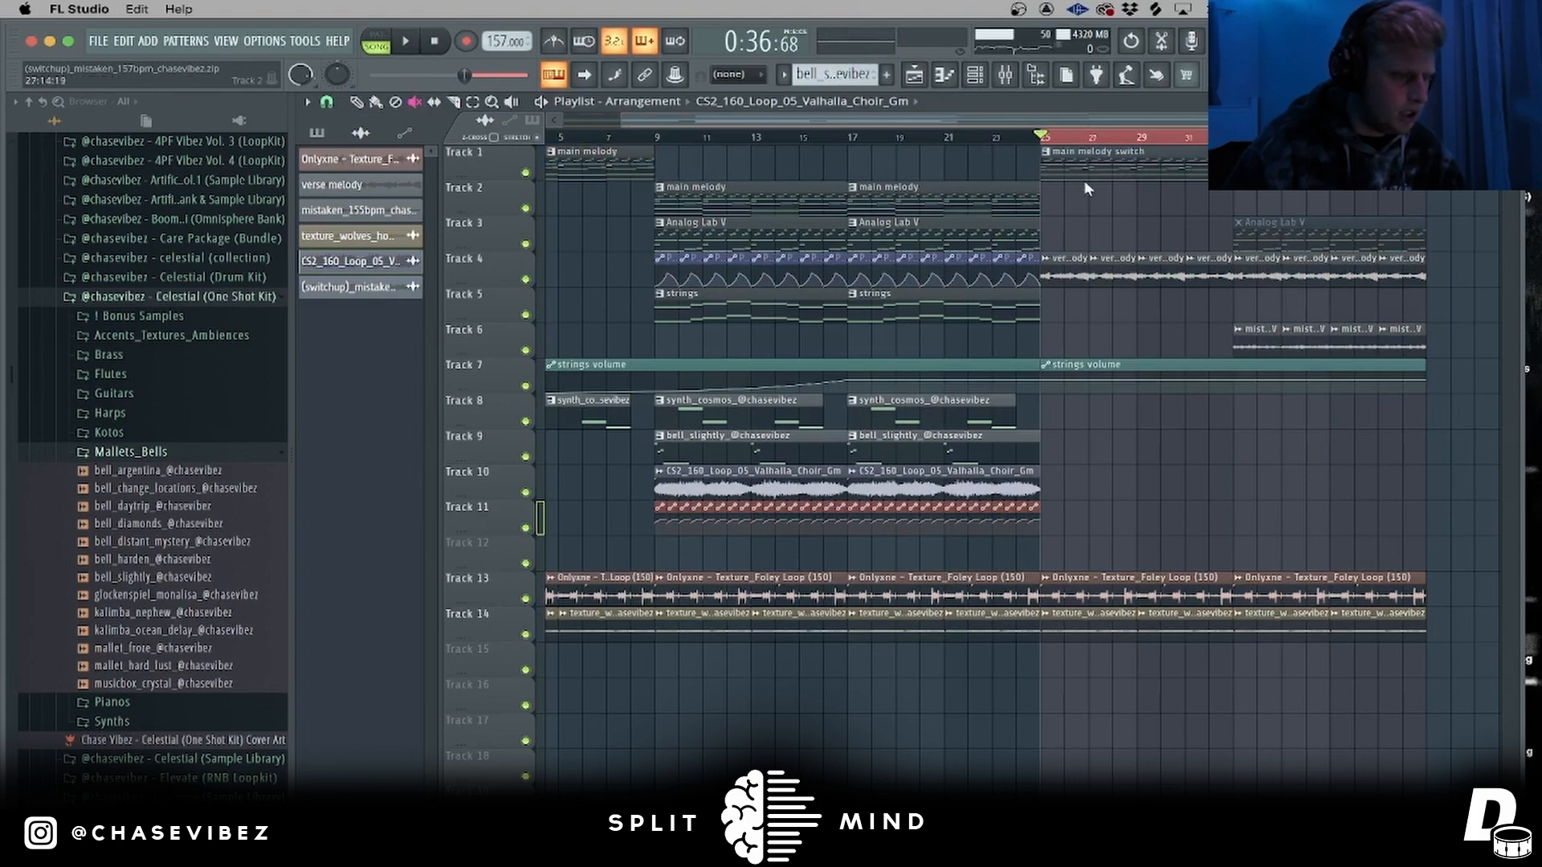
double_click(1113, 170)
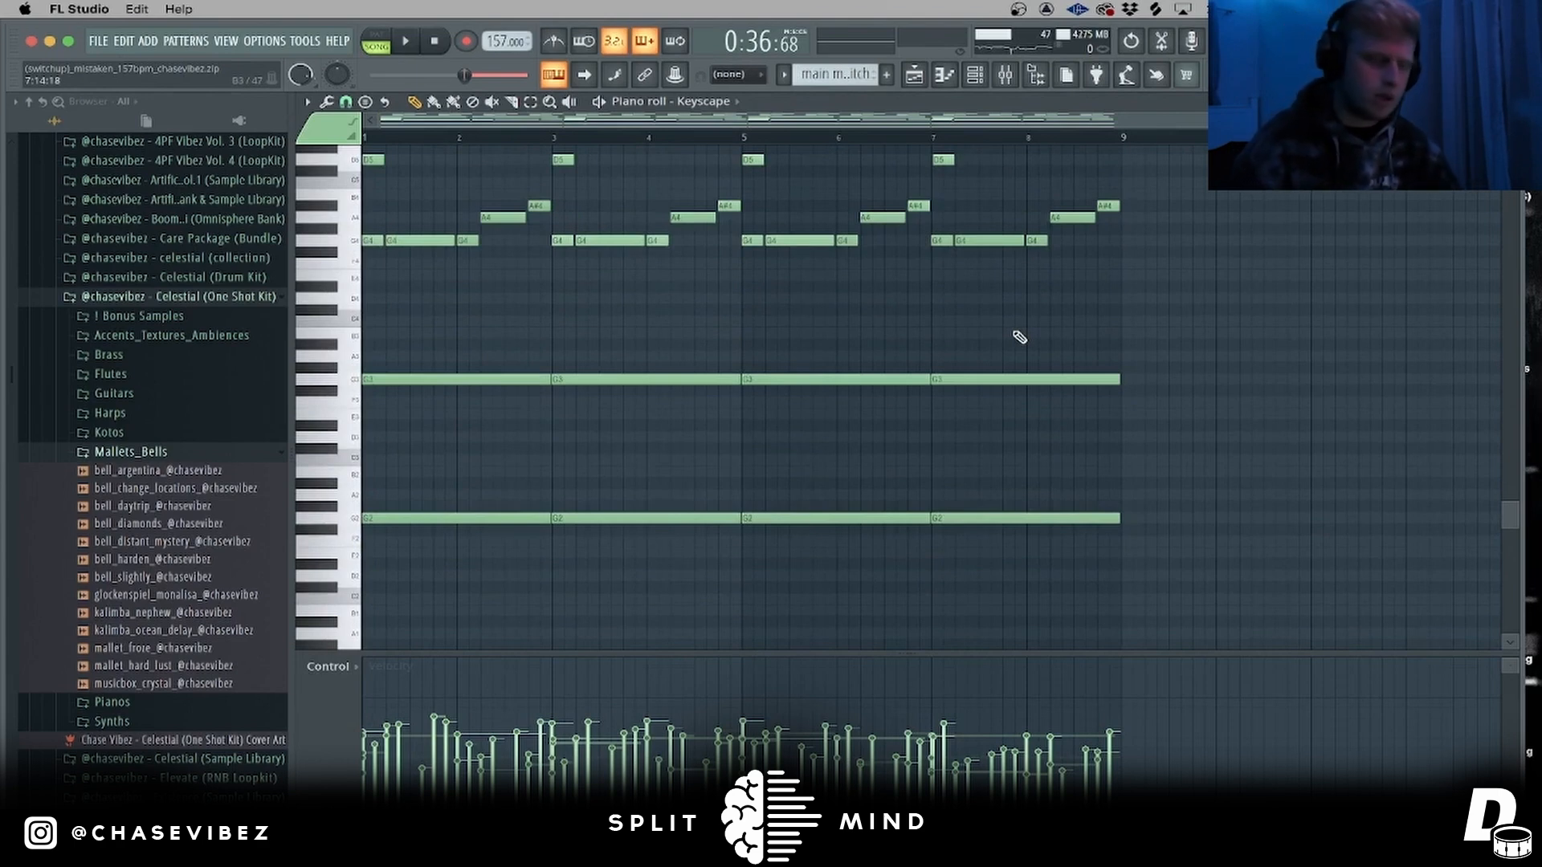
- Try deleting the repeated long G2 and G3 notes from bar 3 onward, and undo the deletion
drag(1060, 532, 608, 353)
key(Delete)
mouse_move(539, 532)
mouse_down()
mouse_move(443, 384)
mouse_move(629, 386)
mouse_up()
key(super+z)
key(super+z)
key(super+z)
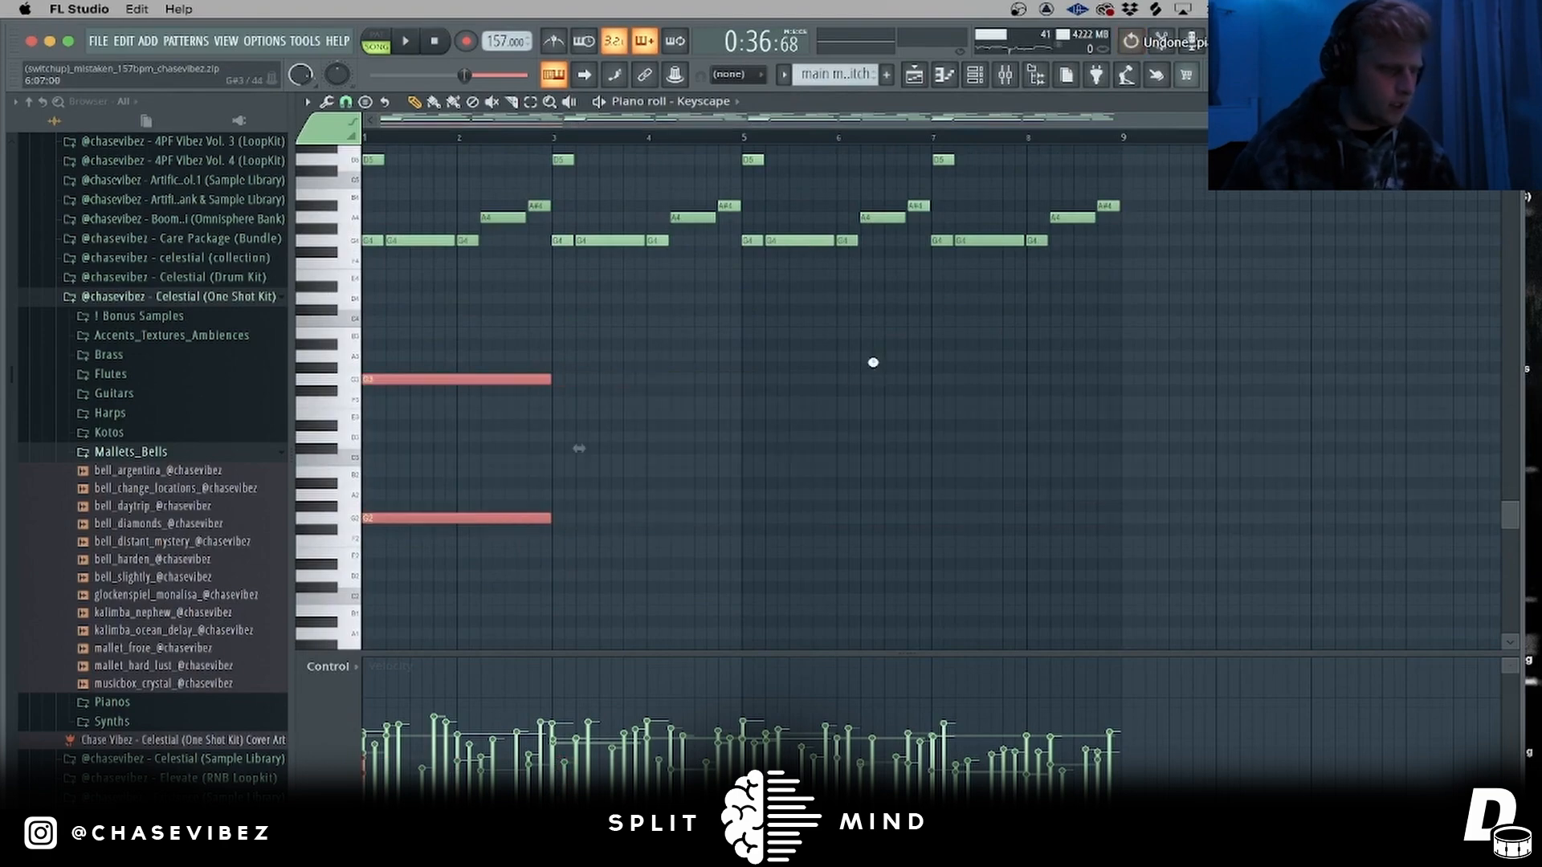
- Return to the playlist, mute the main melody switch clip and inspect the verse melody audio clip
click(911, 74)
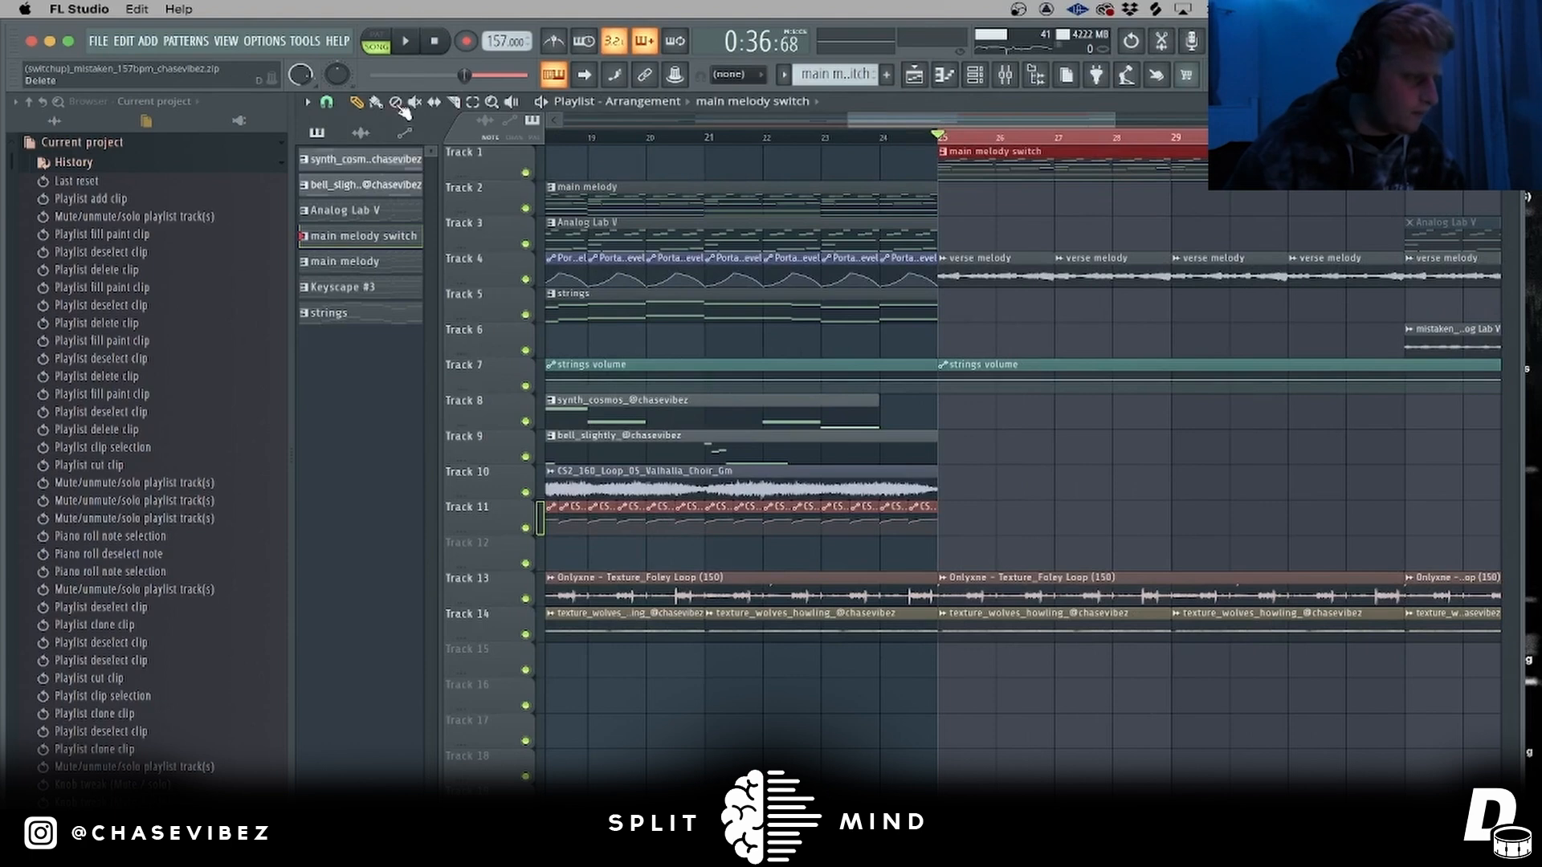
click(969, 164)
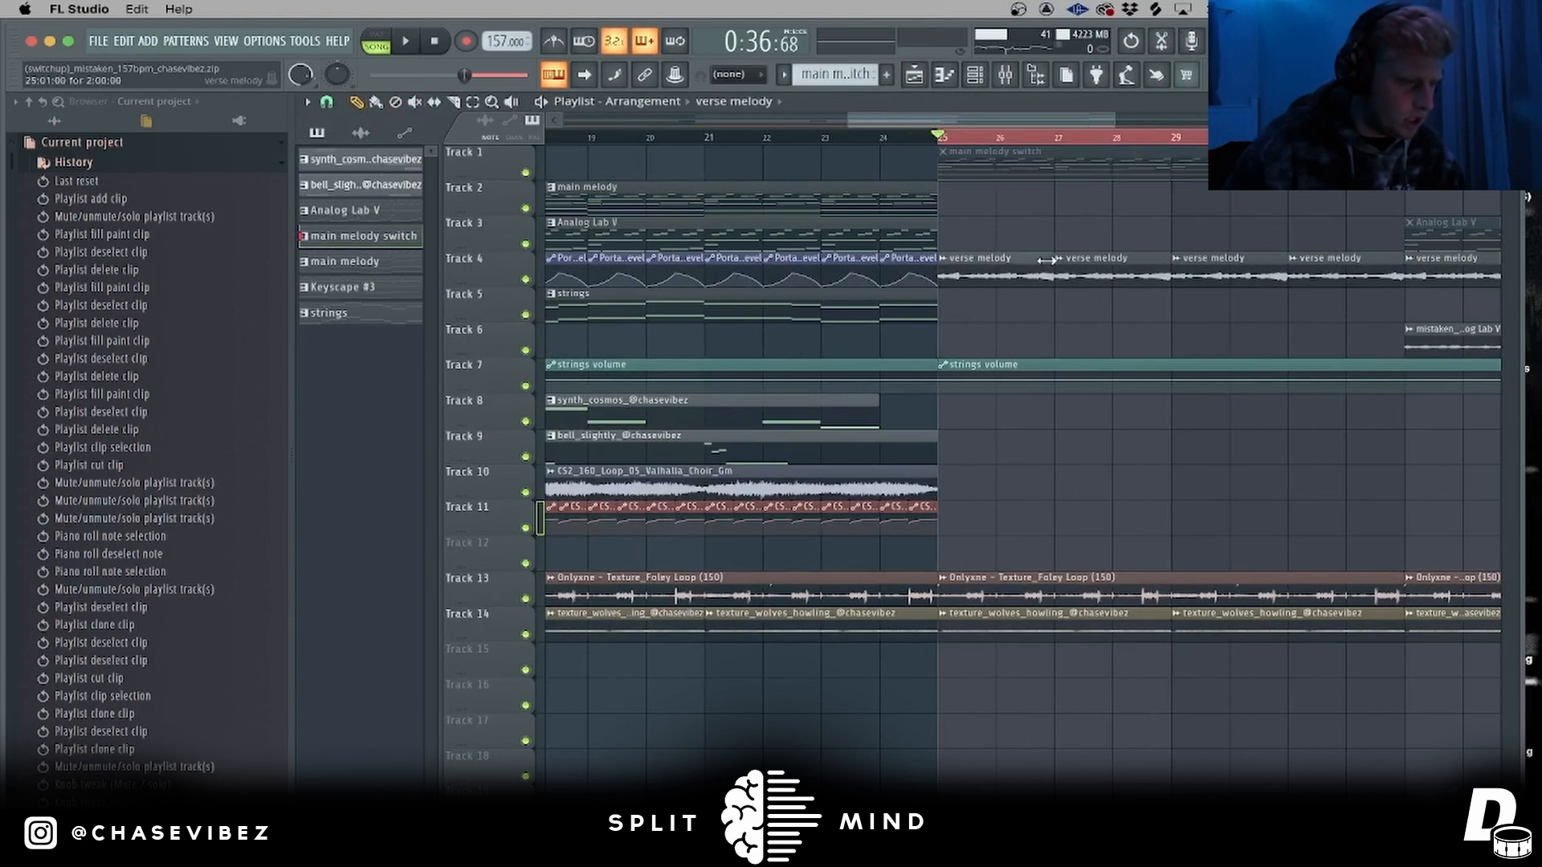
double_click(1047, 259)
- Move the first four verse melody clips from Track 4 to Track 3 and back again
drag(1319, 252, 978, 234)
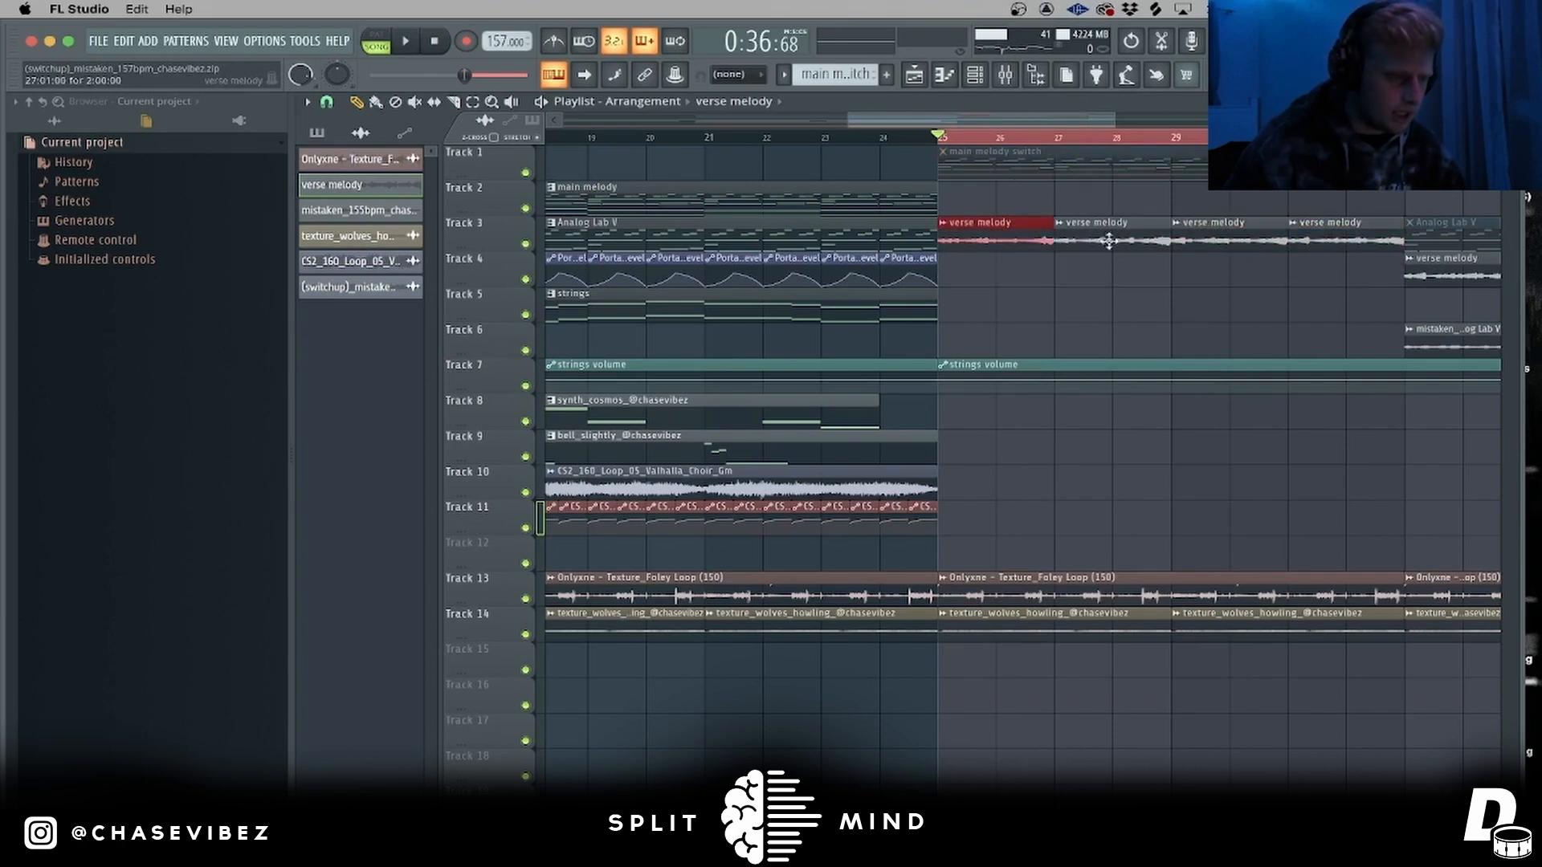
drag(1127, 235, 1010, 287)
drag(1153, 289, 1215, 277)
drag(991, 239, 1340, 282)
- Clear the time selection, audition the verse melody section from bar 25 and stop playback
key(space)
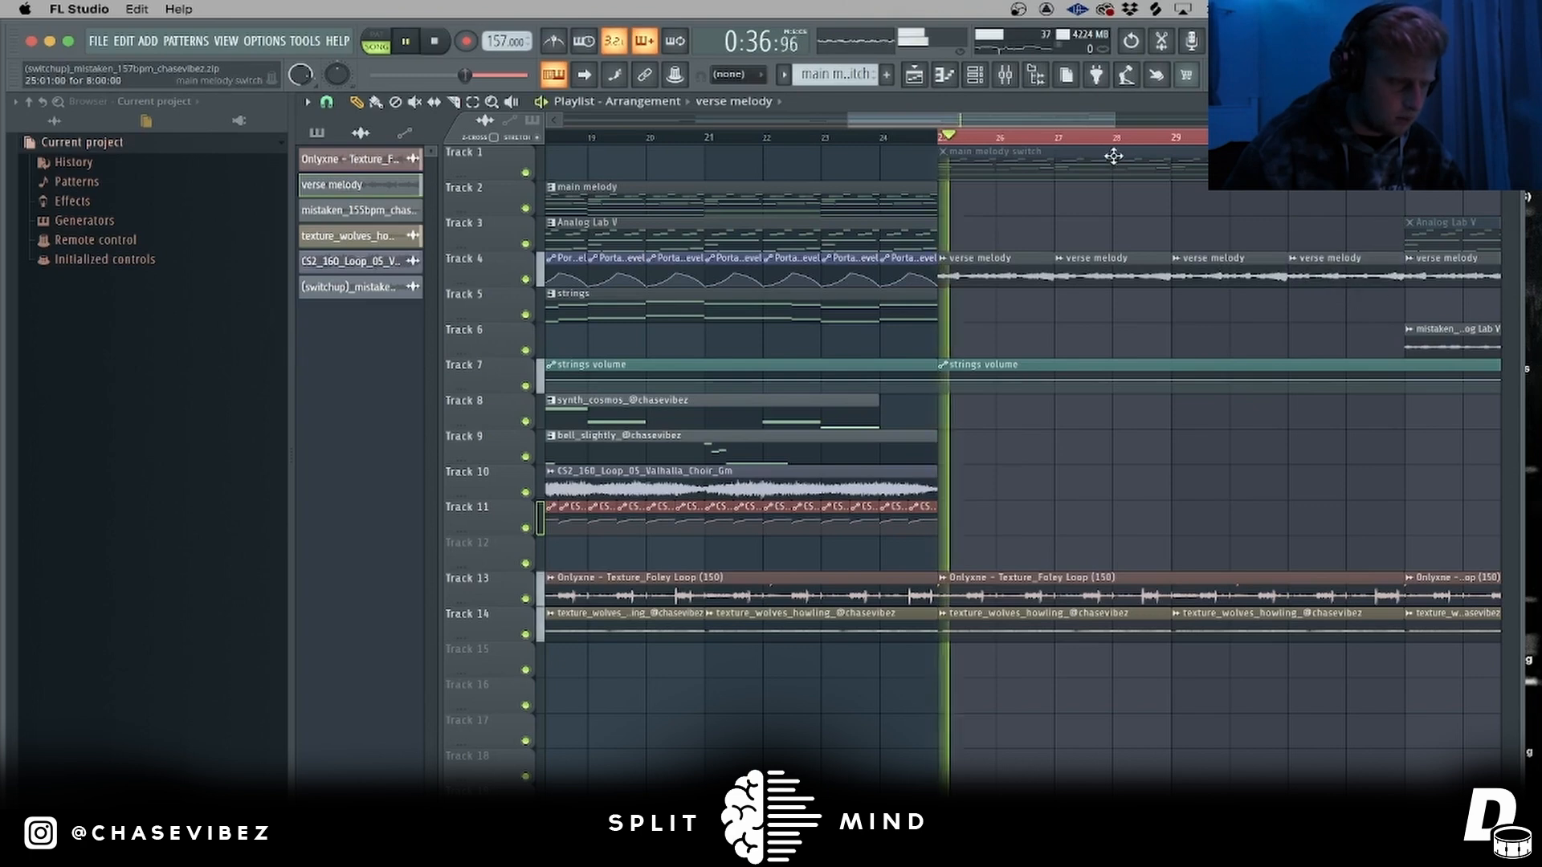
scroll(1121, 141, down, 3)
key(space)
super+click(1081, 137)
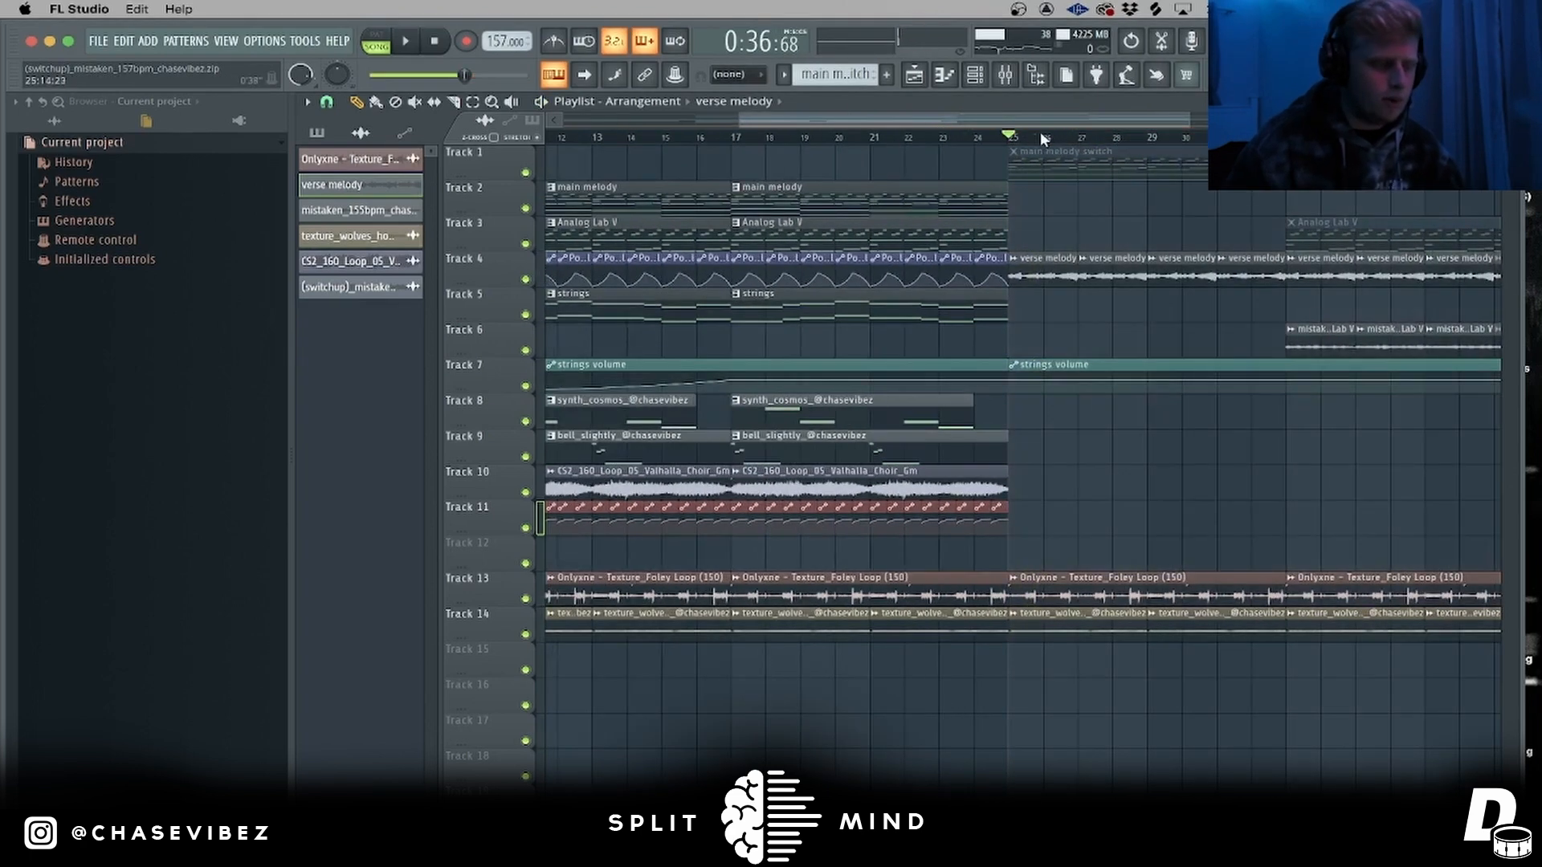
scroll(1044, 134, up, 3)
key(space)
drag(1091, 118, 1163, 123)
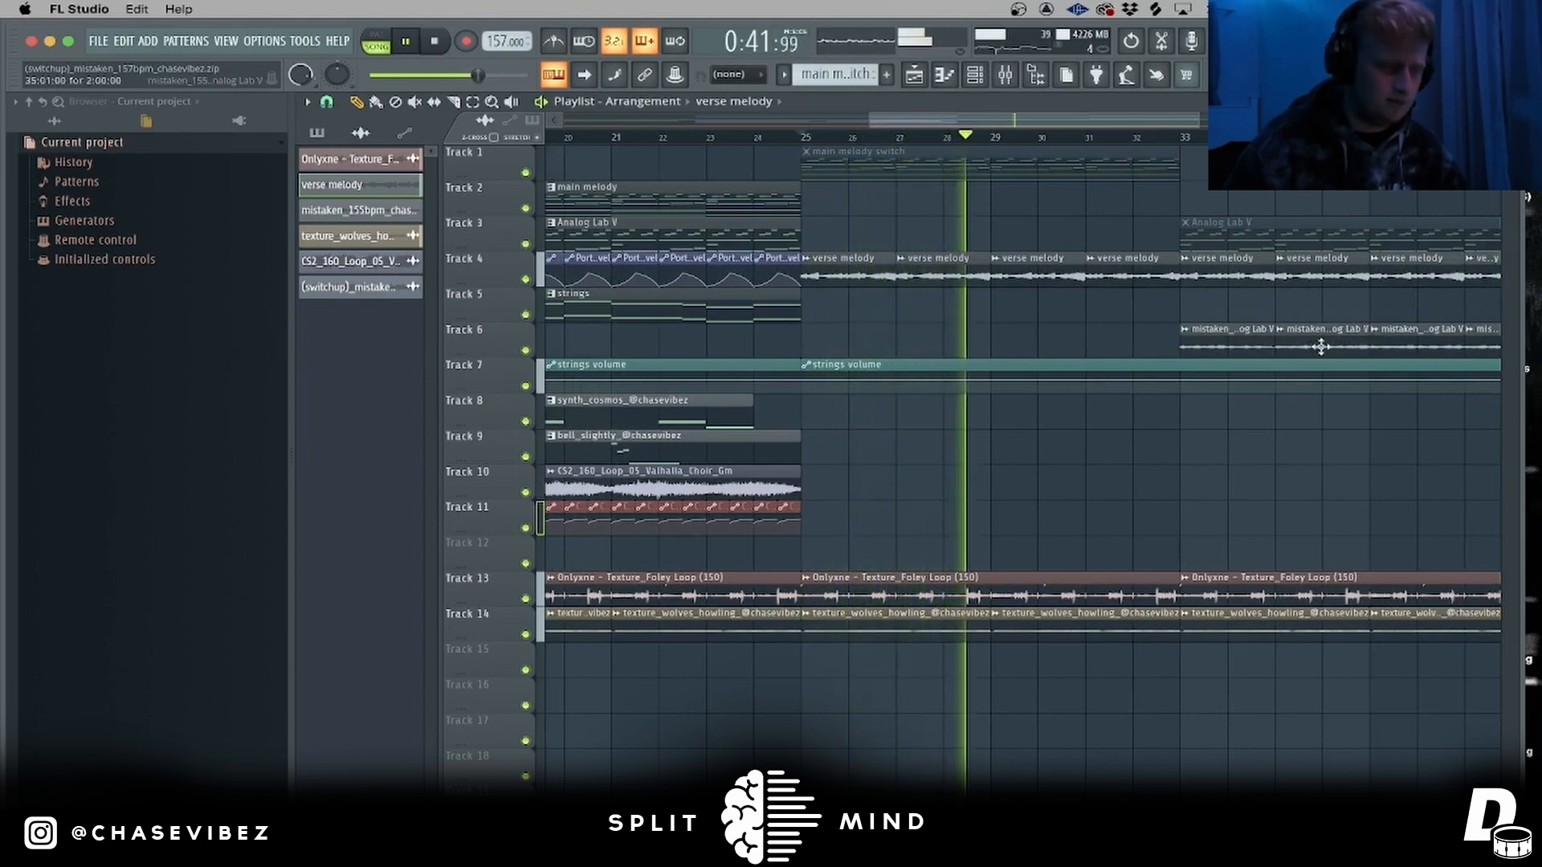
key(space)
- Open the mixer, view the Portal effect on the verse melody's insert, and compare the section with the effect toggled
click(1013, 75)
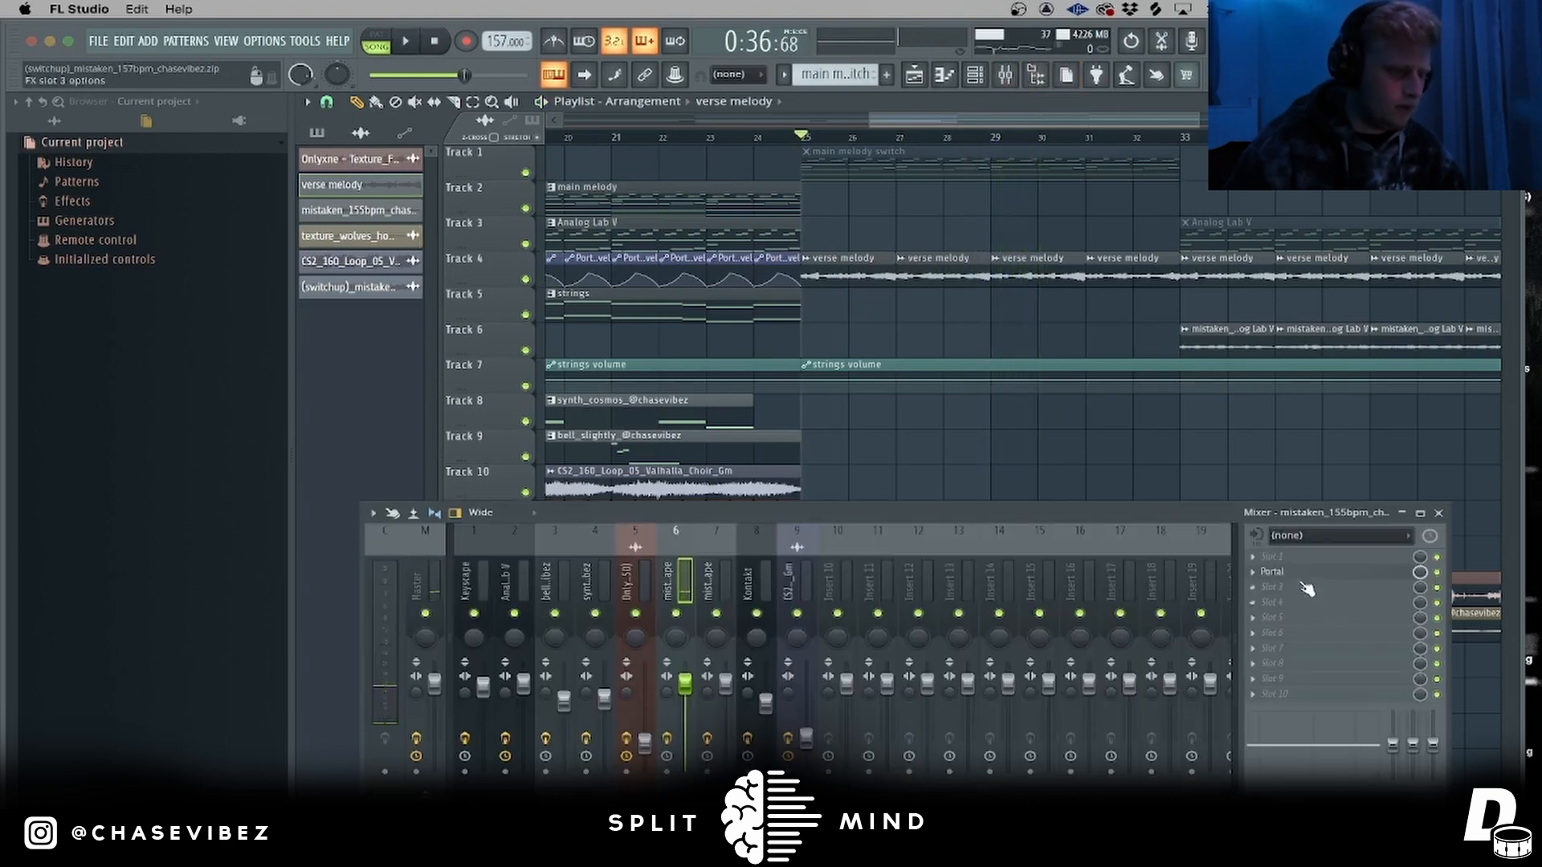
click(1269, 571)
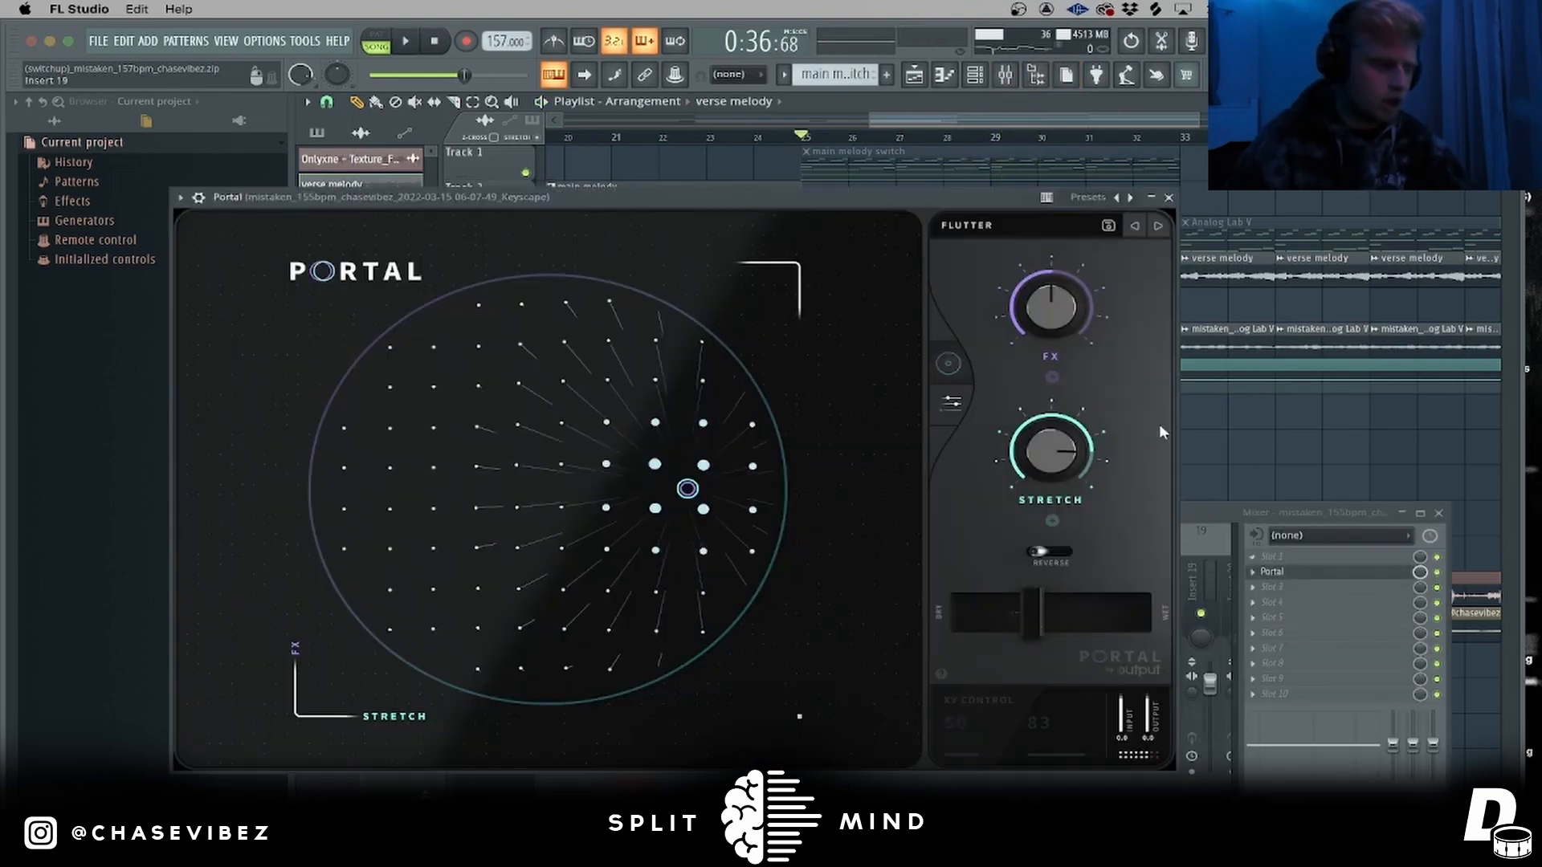
click(1443, 582)
click(1169, 198)
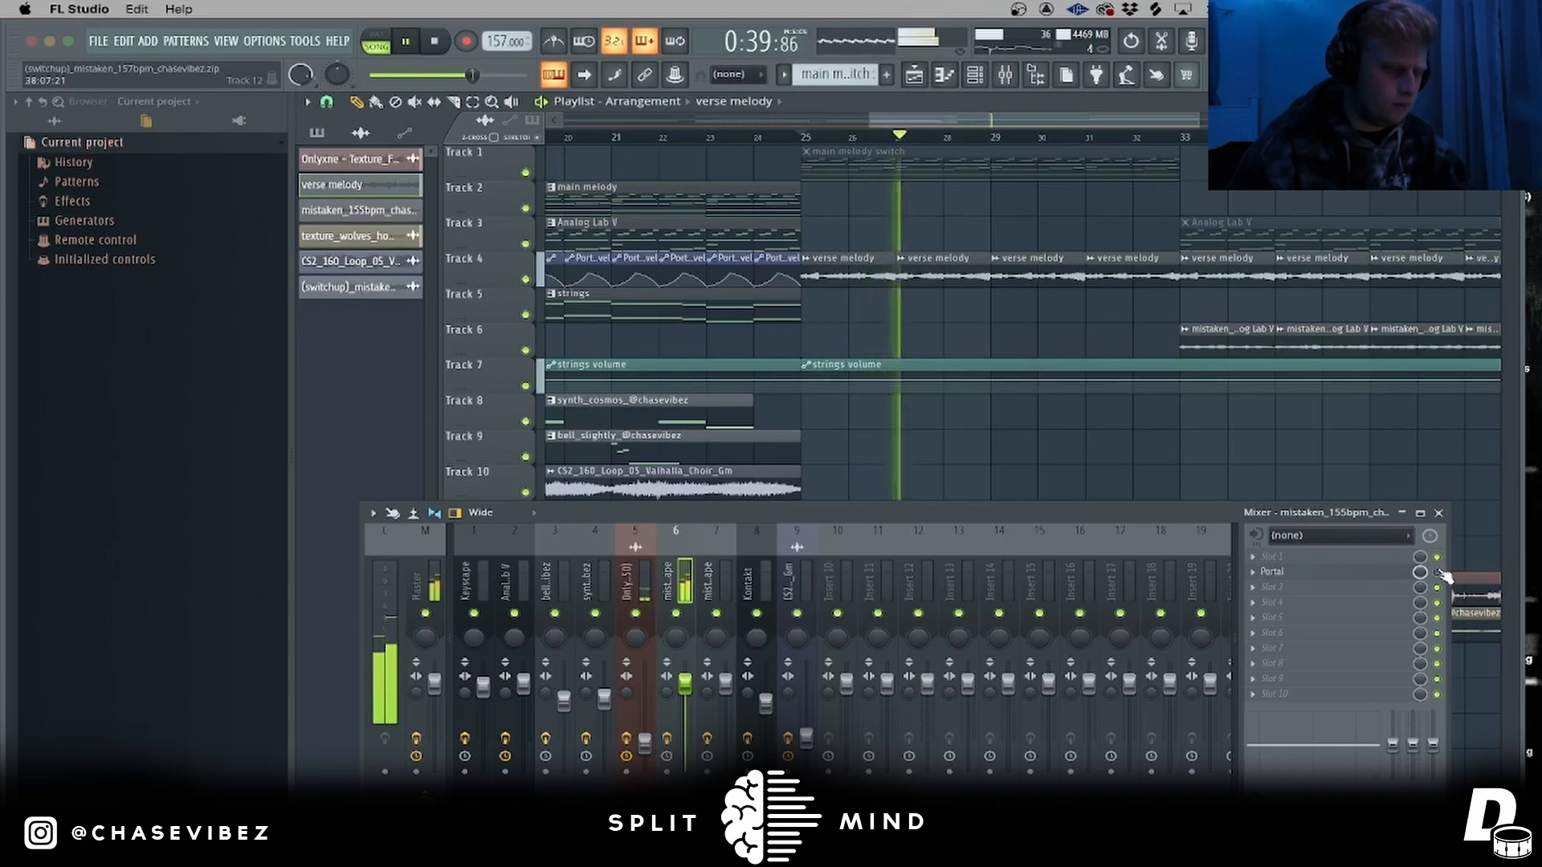
key(space)
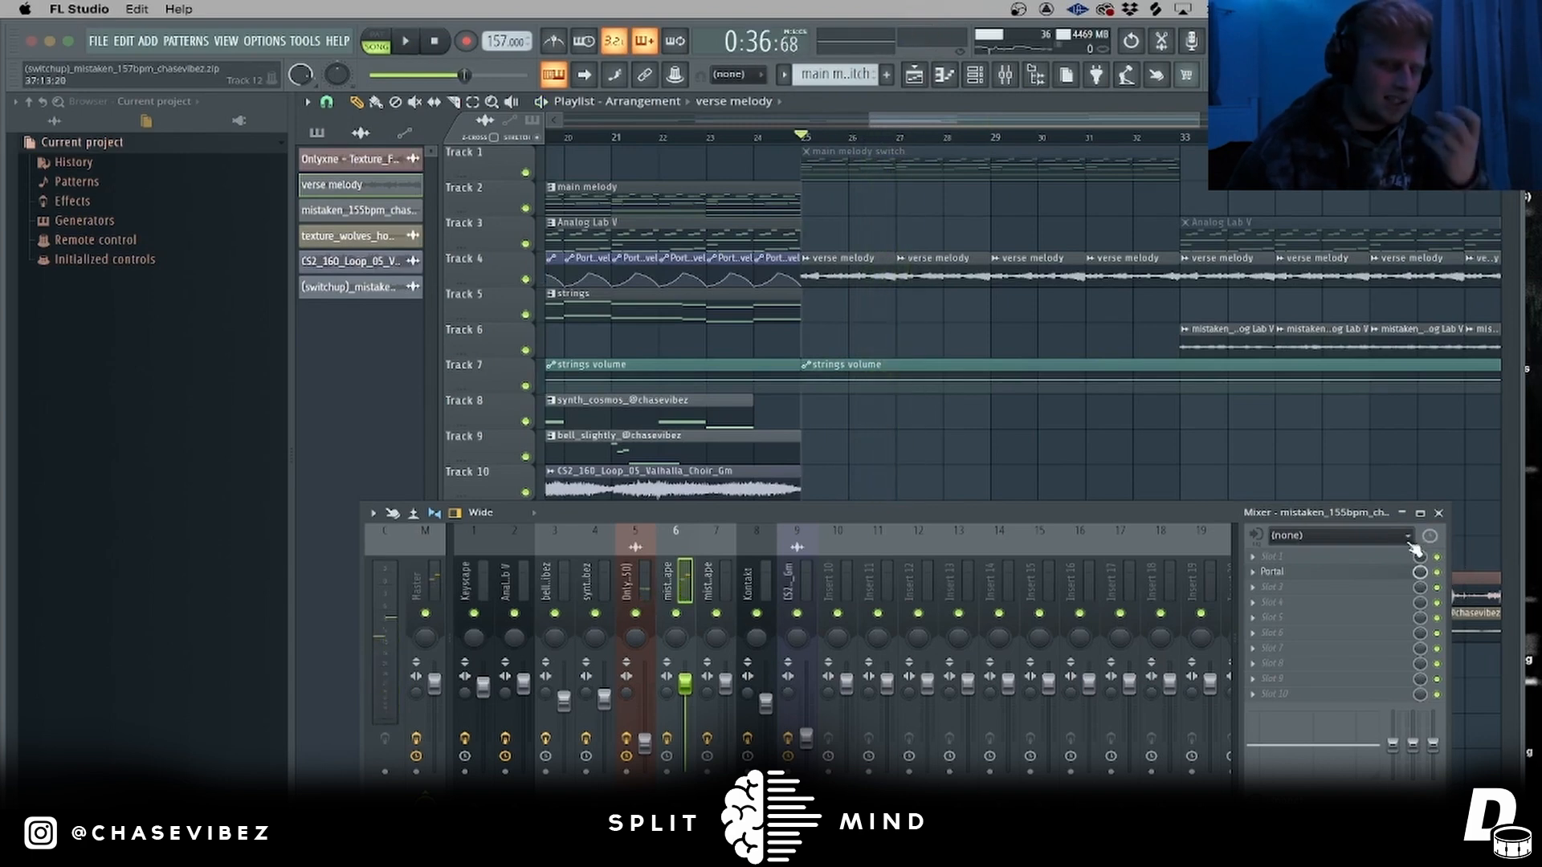
- Replay the verse melody while reviewing Portal's Flutter preset, close the plugin and stop playback
key(space)
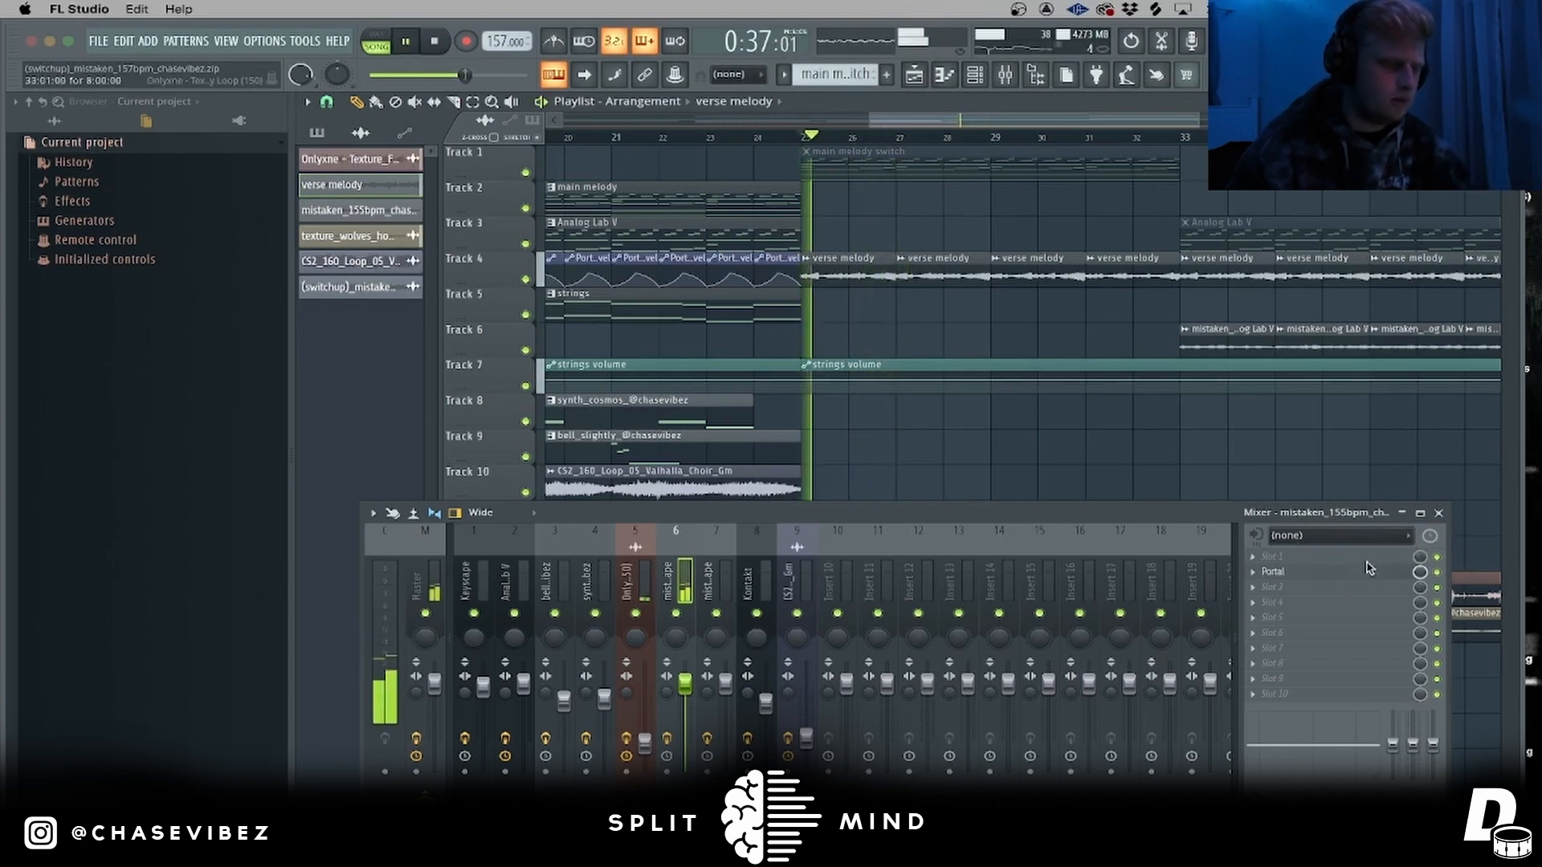
click(1274, 572)
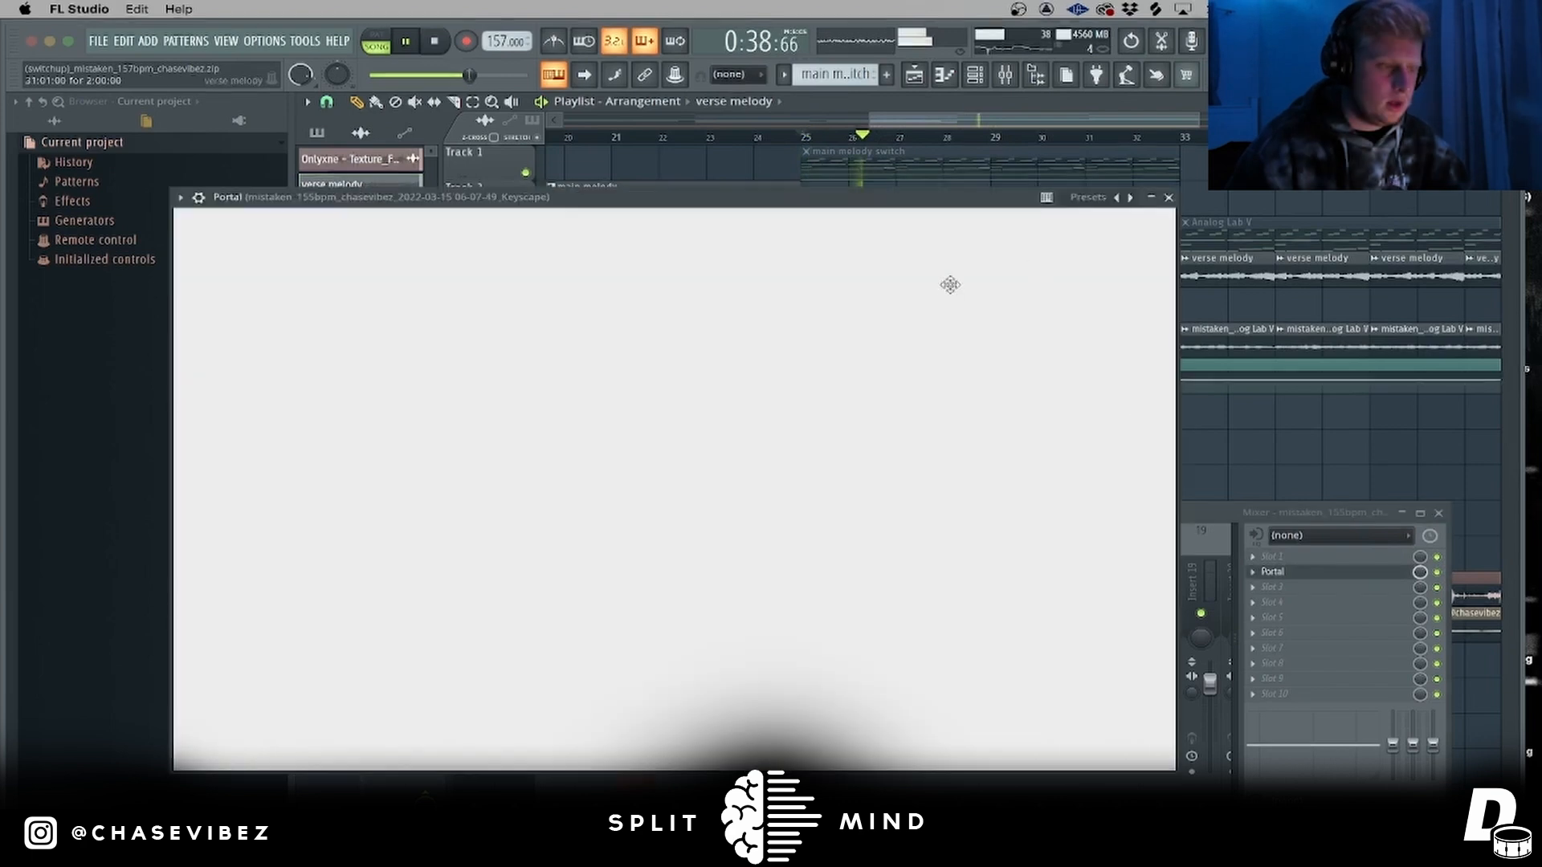
key(space)
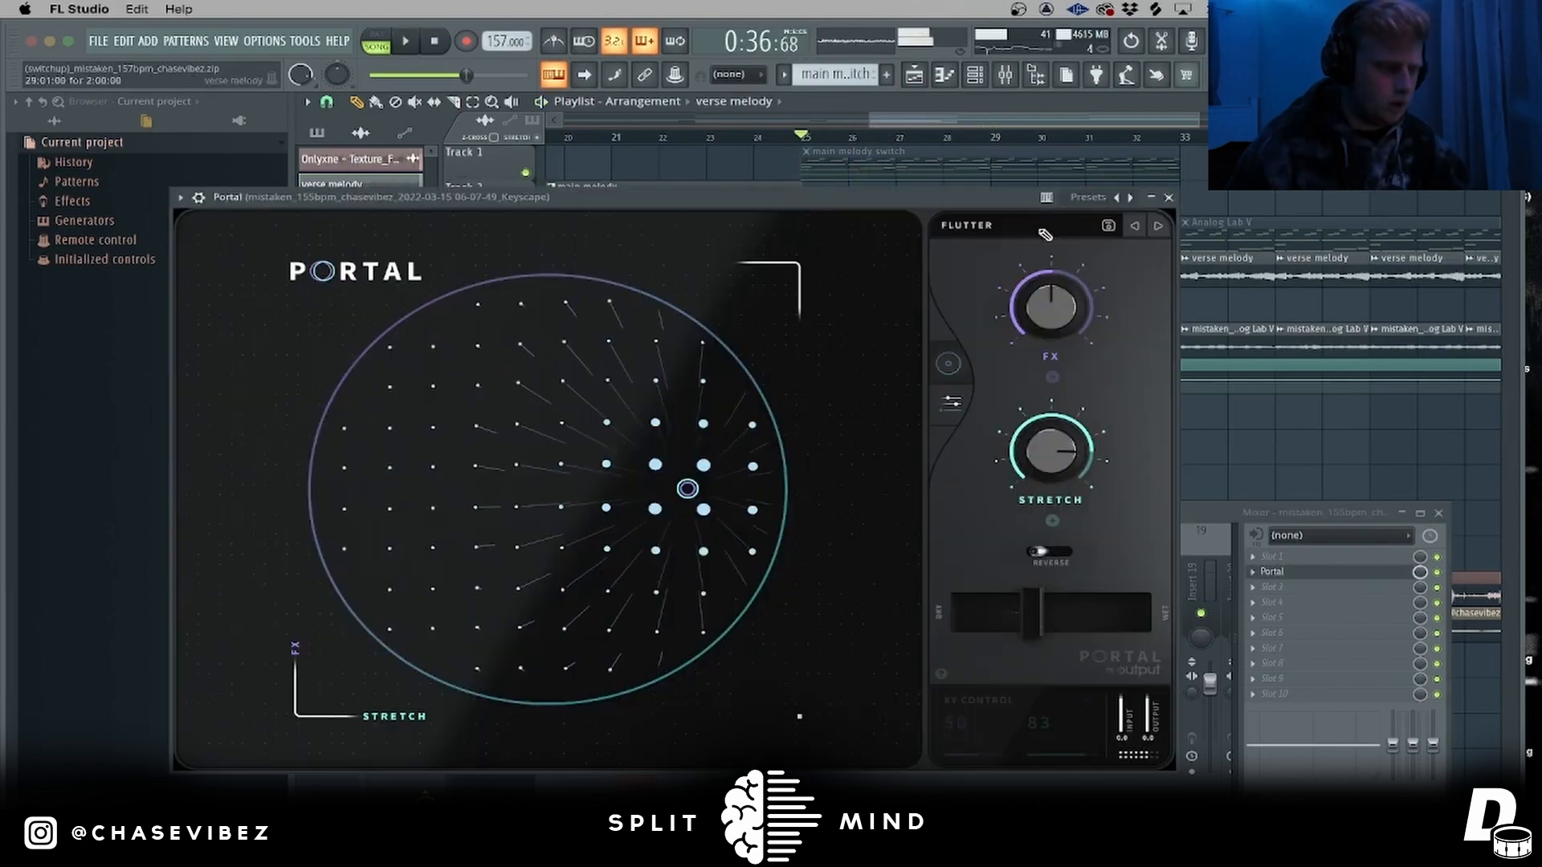
key(space)
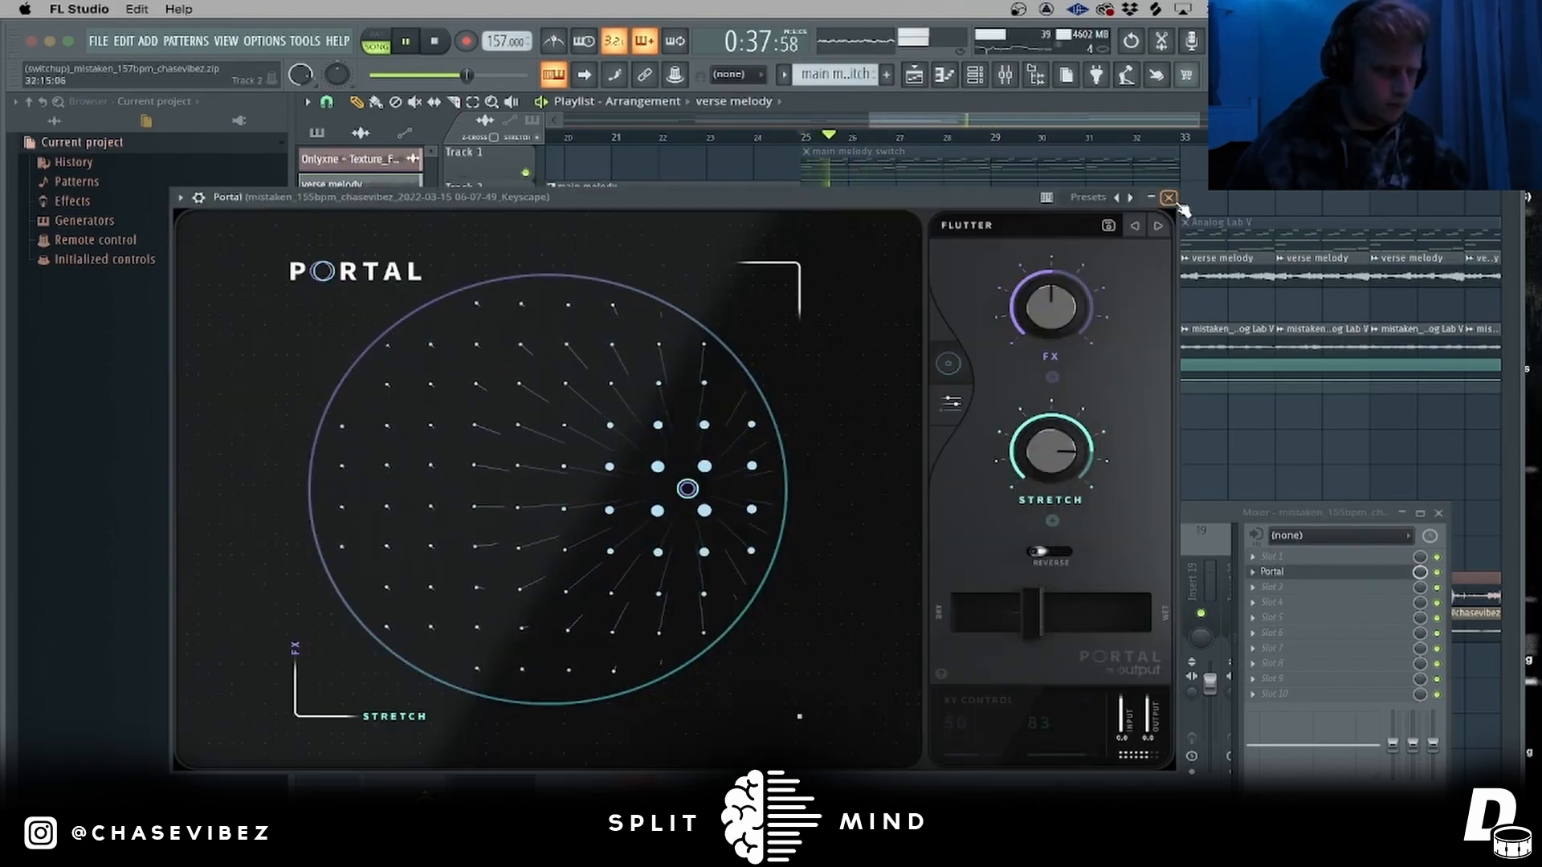
click(1168, 197)
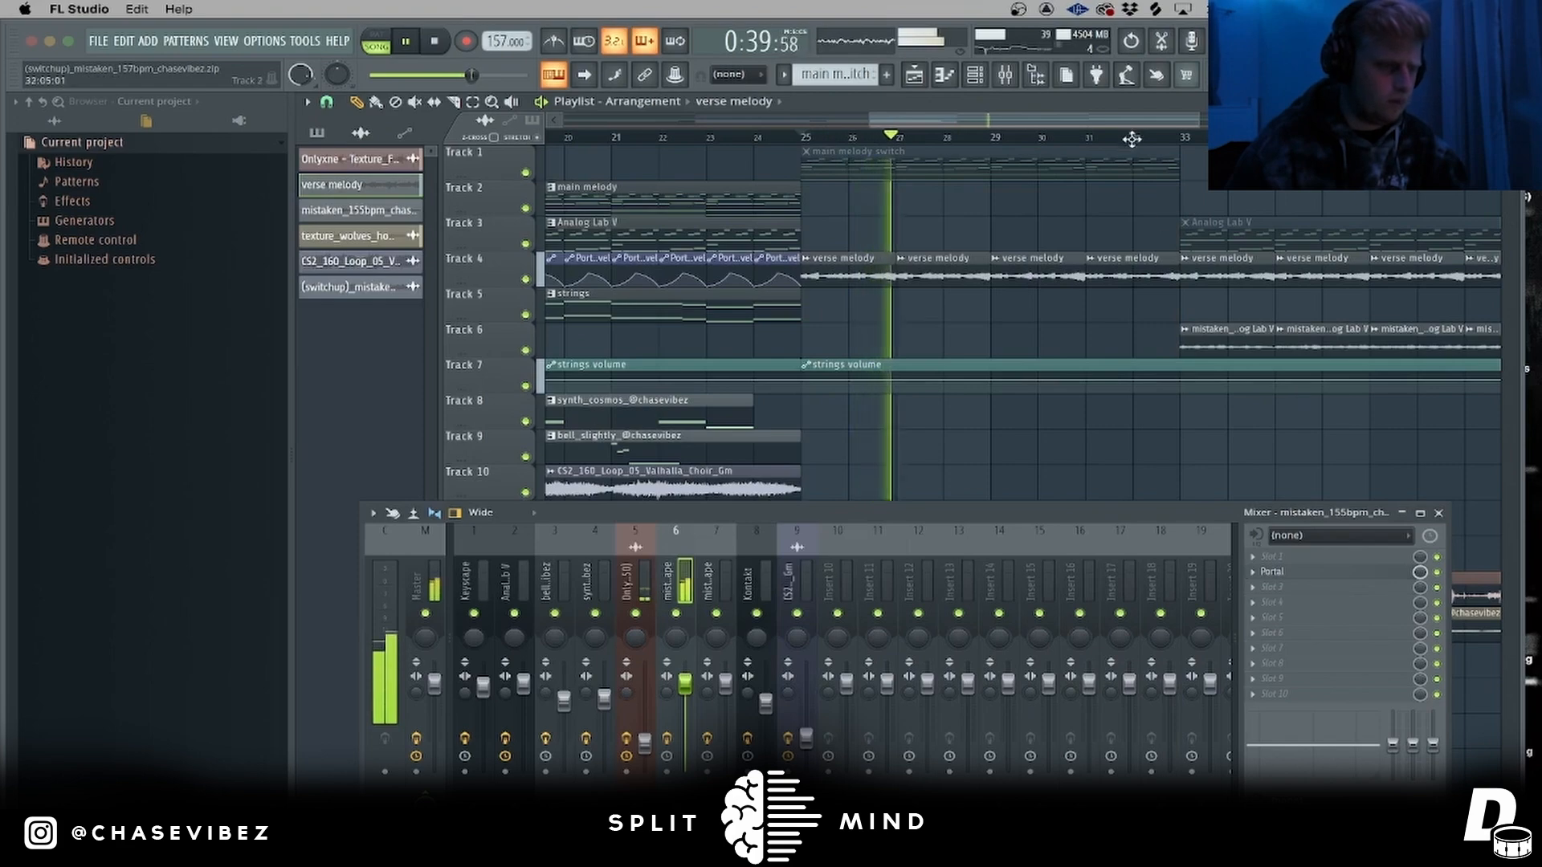
scroll(1150, 148, down, 3)
scroll(1128, 147, down, 1)
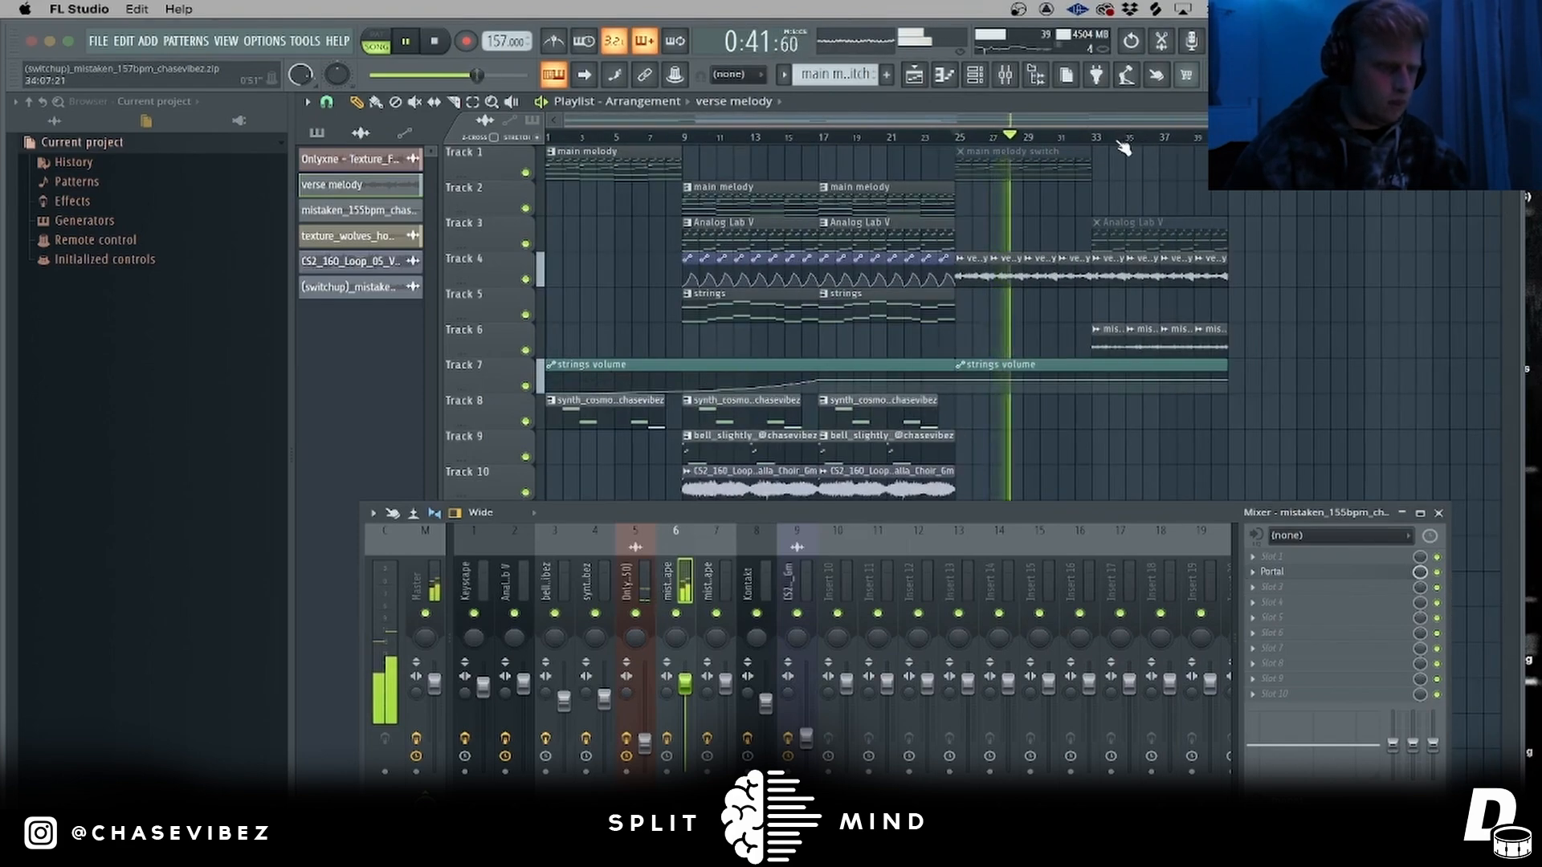
key(space)
- Solo the Analog Lab V audio on Track 6 from bar 33 and audition it with its Portal effect on insert 7
scroll(1123, 147, up, 2)
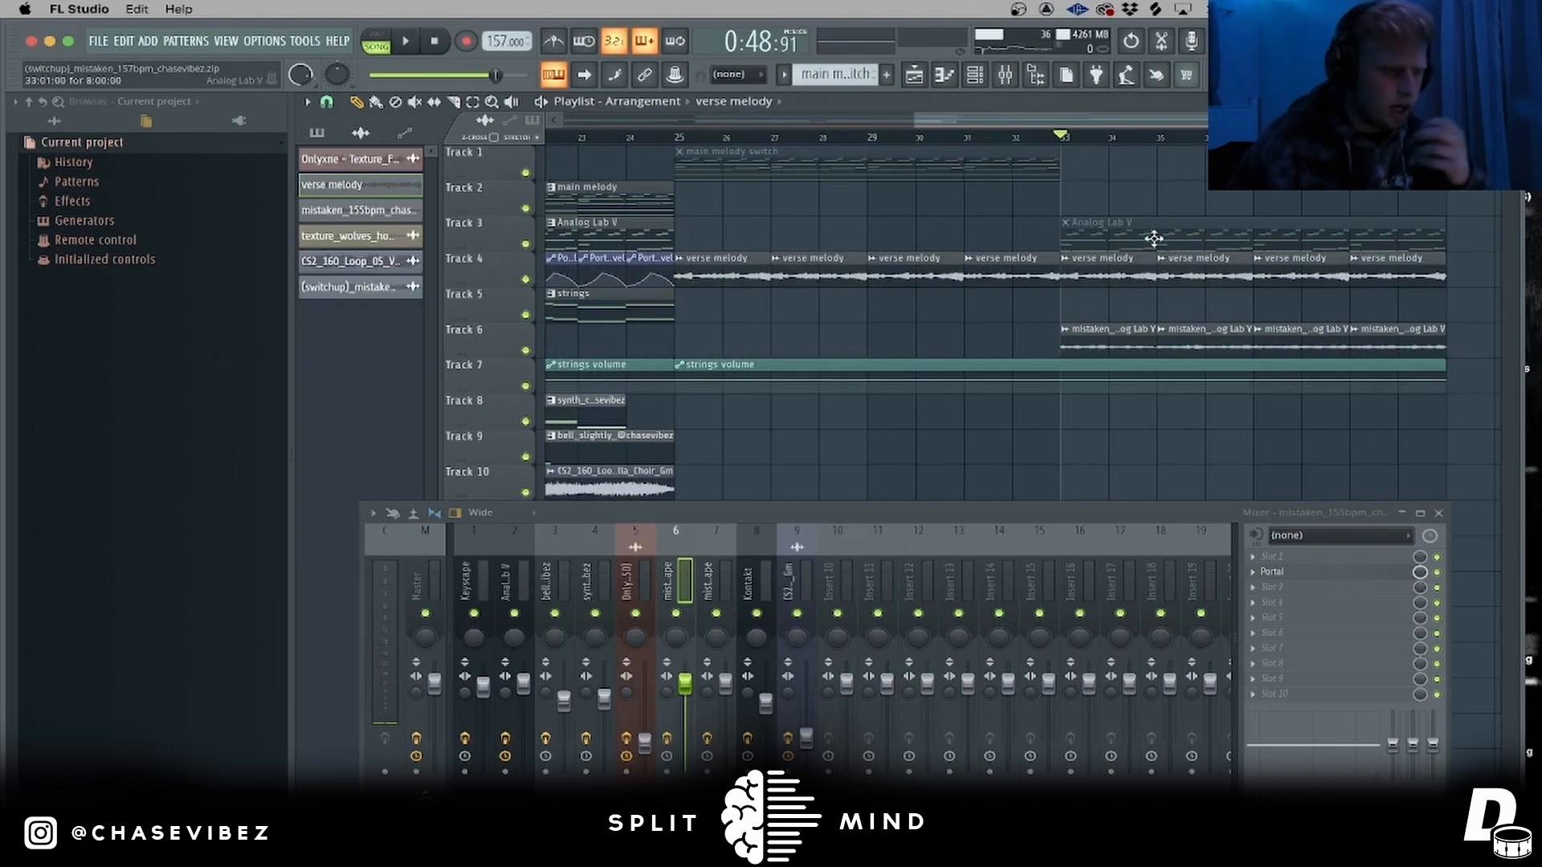
click(1137, 335)
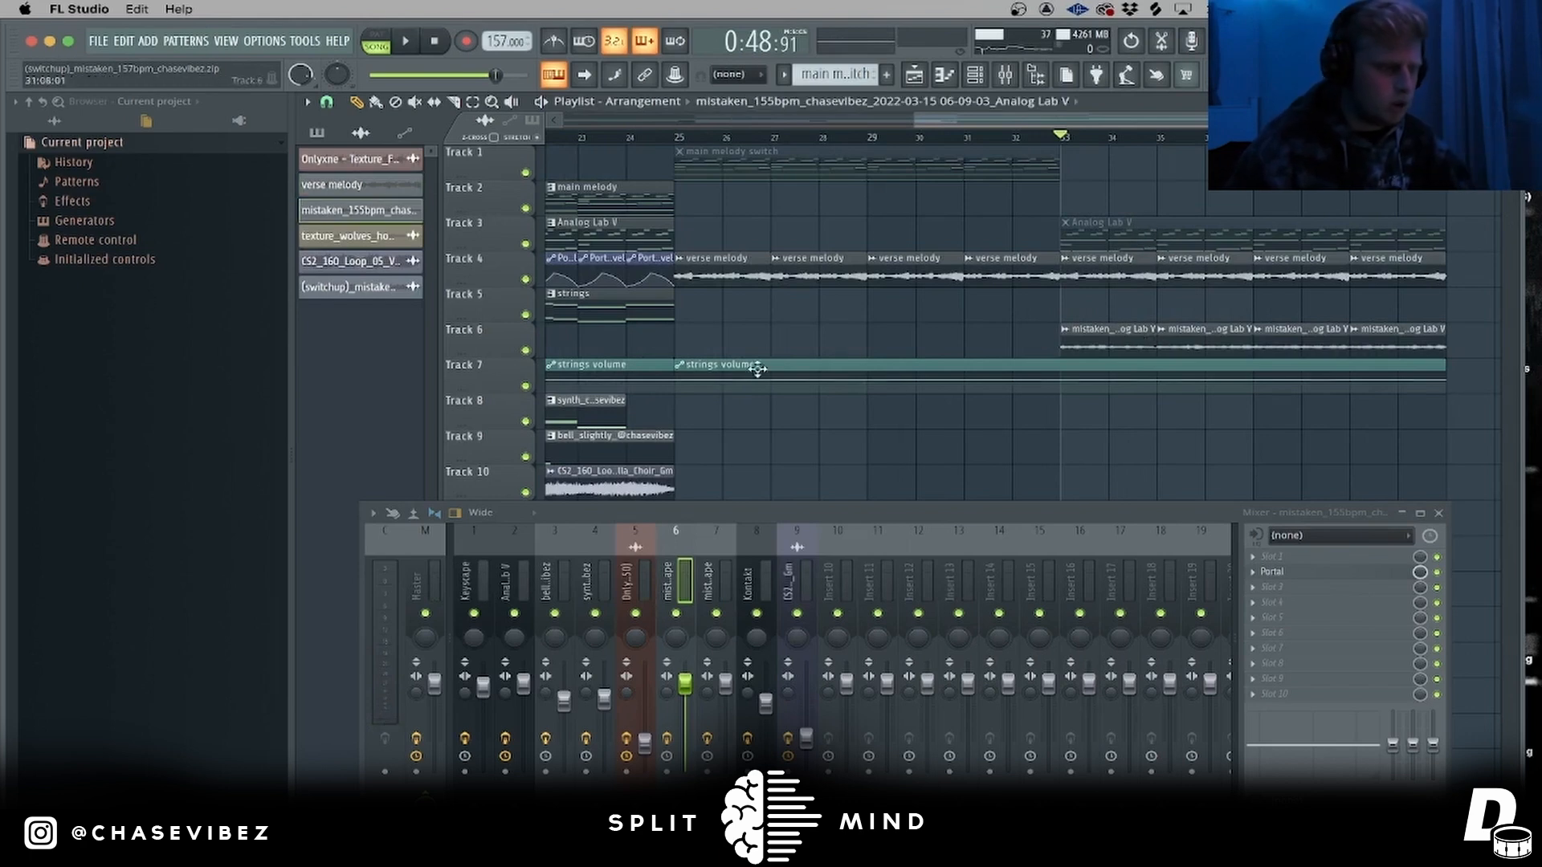
right_click(526, 351)
click(713, 580)
key(space)
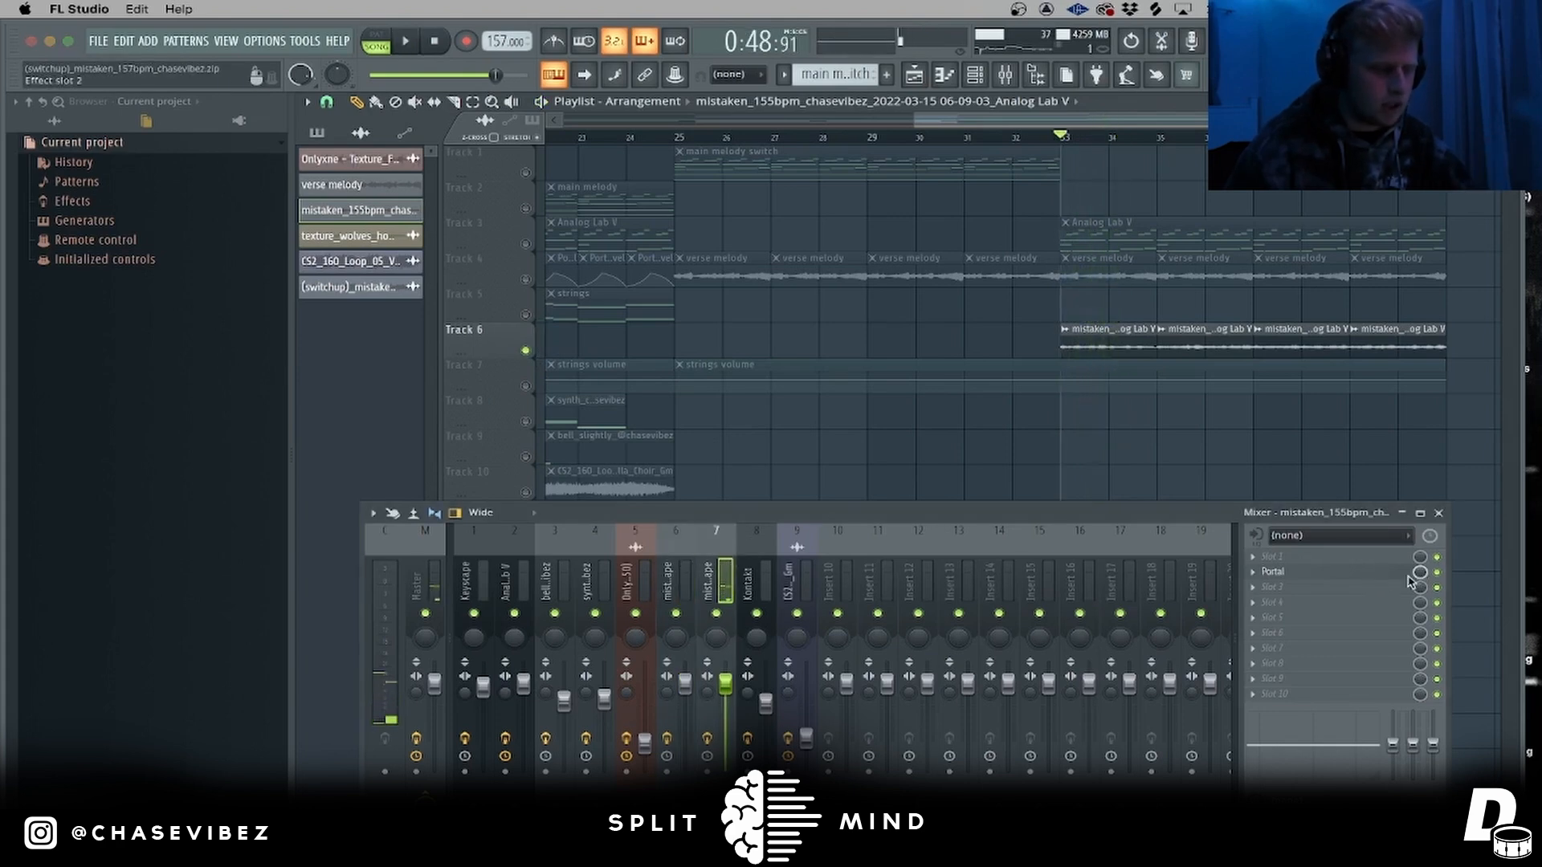
click(1436, 579)
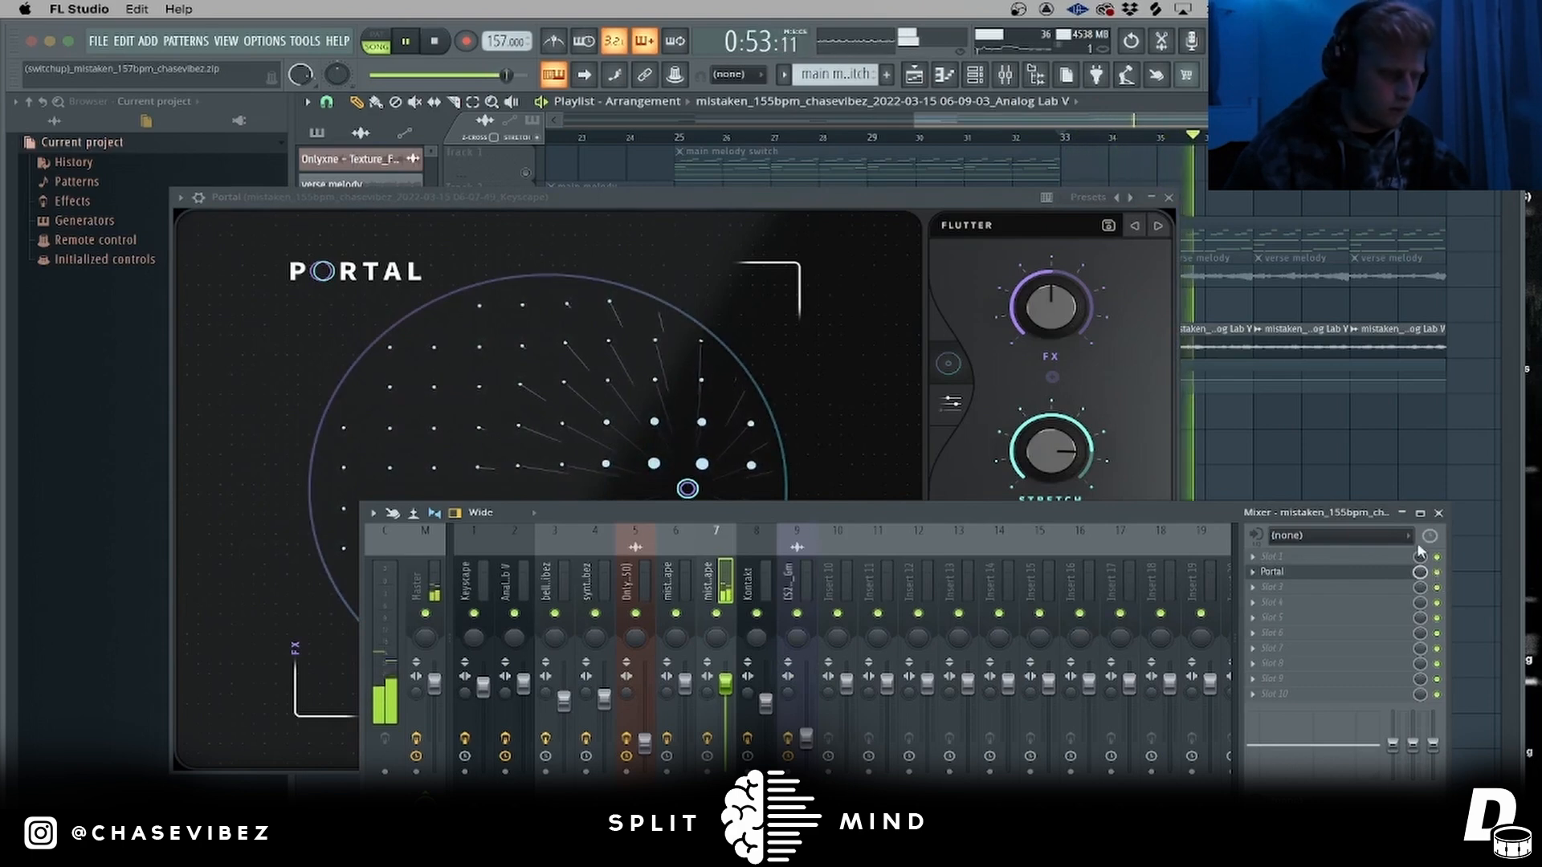
click(1168, 198)
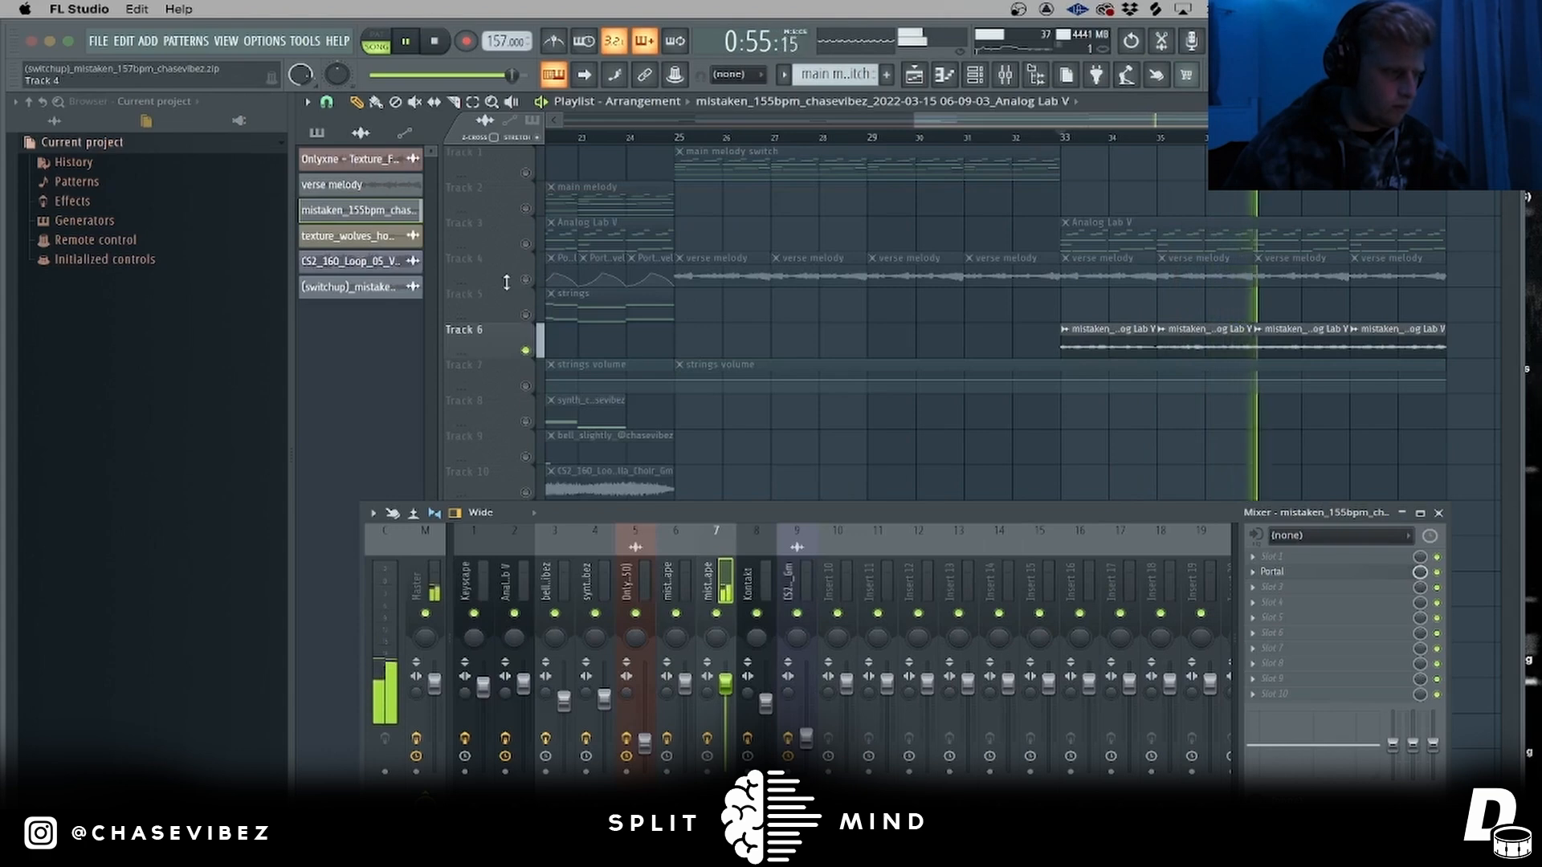
key(space)
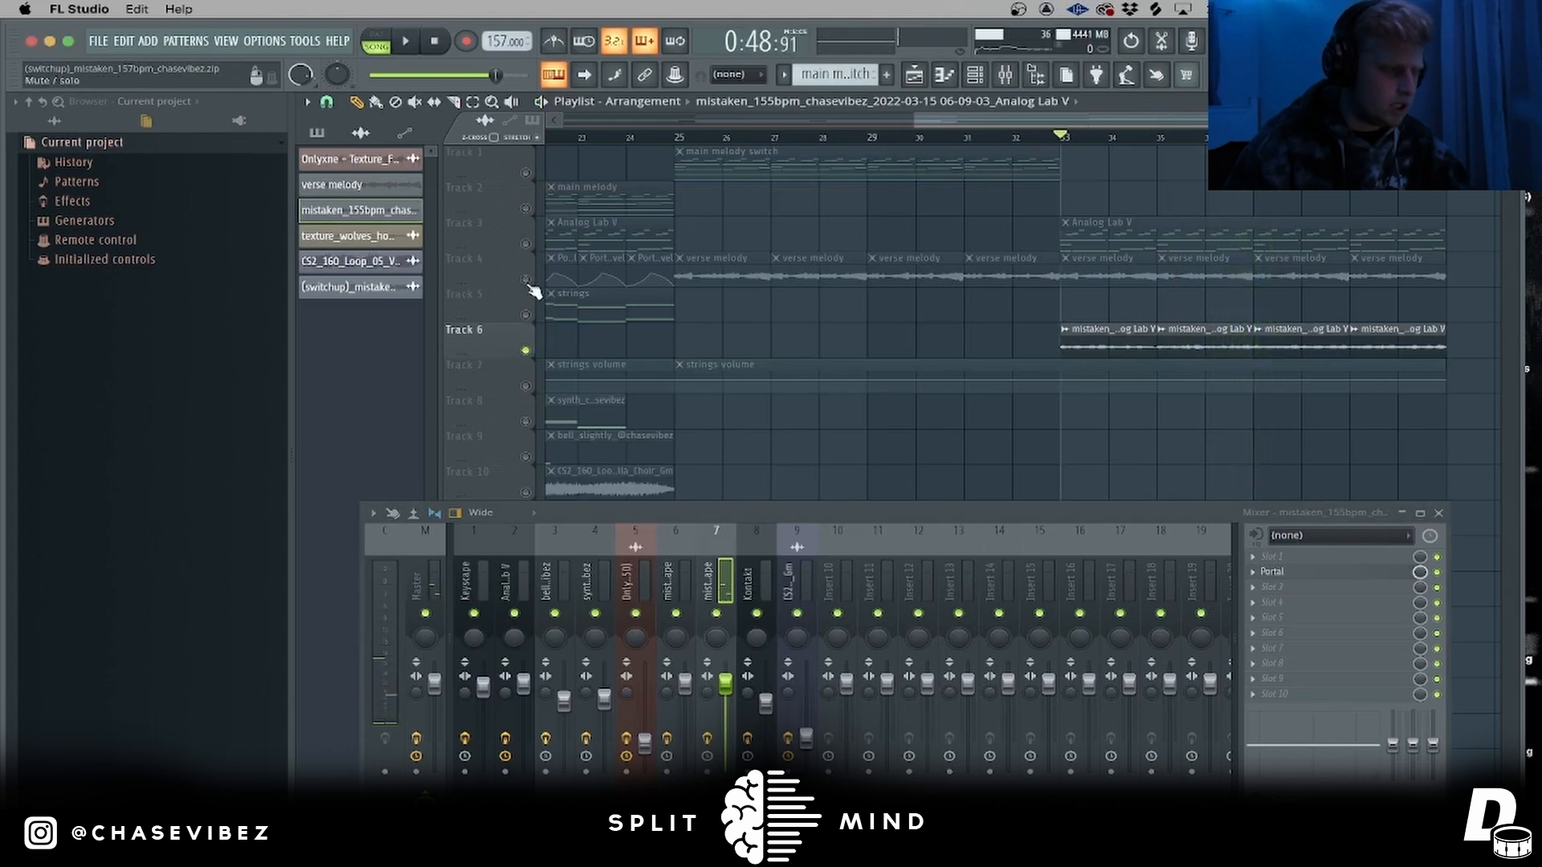
- Enable Track 4 beside the soloed Track 6, play both layers from bar 33, close the mixer and stop playback
click(527, 281)
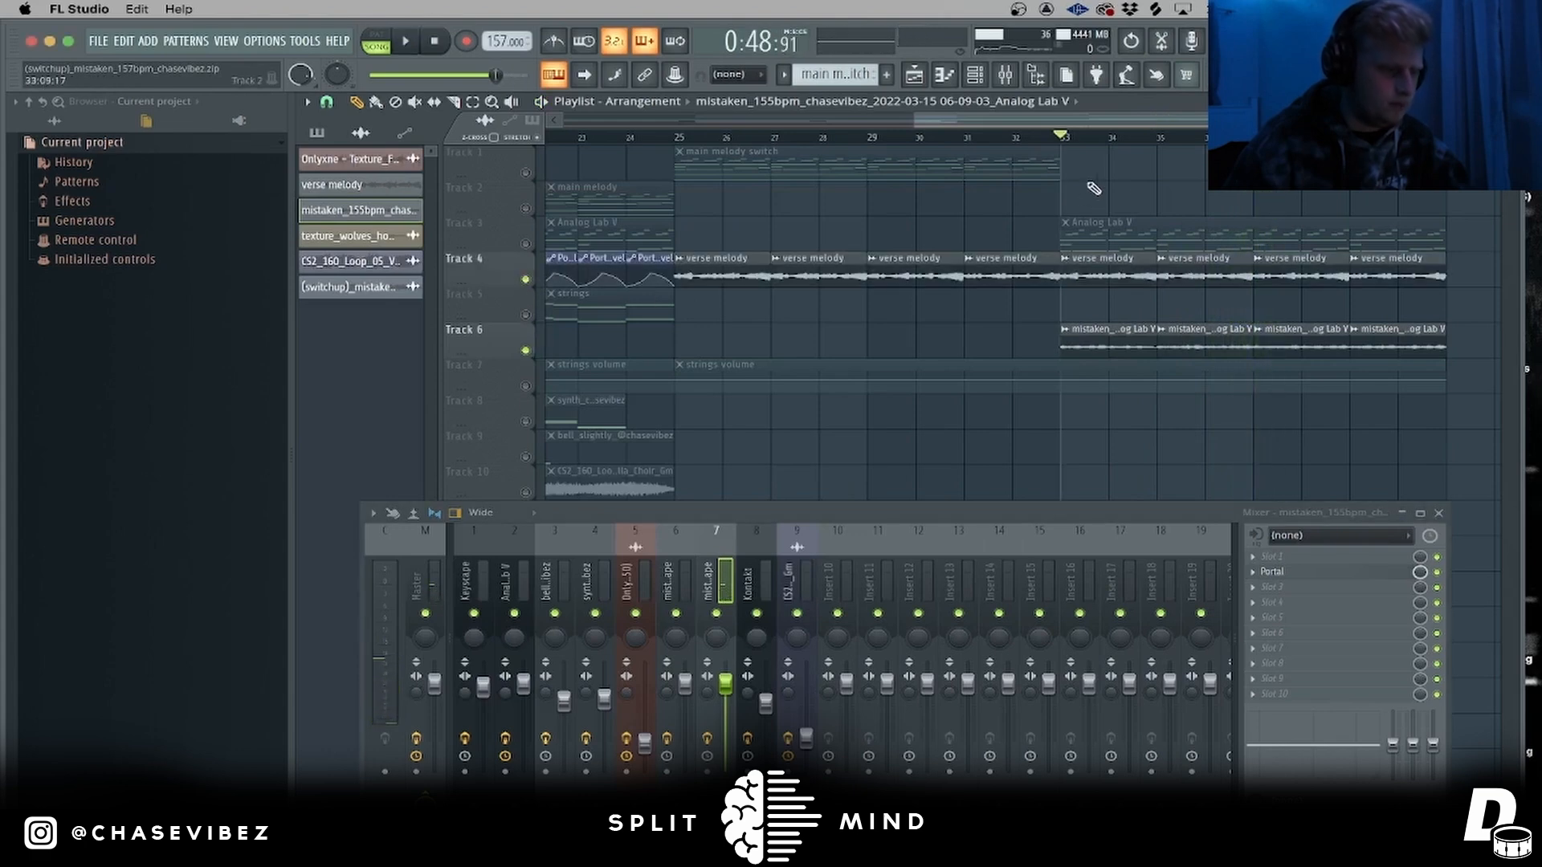
key(space)
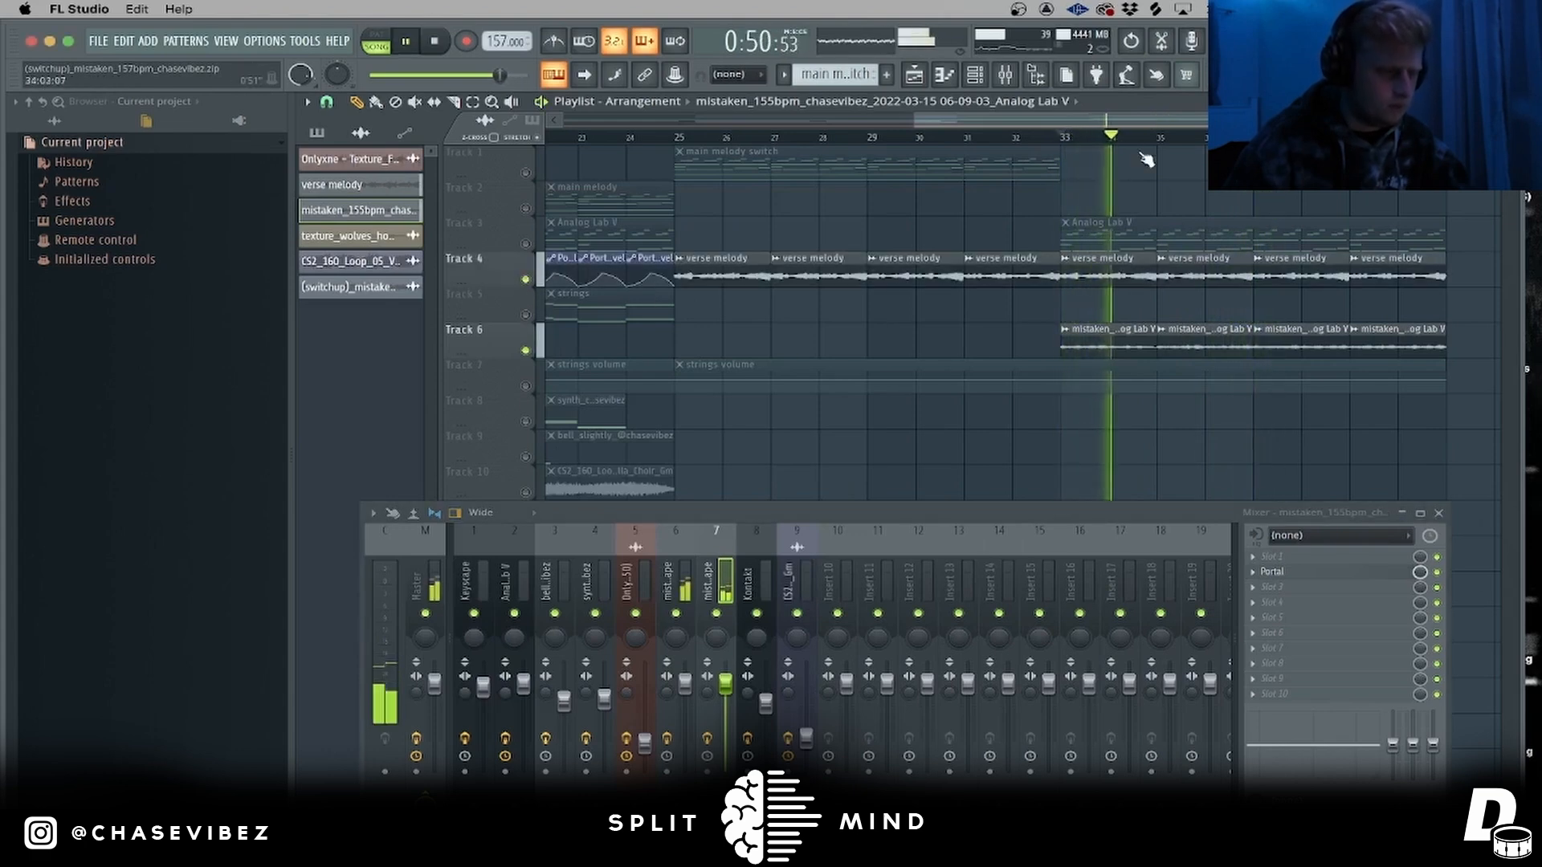
key(F9)
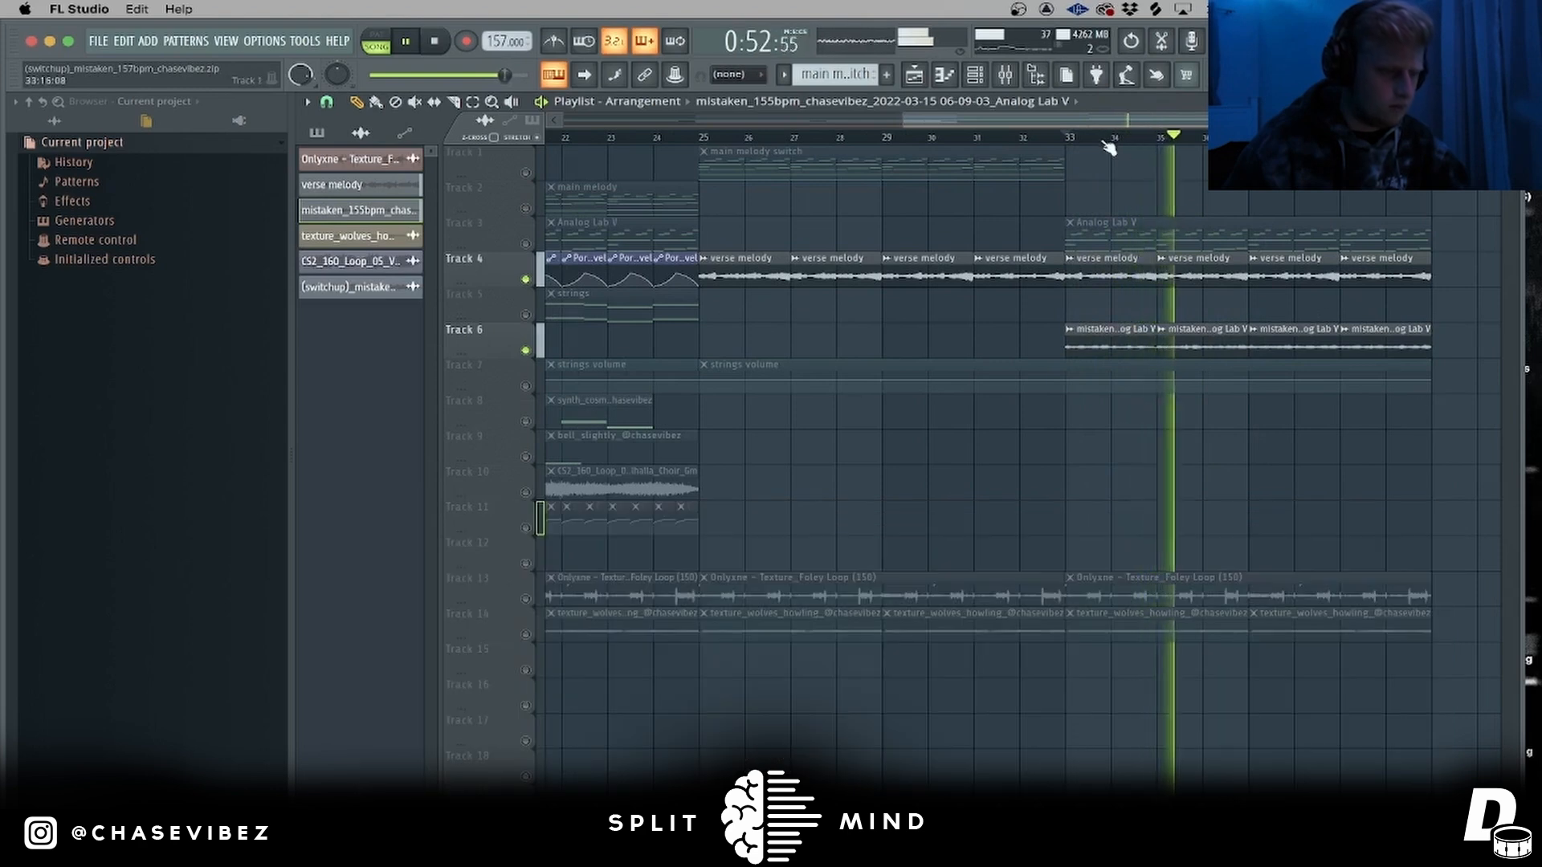
scroll(815, 249, down, 3)
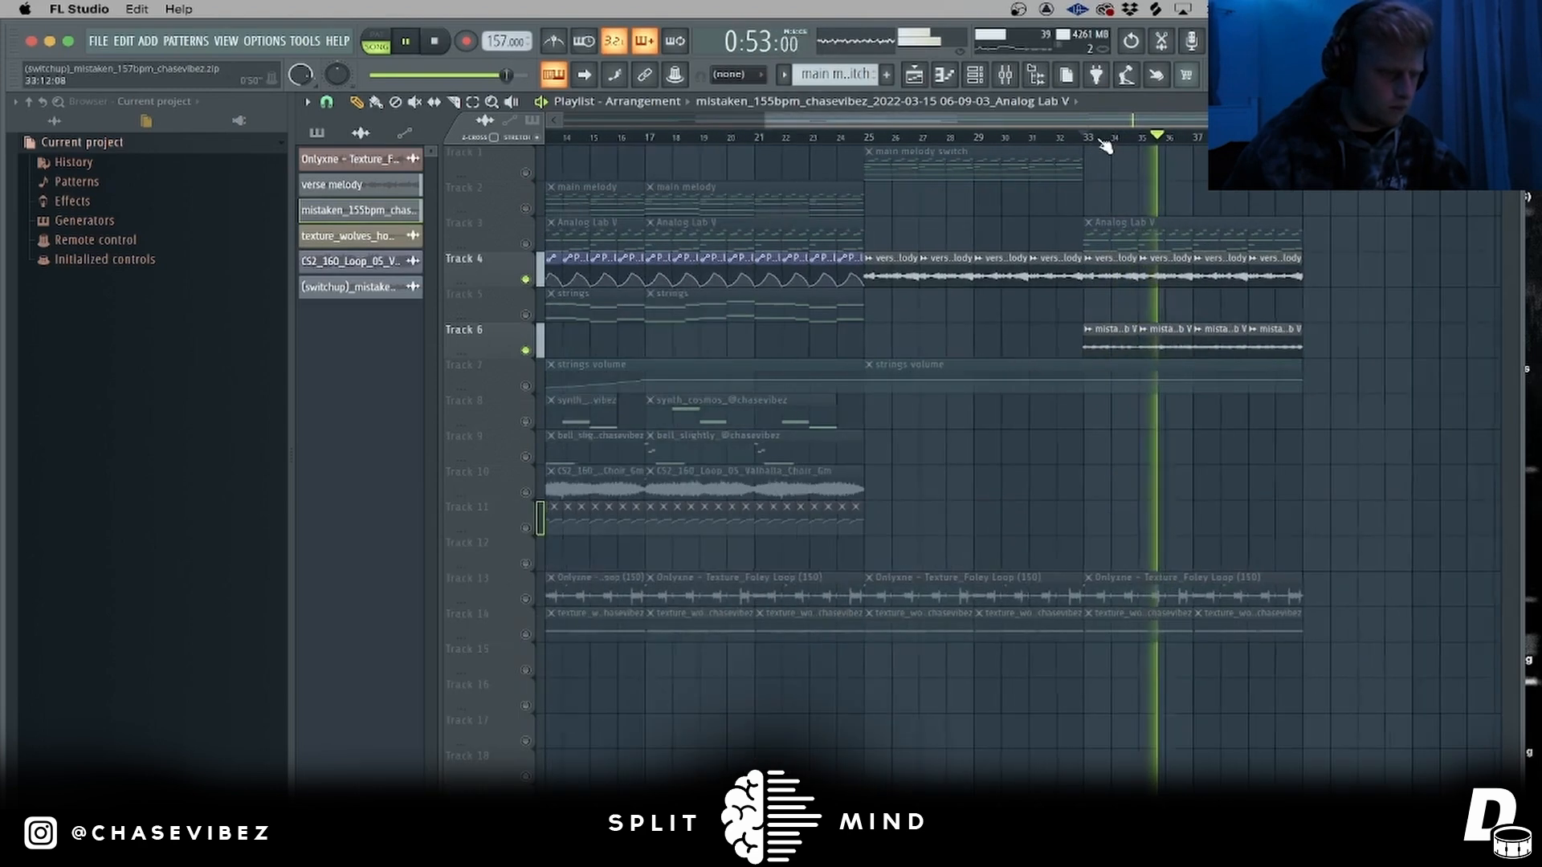
key(space)
- End the solo so all tracks are enabled, and play the full mix from bar 33
right_click(526, 279)
right_click(526, 280)
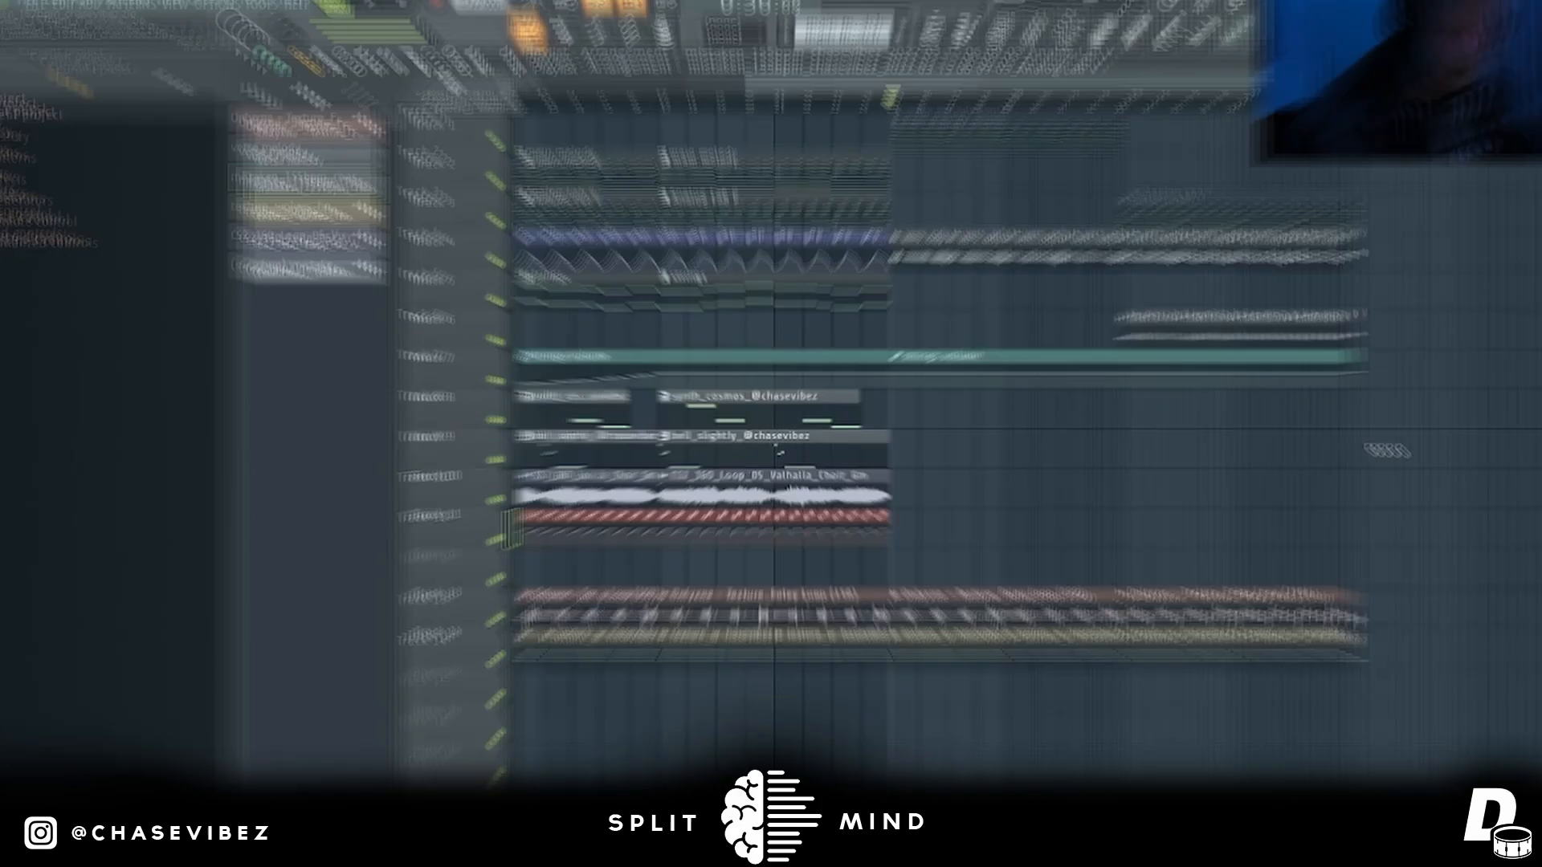
key(space)
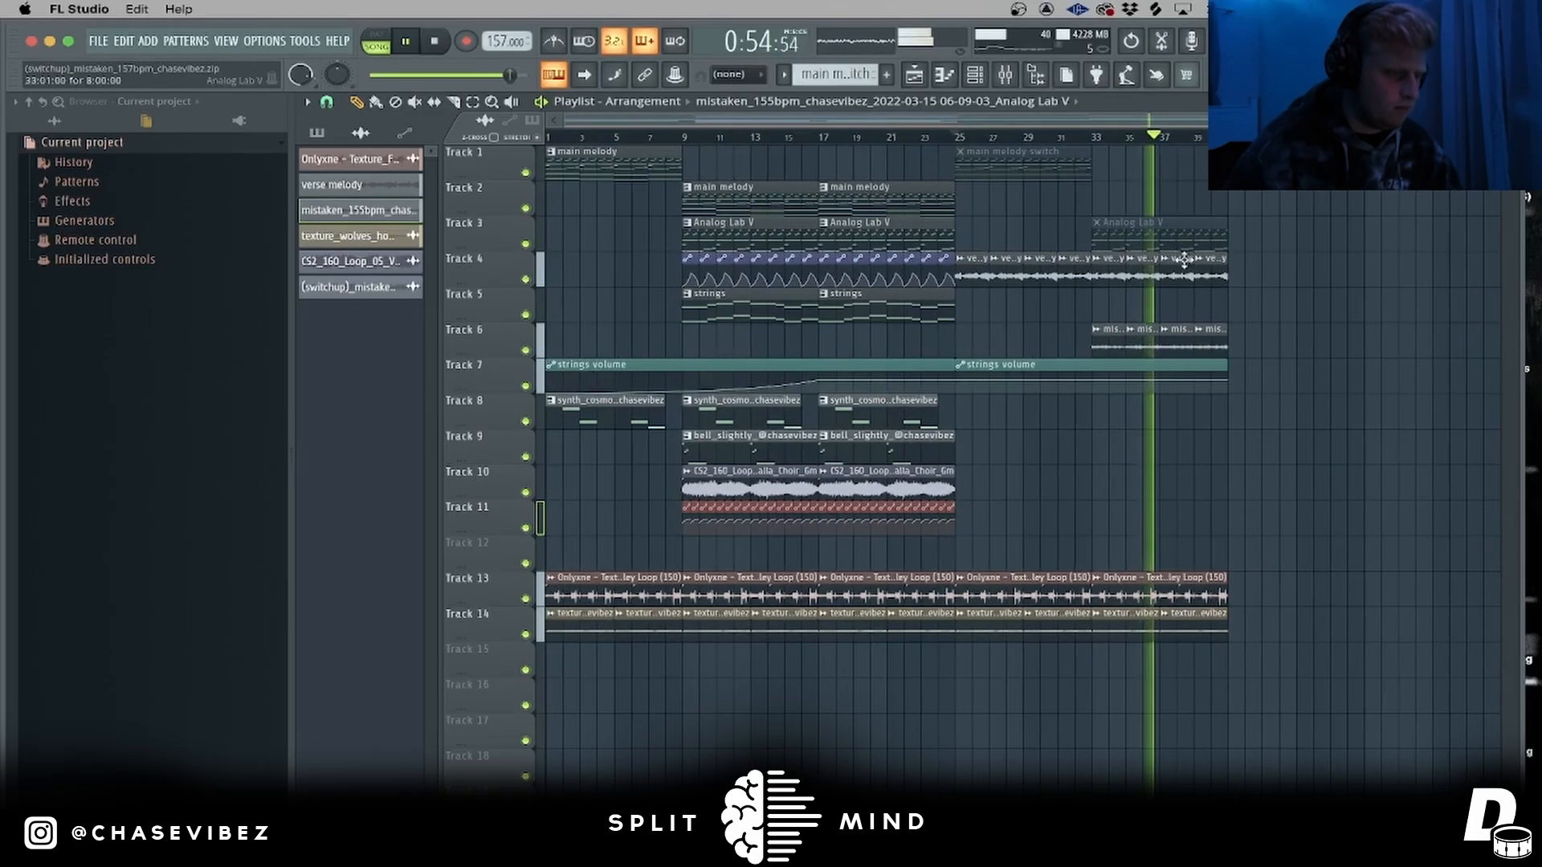
key(space)
- Return to the song start, mark bars 1 to 9 and the following sections in turn, and clear the time selection
drag(464, 76, 233, 161)
drag(674, 137, 372, 153)
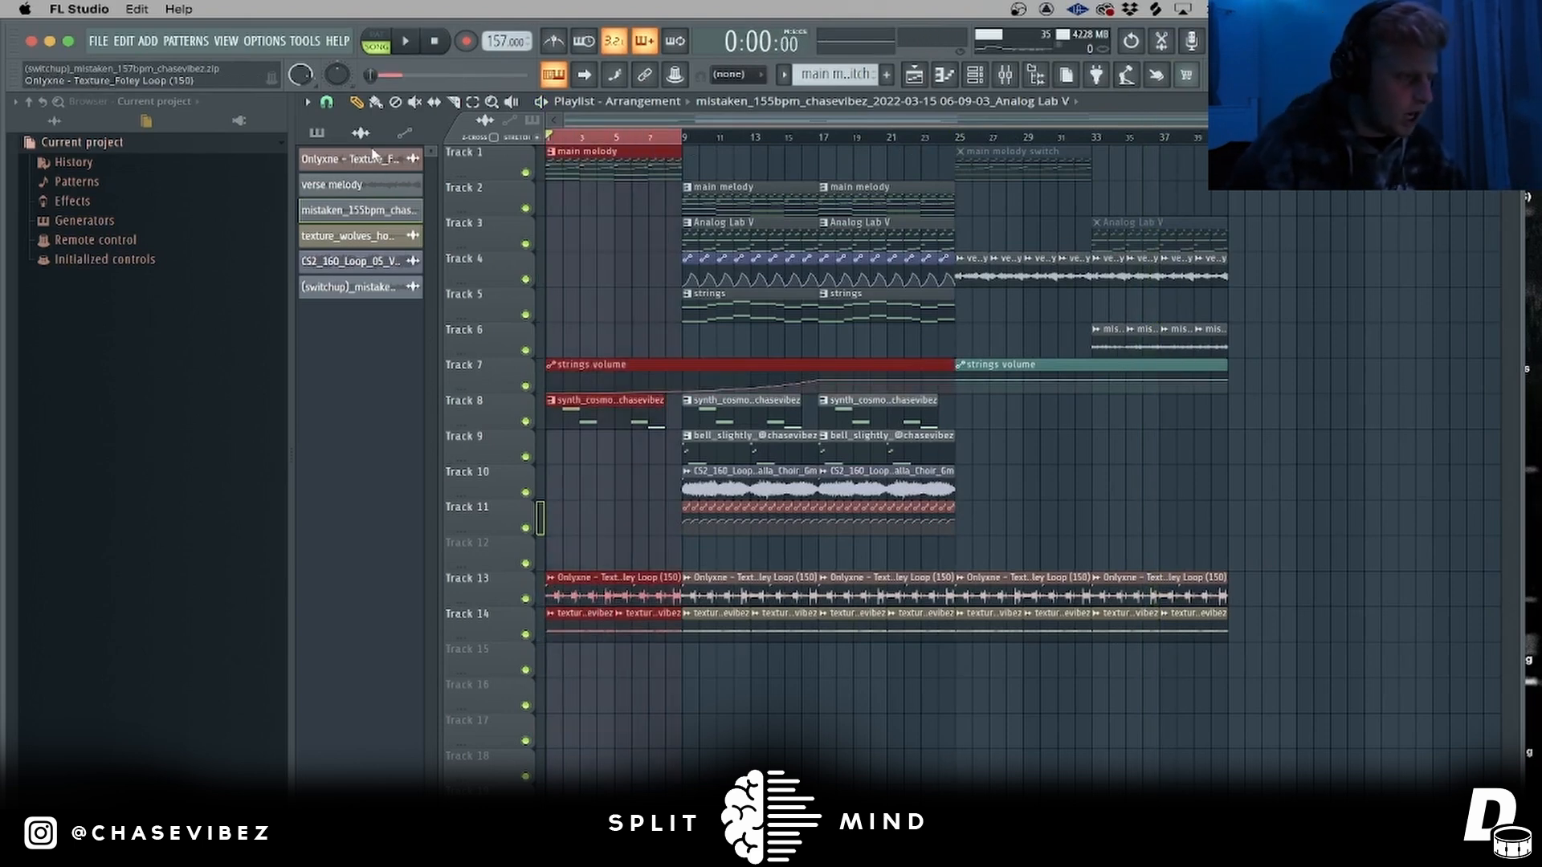
mouse_move(688, 146)
mouse_down()
mouse_move(959, 163)
mouse_move(1218, 149)
mouse_up()
key(super+d)
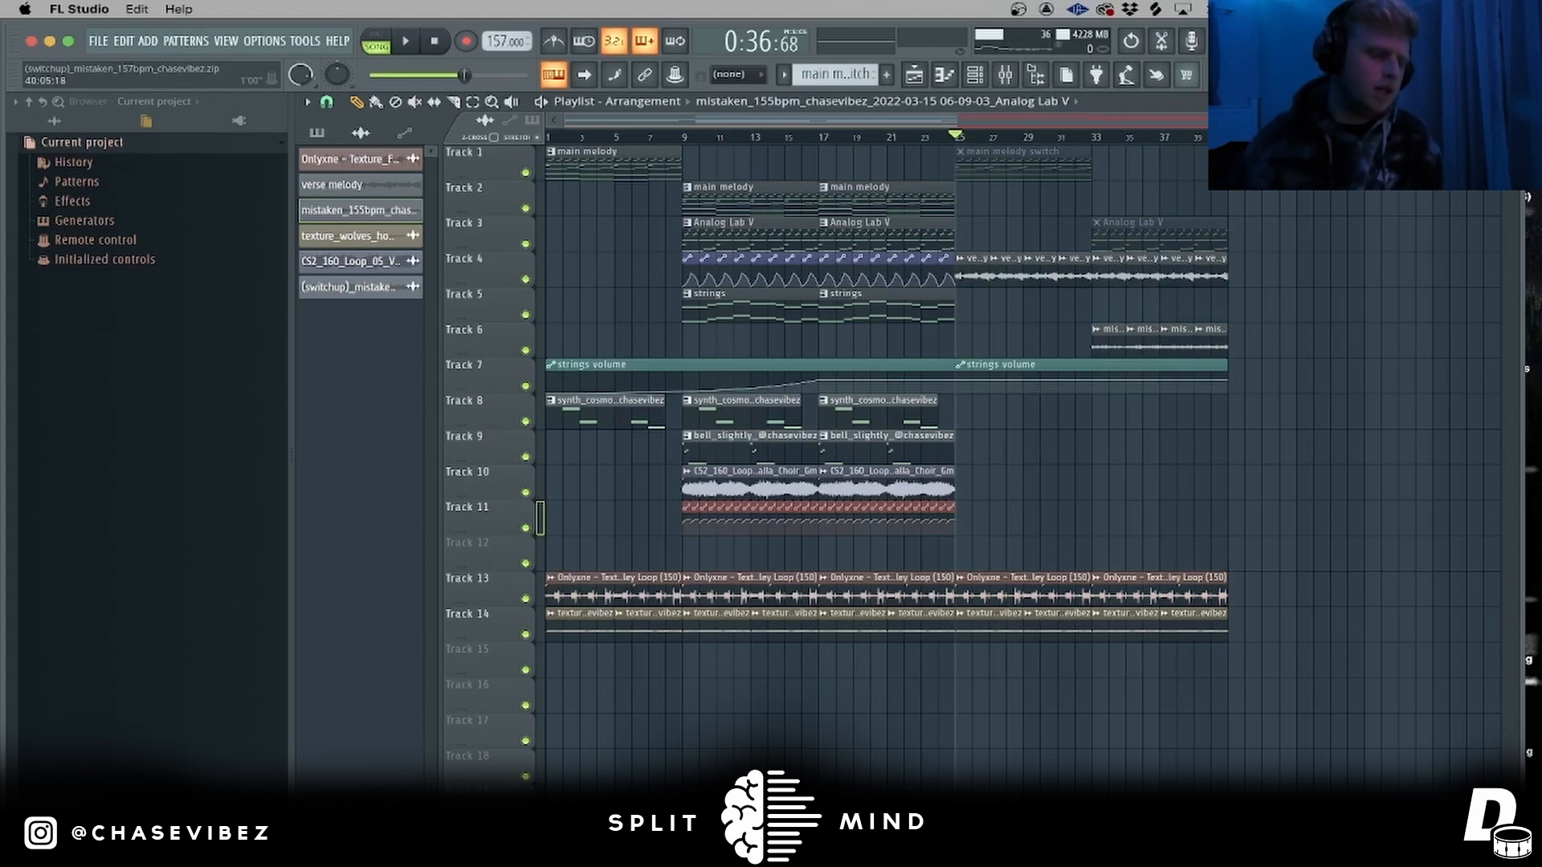
- Delete the existing effect from the Master mixer track and load Fruity Soft Clipper in its first slot
click(548, 138)
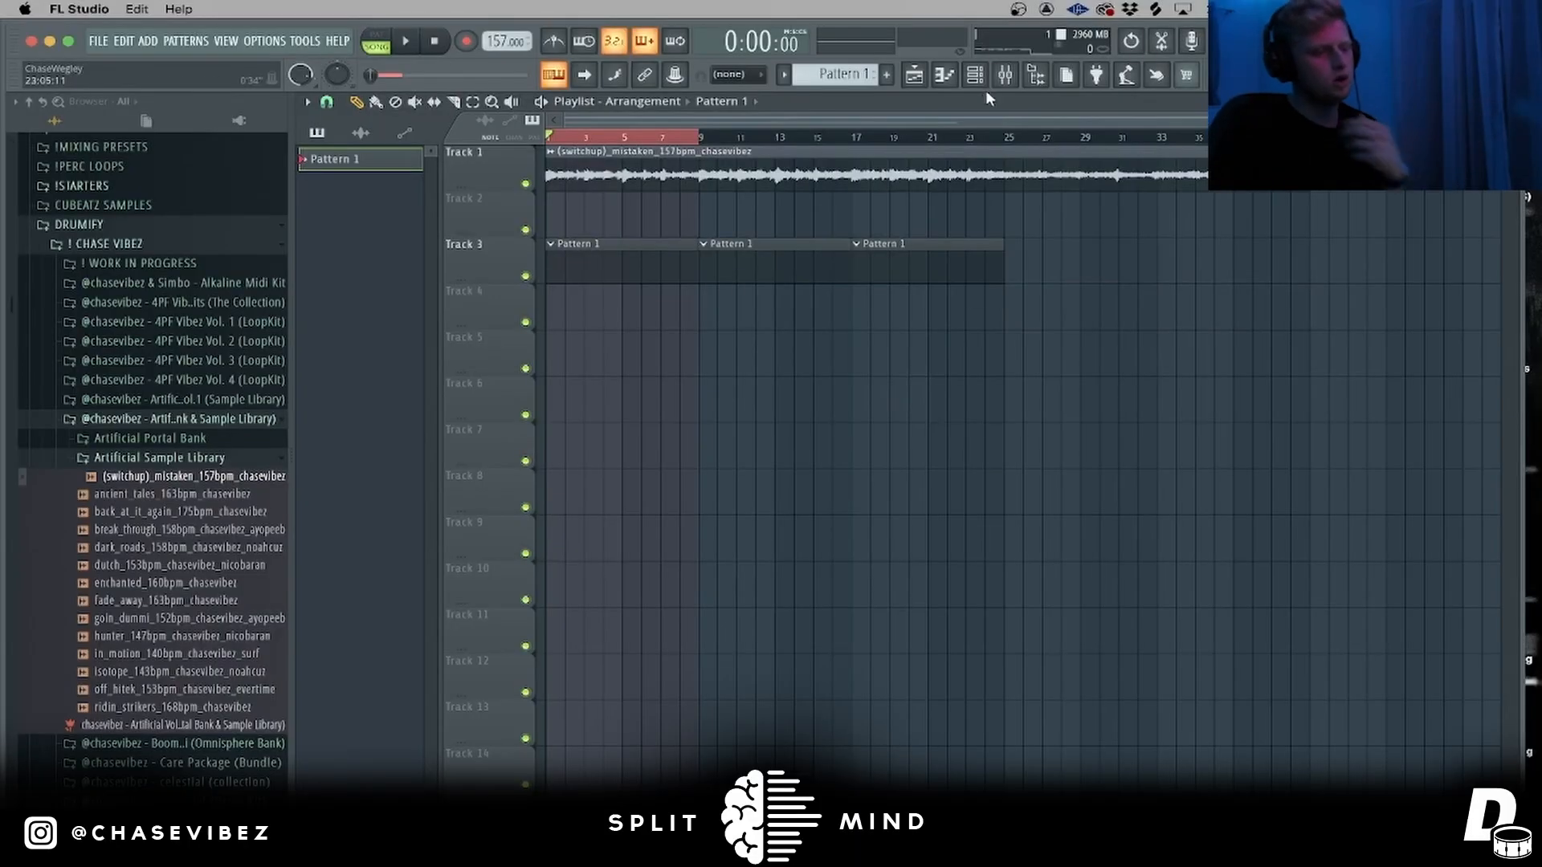
click(1005, 75)
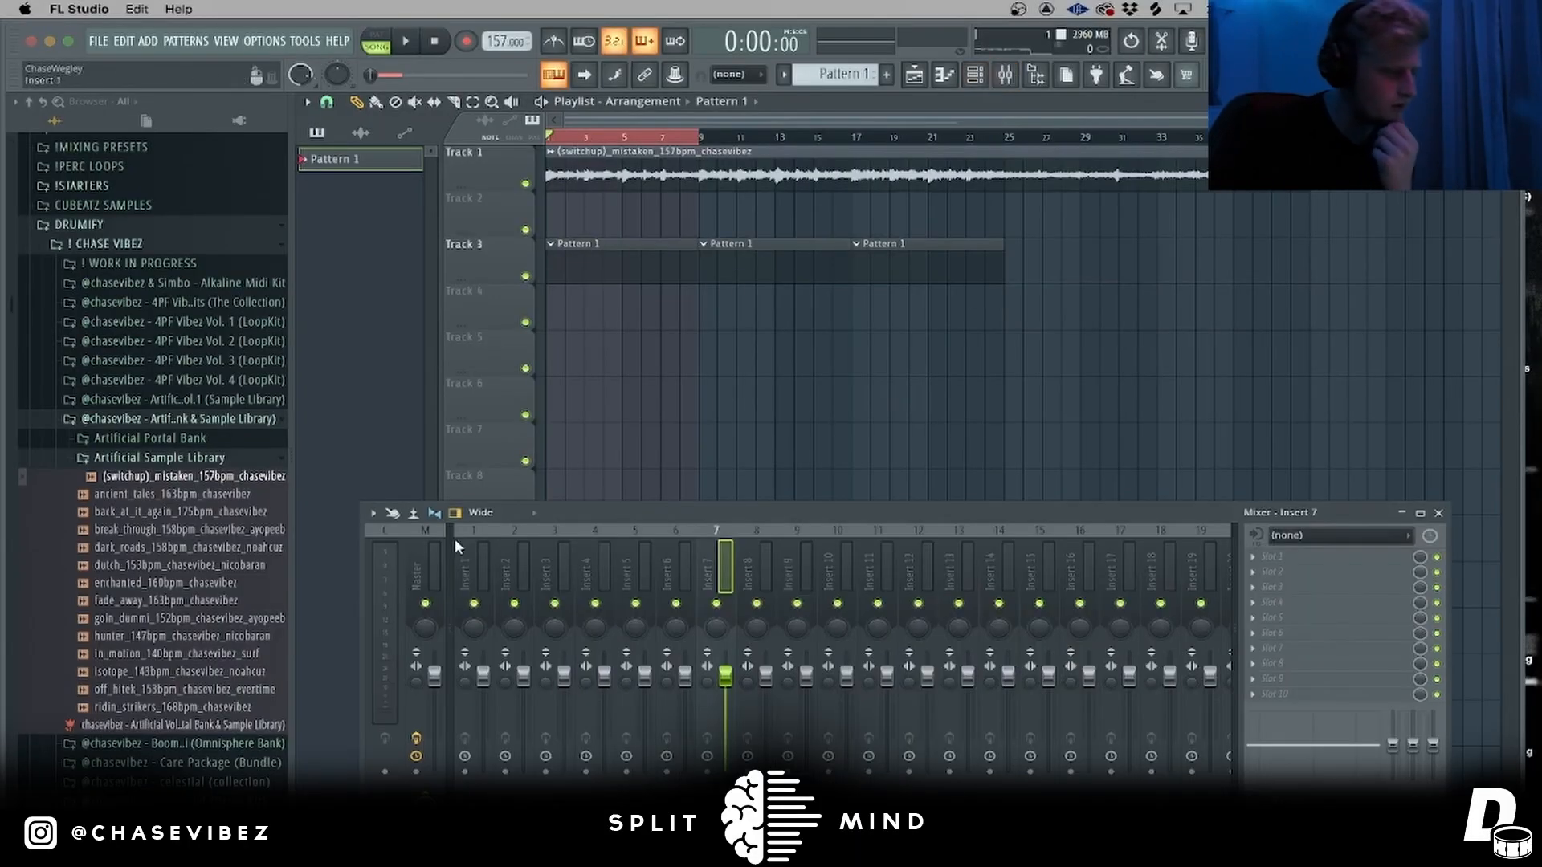
right_click(1276, 704)
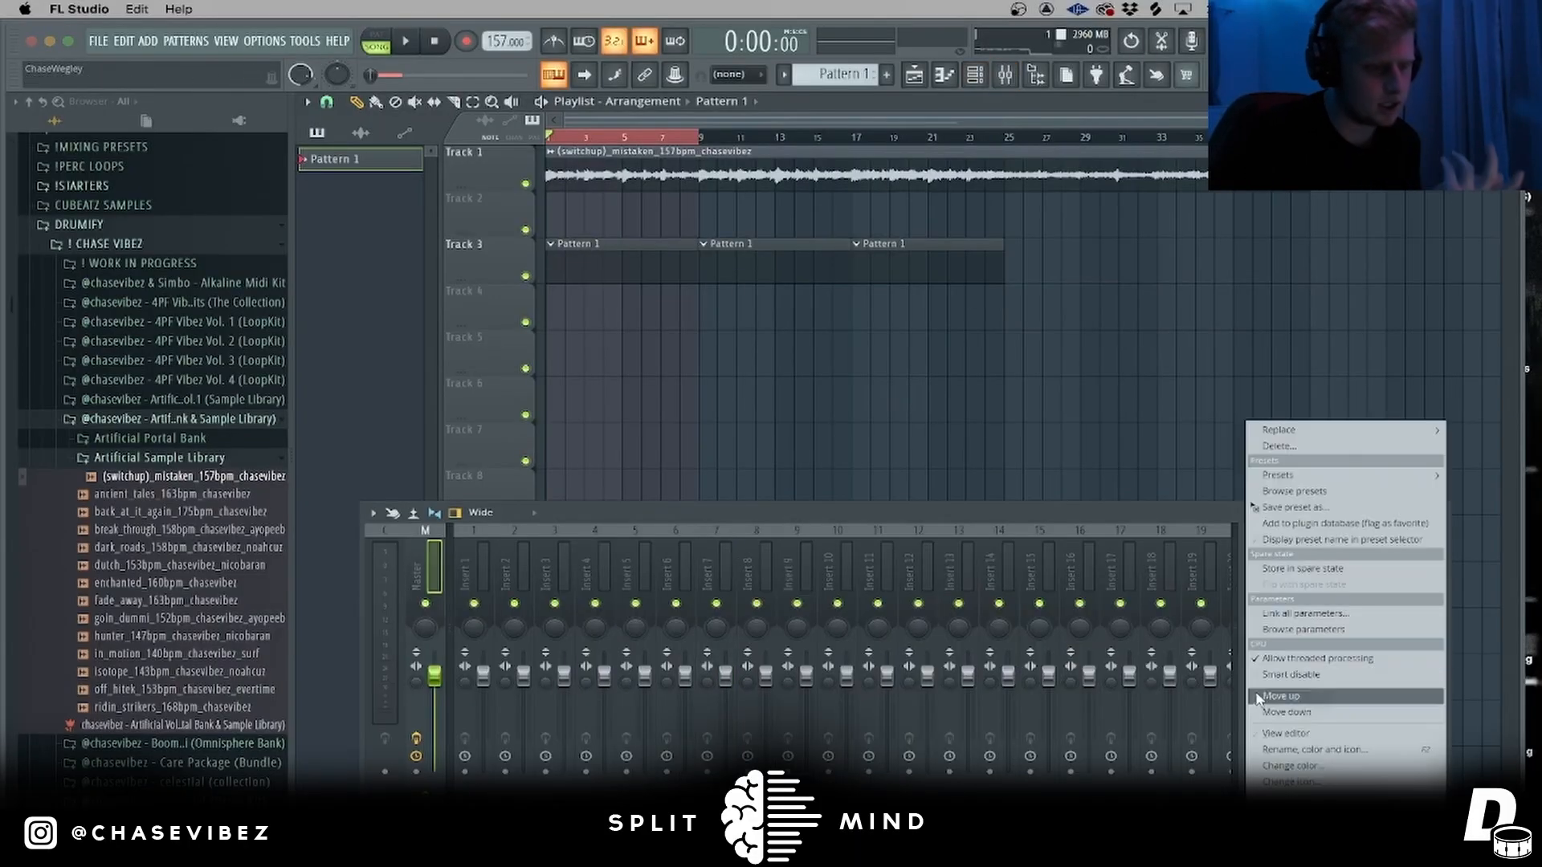
click(1313, 446)
key(Return)
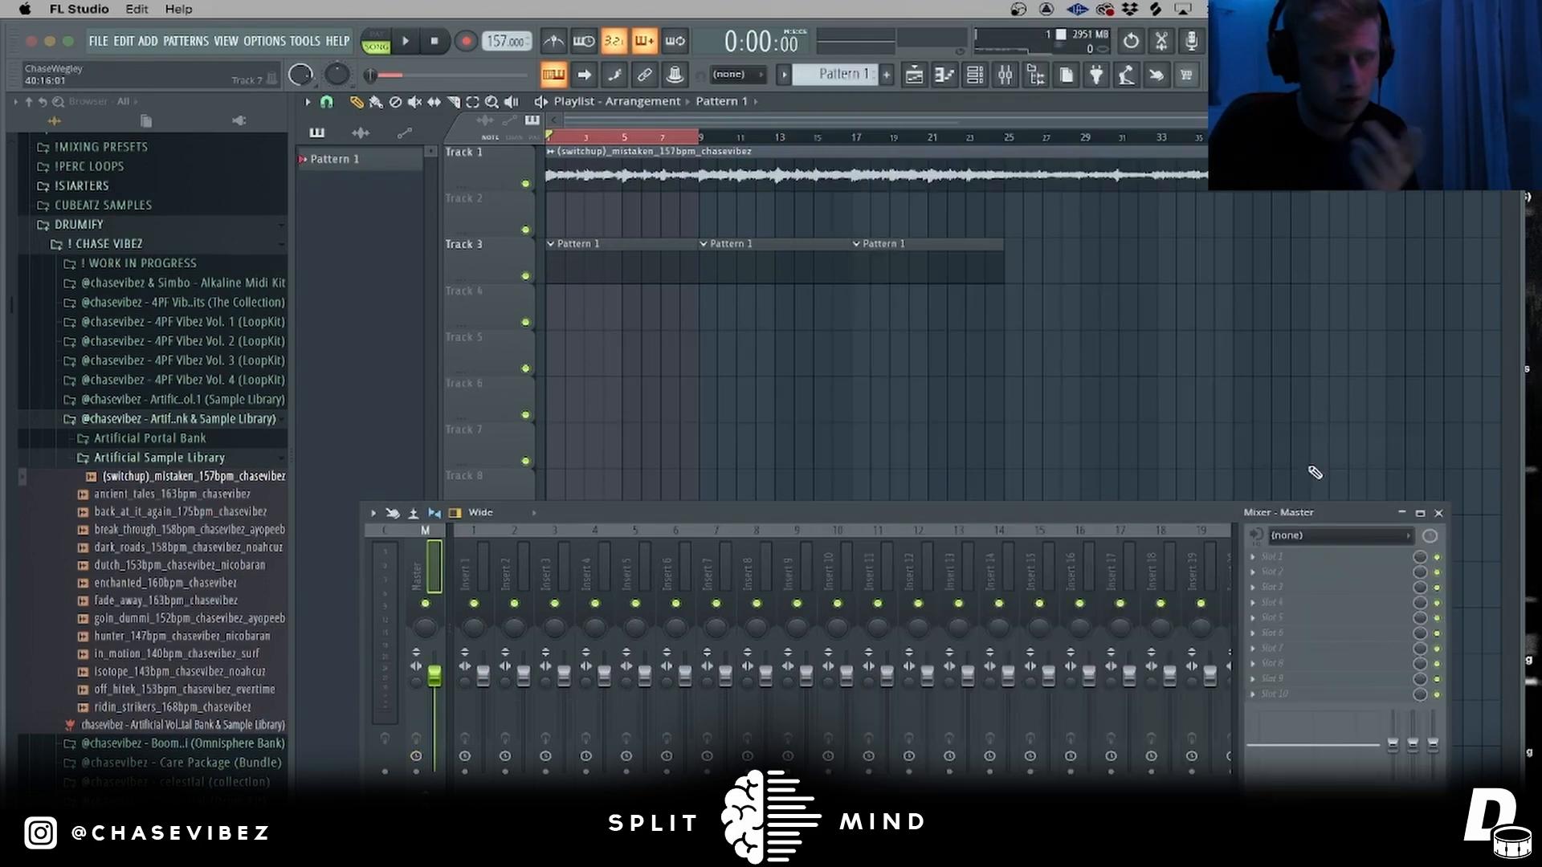
click(1285, 557)
click(867, 49)
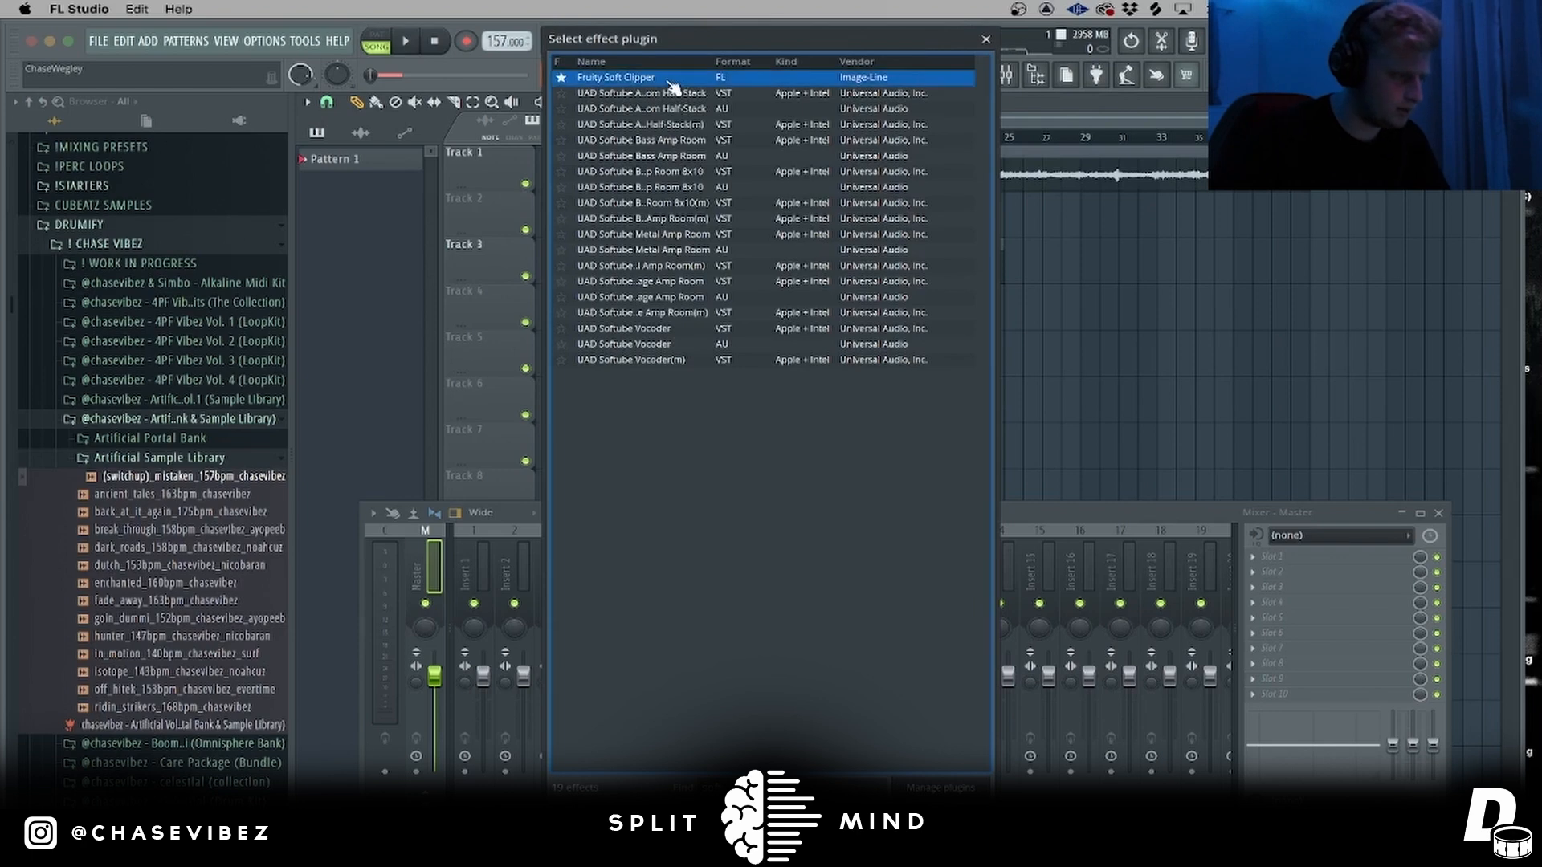
double_click(670, 78)
key(Escape)
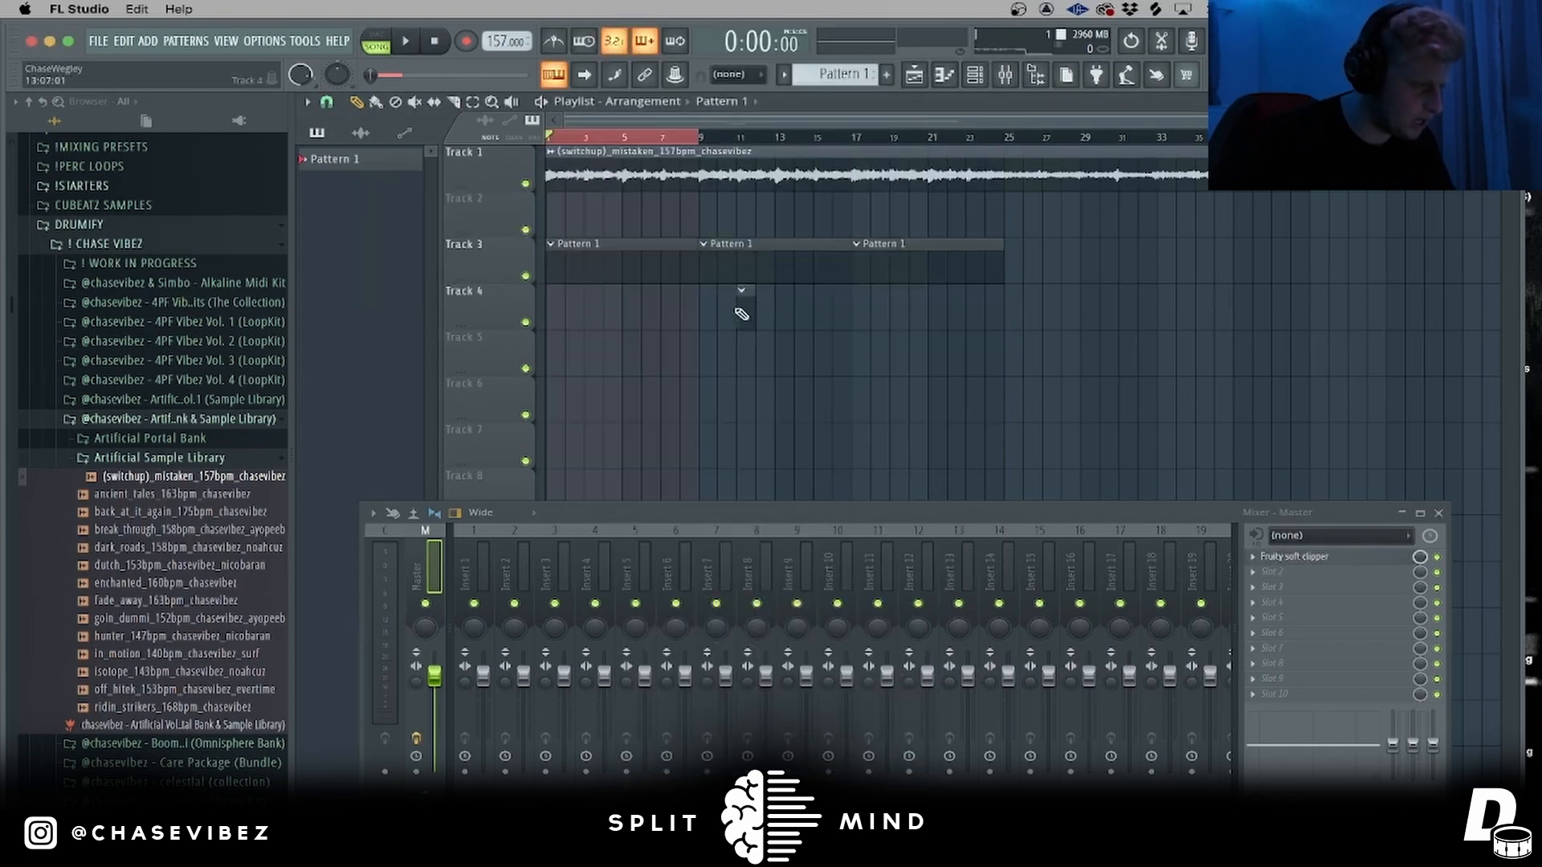
- Expand the Celestial (Drum Kit) folder in the browser and show all channels in the channel rack
click(230, 426)
scroll(240, 429, down, 3)
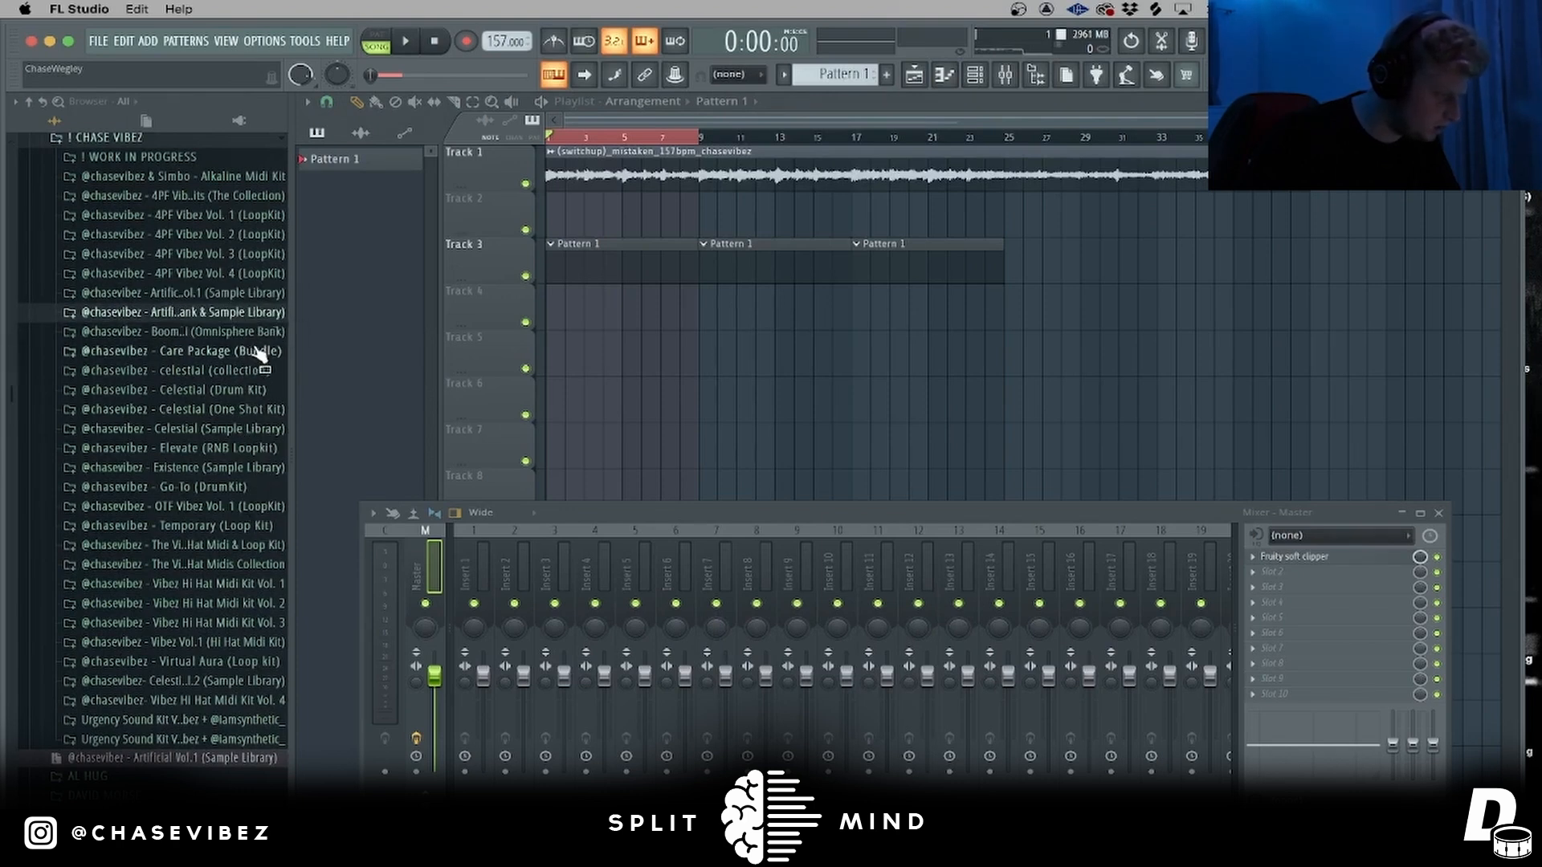
click(269, 394)
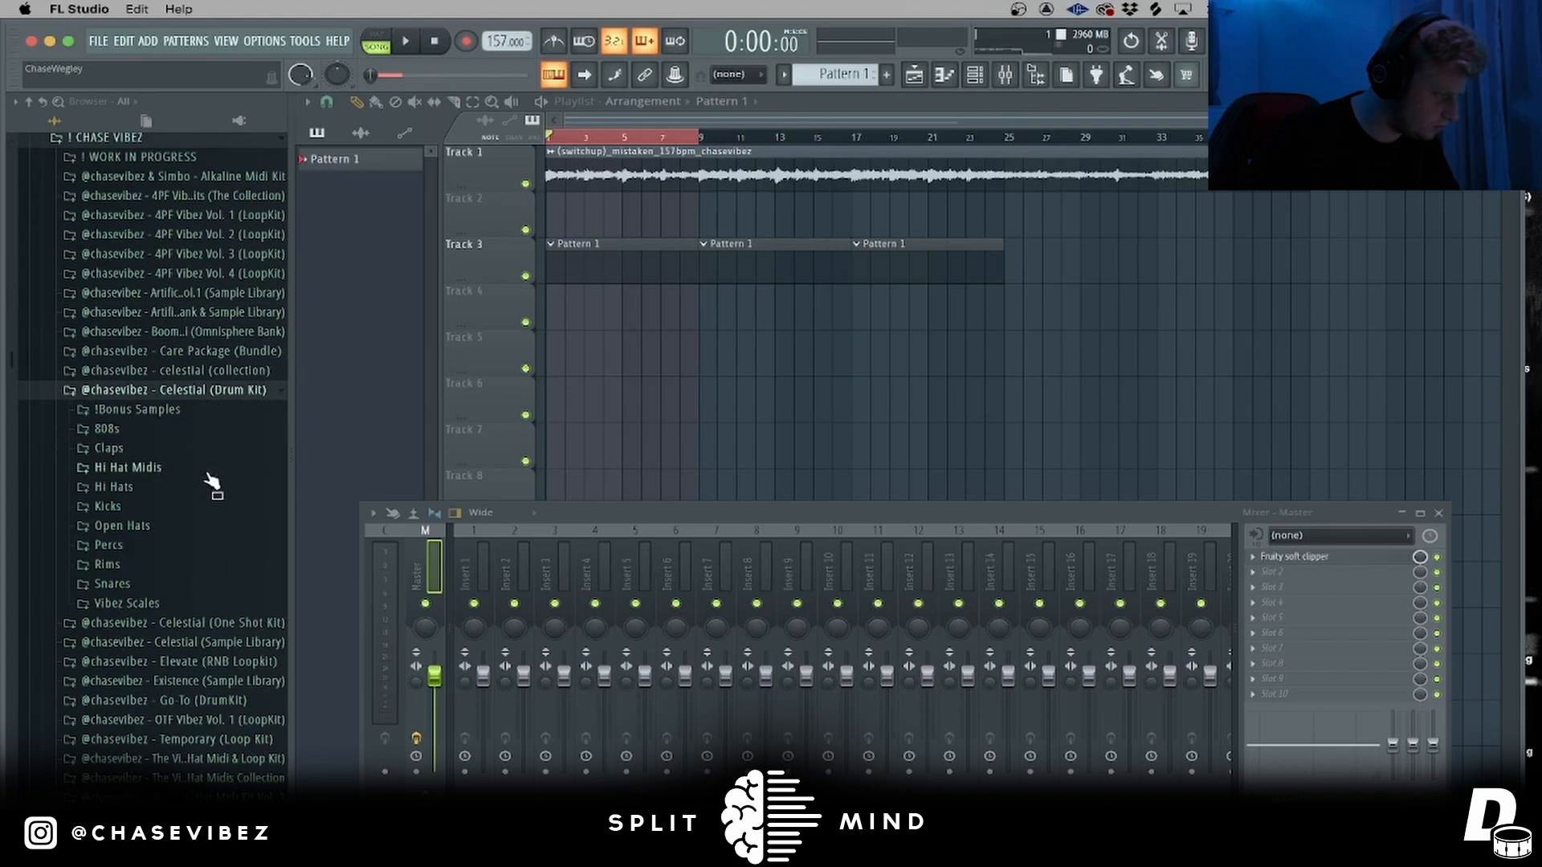
click(210, 448)
click(974, 79)
click(161, 450)
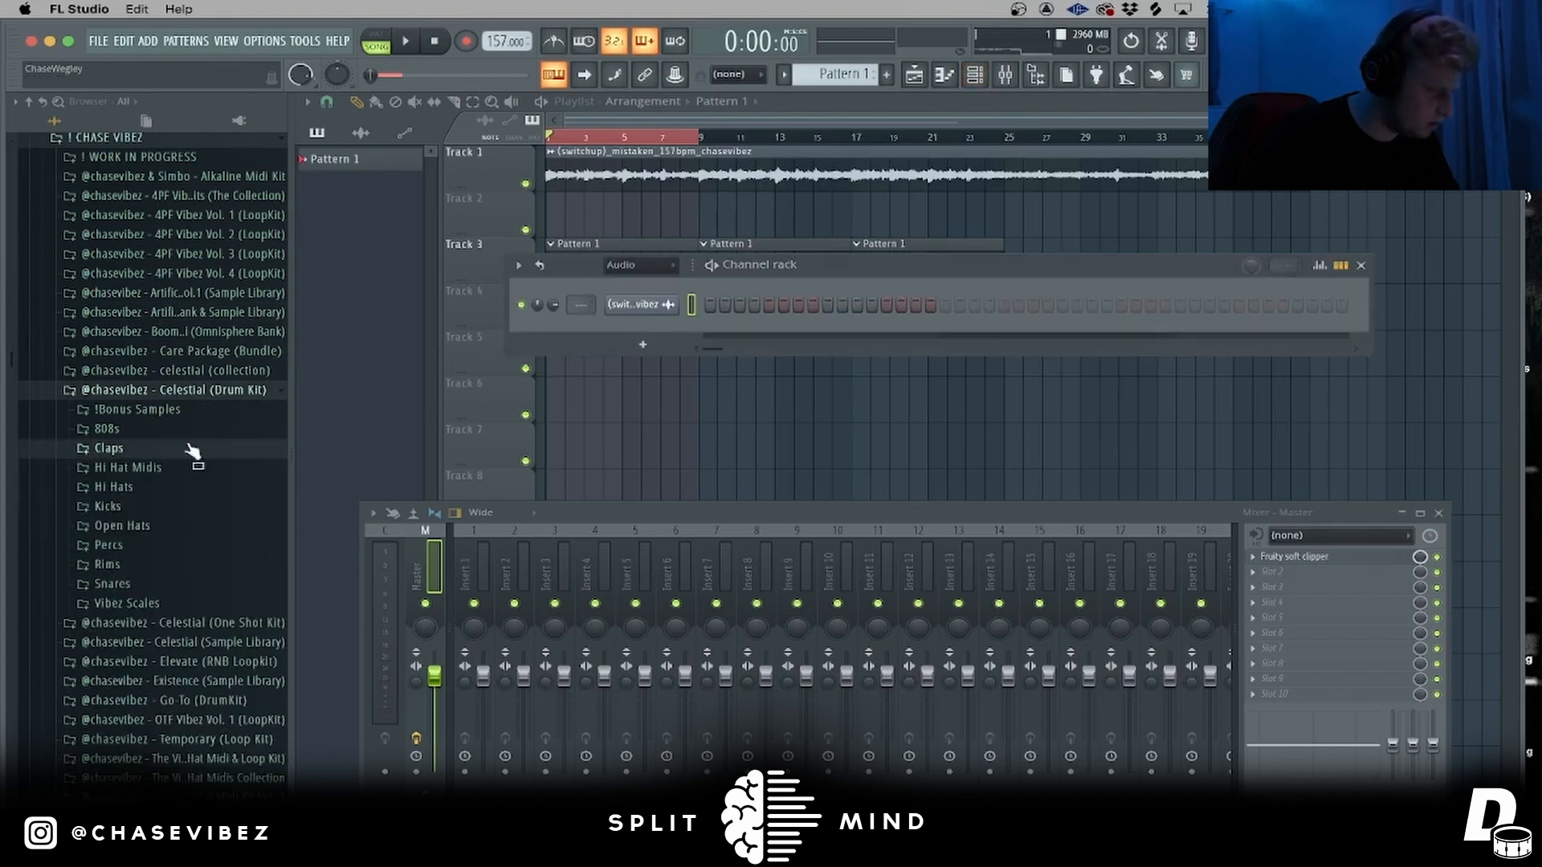
click(640, 265)
click(642, 285)
drag(850, 270, 829, 297)
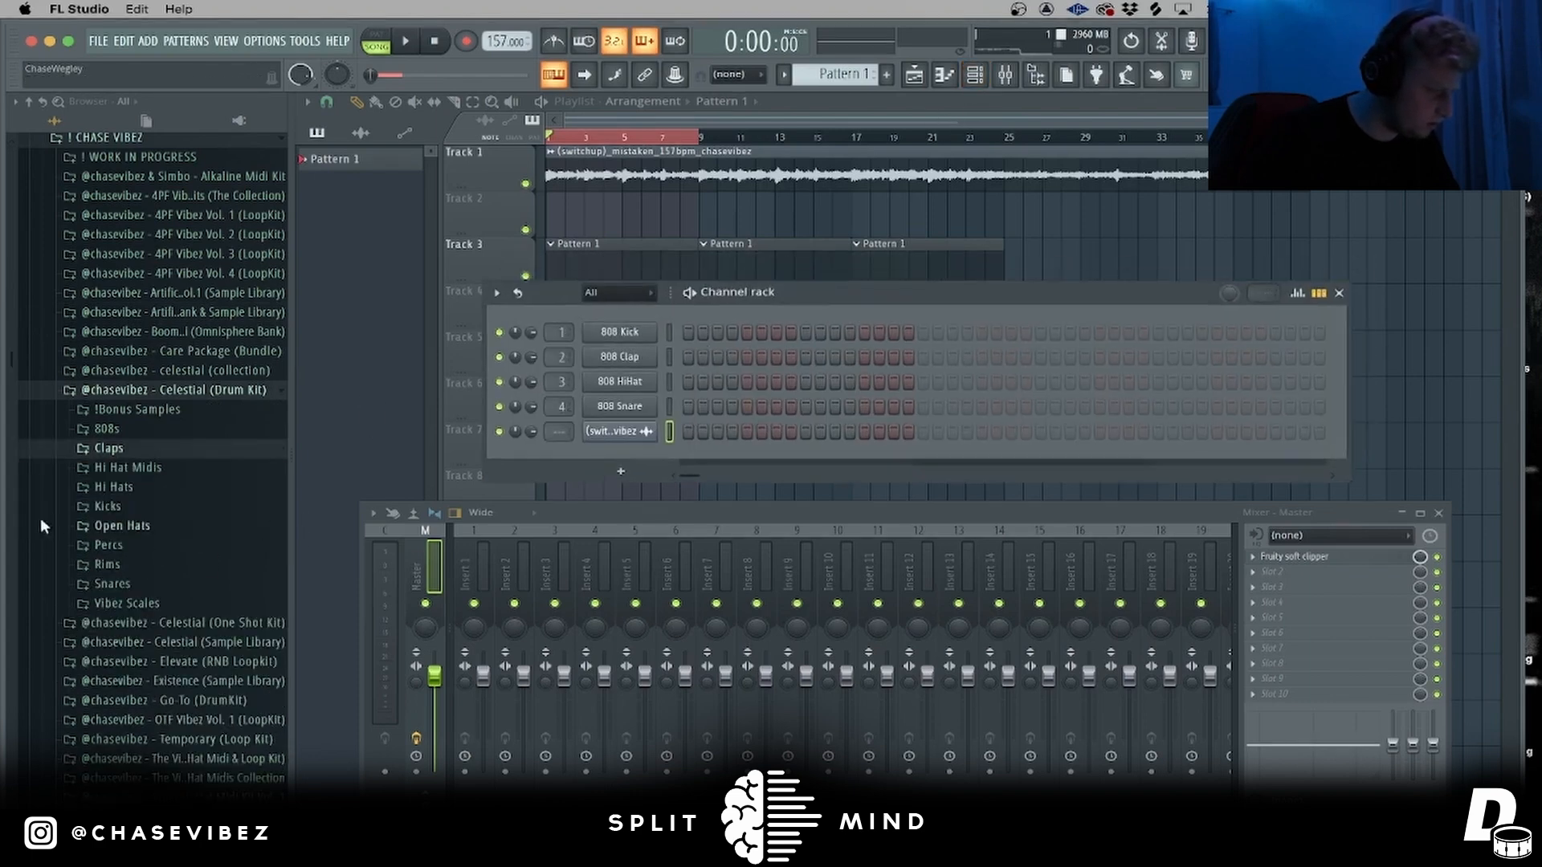
- Audition the kit's claps, load [Clap] Regular onto the 808 Clap channel, and start playback
click(142, 450)
click(179, 473)
click(179, 489)
click(174, 507)
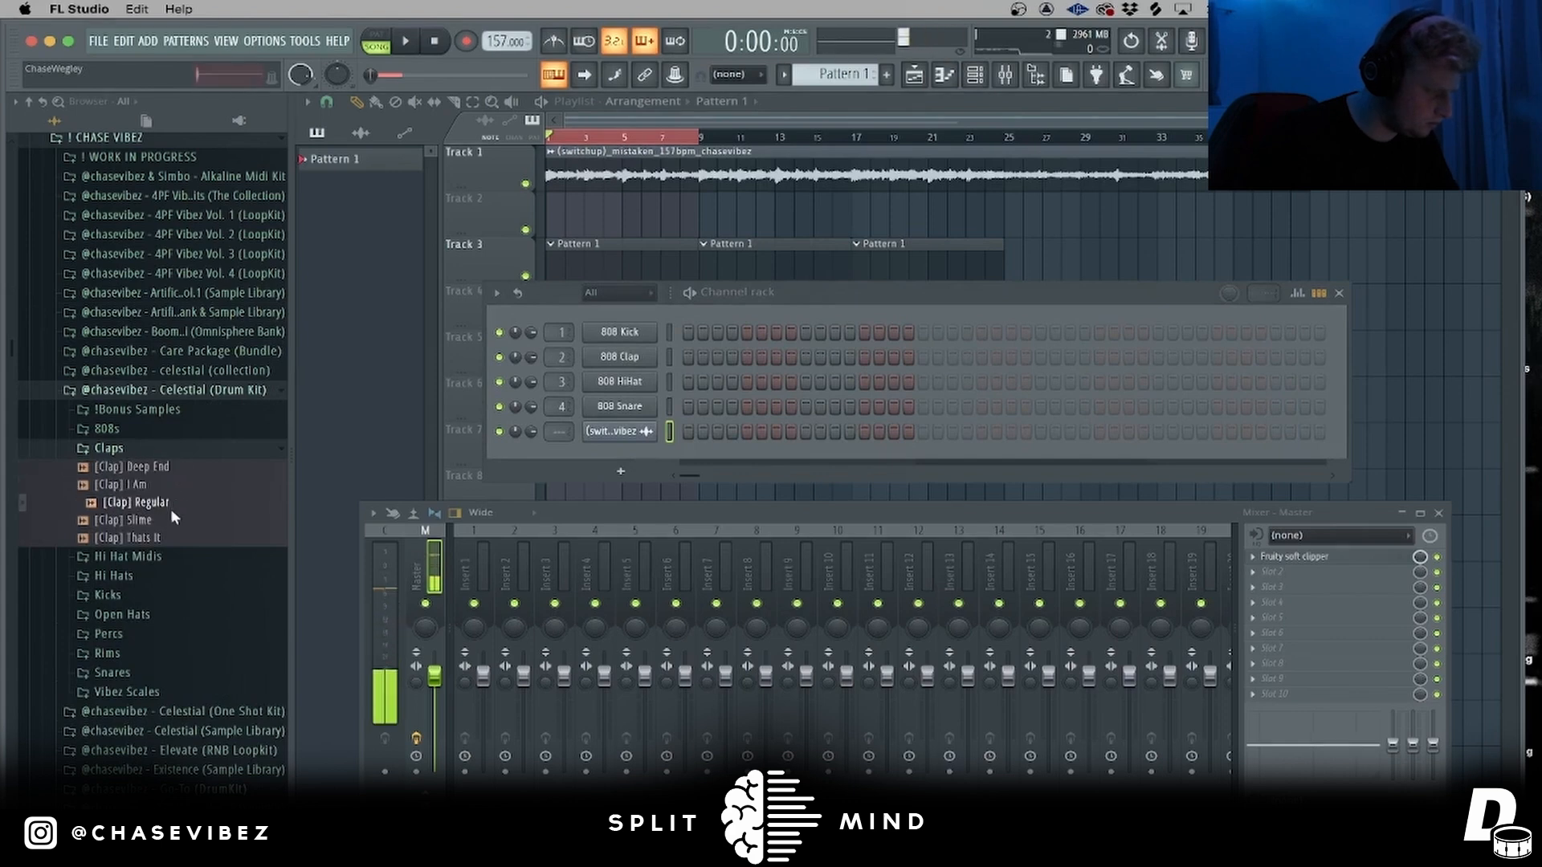
drag(168, 512, 410, 428)
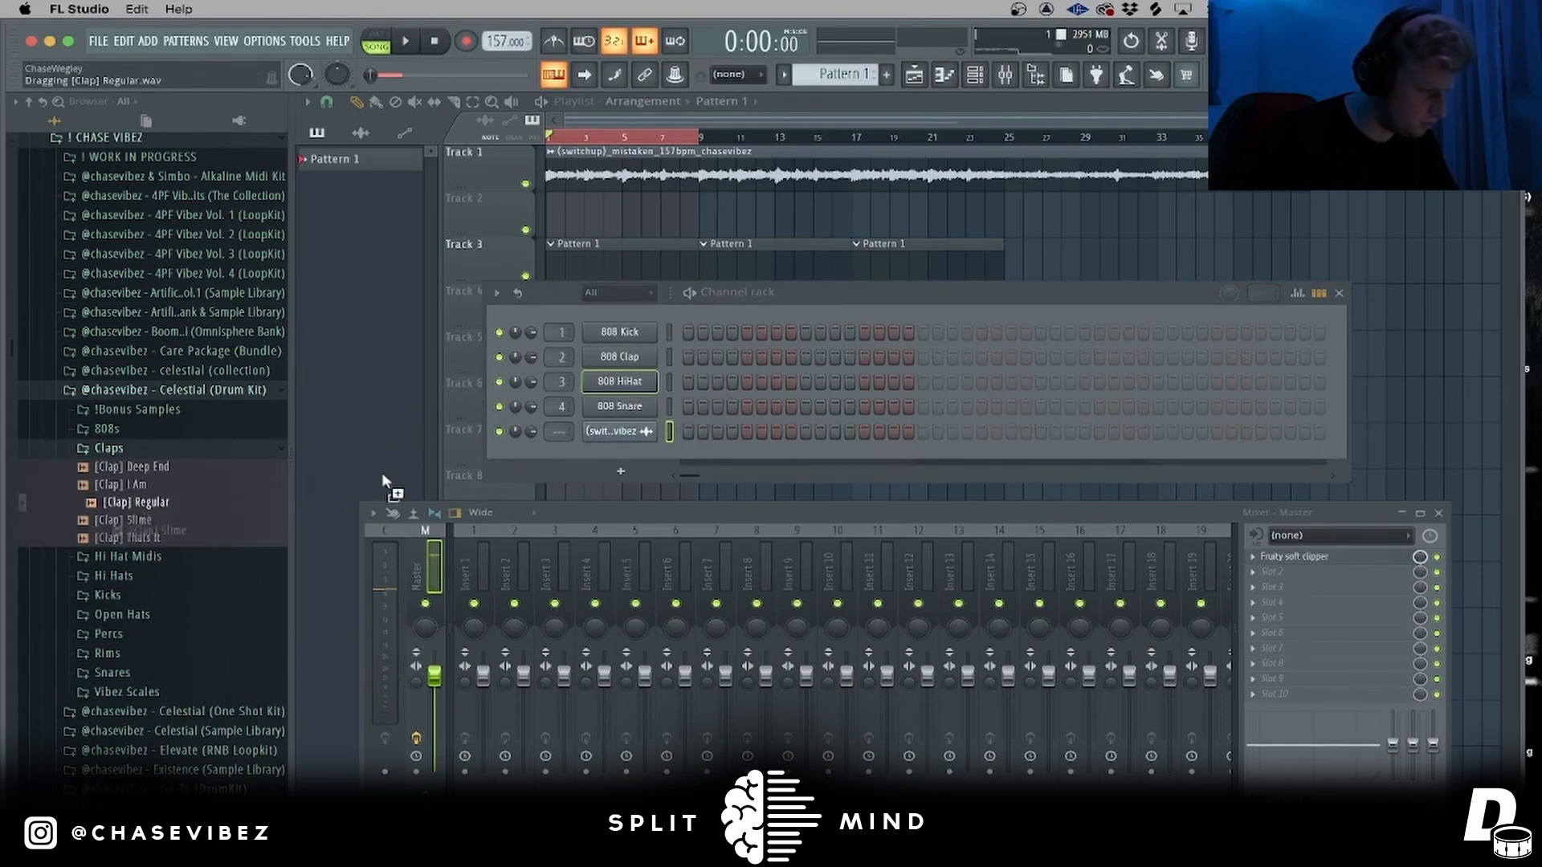
drag(650, 358, 652, 358)
key(space)
- Place a clap hit in the clap's piano roll and duplicate it once per bar through bar 9
right_click(648, 366)
click(682, 355)
drag(456, 135, 371, 135)
key(super+b)
key(super+b)
key(super+b)
key(super+b)
key(super+b)
key(super+b)
key(super+b)
key(super+b)
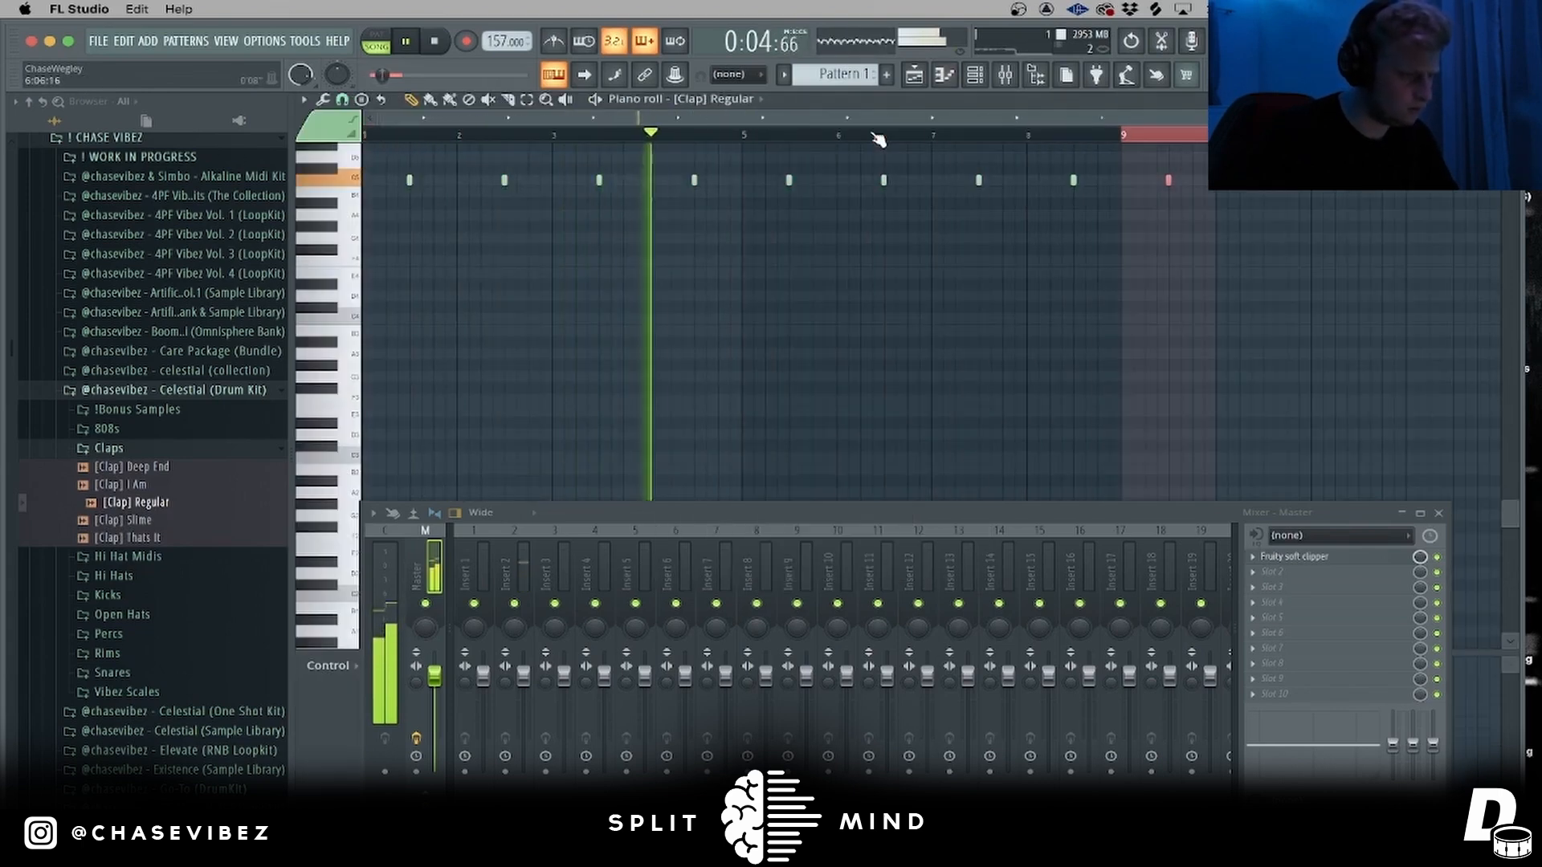
- Route the [Clap] Regular channel to mixer insert 11
right_click(898, 539)
mouse_move(986, 516)
click(1124, 520)
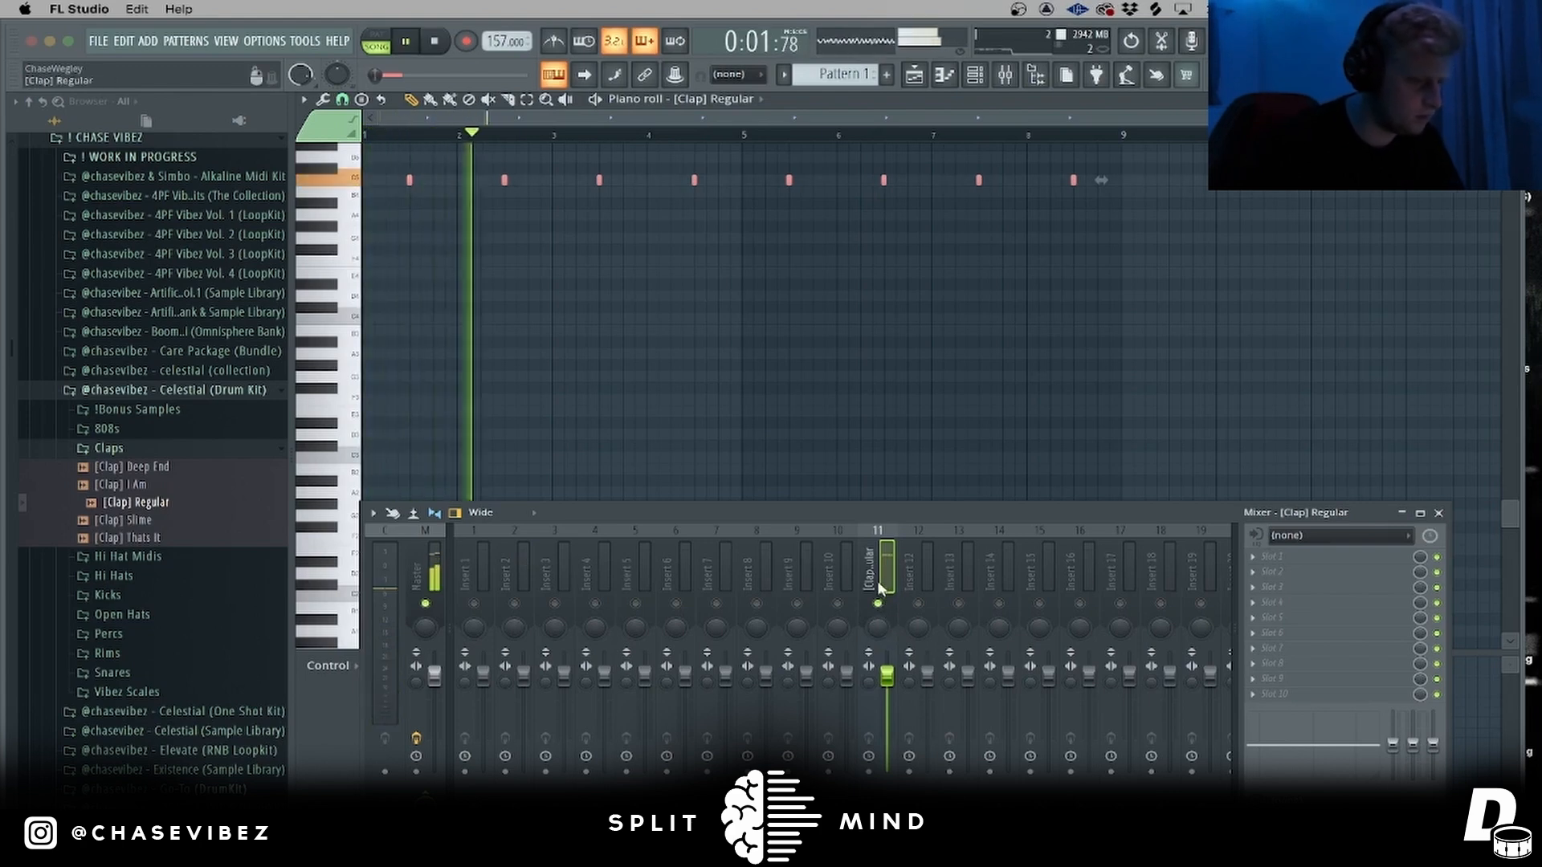
- Route the (switchup) mistaken sample channel to mixer insert 2 and check it soloed, then with all tracks enabled
click(986, 79)
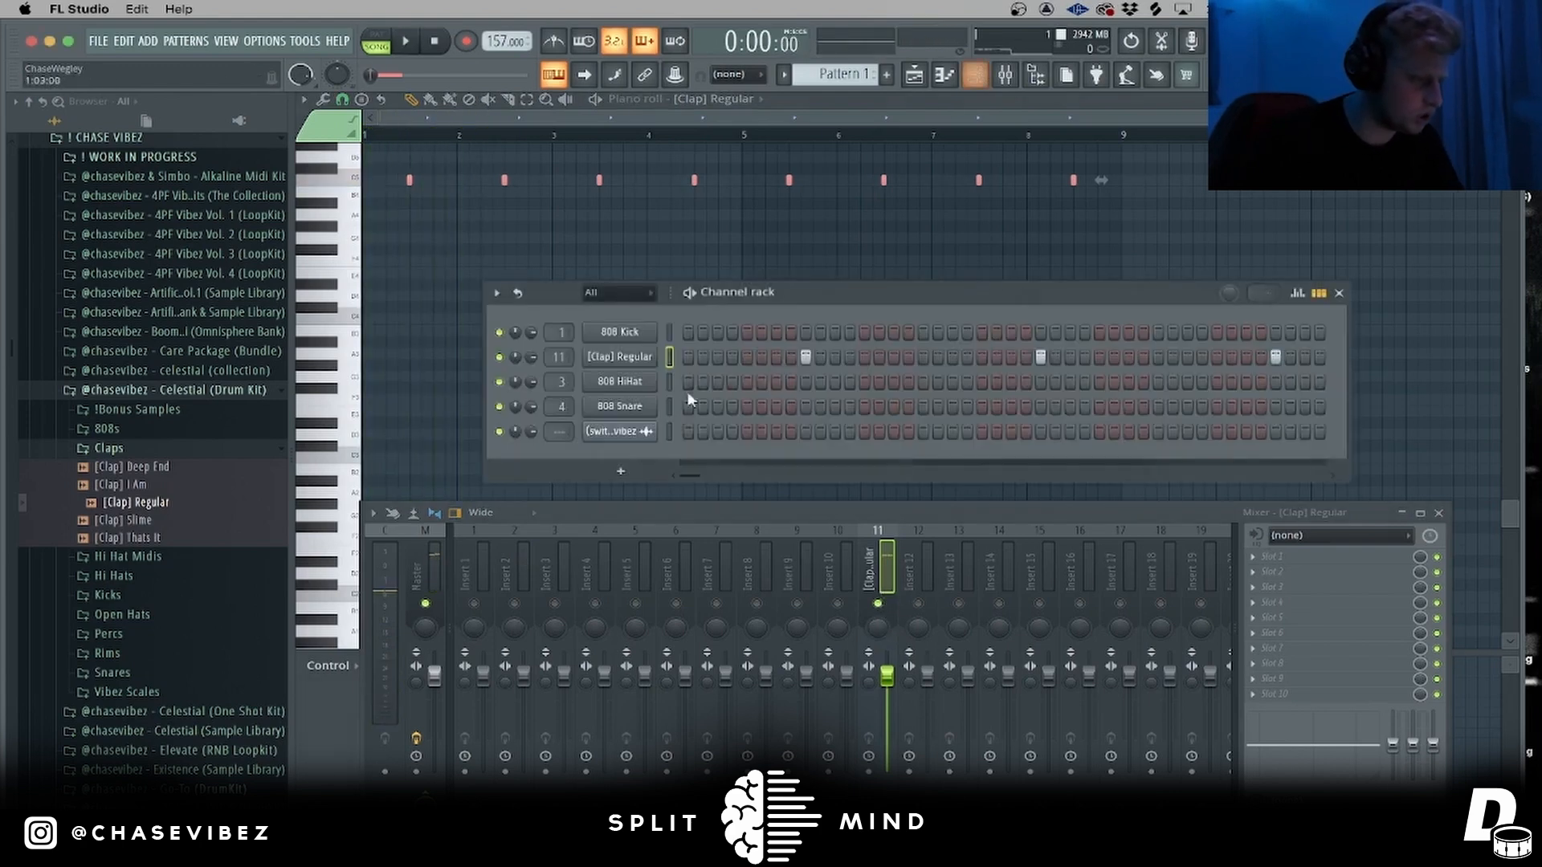
click(666, 432)
click(968, 339)
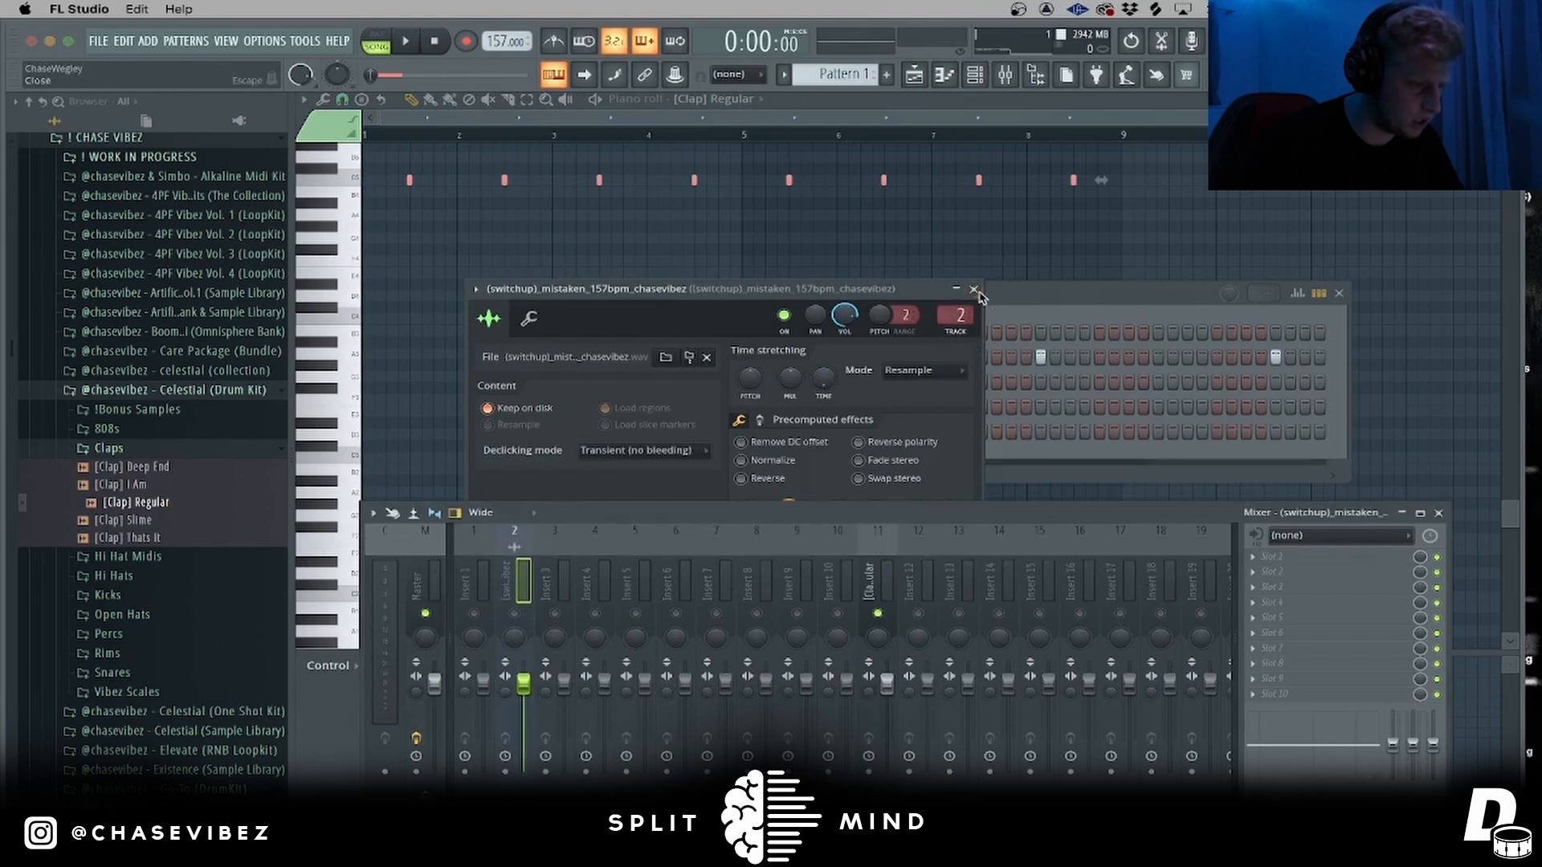
click(973, 289)
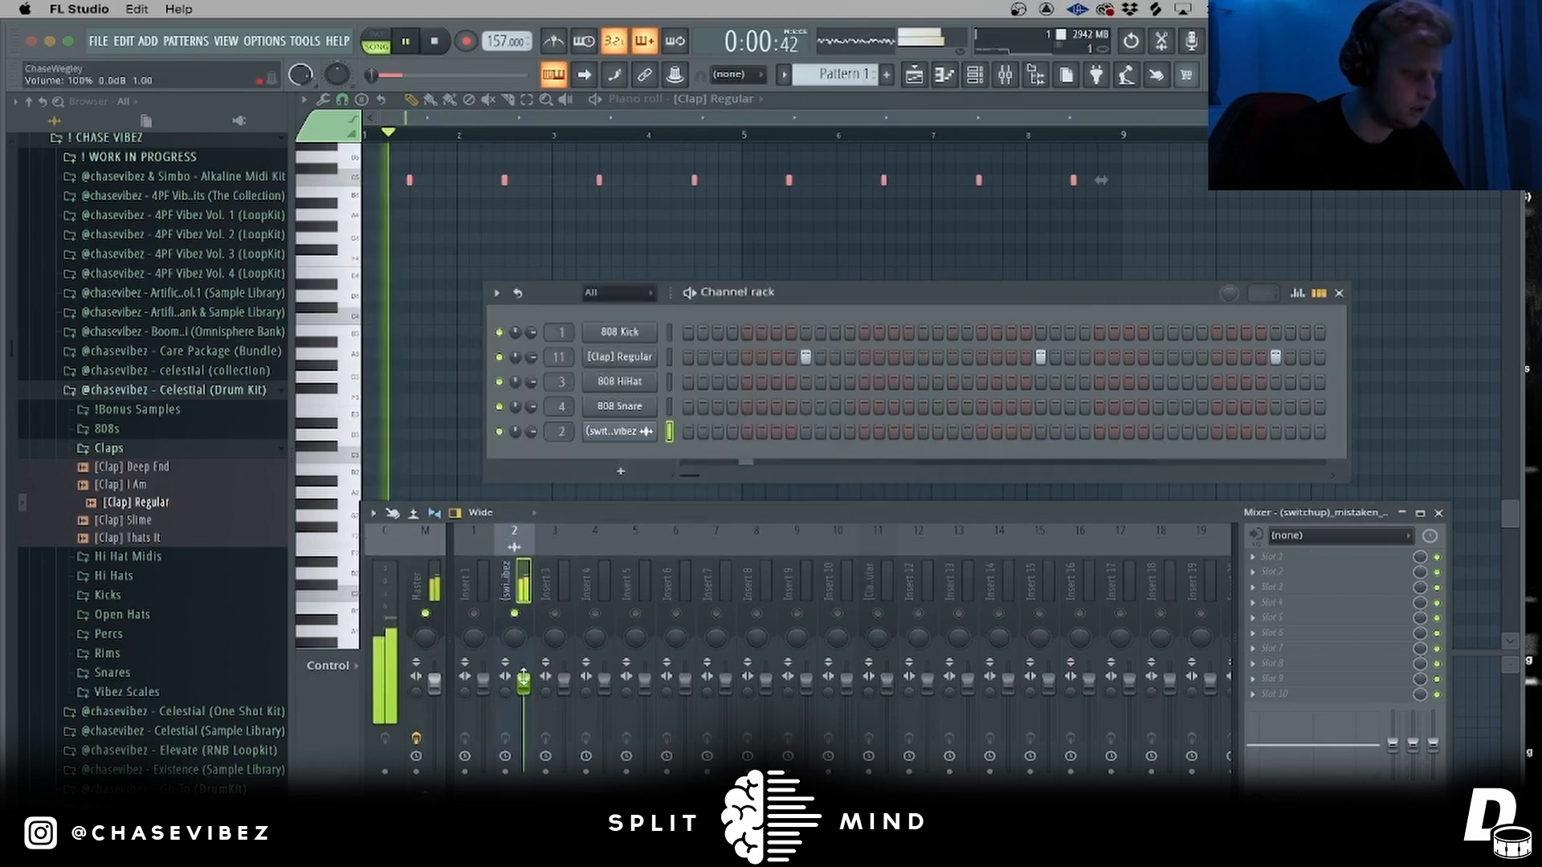
right_click(518, 614)
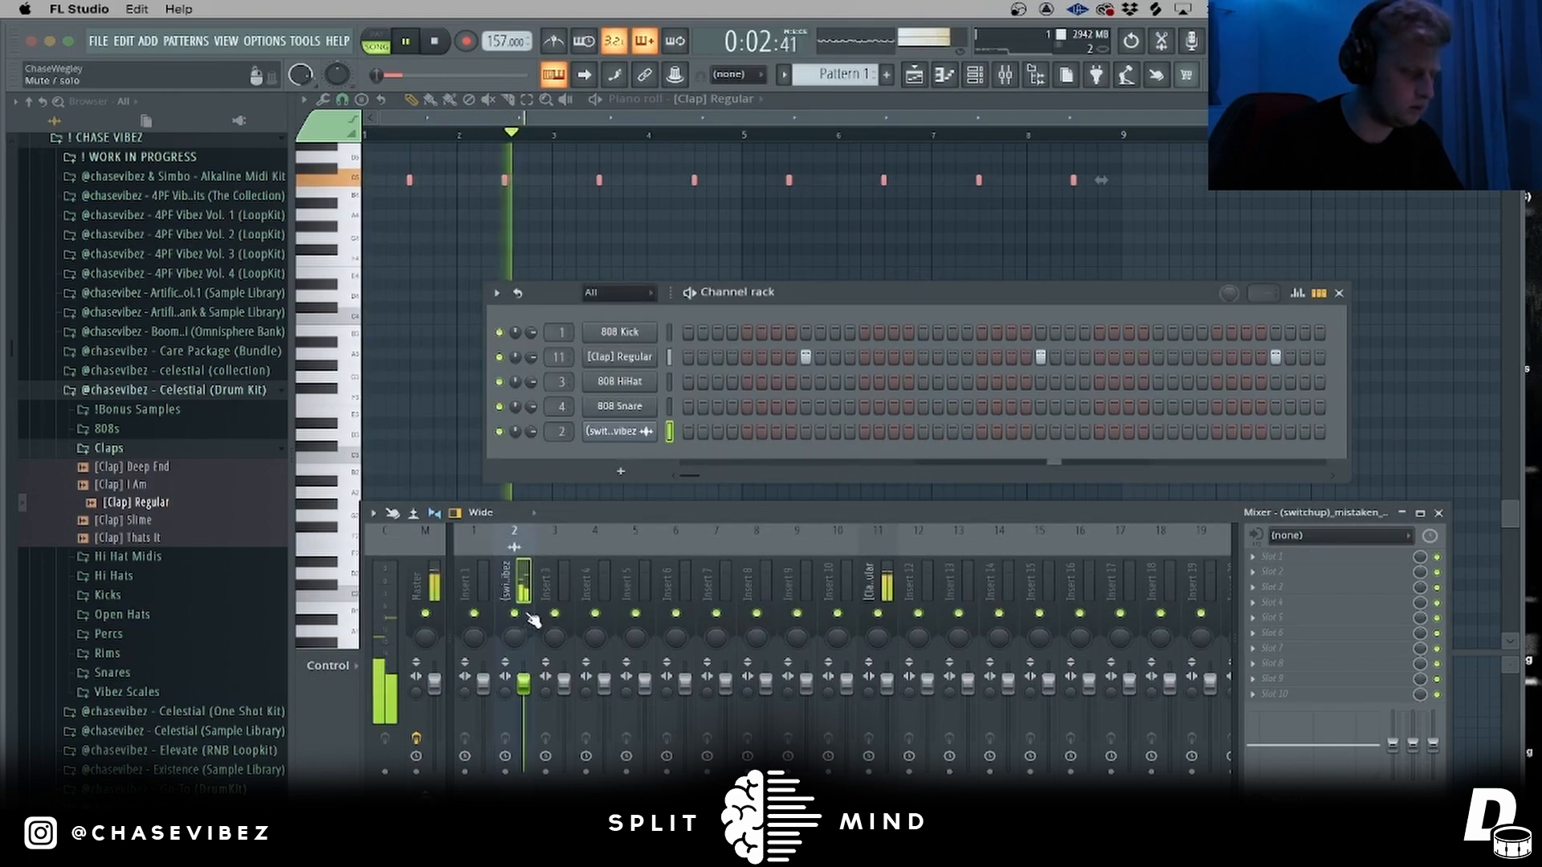
- Load [Snare] Hittin onto the 808 HiHat channel and add [Snare] Patek beneath the clap, doubling its hits
click(157, 453)
click(182, 578)
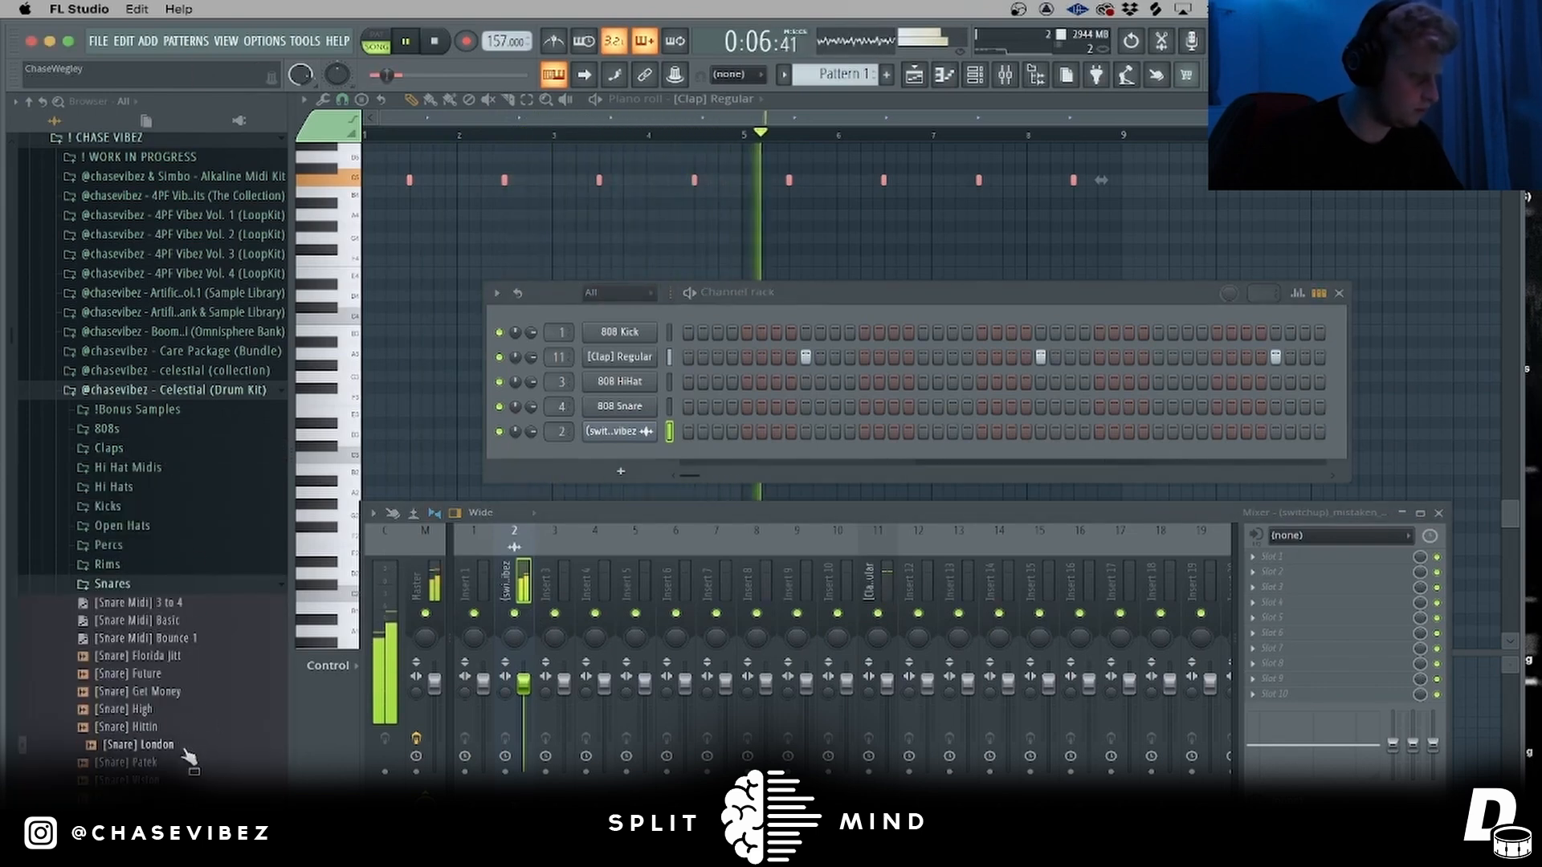
drag(157, 737, 619, 382)
drag(171, 764, 675, 370)
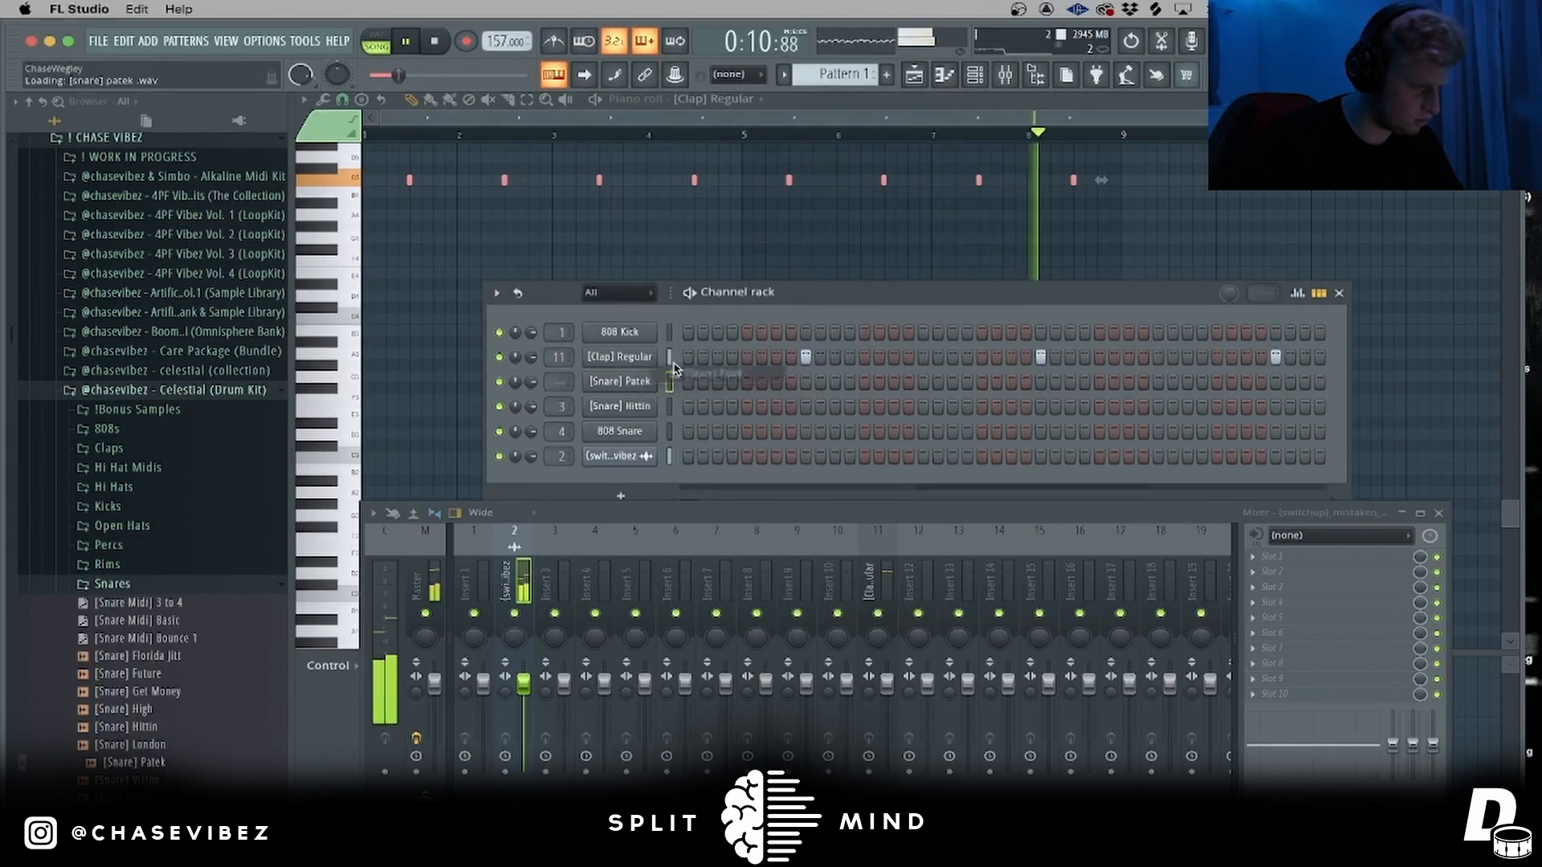
- Replace [Snare] Hittin with [Hi Hat] Hit 3 and fill that channel on every second step
click(205, 488)
drag(133, 523, 665, 407)
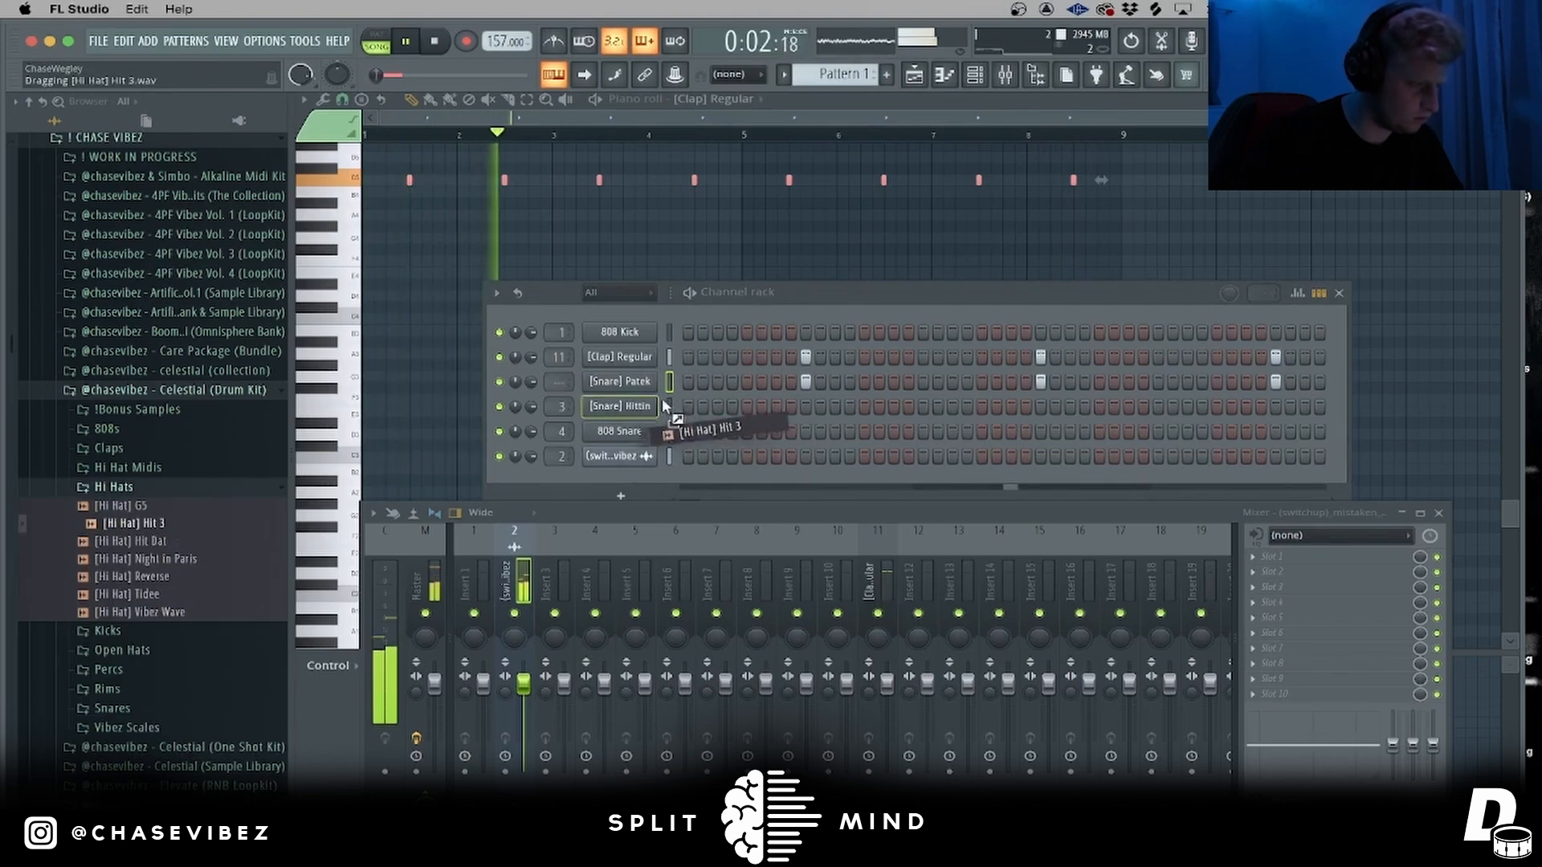
right_click(654, 400)
click(864, 459)
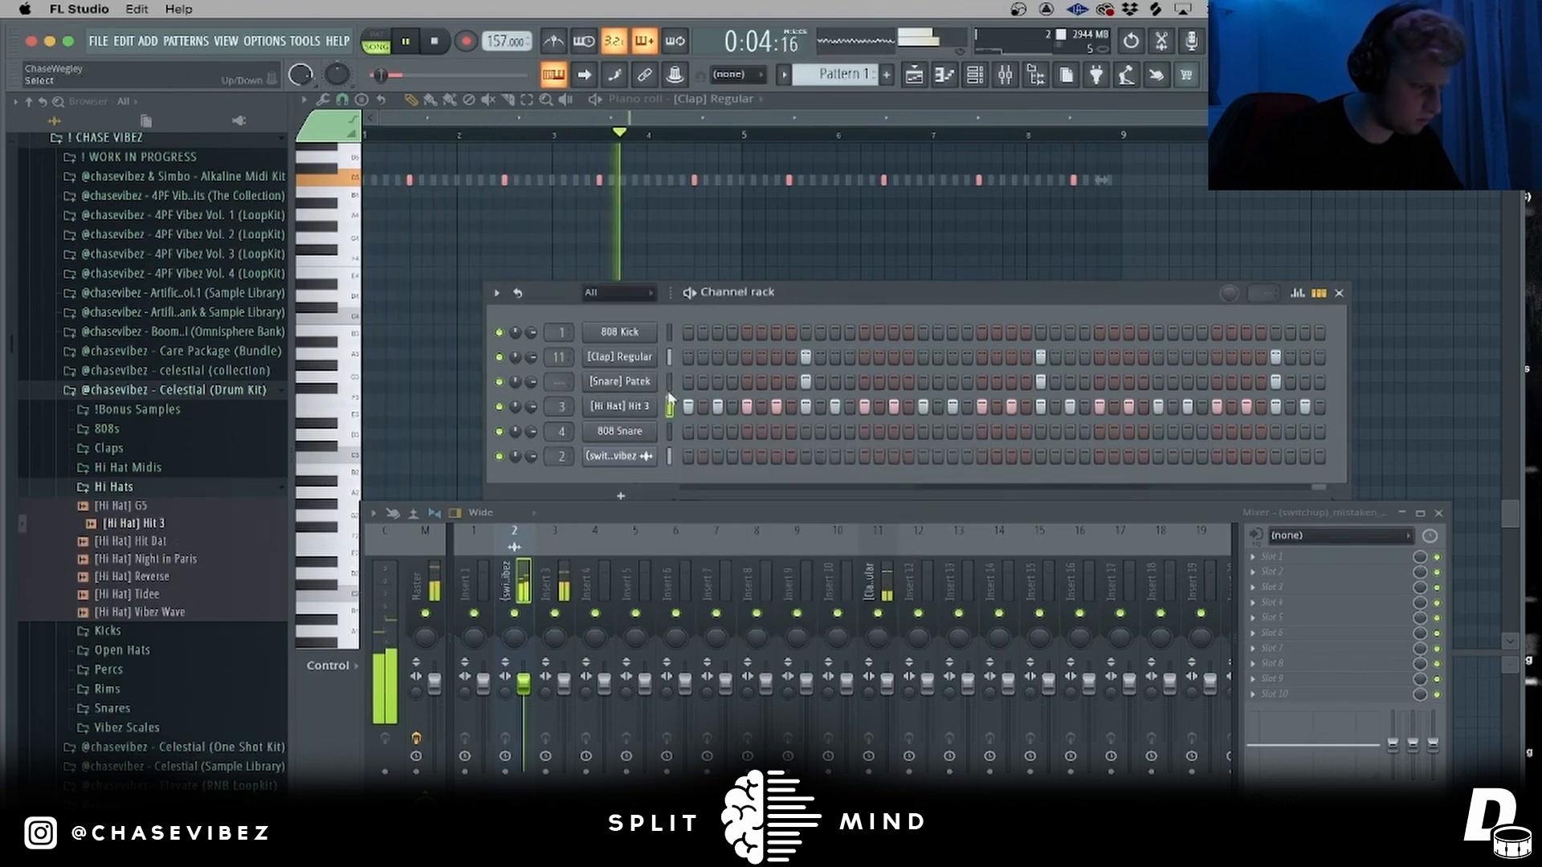
- Route the [Snare] Patek channel to mixer insert 12
right_click(915, 571)
click(1137, 526)
right_click(910, 576)
mouse_move(1084, 514)
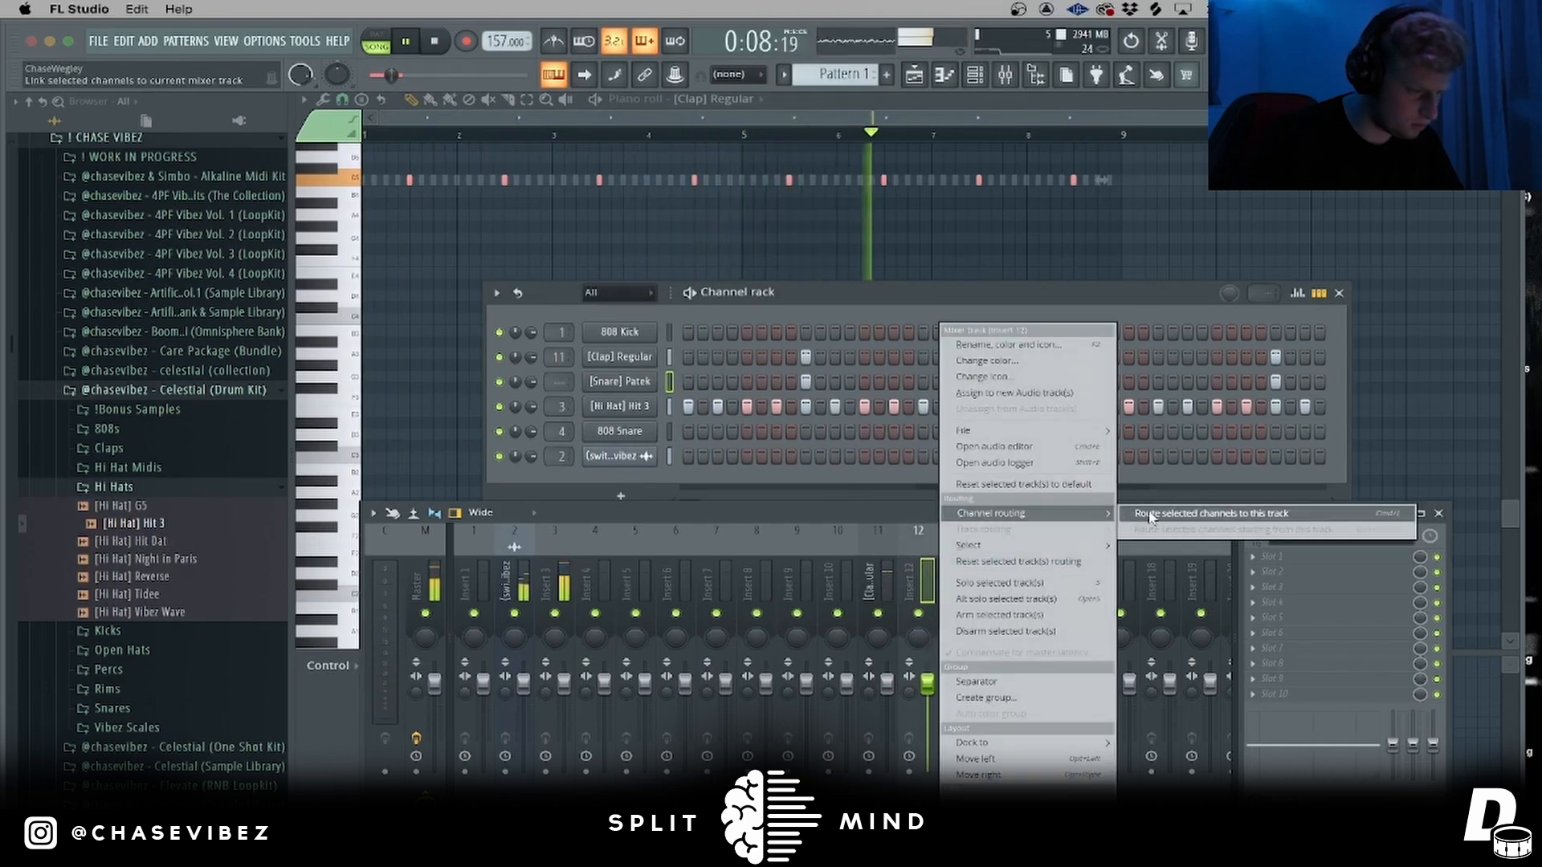
click(1154, 515)
- Check the [Hi Hat] Hit 3 channel settings, and lower the Patek snare's mixer level to 82% while soloing it
click(630, 407)
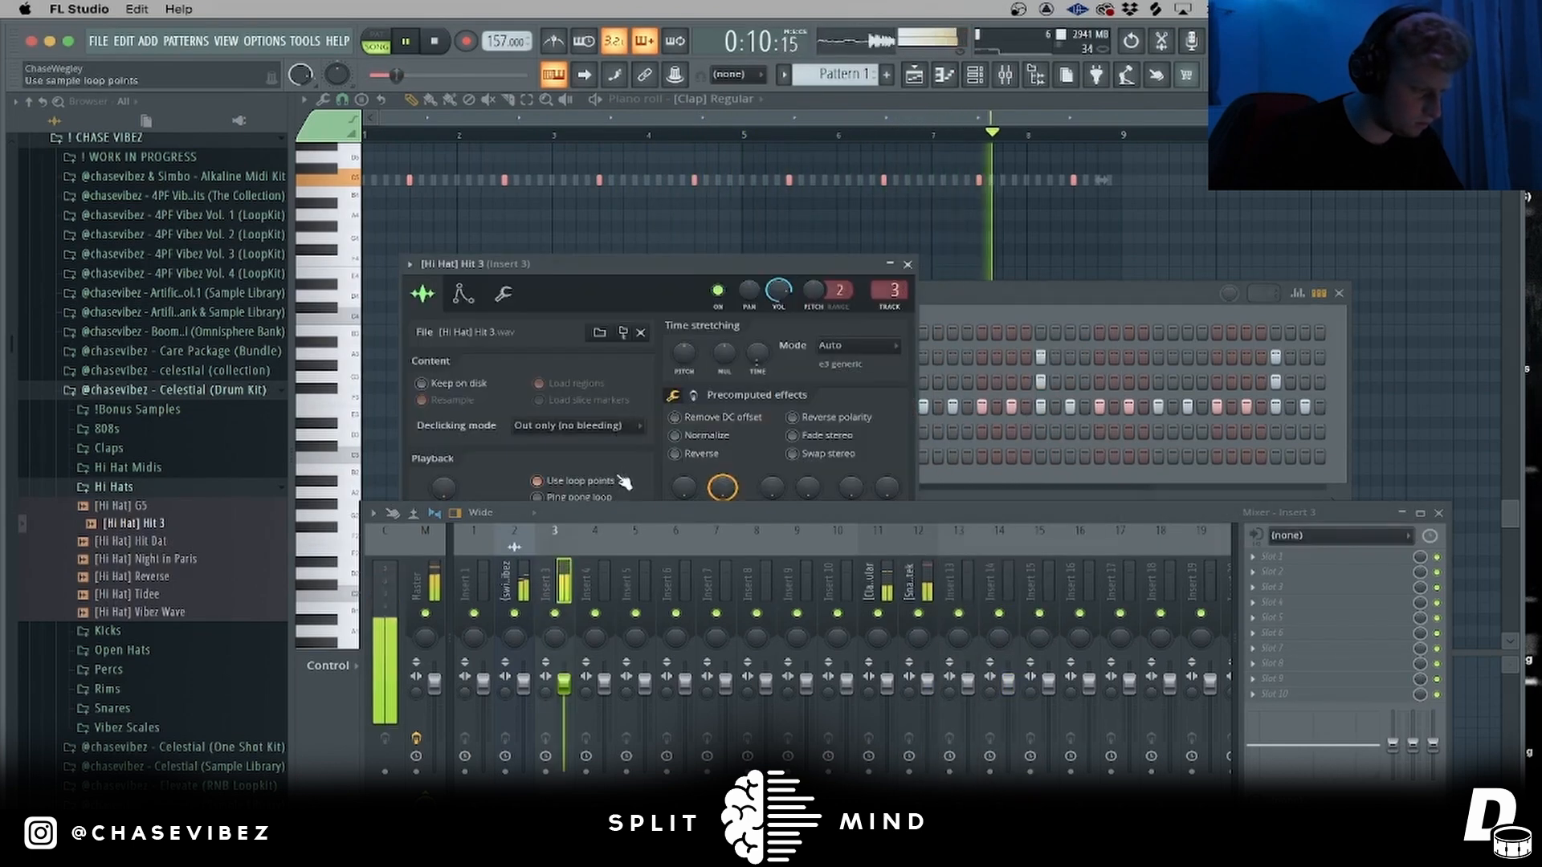
click(907, 264)
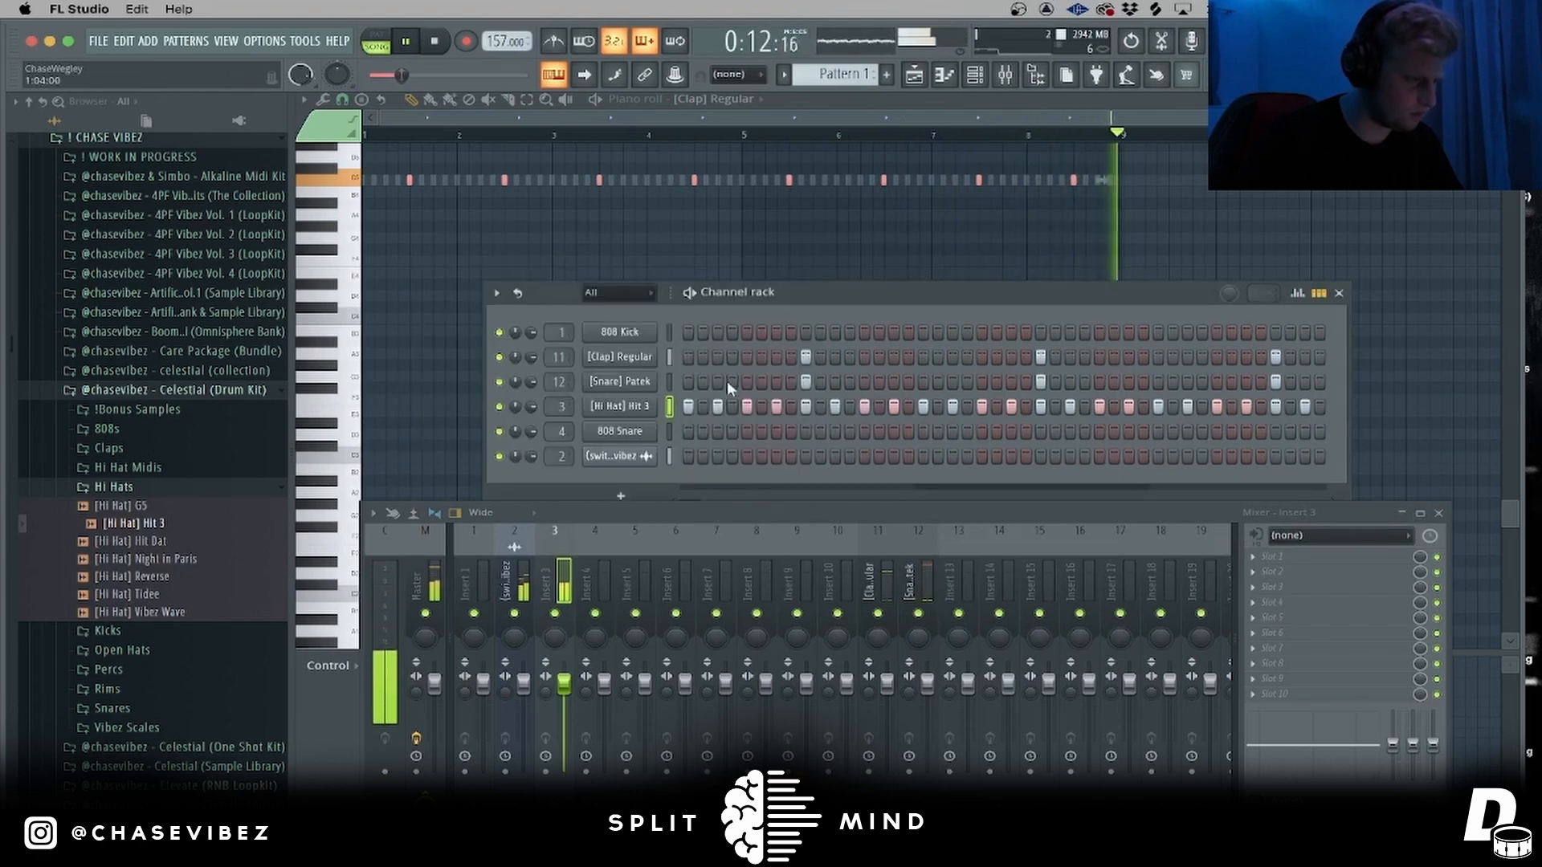
drag(928, 683, 929, 700)
right_click(919, 613)
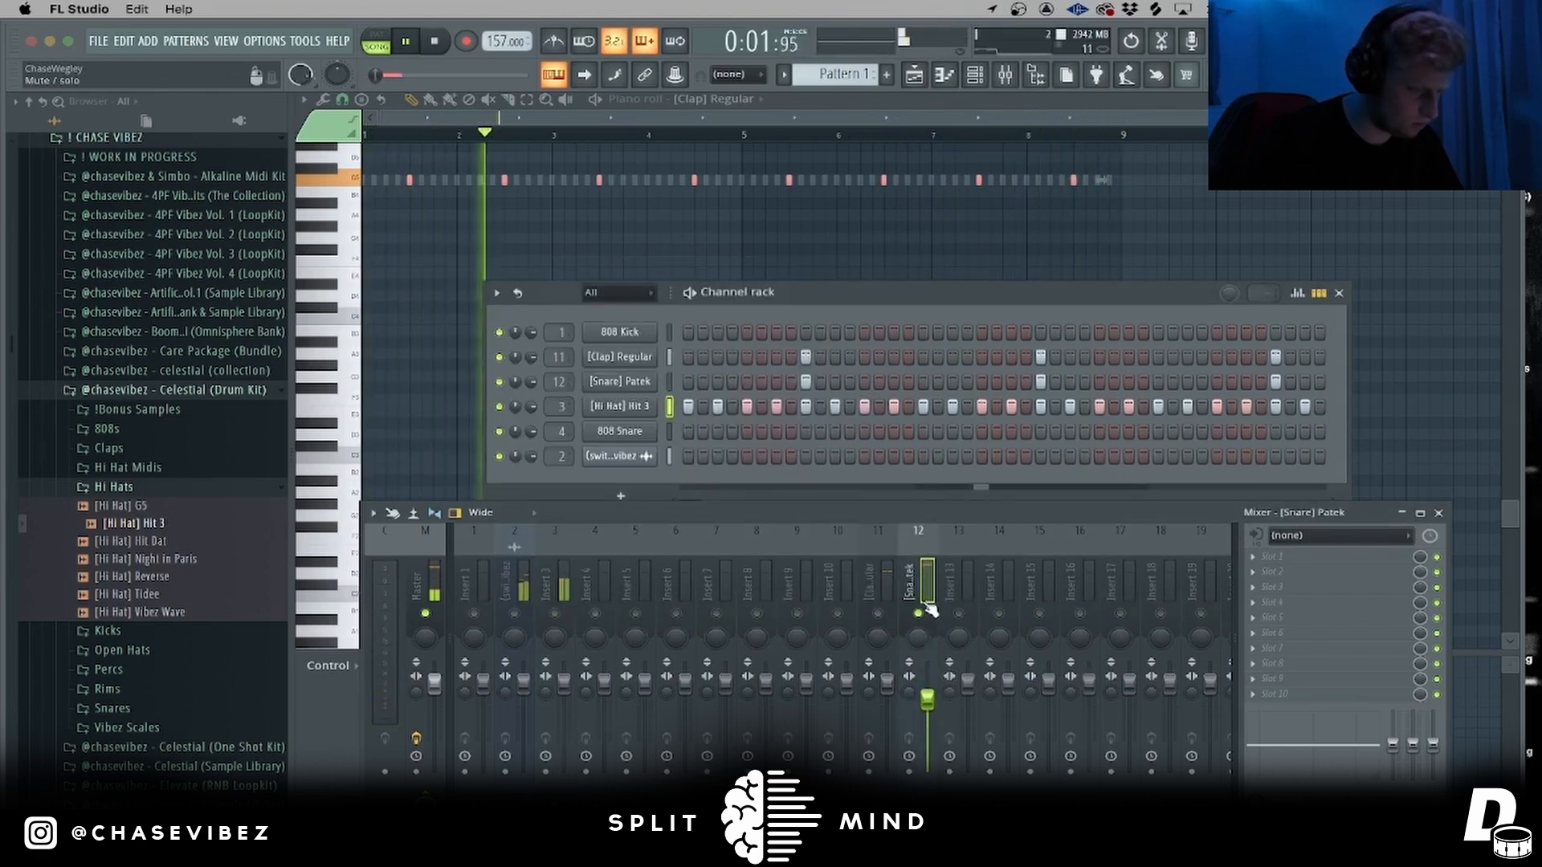
key(space)
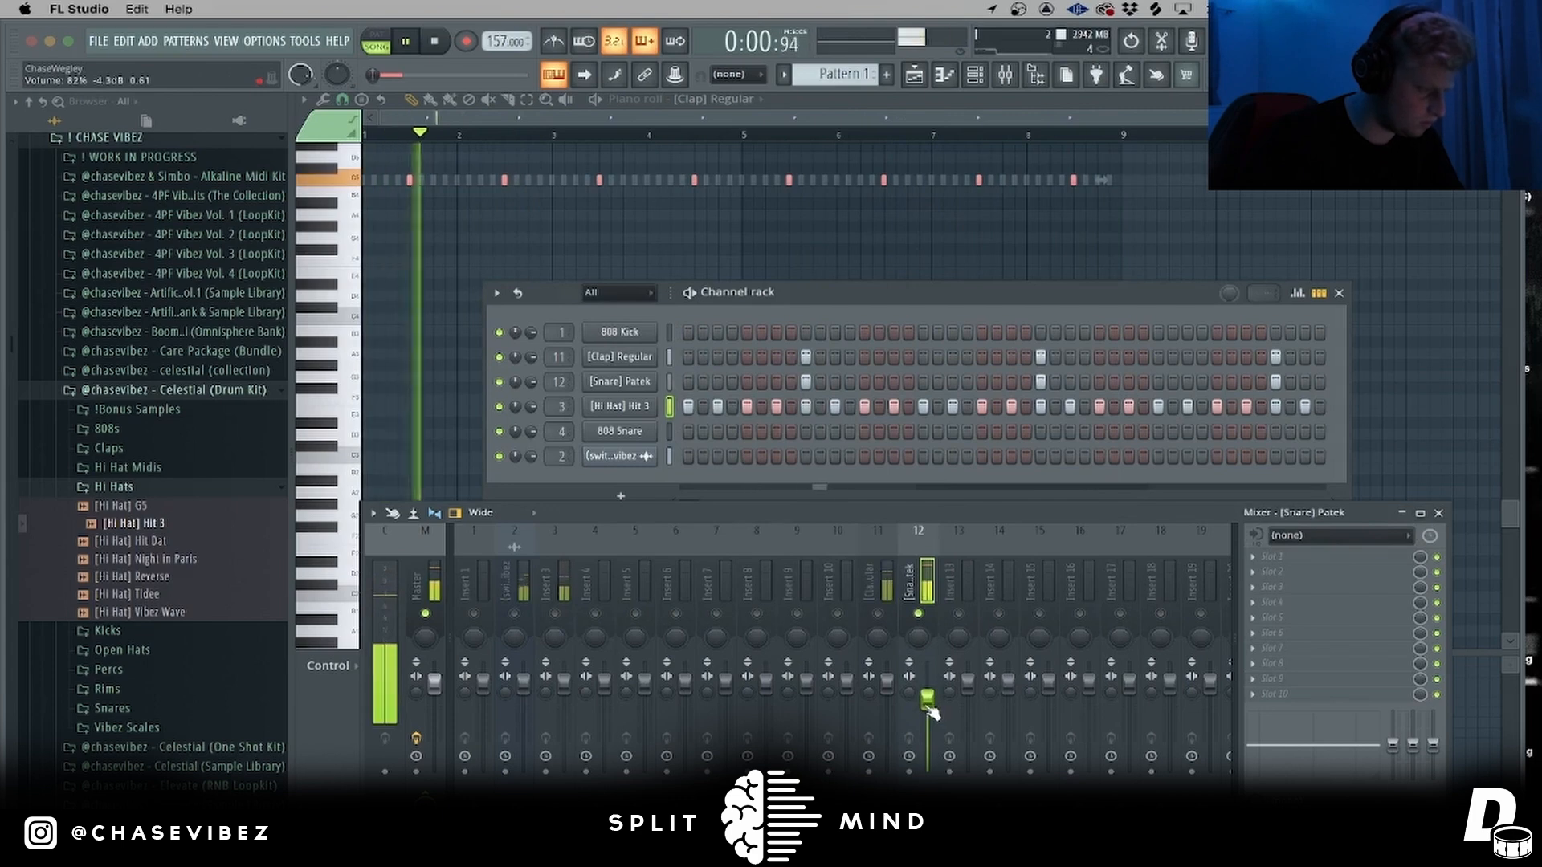
right_click(919, 613)
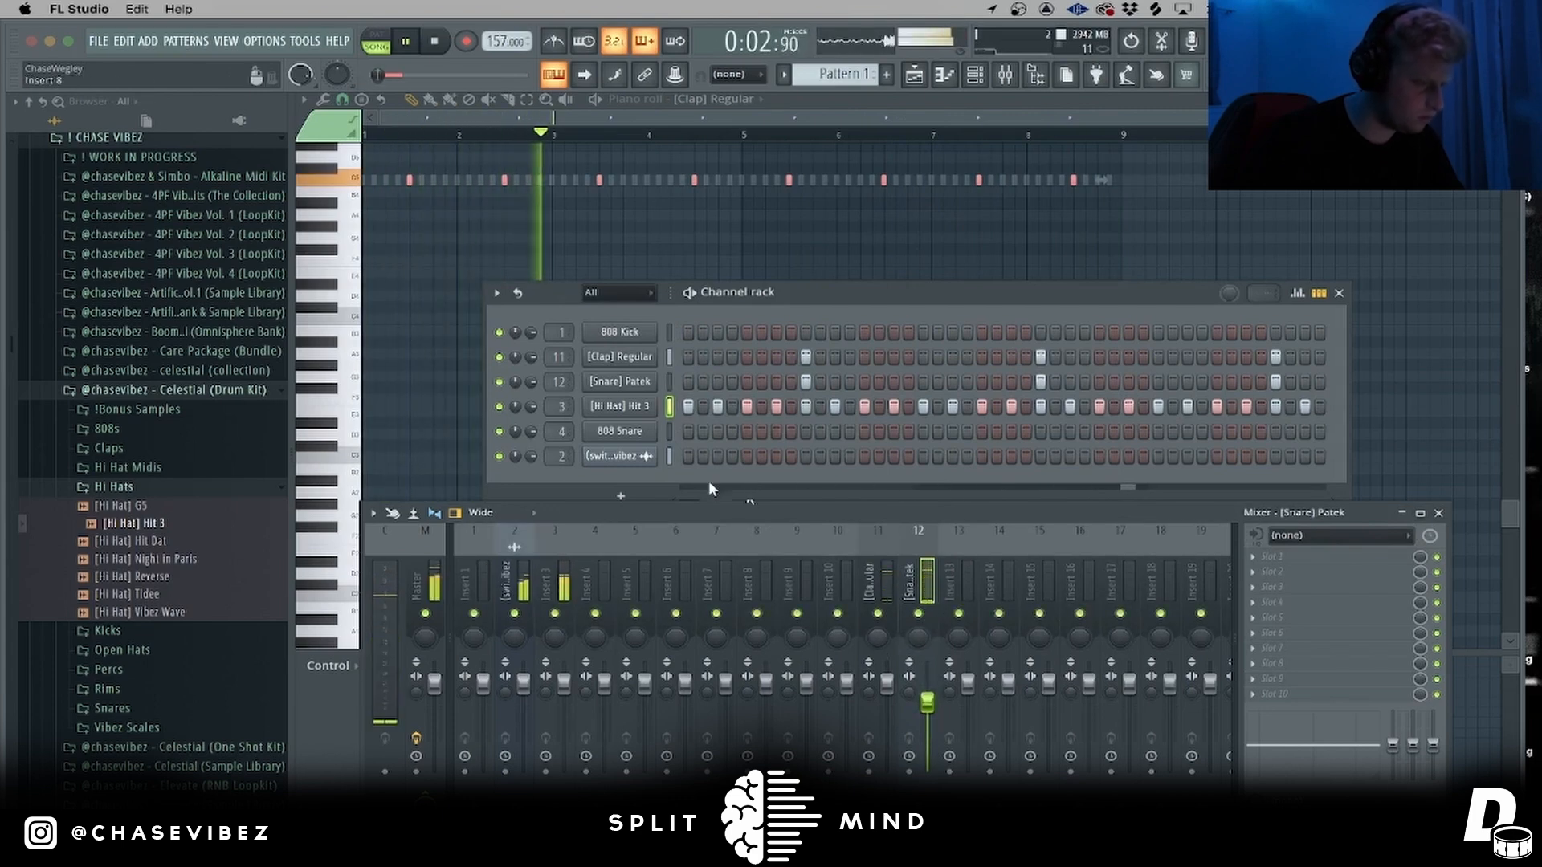
- Audition the kit's open hats and load [Open Hat] Sssshhhh onto the 808 Snare channel
click(225, 489)
click(207, 463)
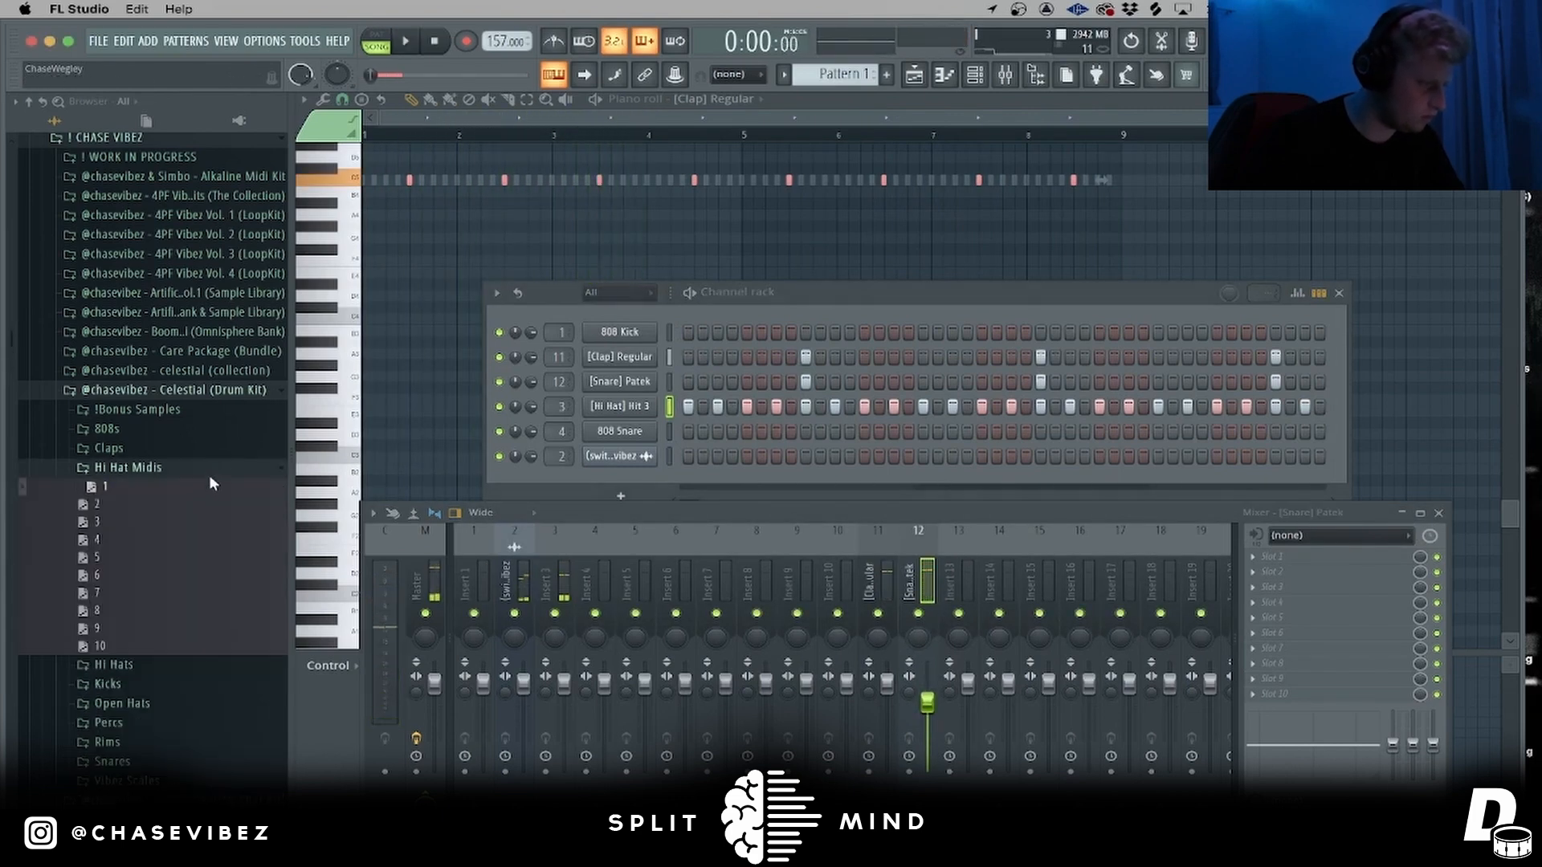
click(210, 465)
click(192, 526)
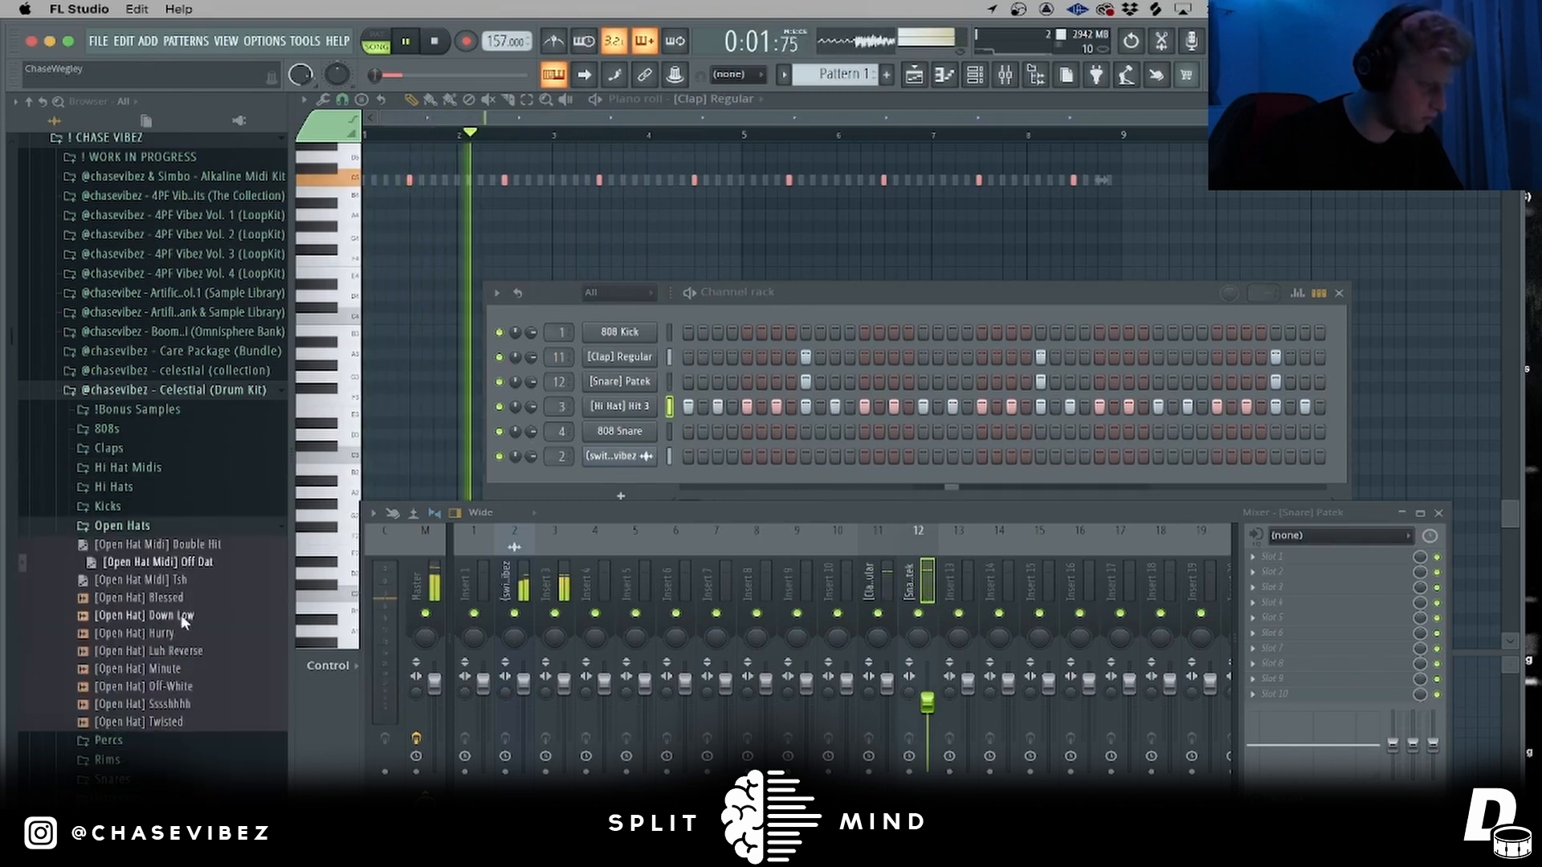
click(191, 648)
click(195, 667)
click(191, 688)
click(192, 704)
drag(739, 480, 559, 440)
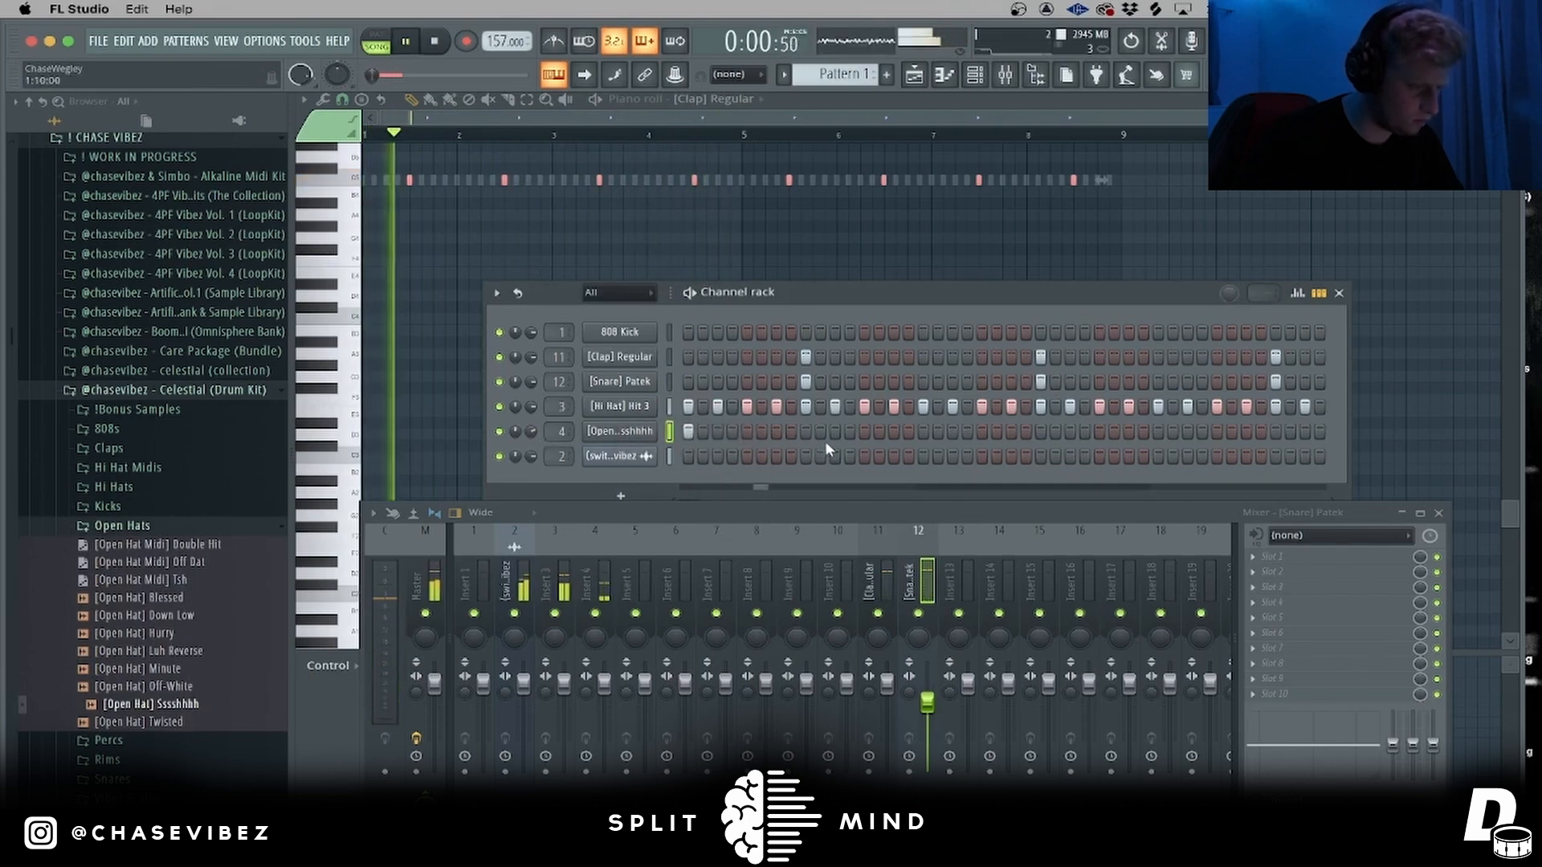
- Place [Open Hat] Sssshhhh hits on steps 5, 13 and 21
click(922, 431)
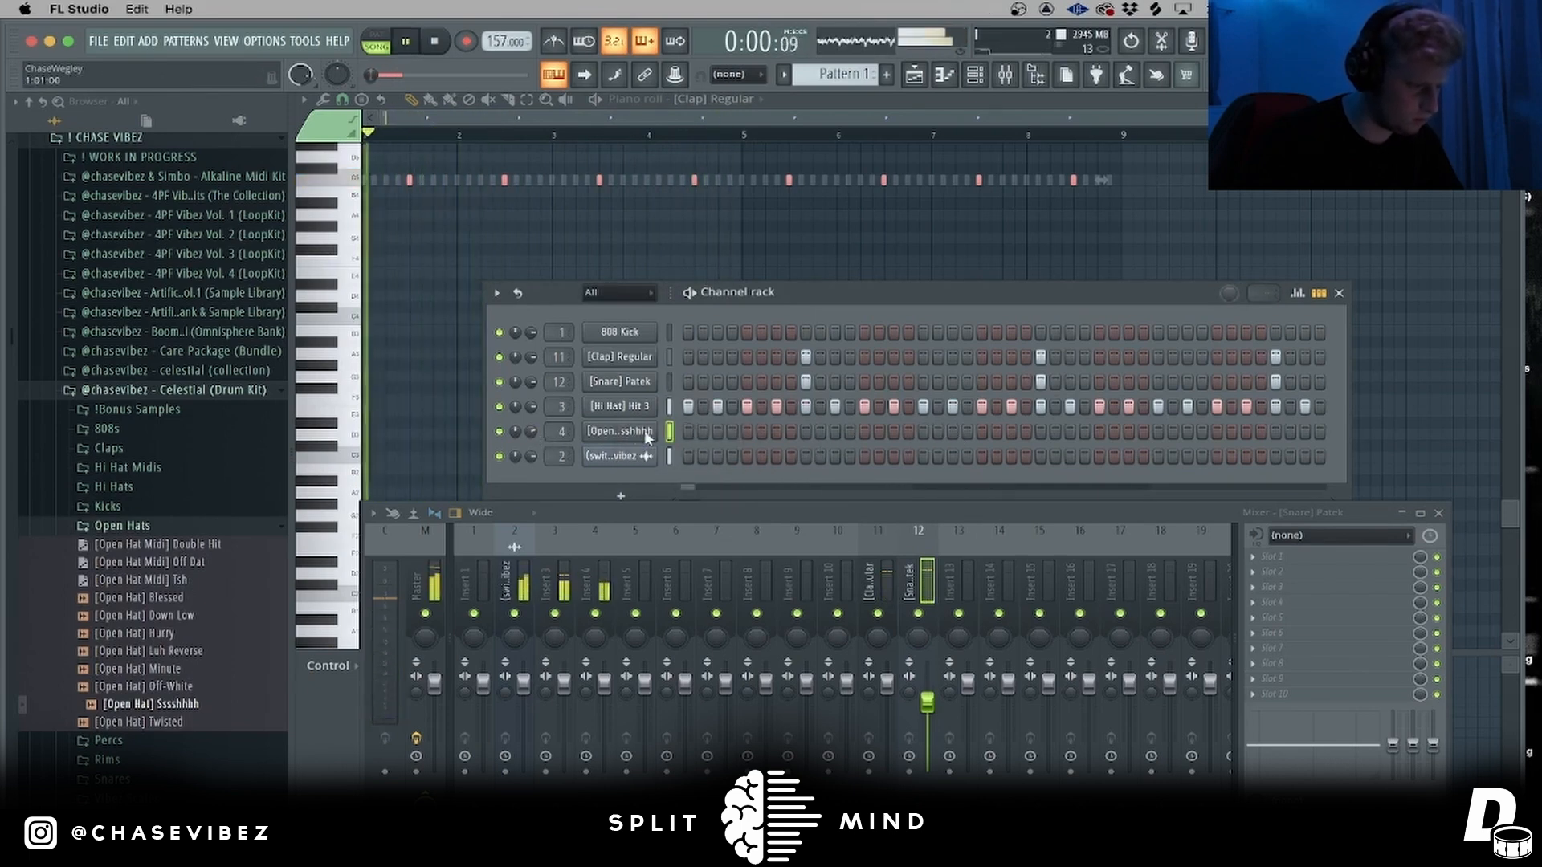
click(746, 434)
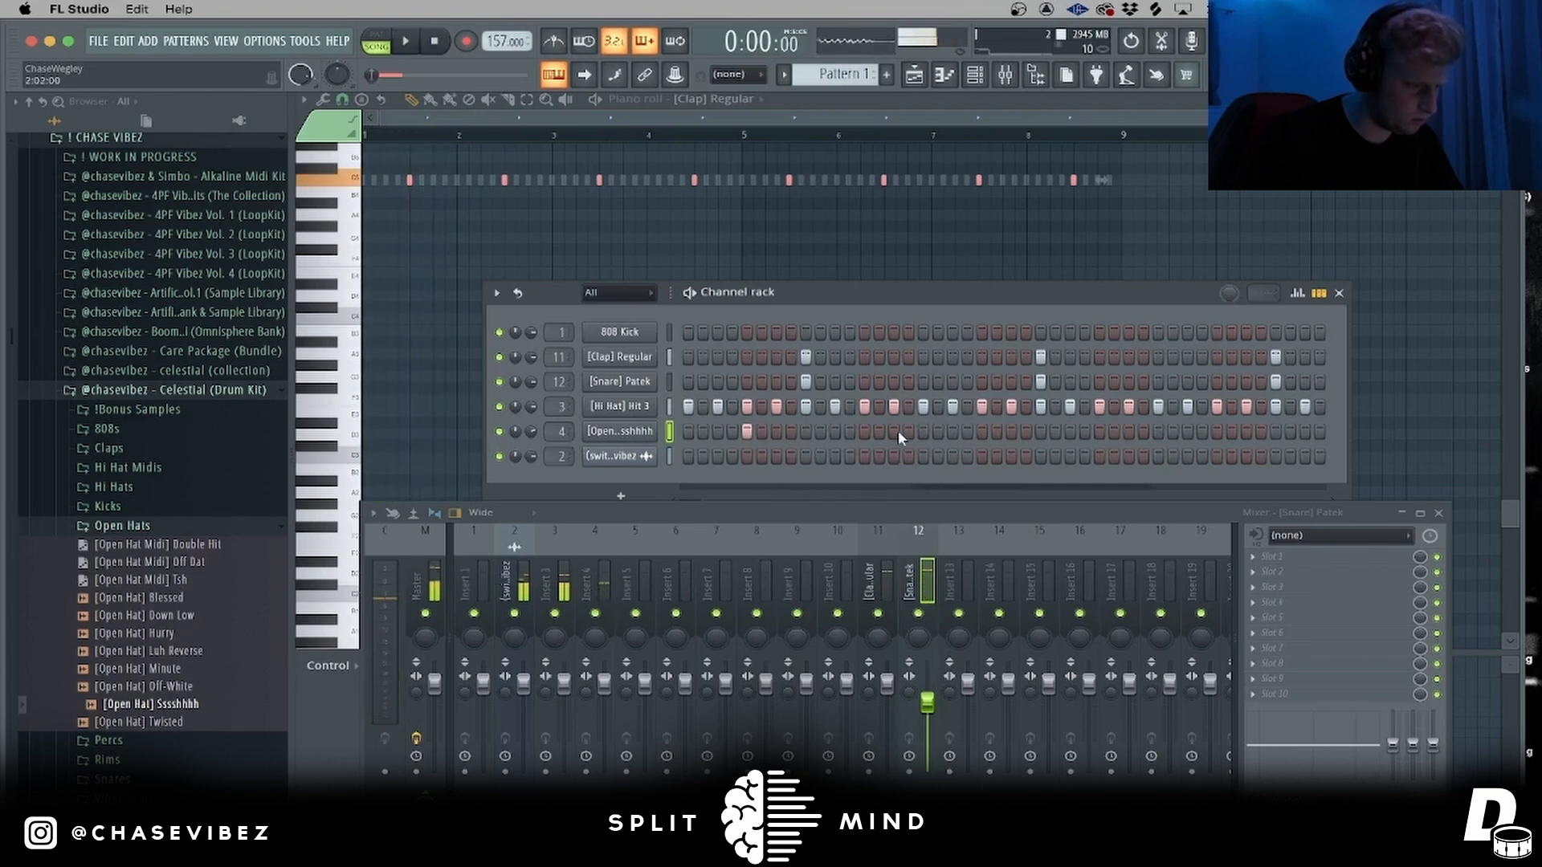
click(866, 432)
click(981, 432)
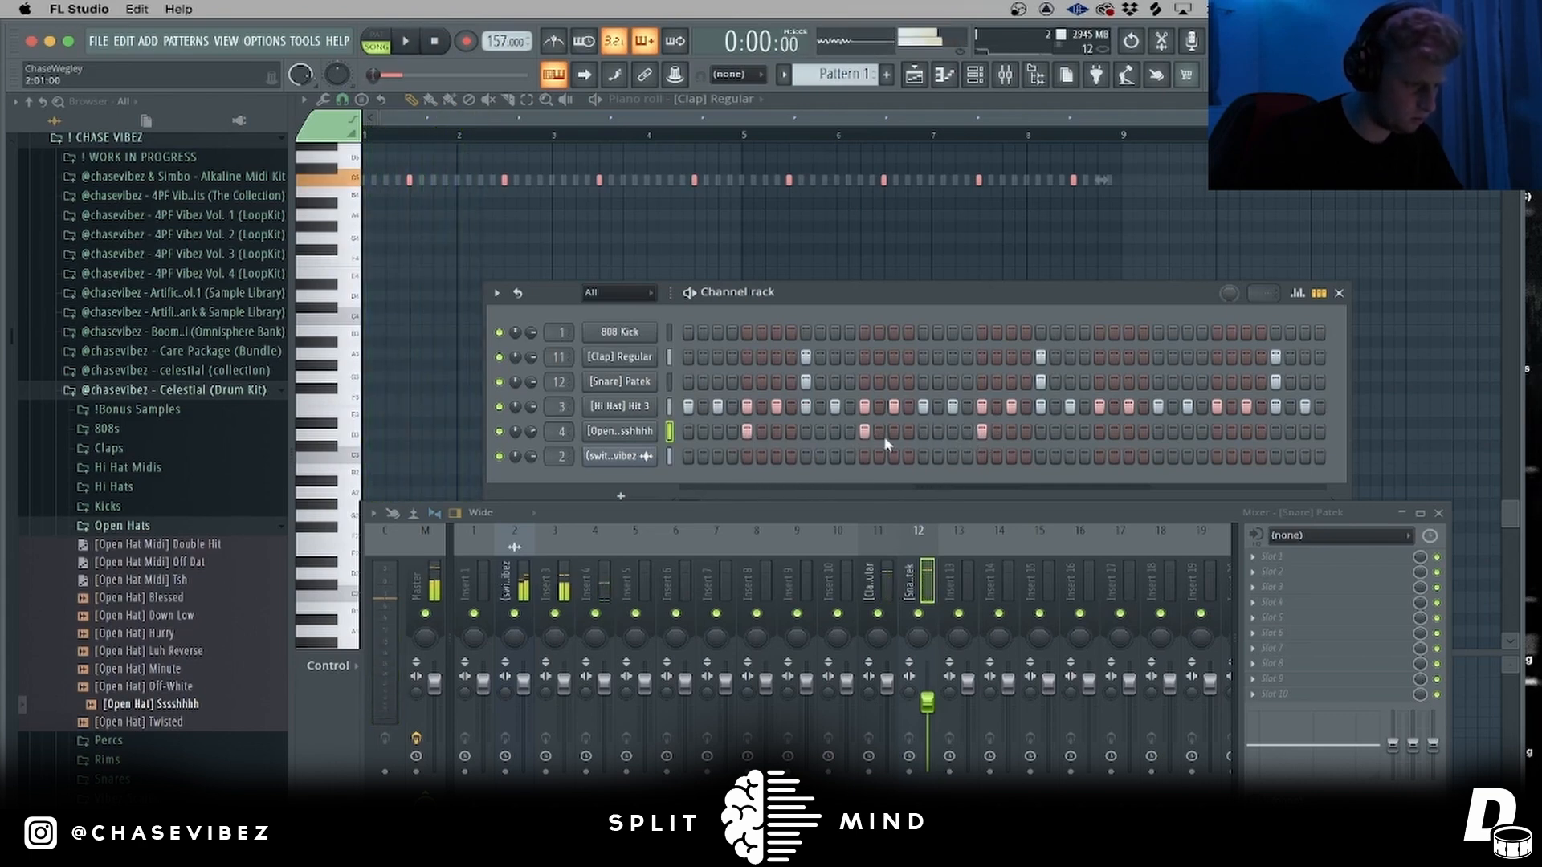
- Repeat the open hat notes in the piano roll so one hit lands in each of the eight bars
right_click(654, 427)
click(681, 431)
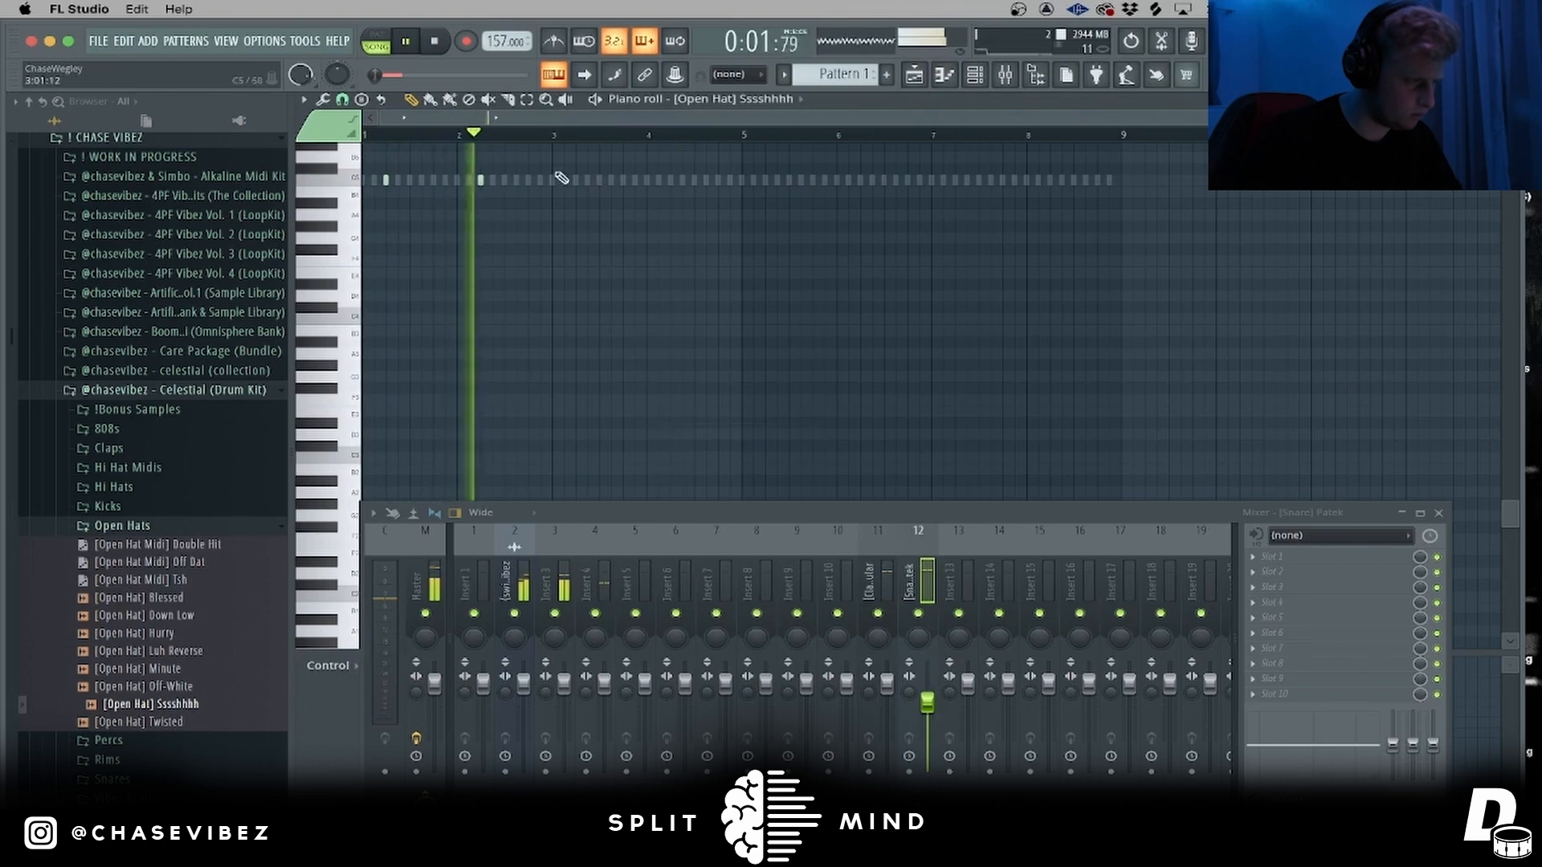
drag(546, 138, 369, 138)
key(super+b)
key(super+b)
key(super+b)
super+click(846, 139)
scroll(1111, 293, up, 1)
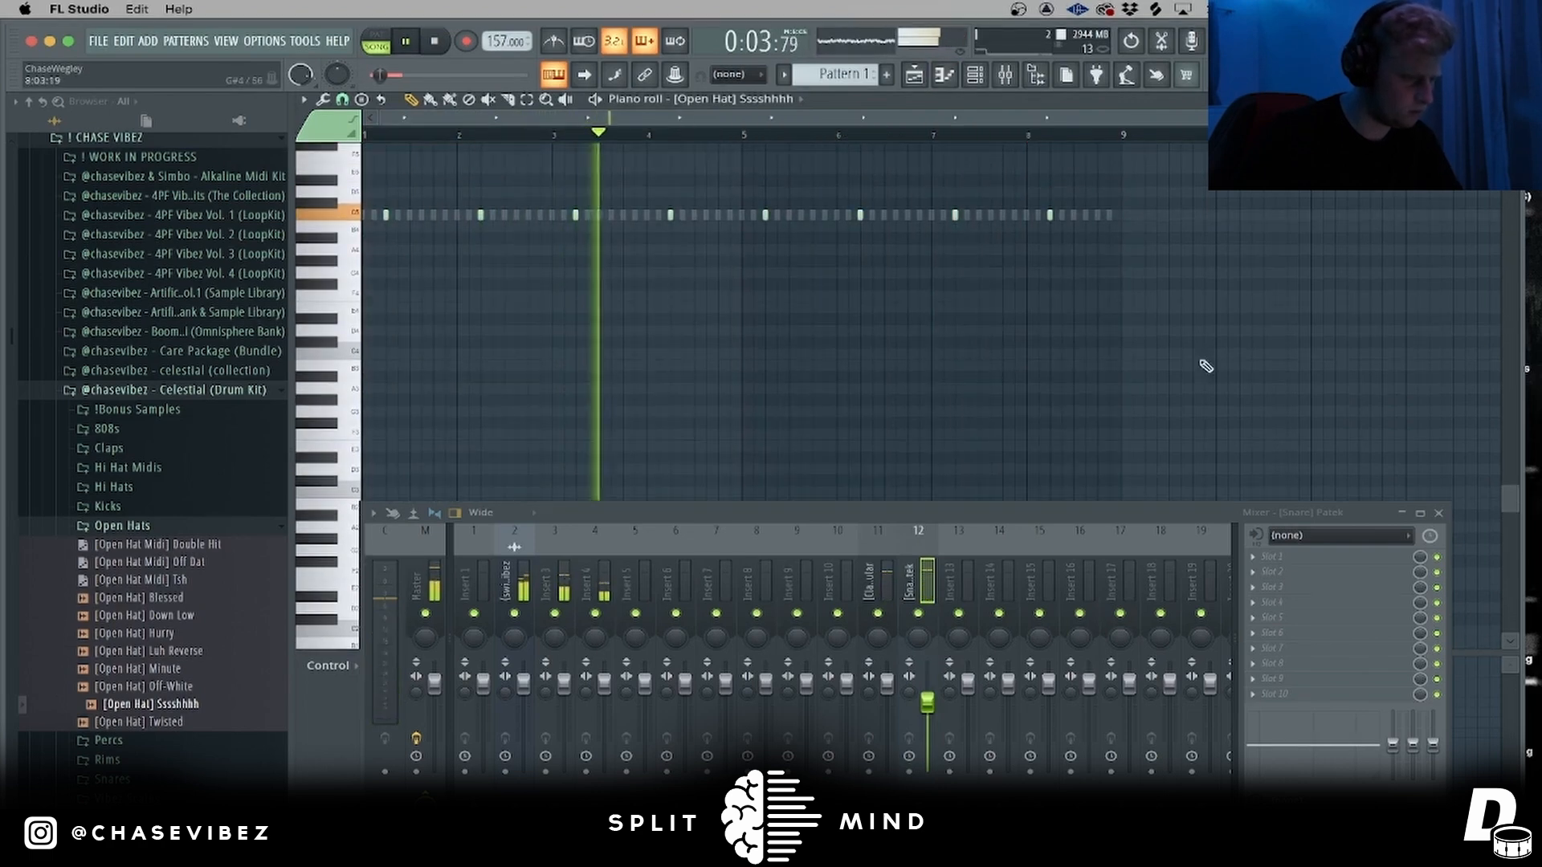
- Route the [Hi Hat] Hit 3 channel to mixer insert 13 and the open hat channel to insert 14
click(1439, 514)
scroll(988, 368, up, 1)
key(F6)
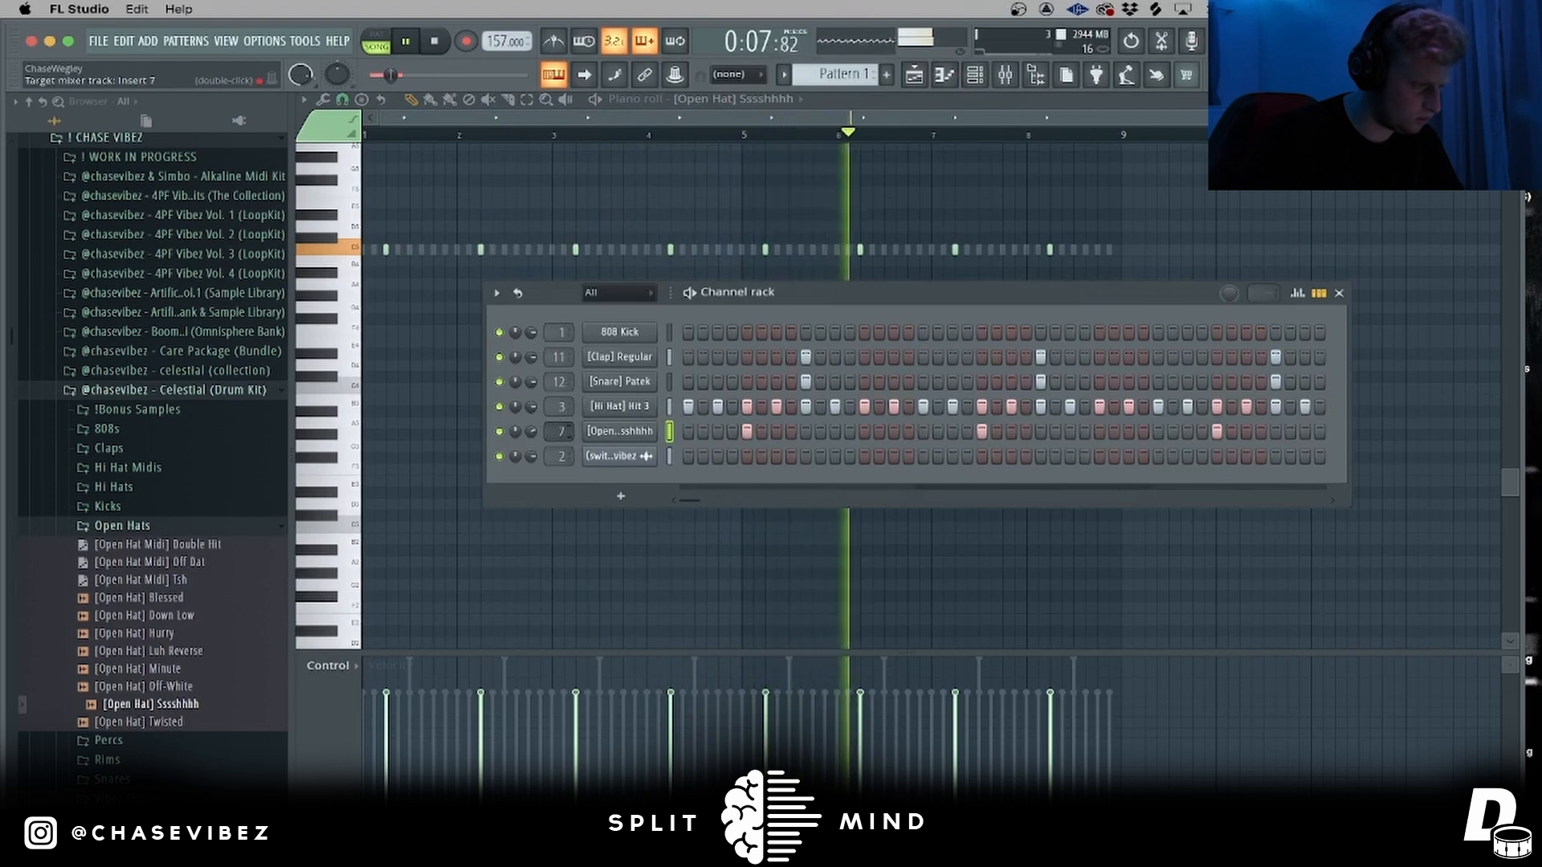
mouse_move(557, 410)
mouse_down()
mouse_move(557, 387)
mouse_move(558, 418)
mouse_up()
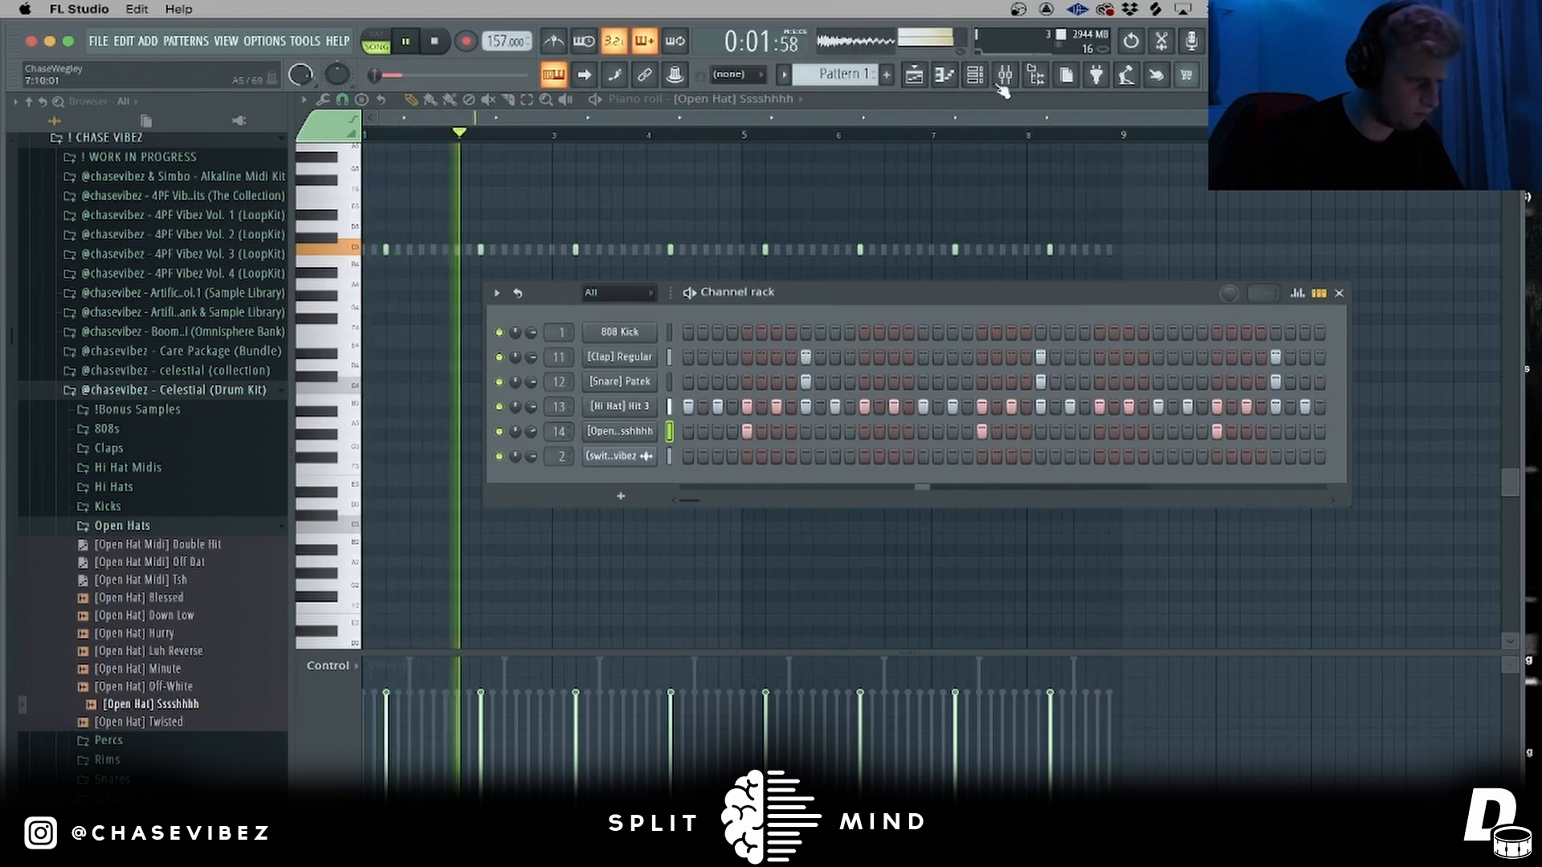
click(975, 75)
click(975, 75)
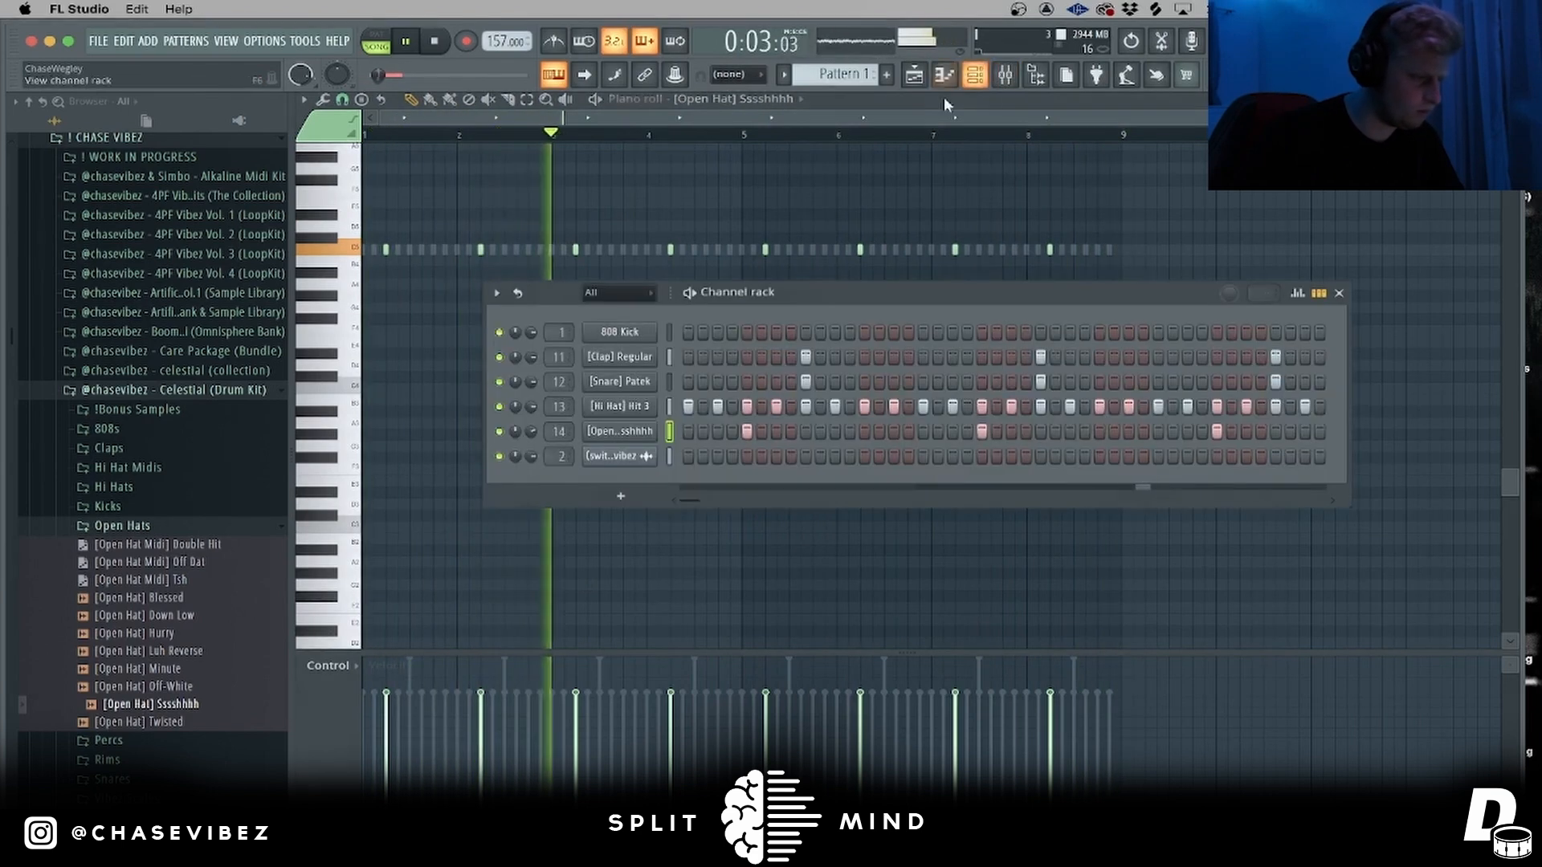
- Check the time shift in the [Hi Hat] Hit 3 channel settings and play back the arrangement
click(652, 398)
key(space)
click(504, 298)
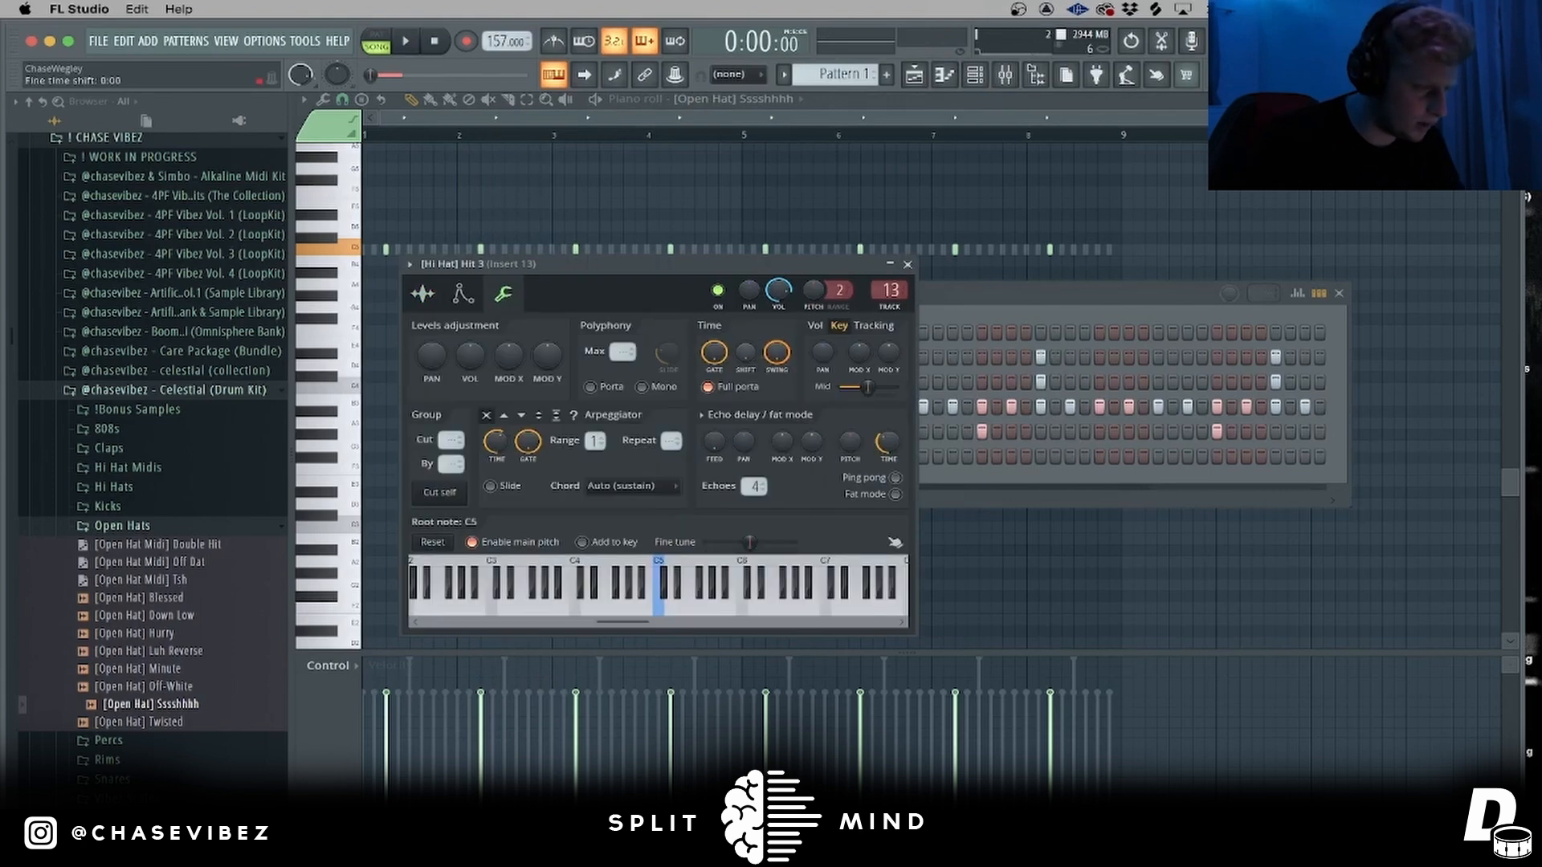
click(908, 266)
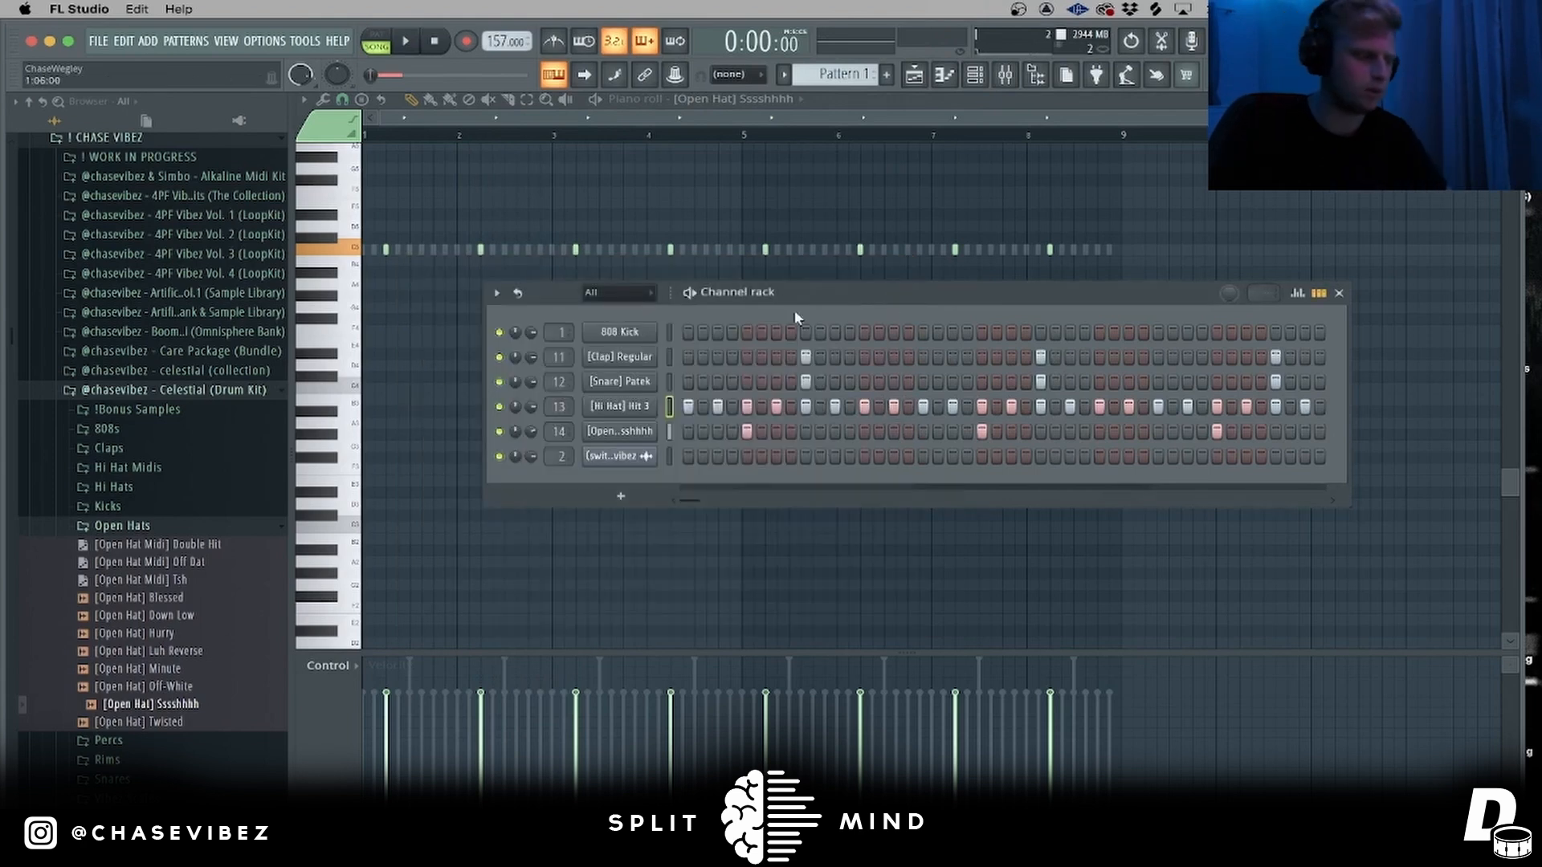
click(914, 77)
click(975, 75)
key(space)
click(252, 526)
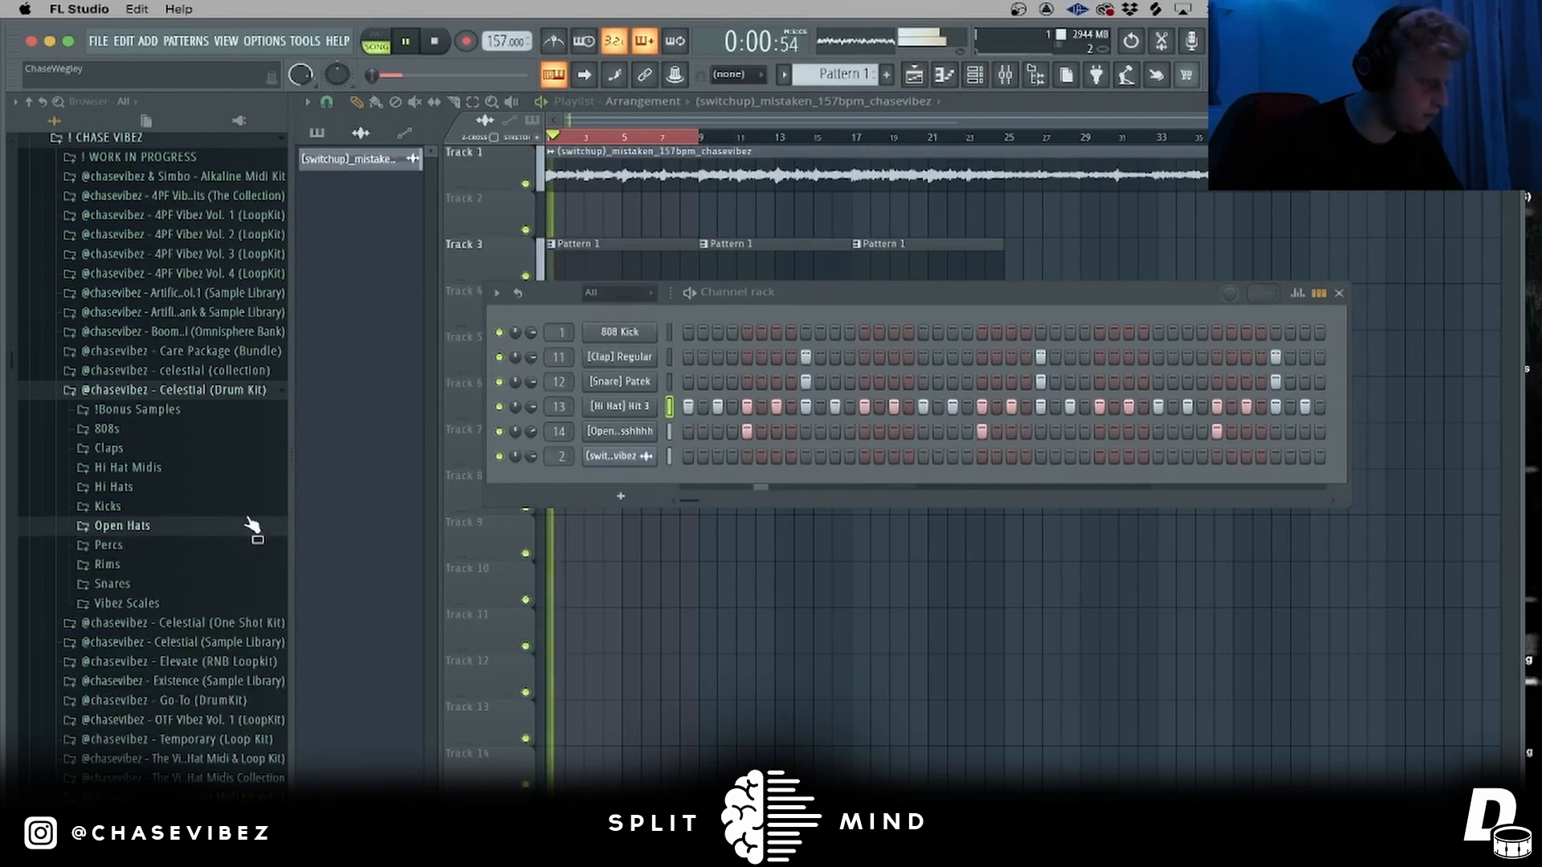
click(625, 408)
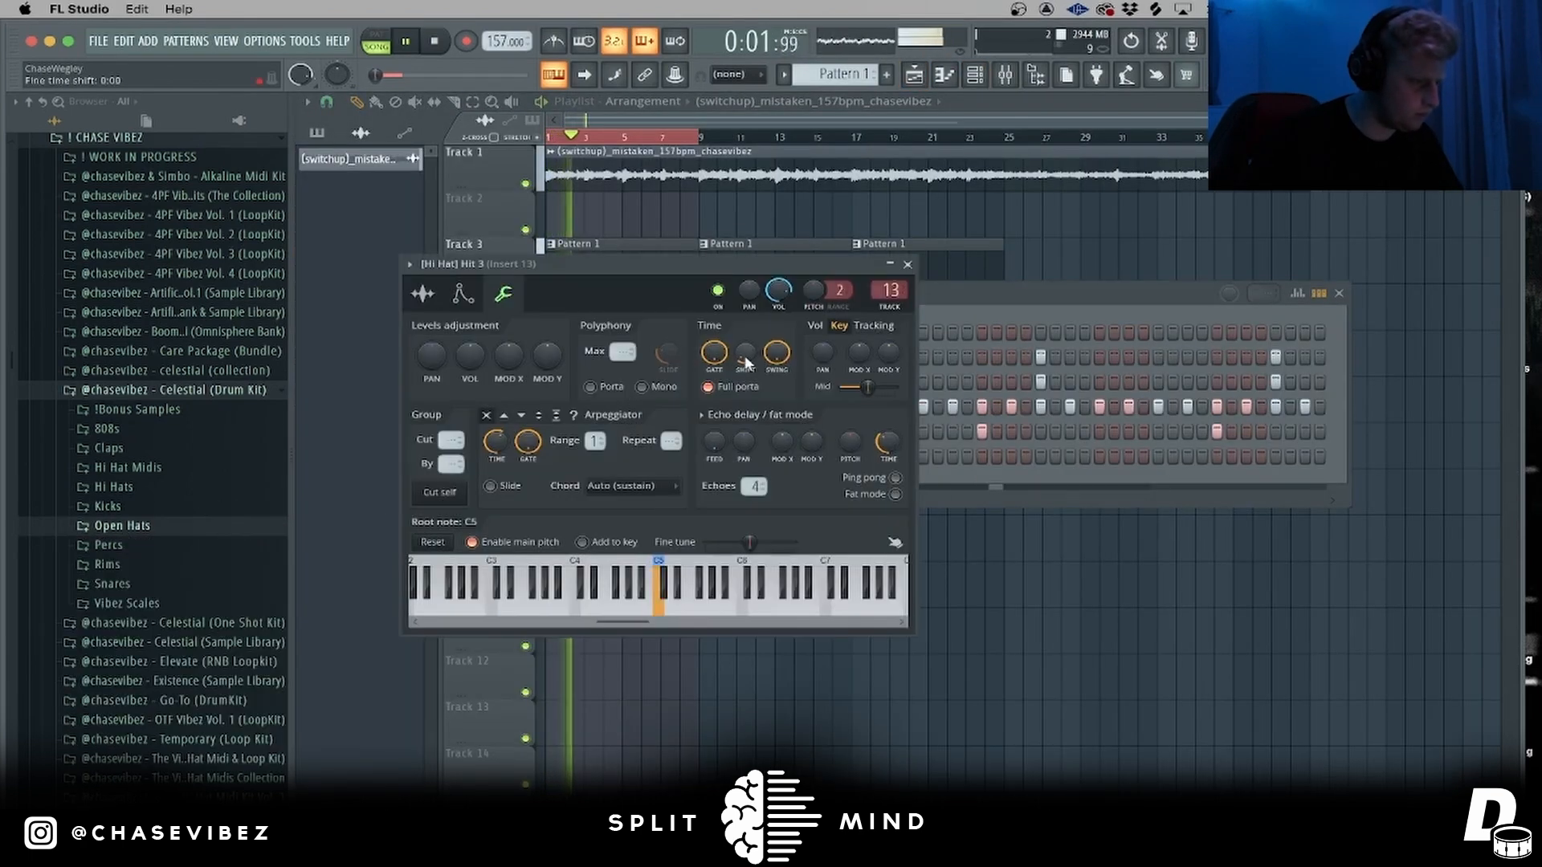
click(908, 265)
- Audition the kit's percs, add [Perc] Low Laser as a new channel, and place its hit on step 15
click(120, 546)
click(161, 652)
click(168, 688)
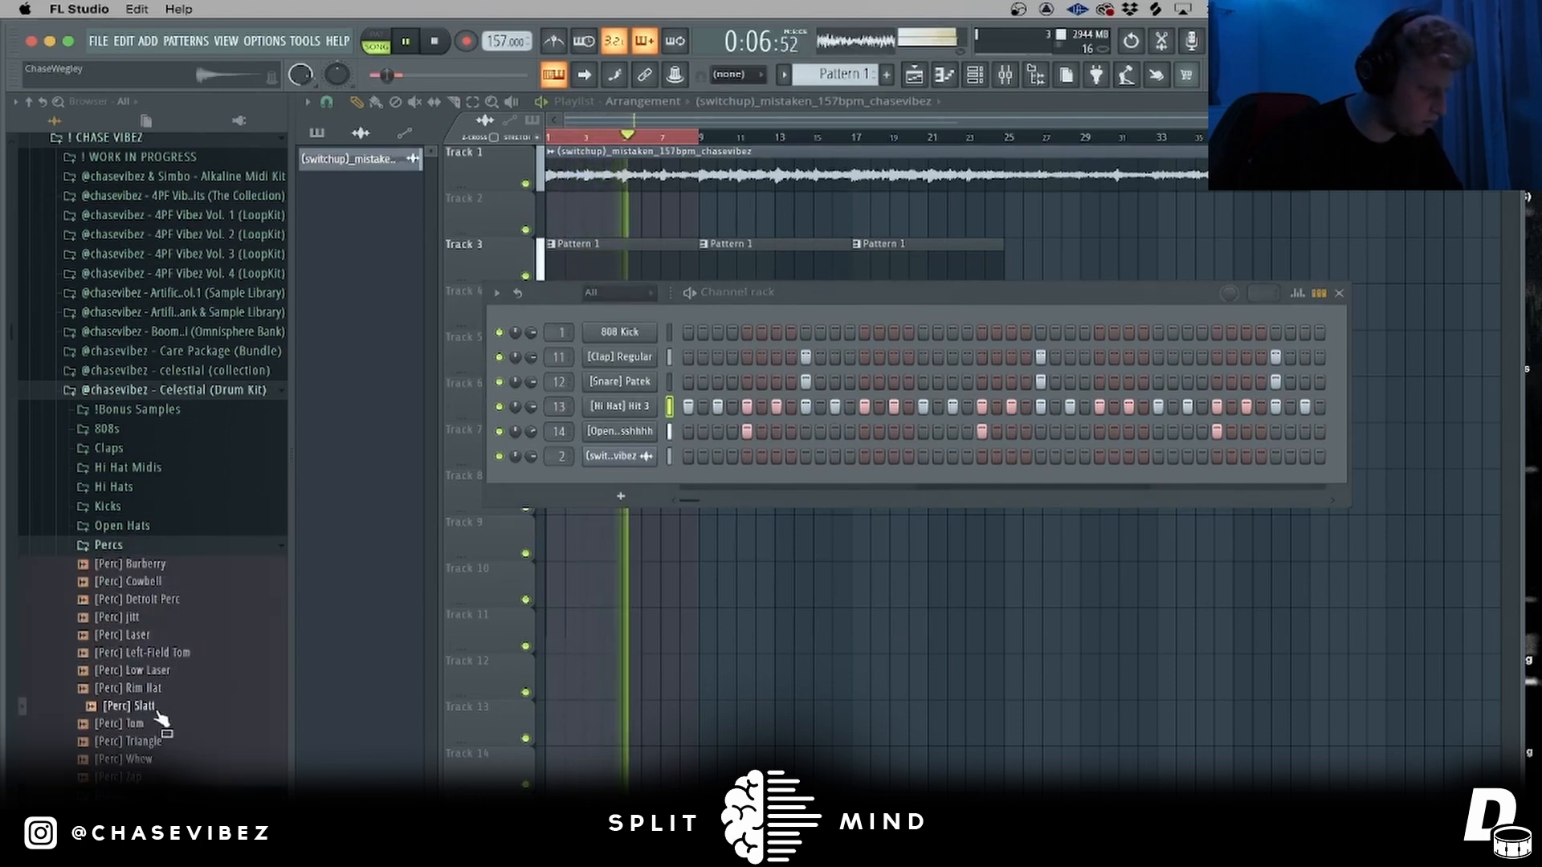
drag(153, 671, 831, 471)
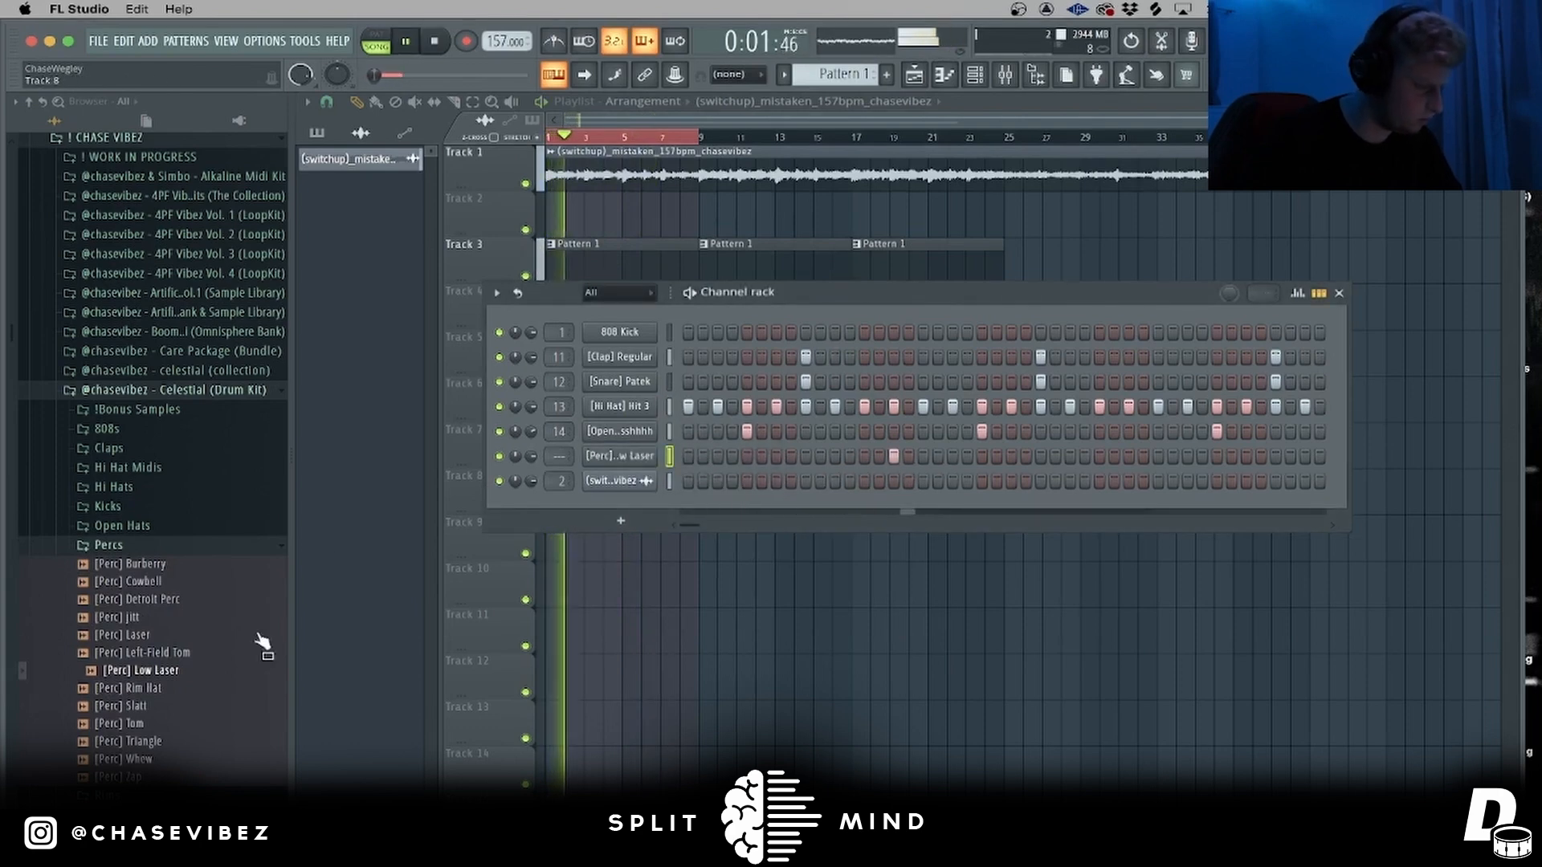
- Repeat the two-bar [Snare] Patek pattern, with its extra hit early in bar 2, across all eight bars
right_click(617, 386)
click(702, 384)
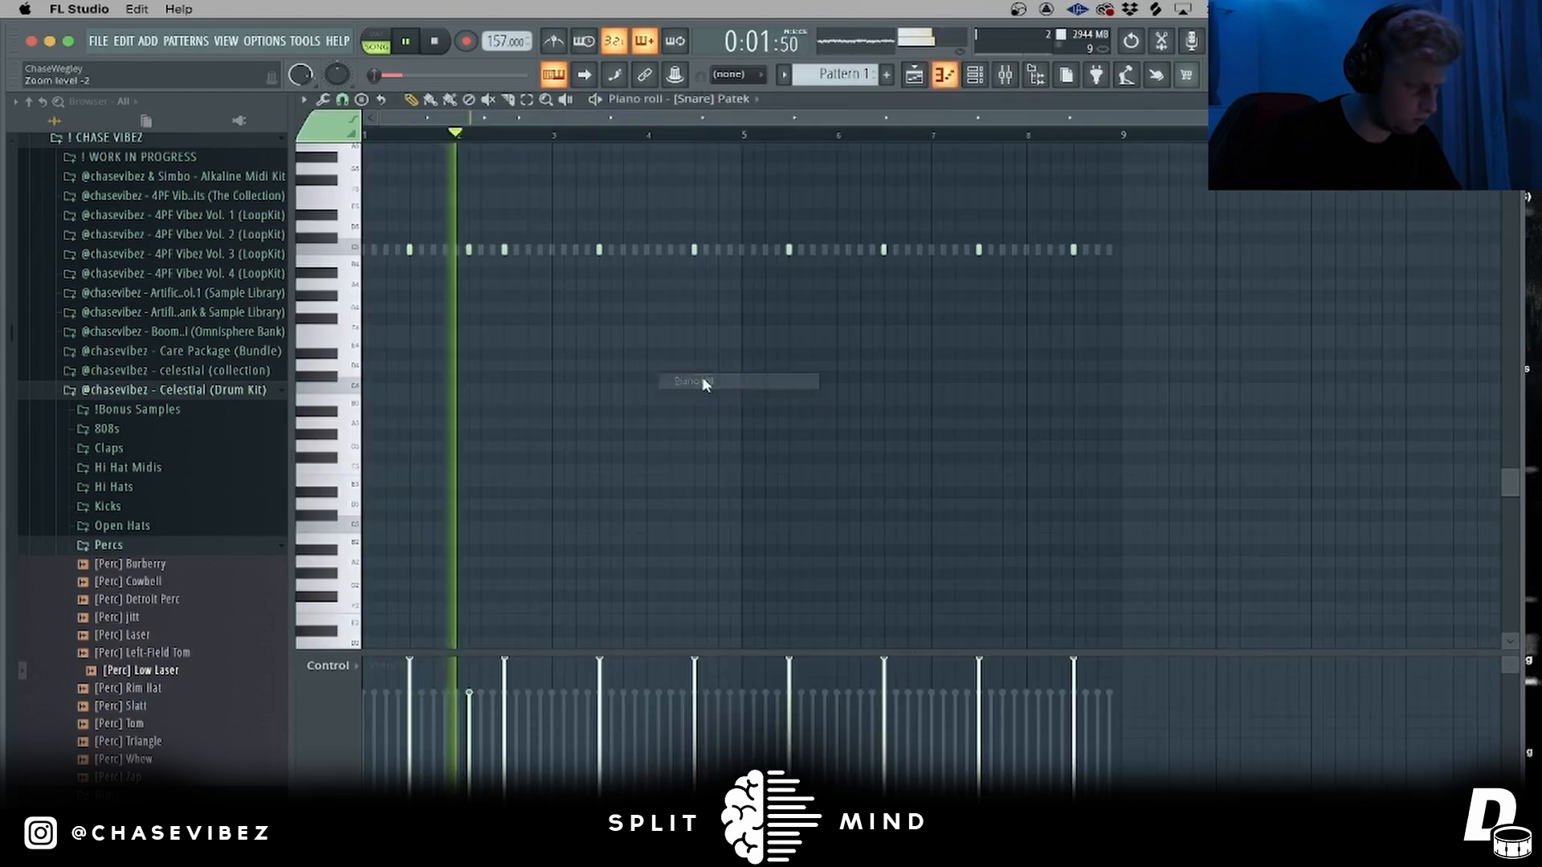
drag(1256, 406, 543, 163)
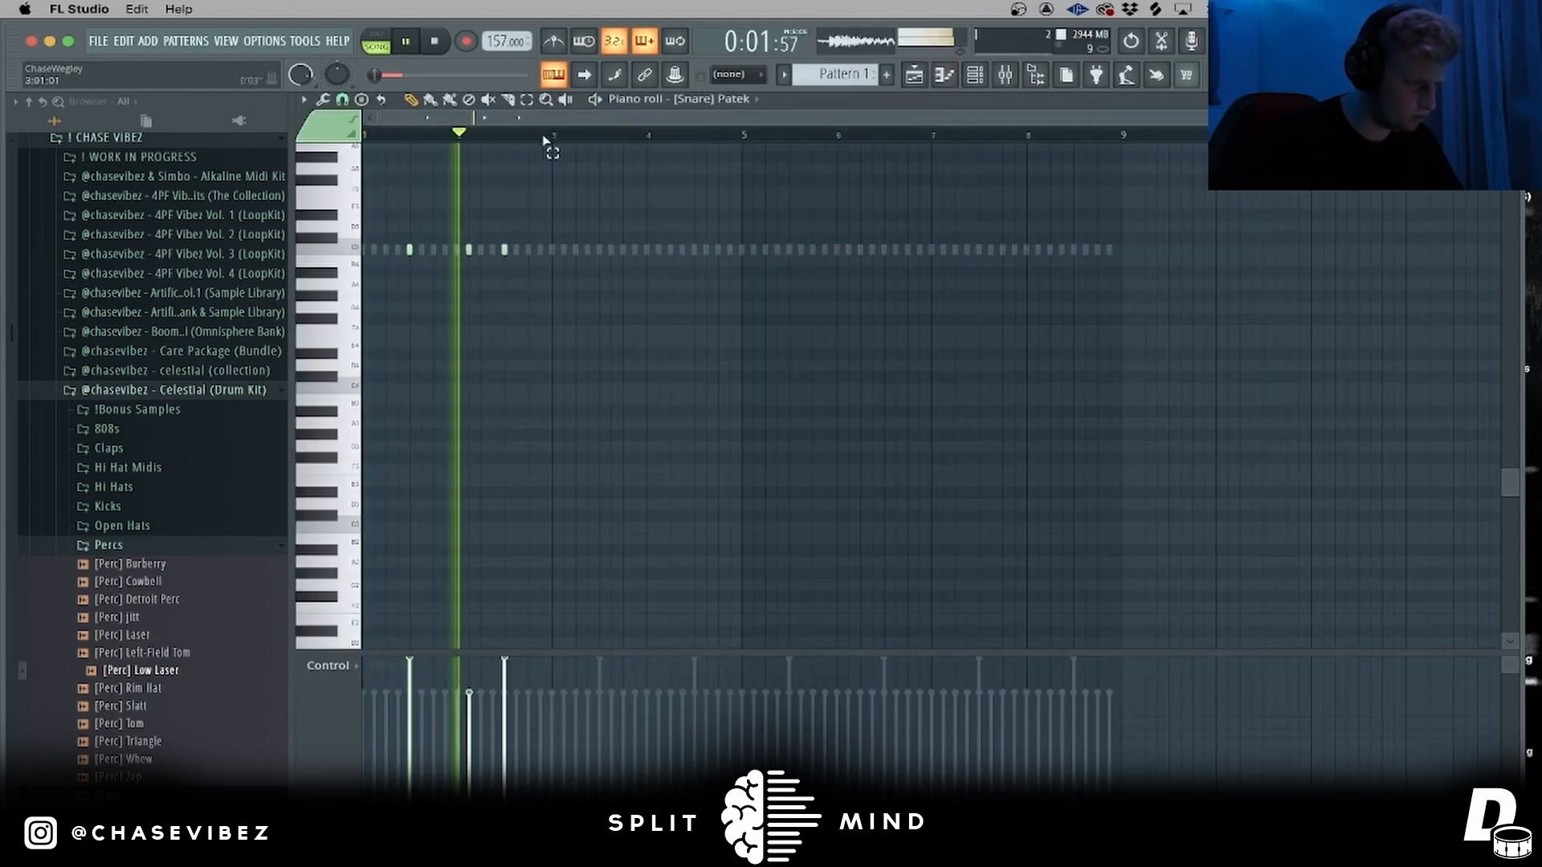
drag(1314, 404, 299, 155)
scroll(695, 251, up, 5)
- Add extra [Snare] Patek hits near the end of bars 3 and 7
click(658, 250)
click(1014, 250)
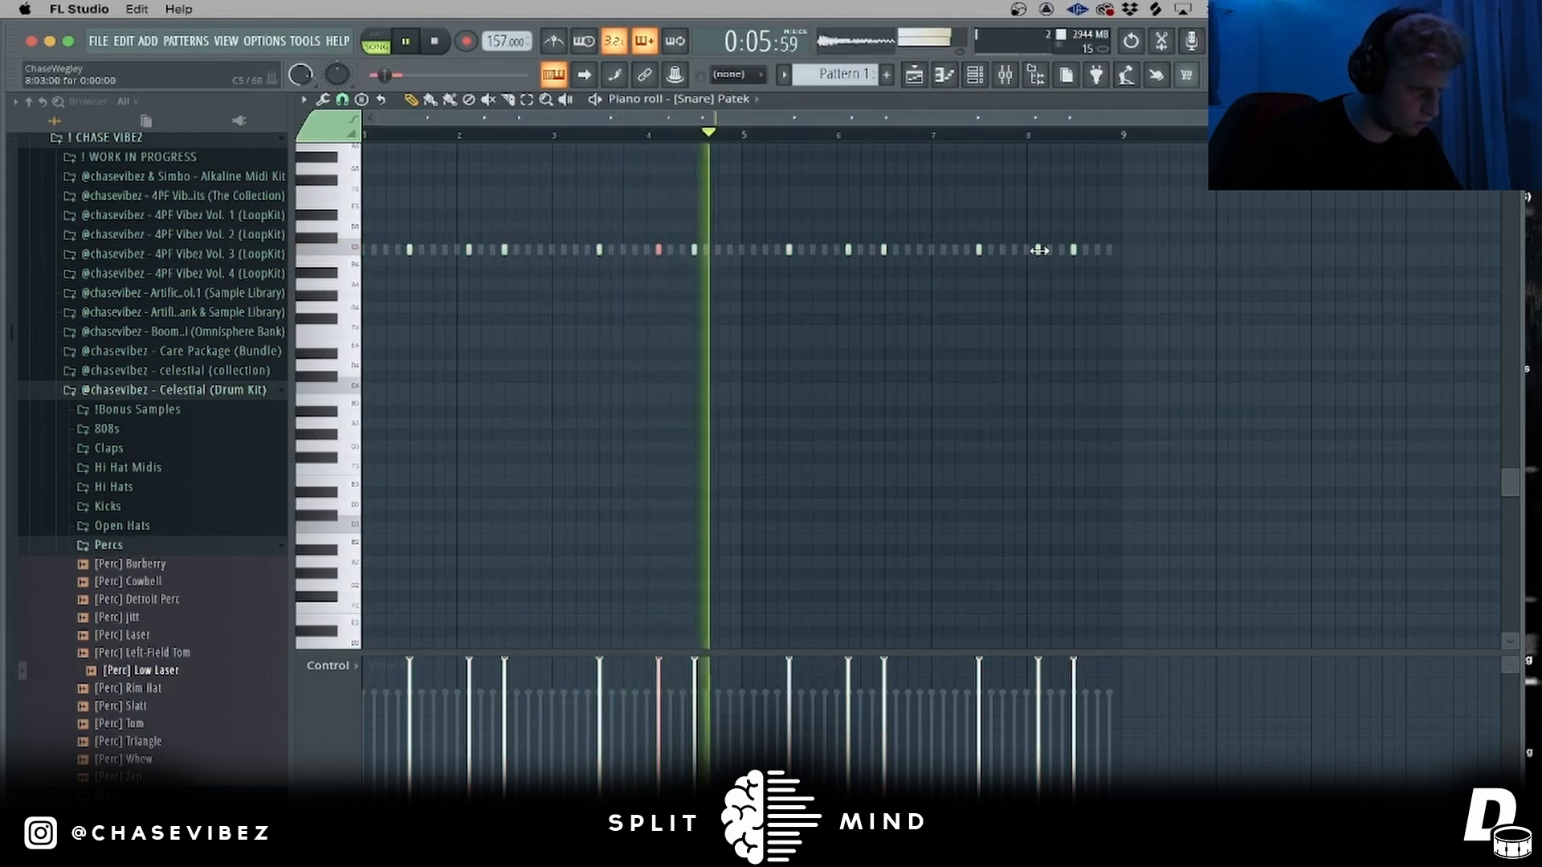
click(634, 249)
scroll(955, 241, up, 3)
- Audition the kit's 808s and load [808] Big Steppa onto the 808 Kick channel
click(915, 75)
click(975, 75)
click(203, 545)
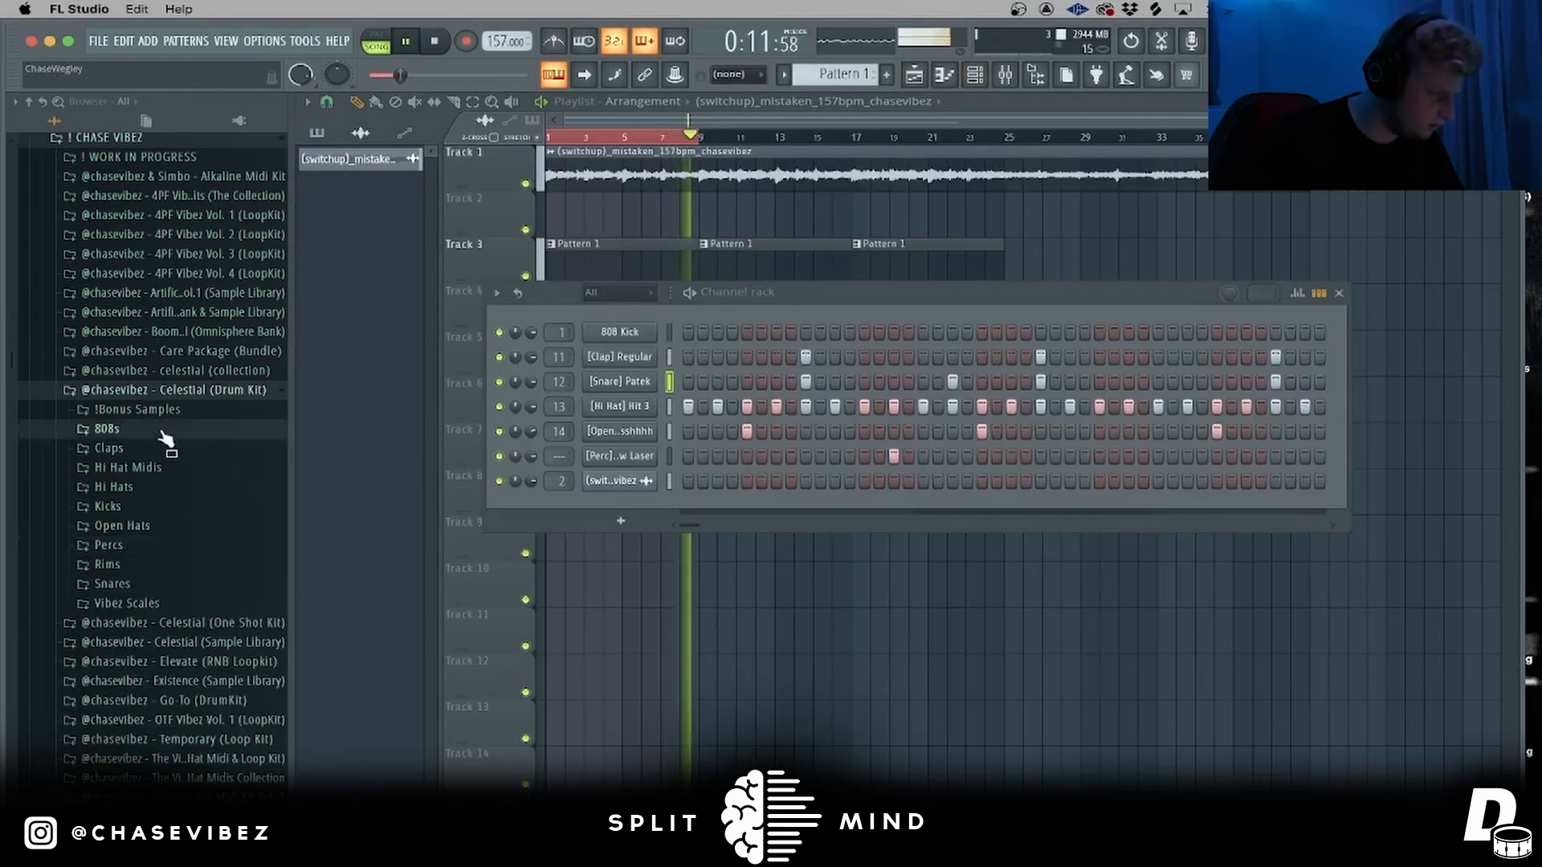
click(167, 432)
click(198, 502)
drag(194, 472, 637, 327)
right_click(640, 330)
click(721, 438)
- Write an 808 line with three G5 notes across bars 1 and 2 and two F5 notes in bar 3
right_click(677, 336)
click(692, 340)
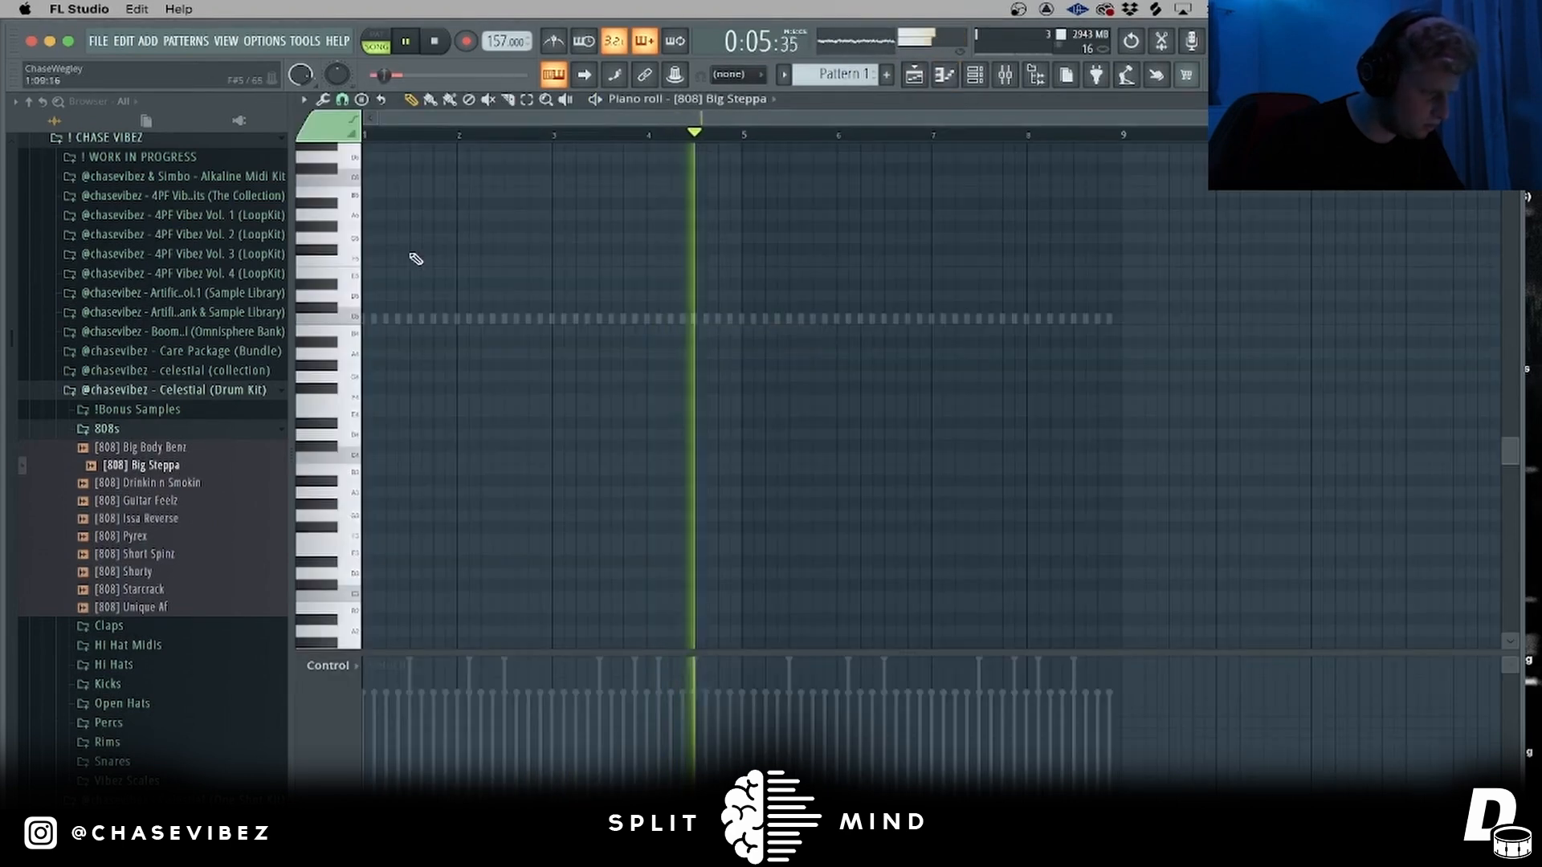
key(space)
click(398, 238)
click(433, 237)
right_click(398, 238)
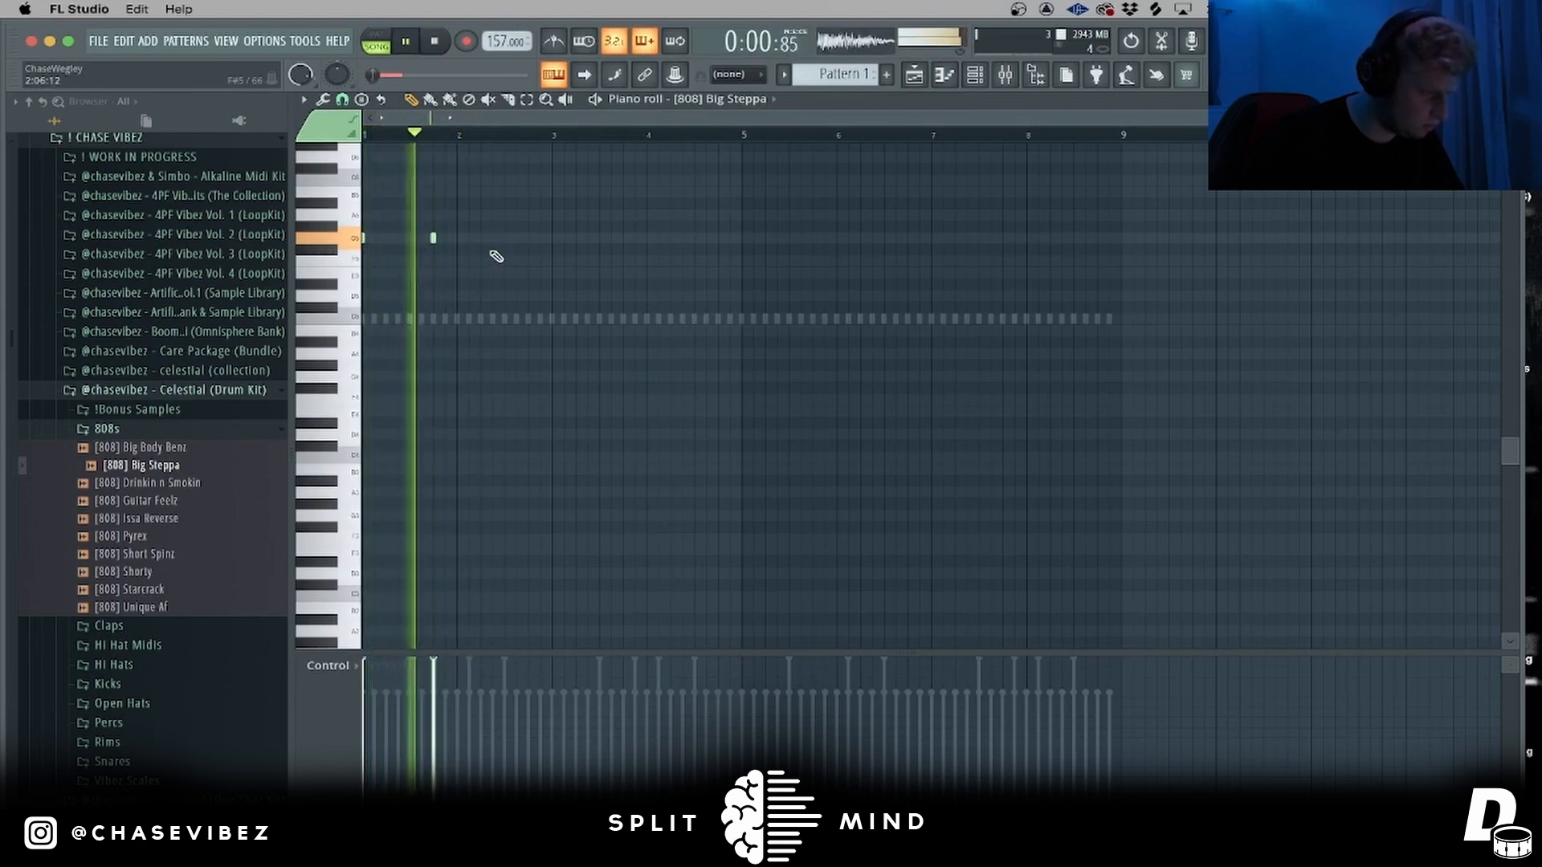
click(482, 239)
right_click(434, 239)
click(446, 238)
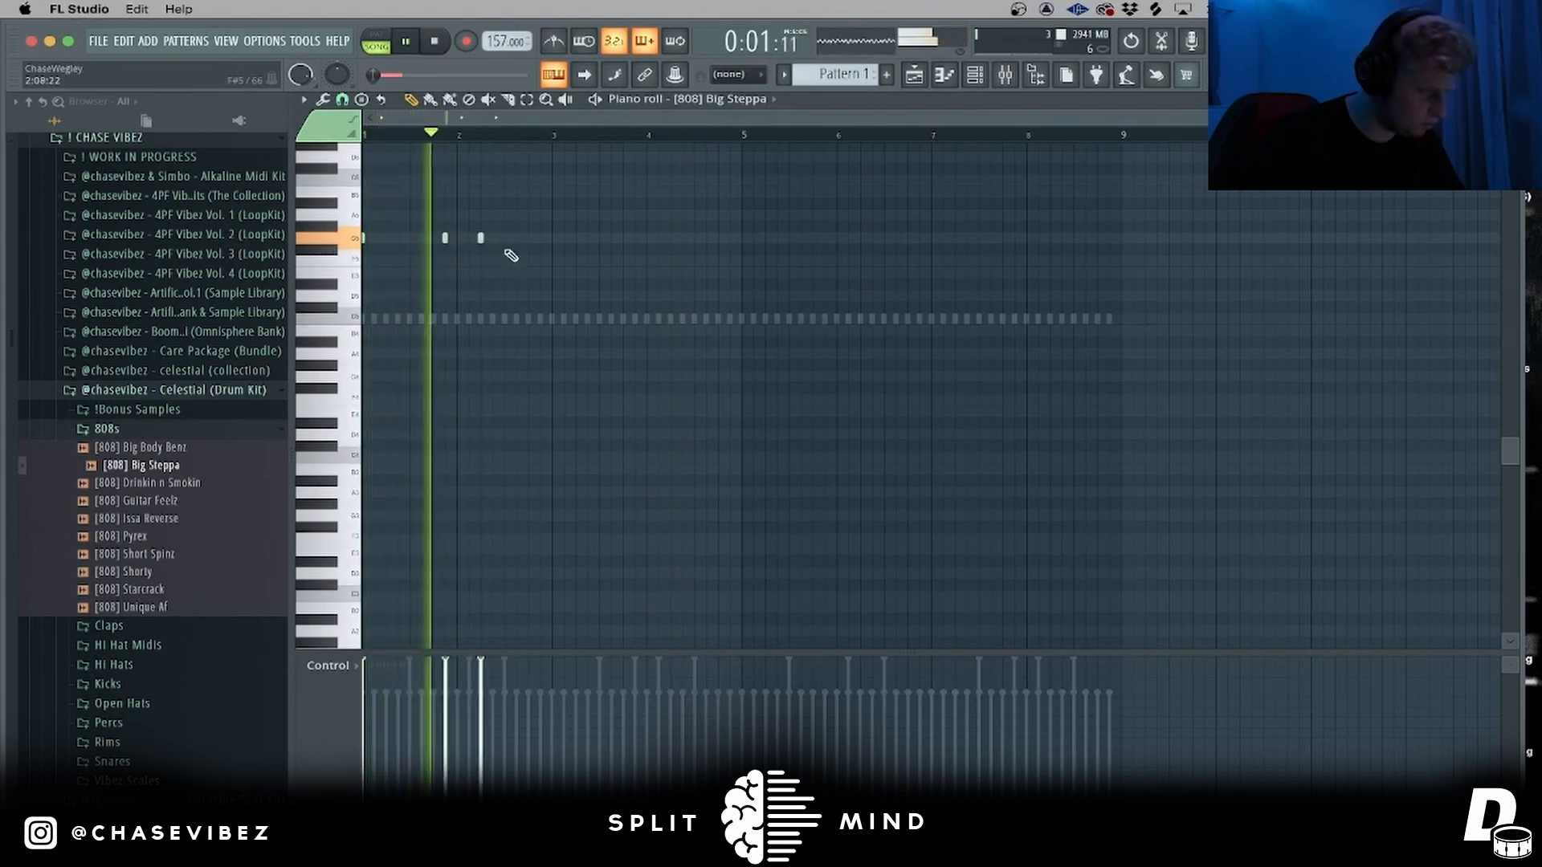
click(554, 262)
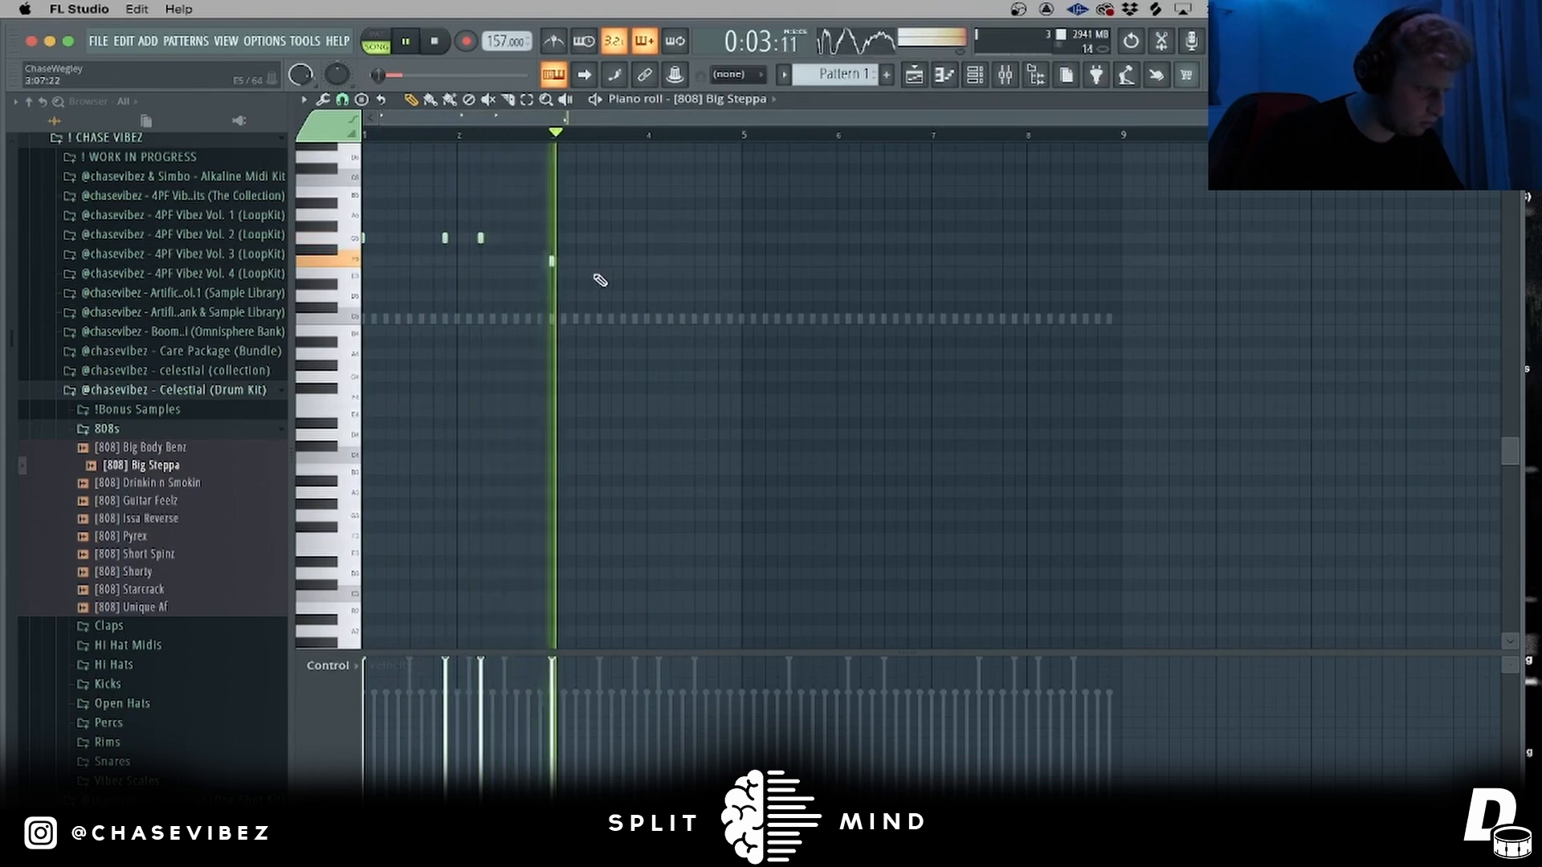
click(623, 262)
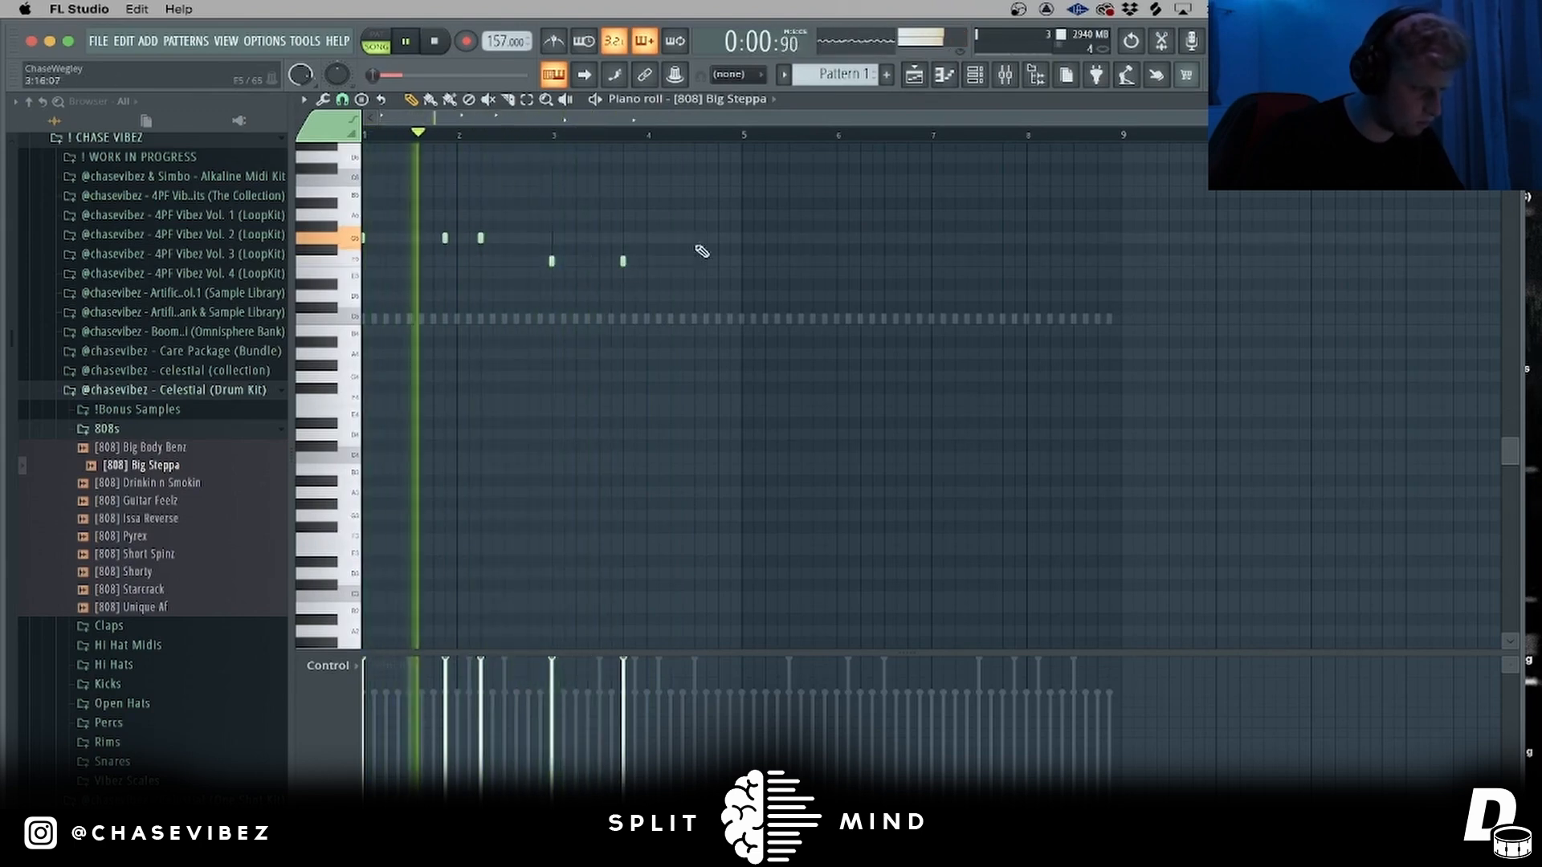
- Replace [808] Big Steppa with [808] Short Spinz and route the channel to mixer insert 10
click(948, 78)
drag(196, 550, 634, 326)
key(F9)
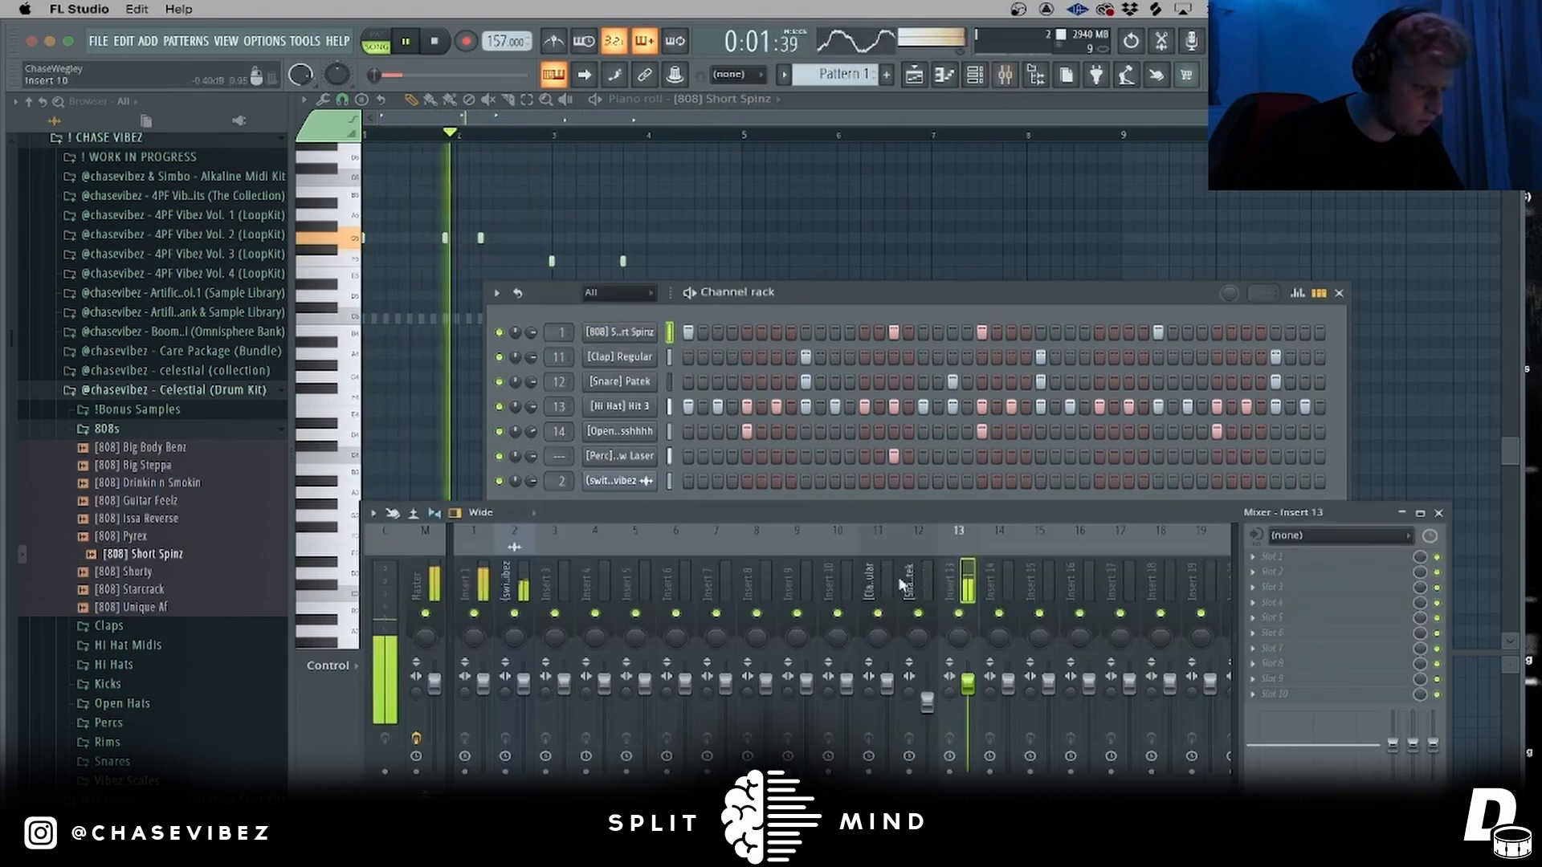
right_click(846, 565)
mouse_move(915, 513)
click(1140, 522)
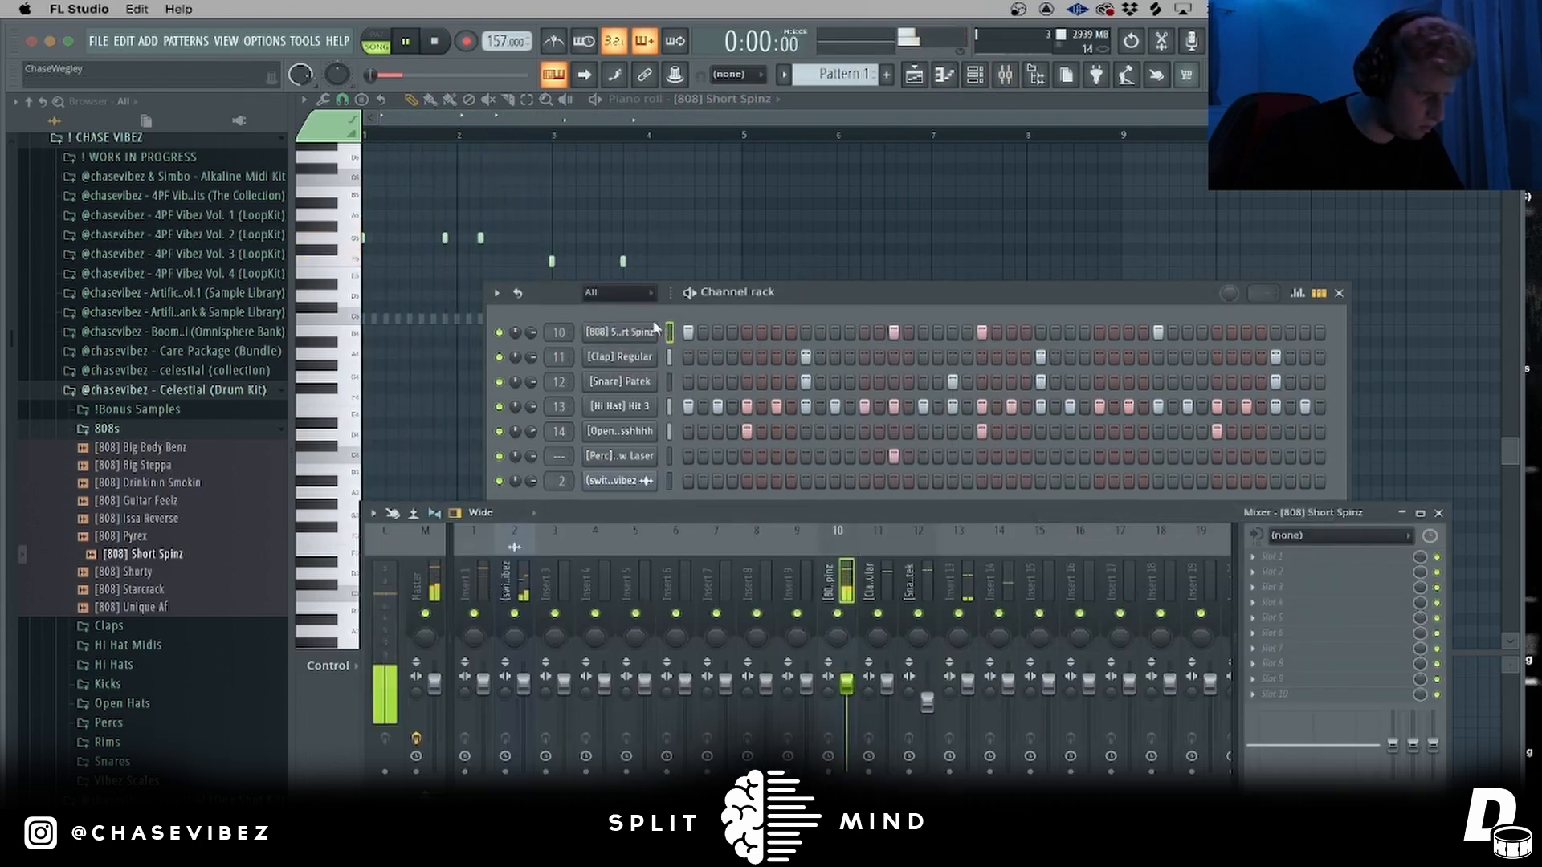
- Set the [808] Short Spinz channel volume to 93% and solo its mixer insert during playback to judge the level
click(622, 332)
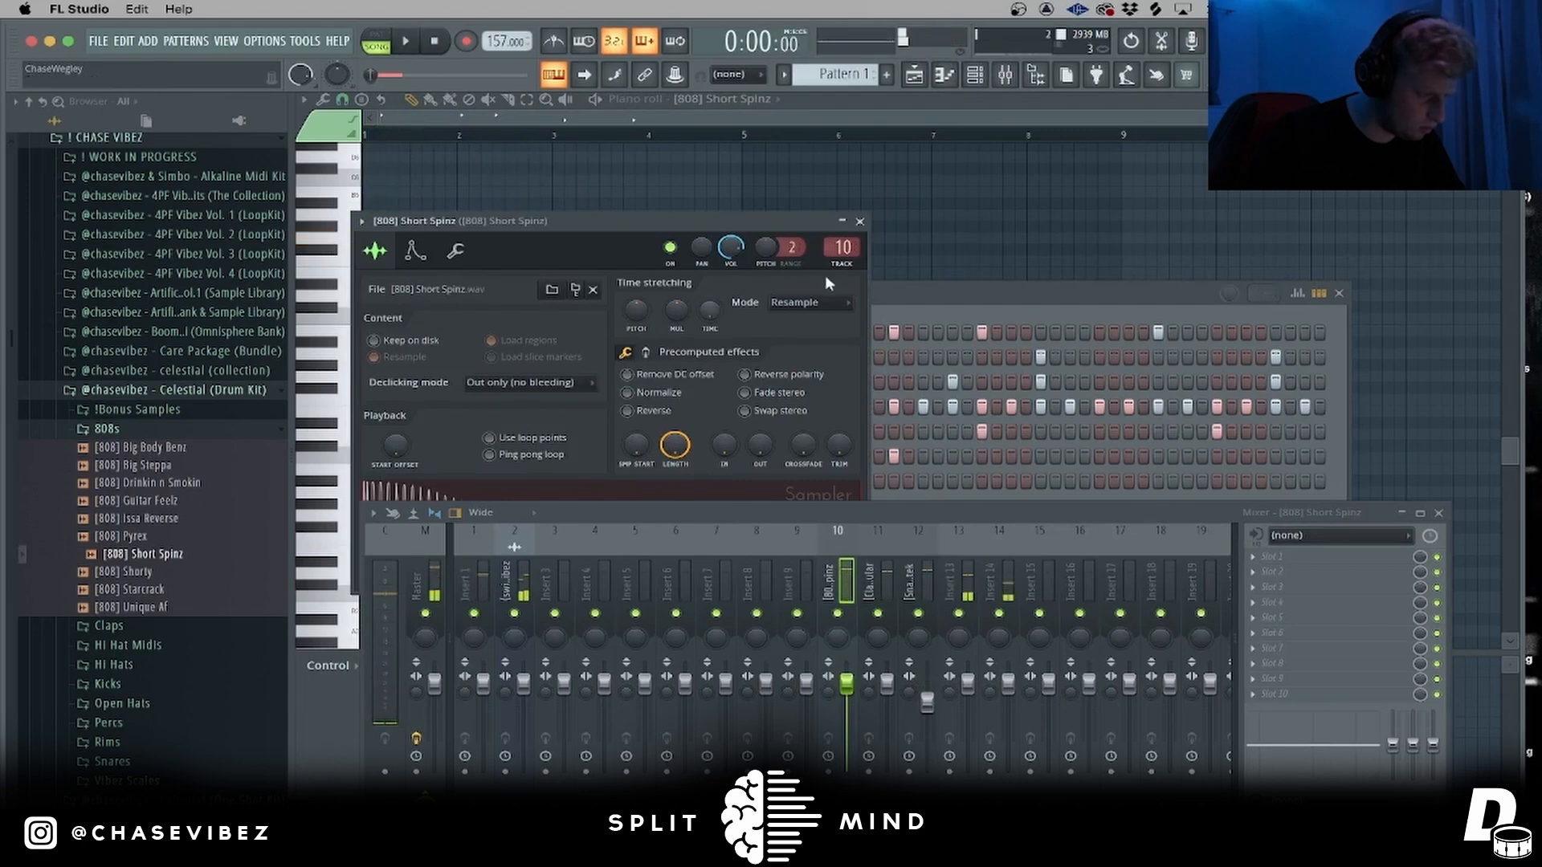
click(860, 221)
key(space)
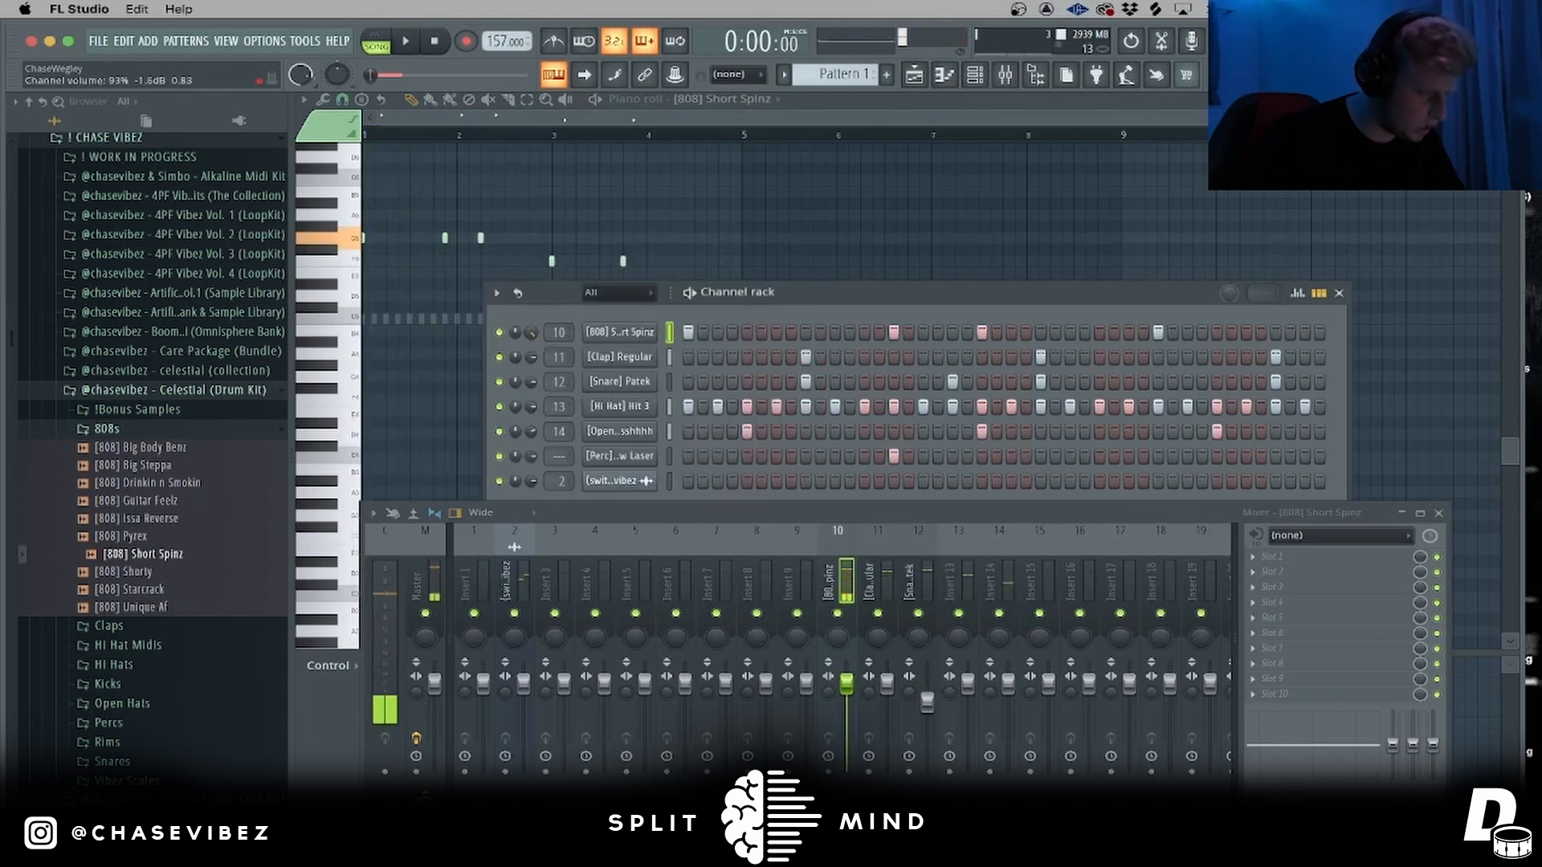
key(space)
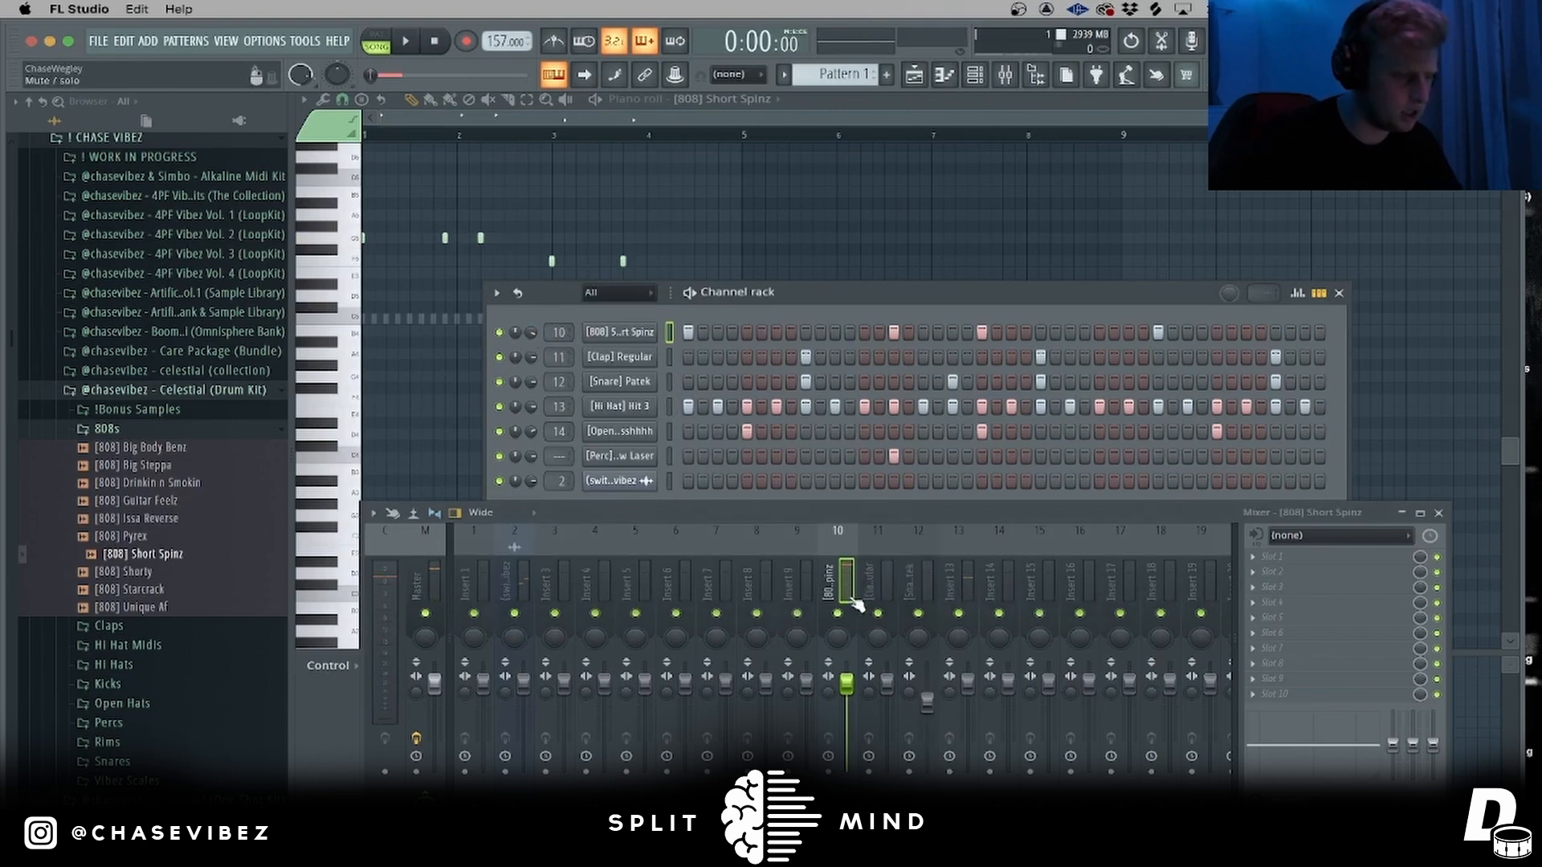
key(space)
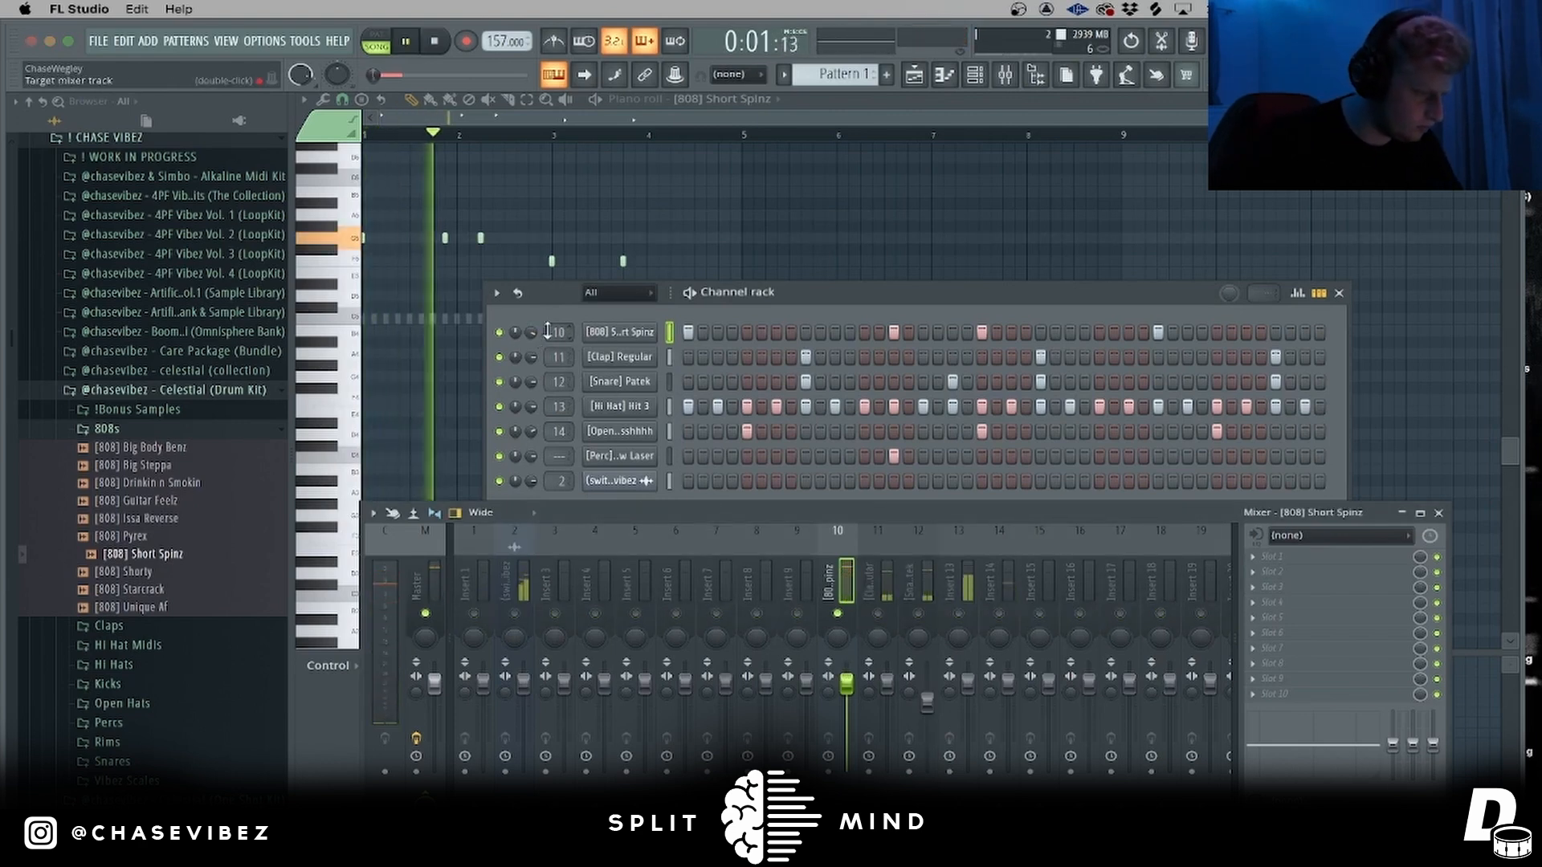
drag(533, 330, 533, 334)
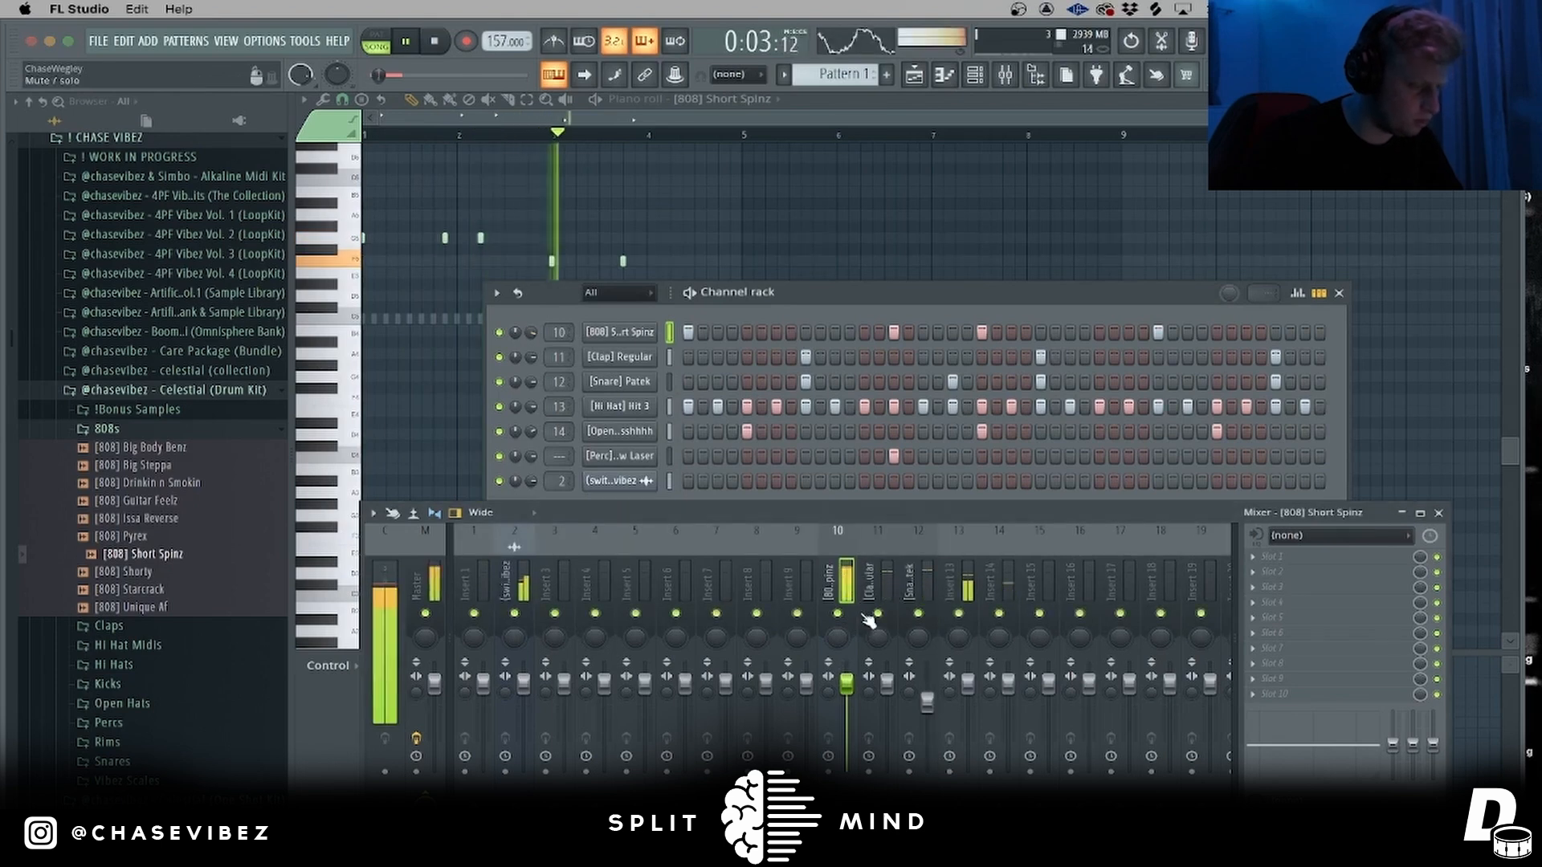
- Set the "mistaken" sample's time stretching mode to Stretch and the project tempo to 161 BPM
click(113, 429)
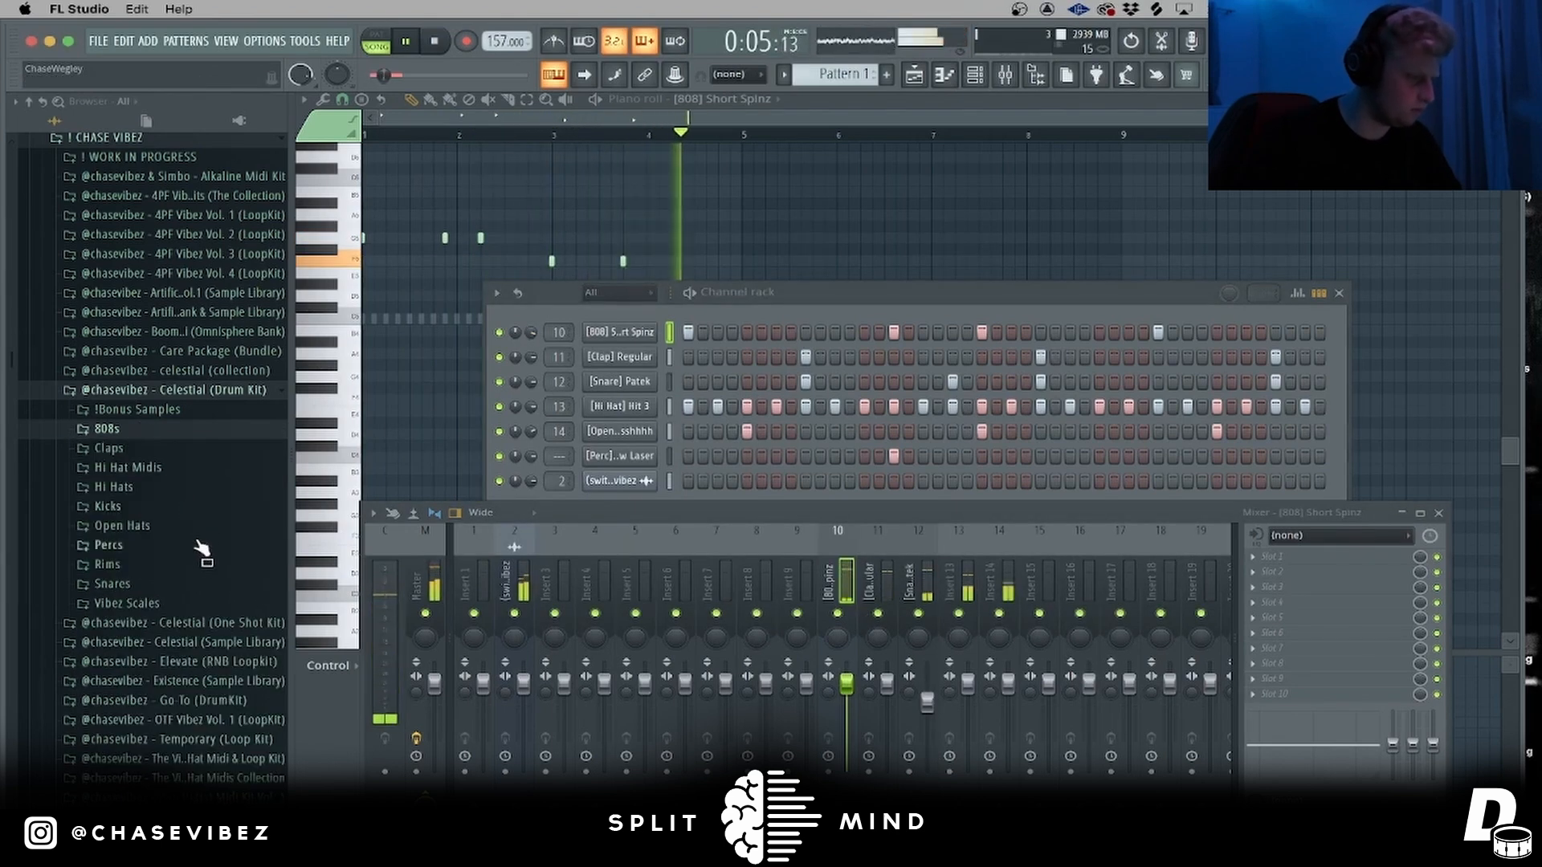
click(928, 75)
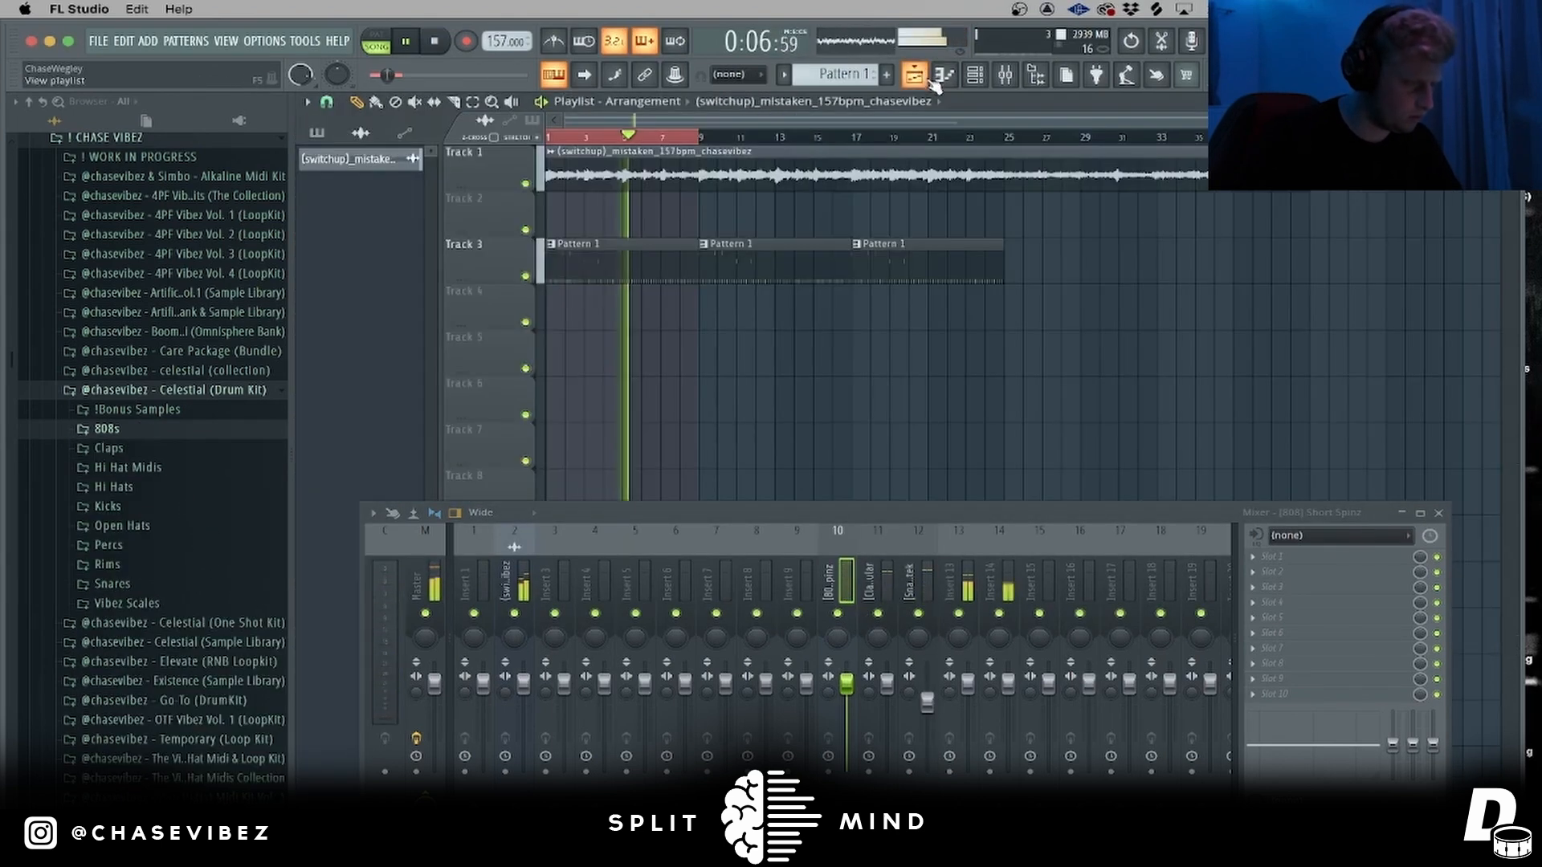
double_click(792, 174)
click(916, 375)
click(901, 412)
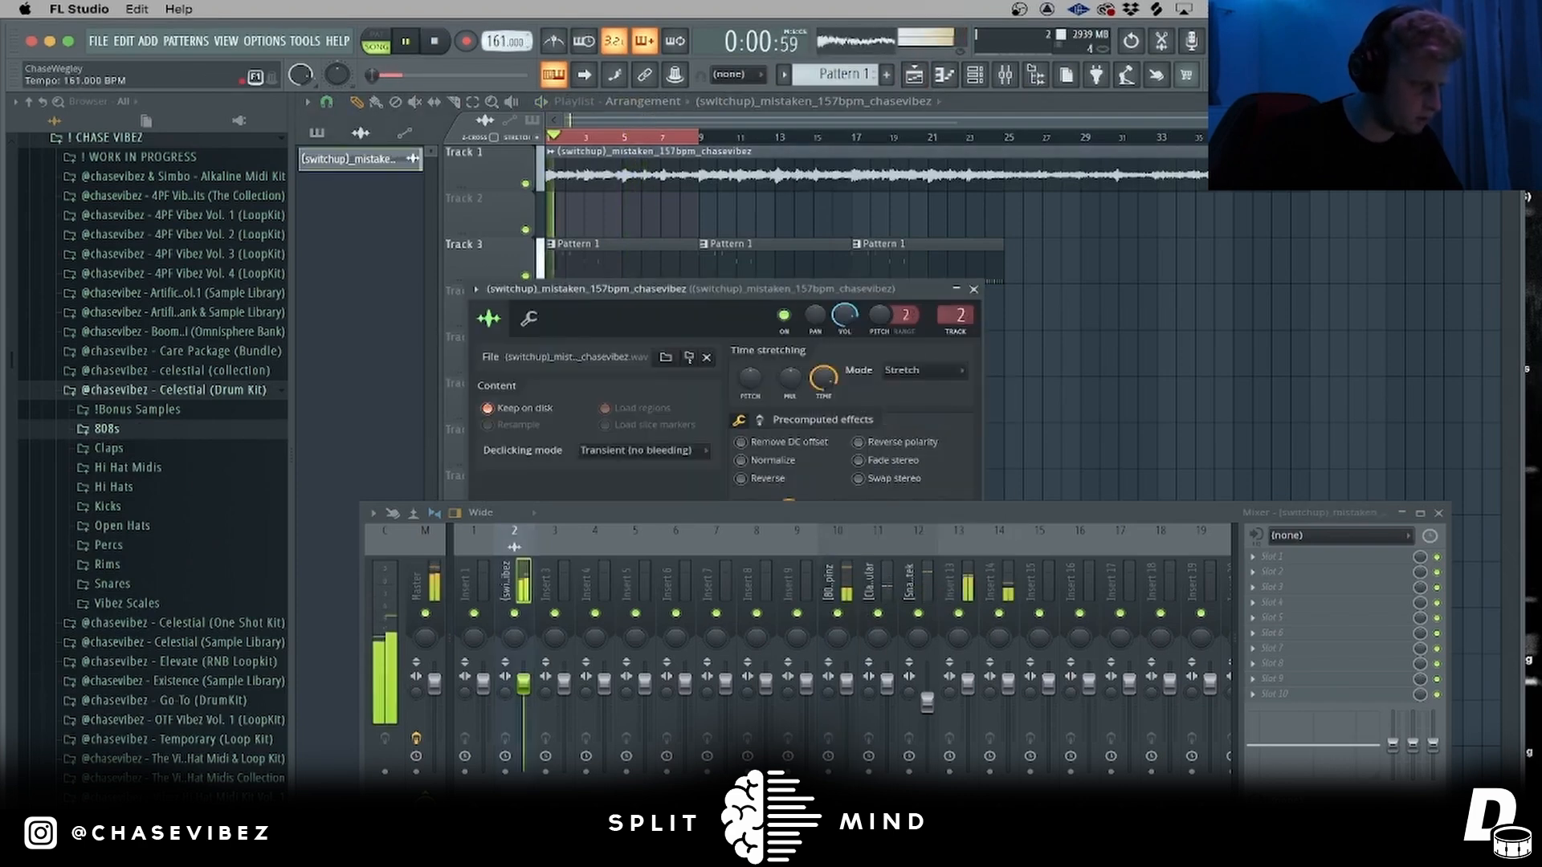
click(974, 289)
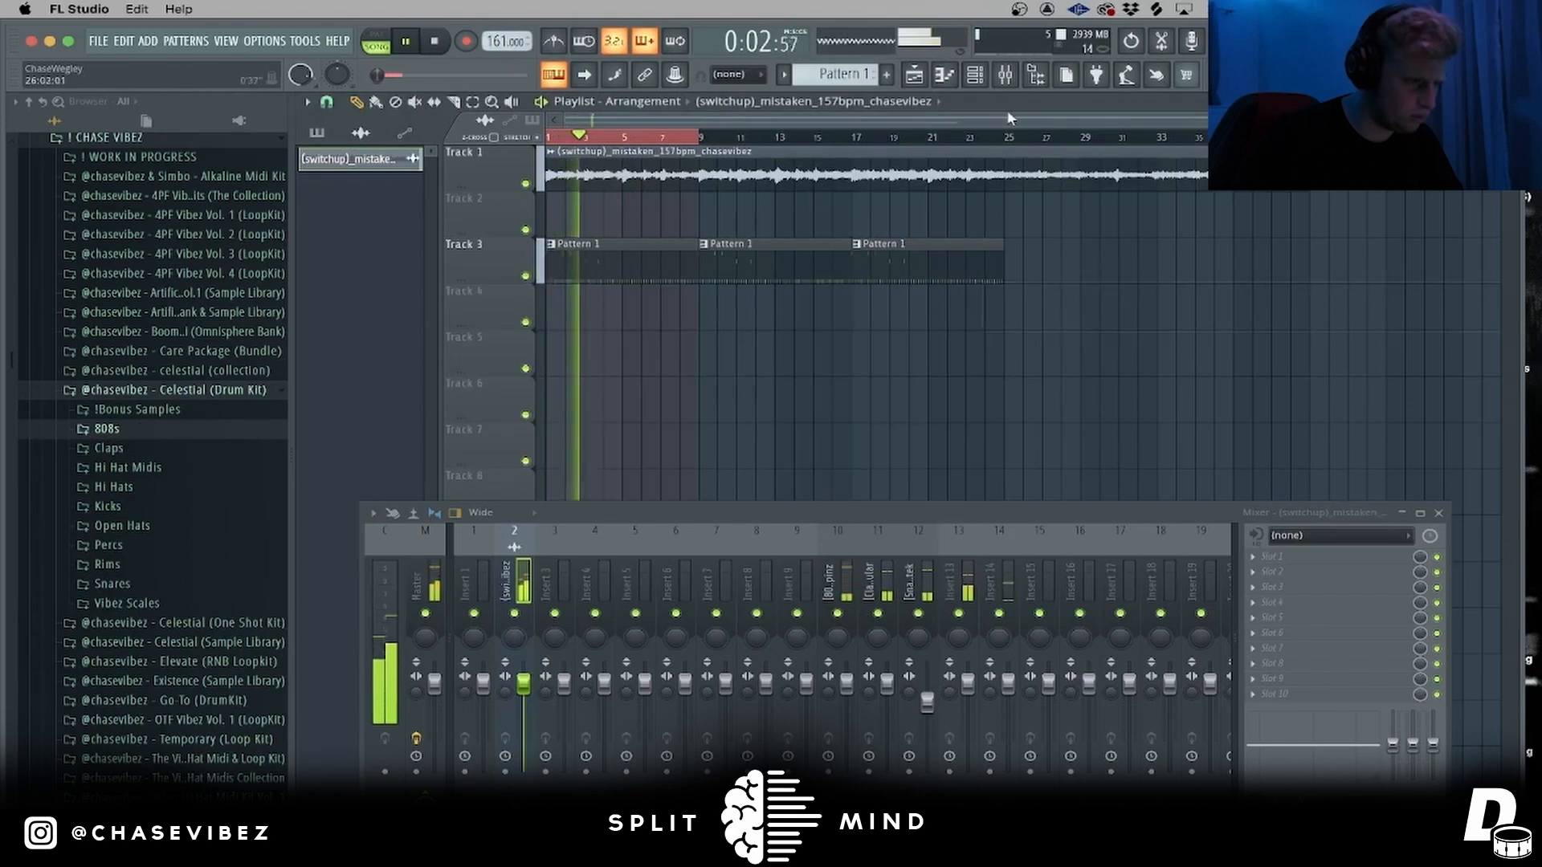
- Transpose the three G5 notes of the [808] Short Spinz line down one octave in the piano roll and play it back
click(975, 74)
right_click(636, 332)
click(693, 333)
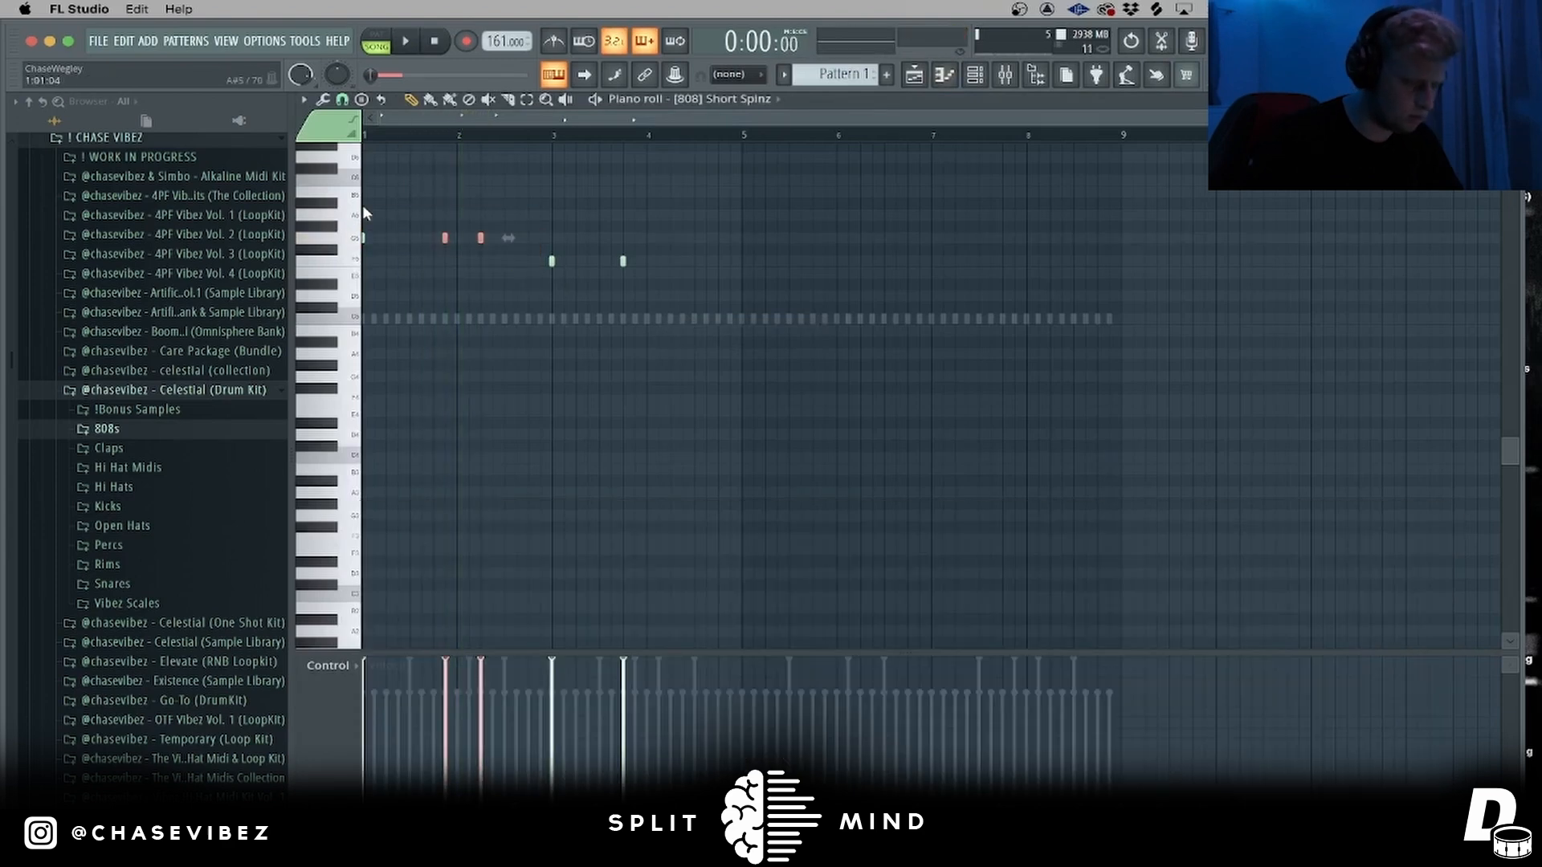
key(ctrl+Down)
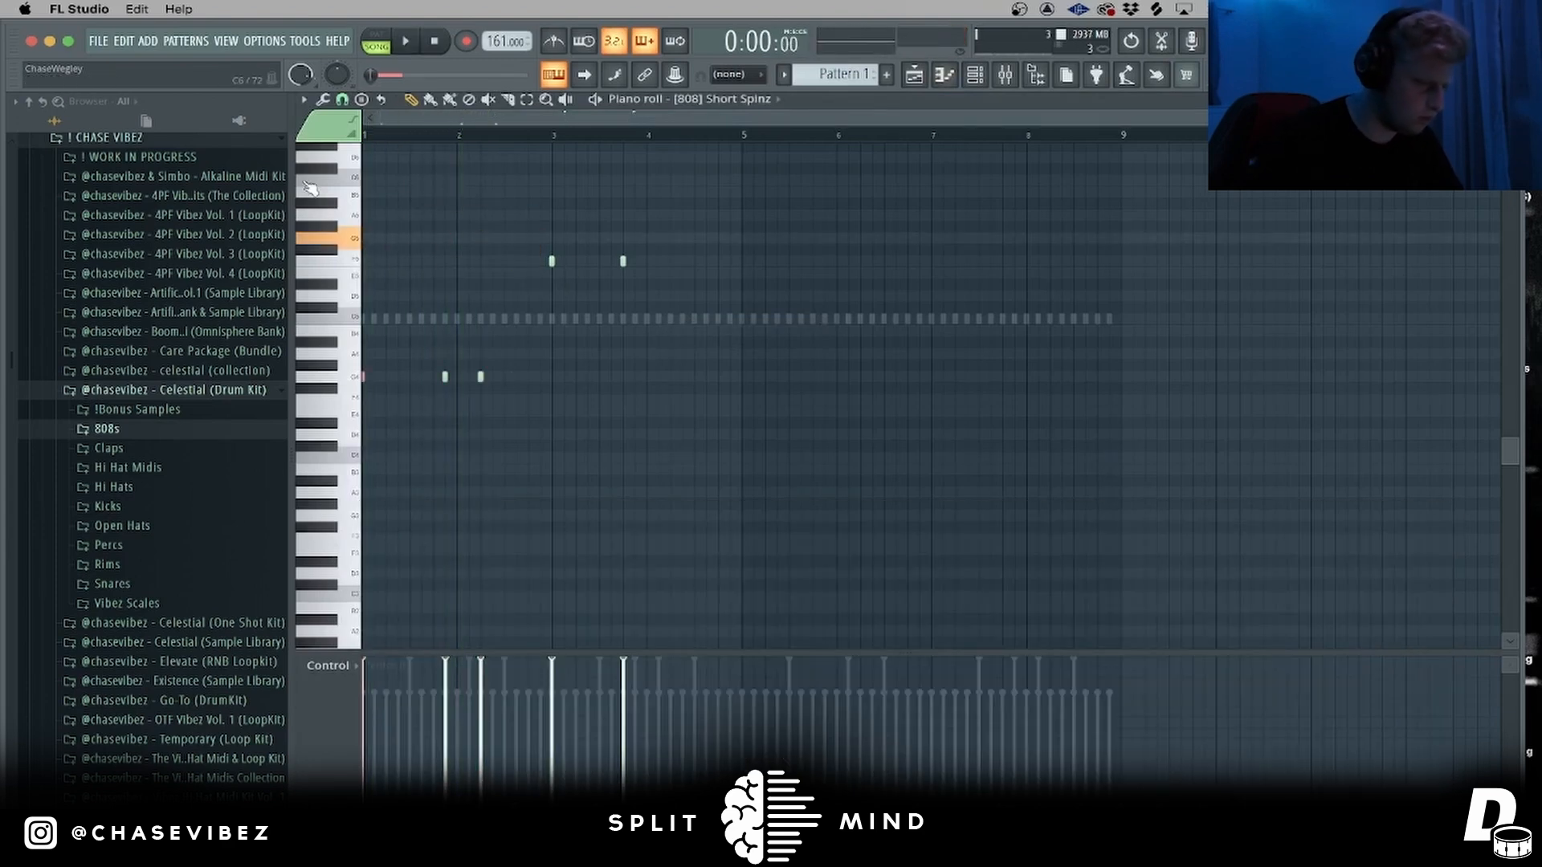
key(space)
- Add two more G4 notes to the 808 line, one midway through bar 1 and one near the end of bar 2
drag(363, 339, 660, 386)
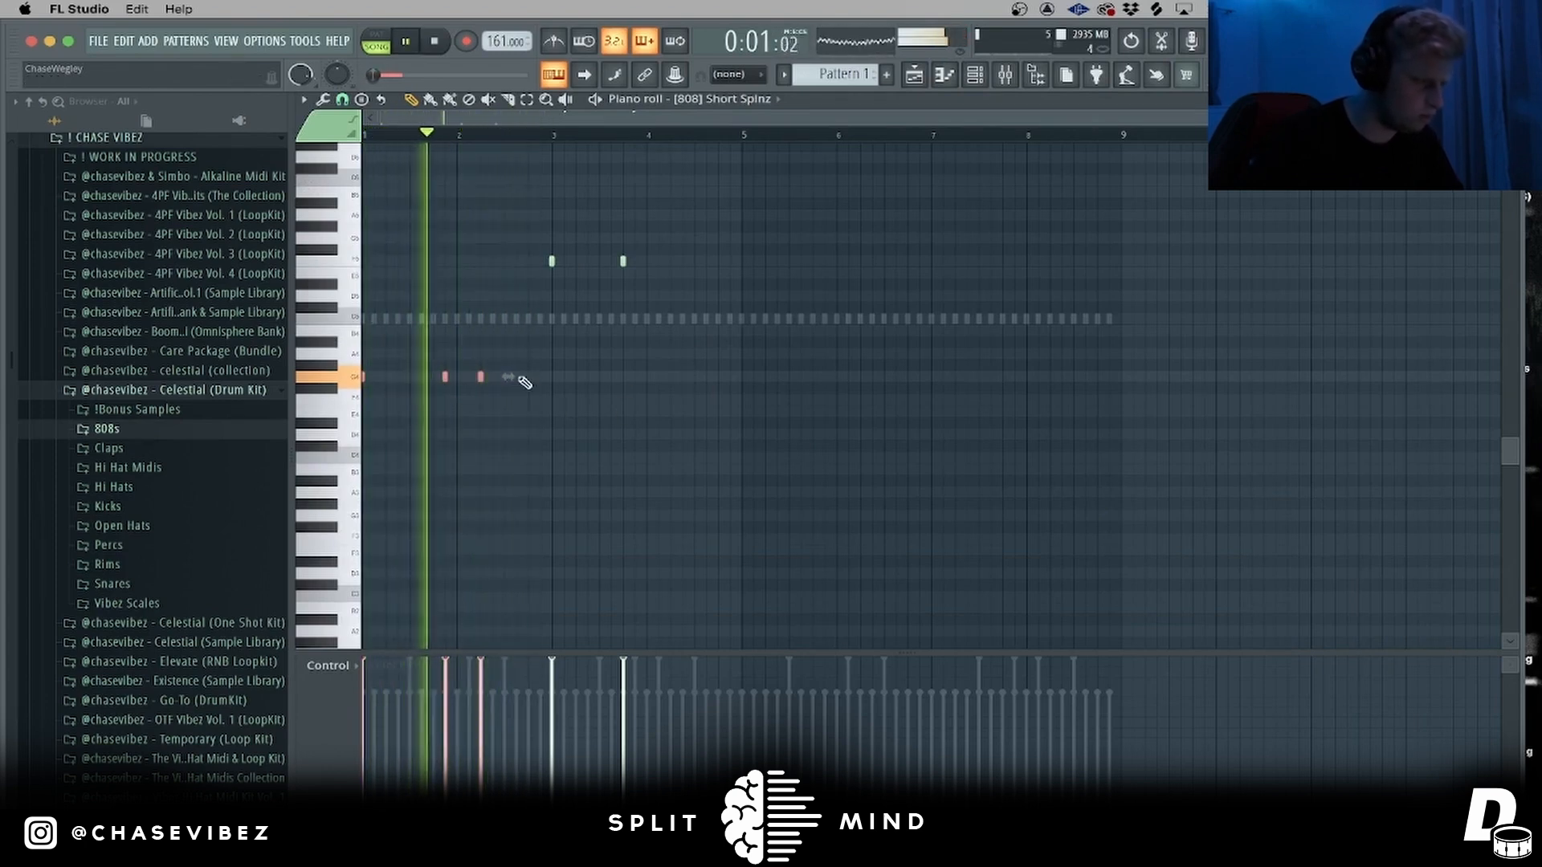
mouse_move(437, 361)
mouse_down()
mouse_move(452, 391)
mouse_move(413, 379)
mouse_move(538, 383)
mouse_up()
right_click(414, 377)
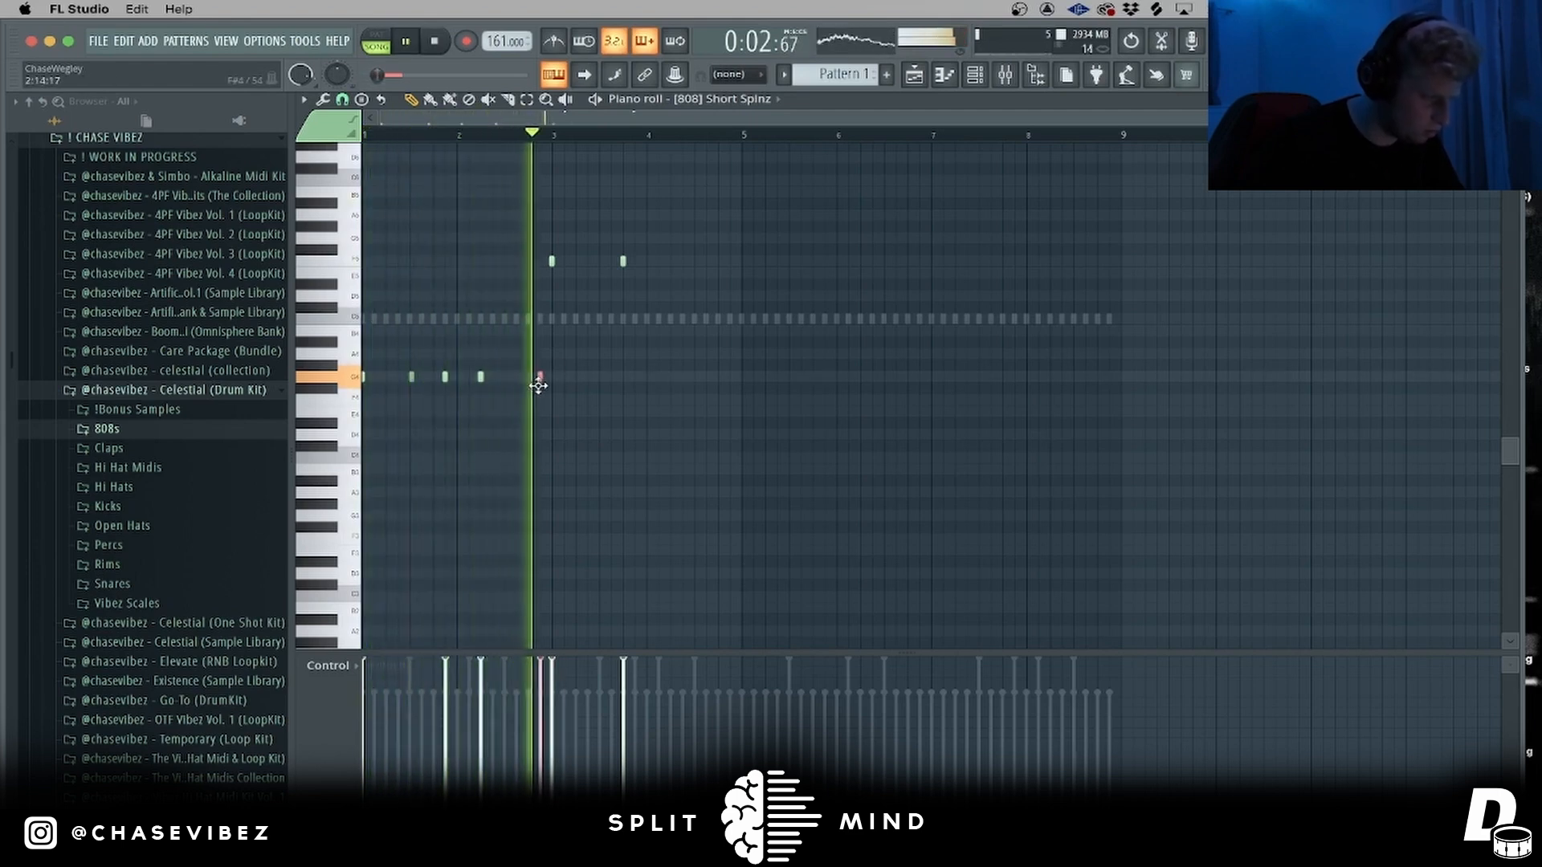
- Rework the F5 phrase across bars 3 and 4 into six notes, removing the late bar 3 note and adding four others
drag(675, 277, 551, 263)
click(587, 261)
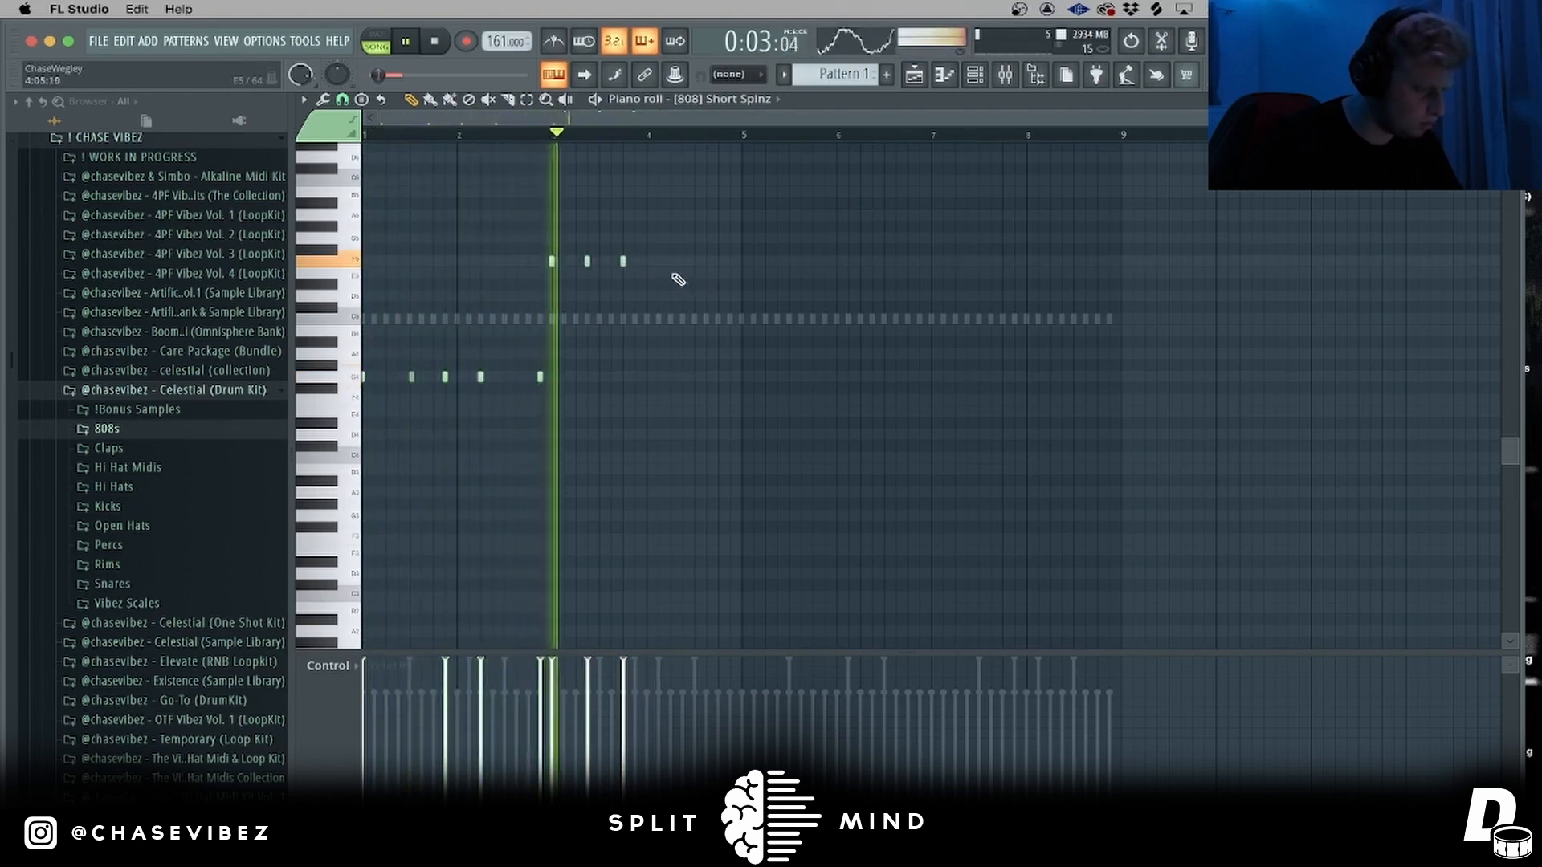
right_click(624, 265)
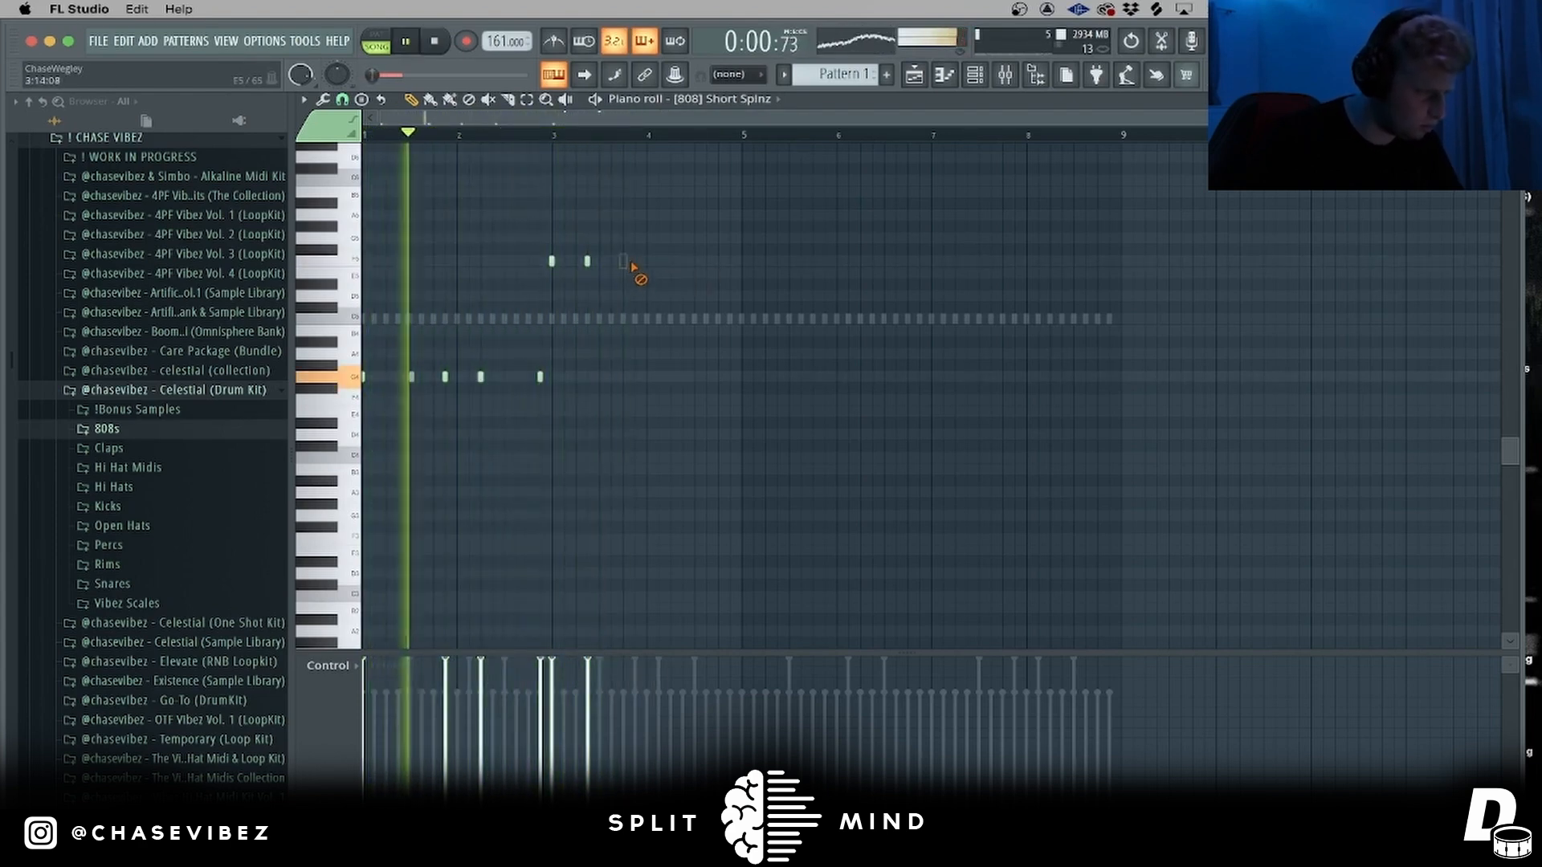
click(635, 264)
click(672, 263)
drag(685, 271, 623, 237)
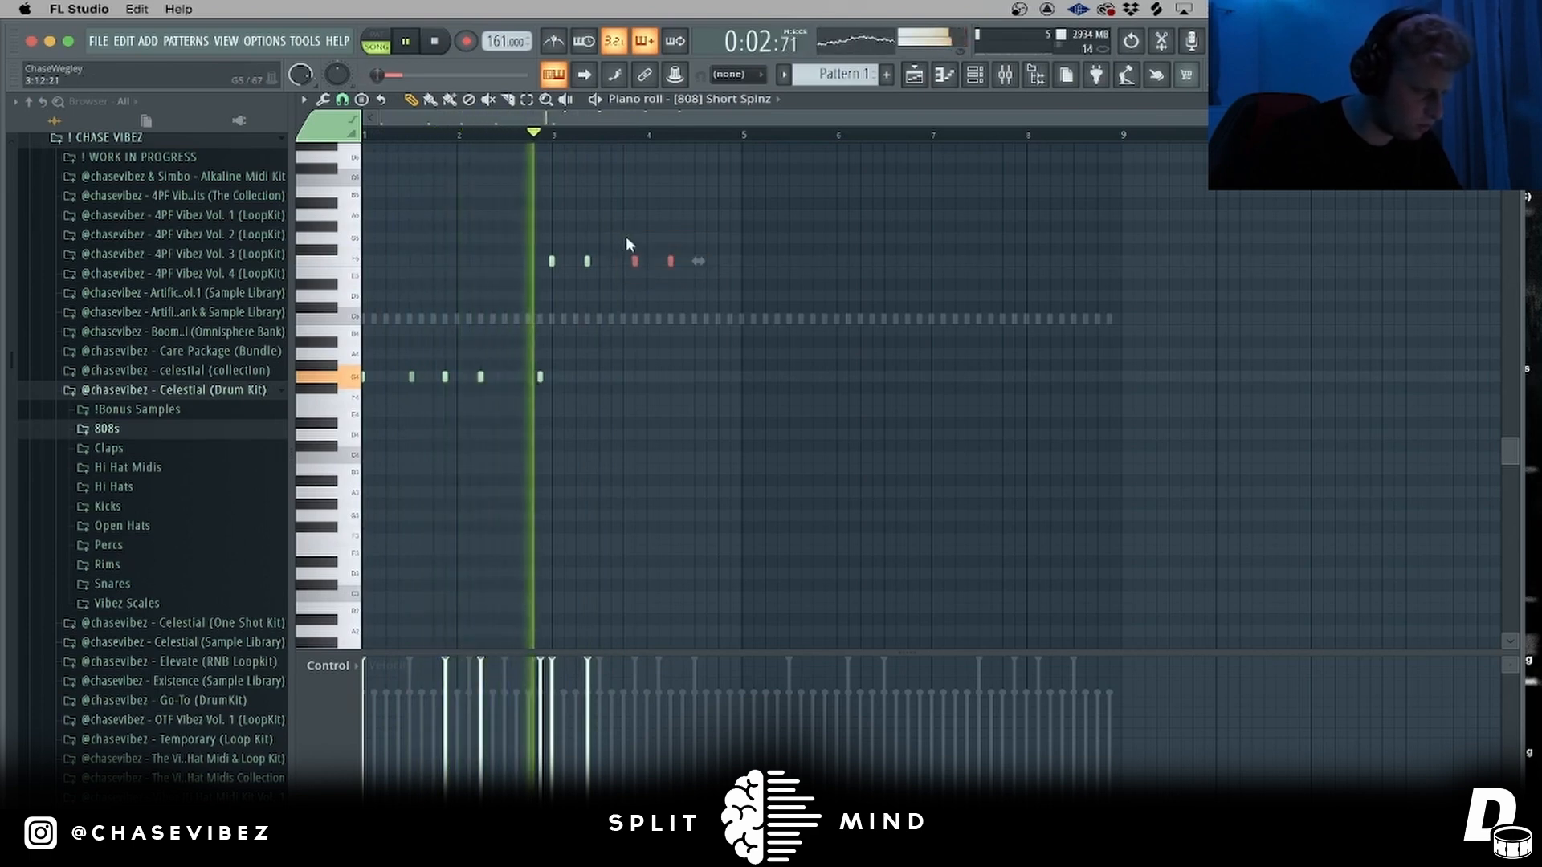
click(695, 262)
click(718, 262)
- Duplicate the six-note F5 phrase to start at bar 5 and transpose the copy down to D#5
mouse_move(748, 284)
mouse_down()
mouse_move(541, 244)
mouse_move(739, 296)
mouse_up()
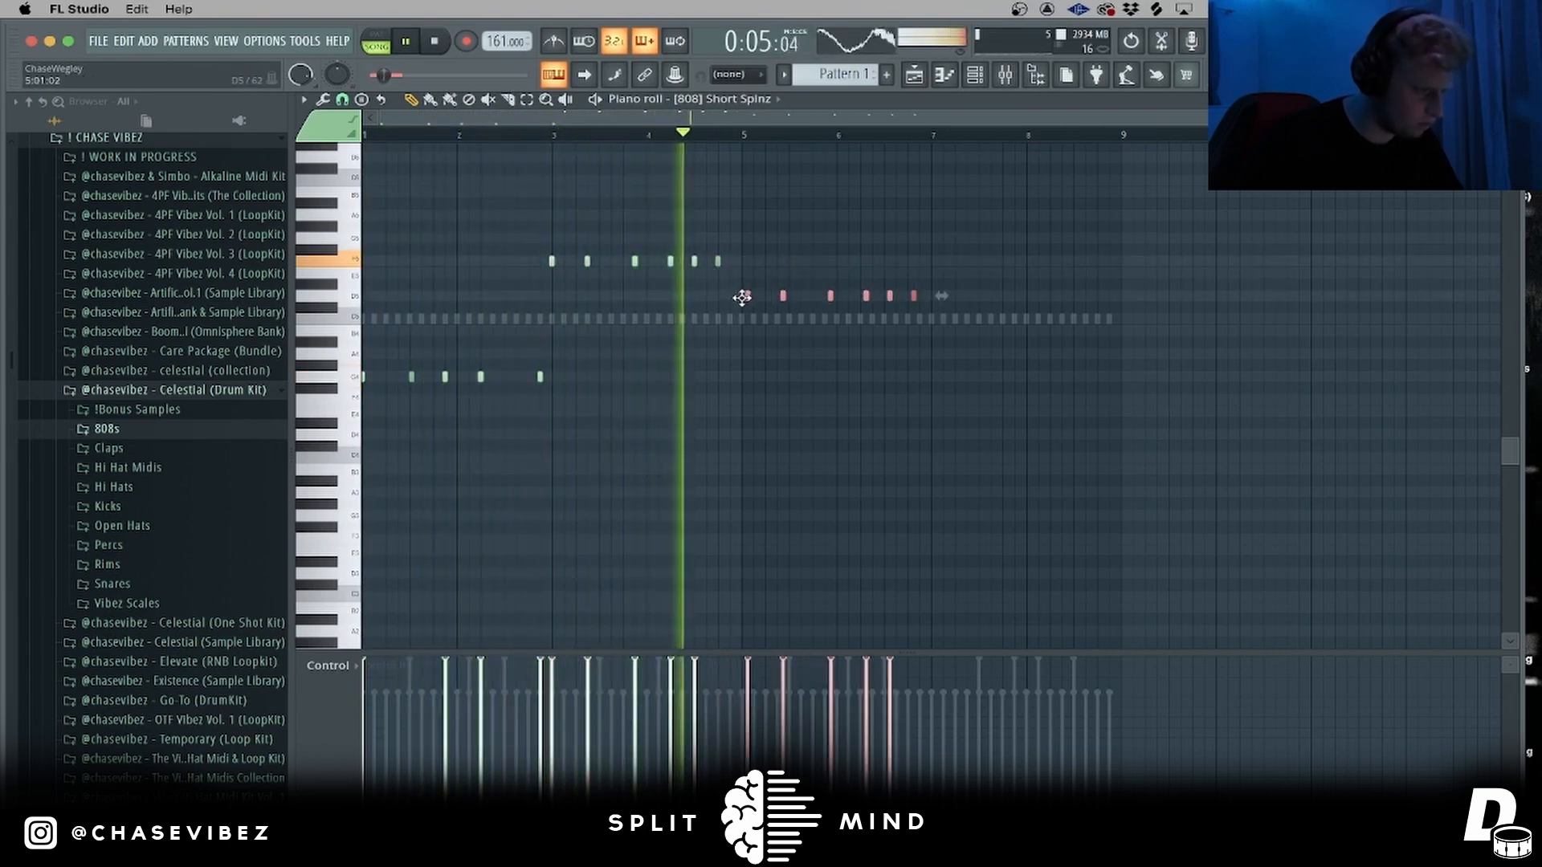
key(space)
key(space)
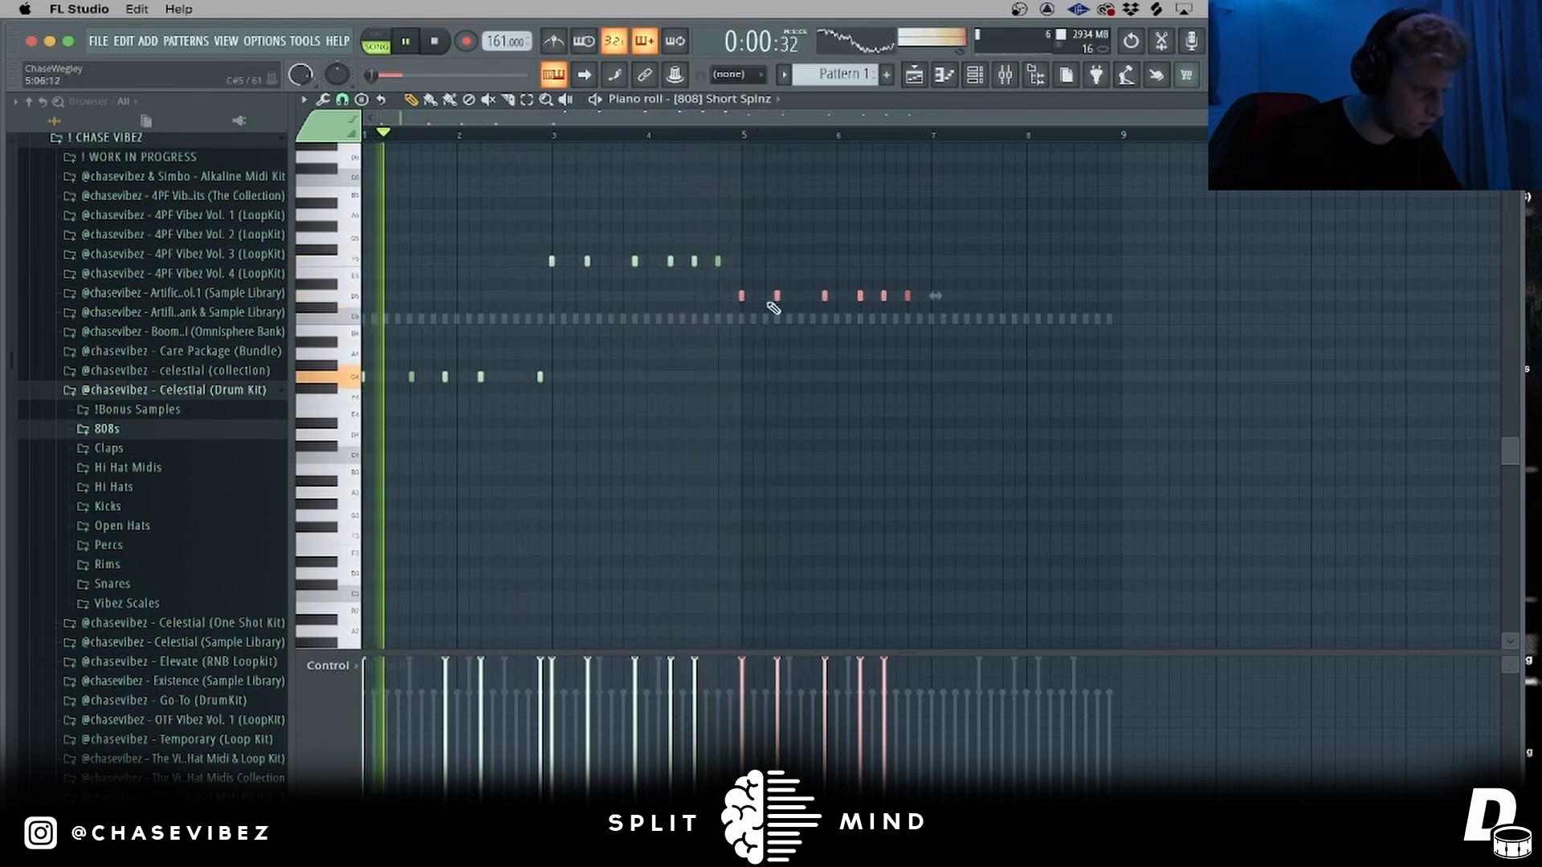
drag(740, 297, 713, 262)
- Replace the last two F5 notes in bar 4 with a single lower-velocity F5 note near the end of the bar
right_click(694, 261)
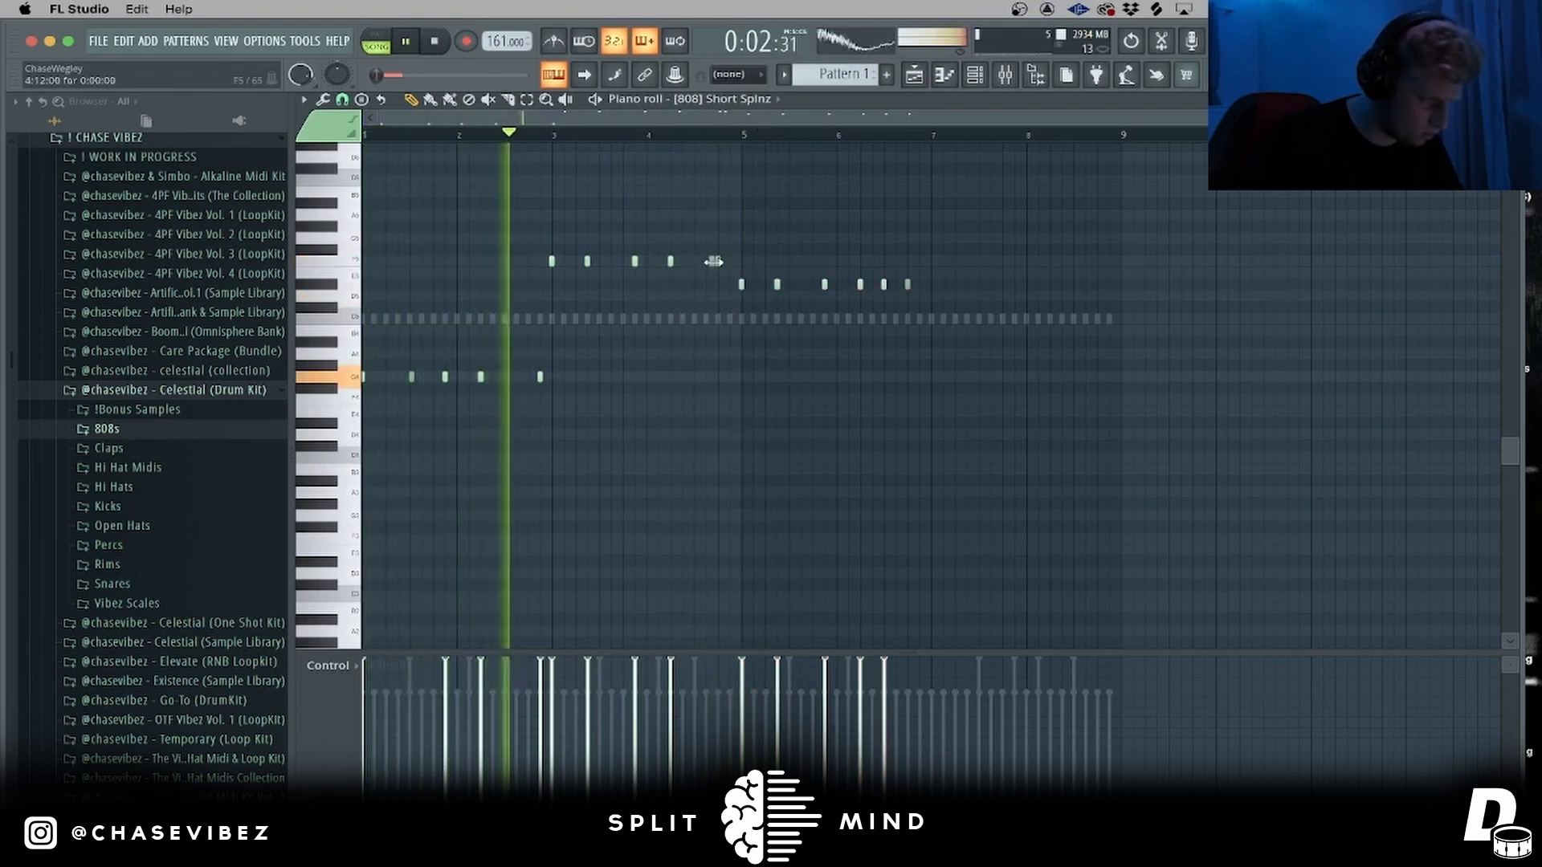
super+click(712, 264)
scroll(714, 263, up, 5)
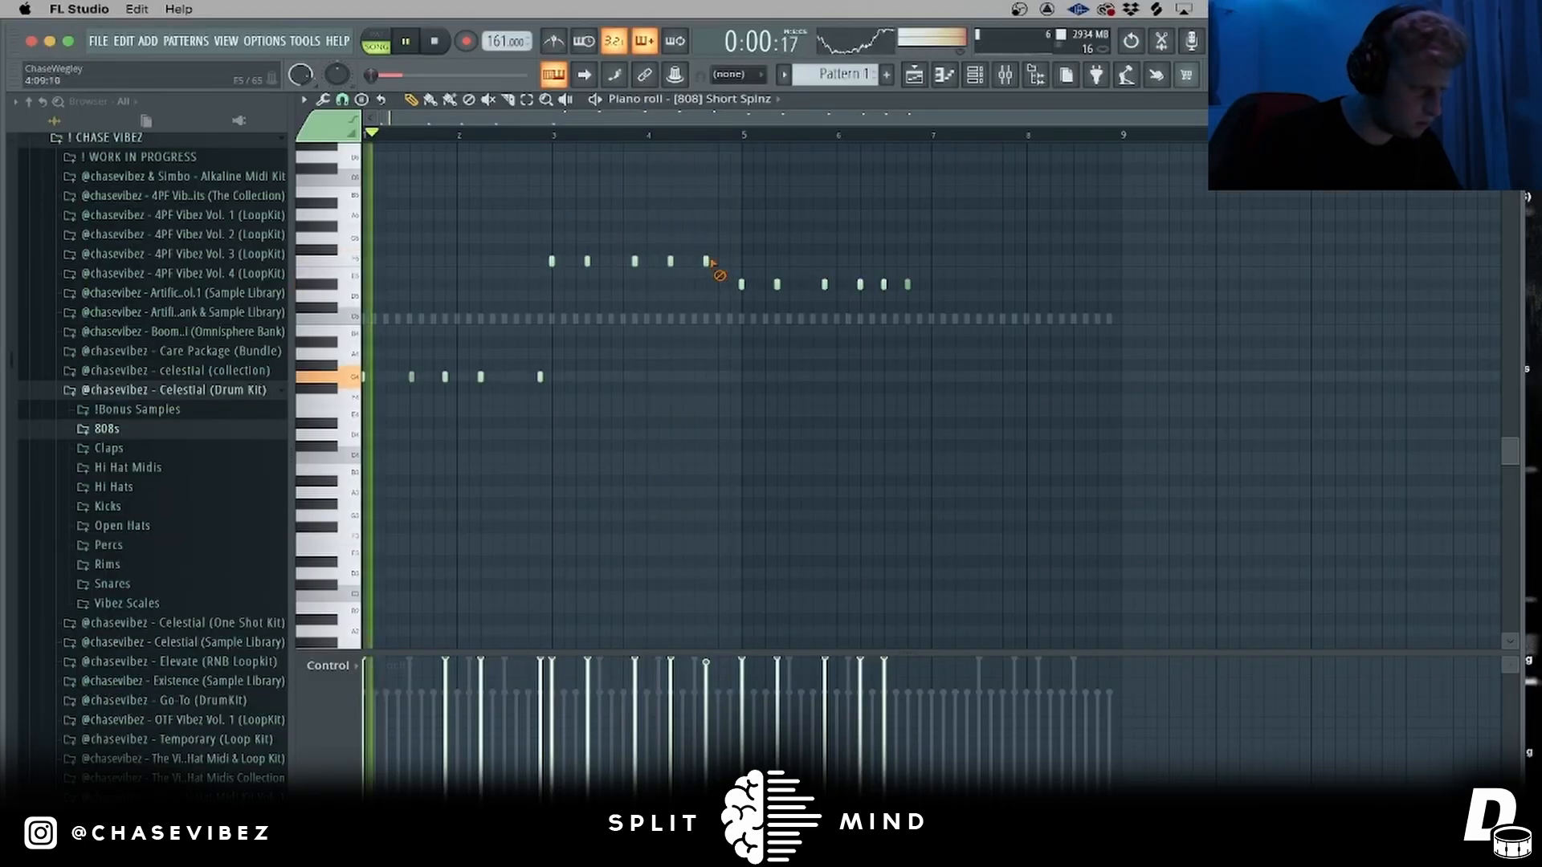
drag(732, 274, 696, 246)
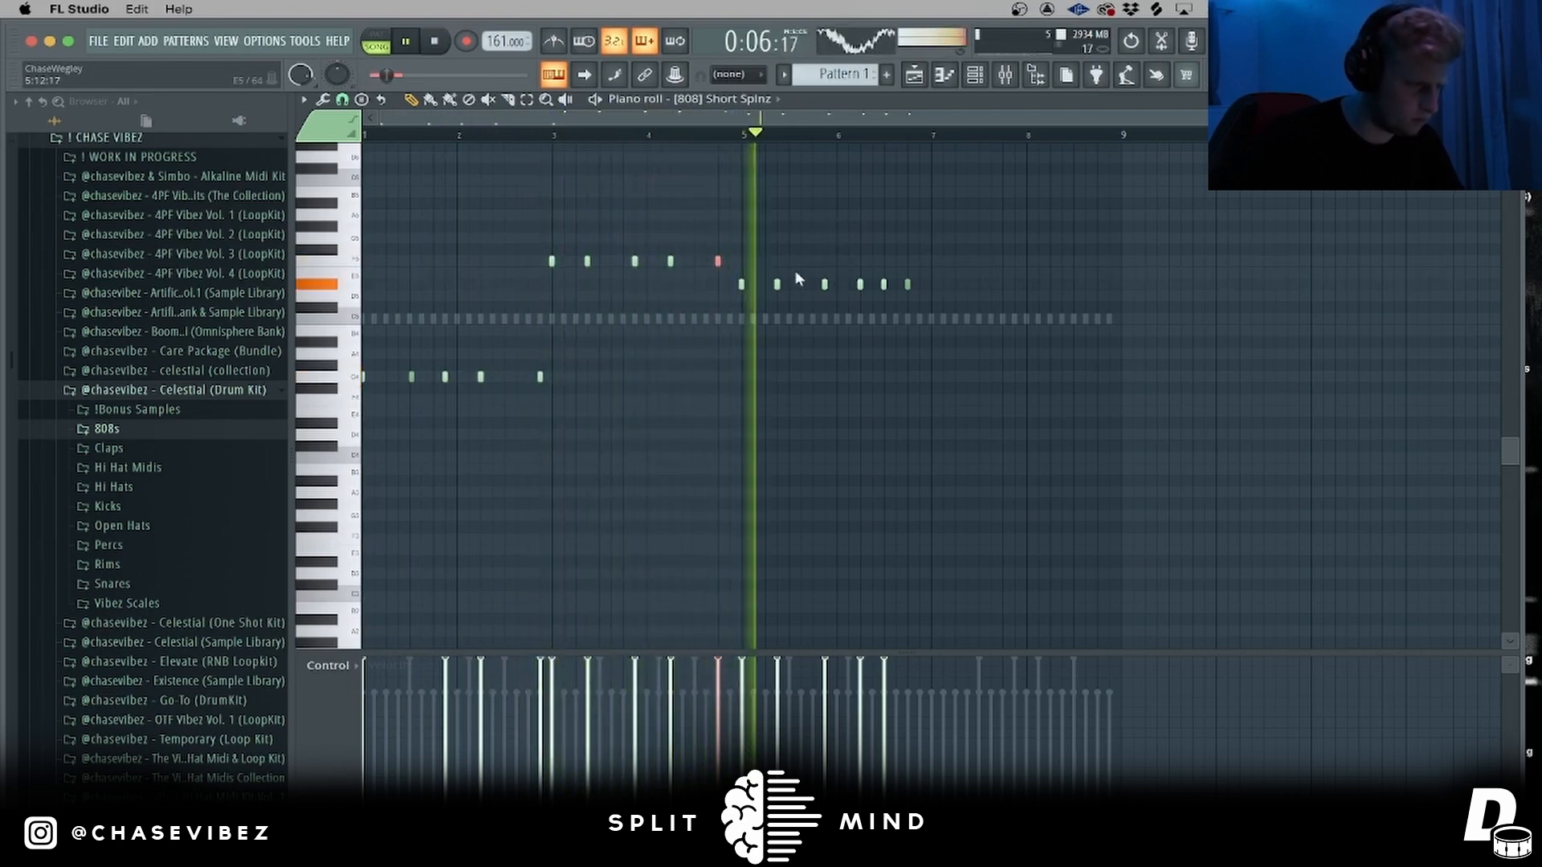
drag(718, 262, 714, 264)
scroll(731, 261, down, 6)
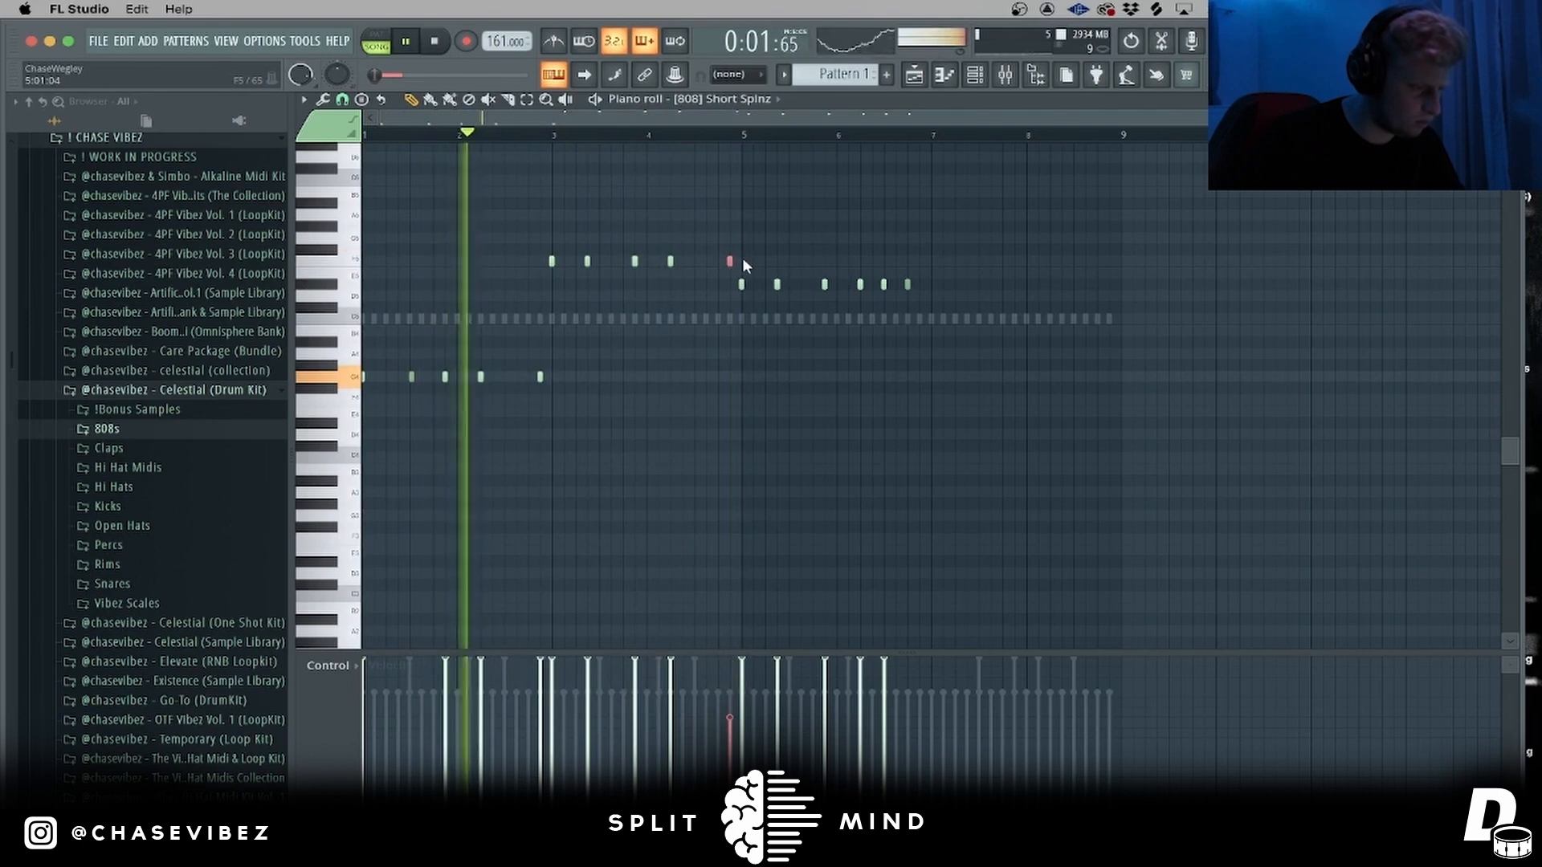
- Thin out the D#5 phrase in bars 5 and 6 by deleting its second and fifth notes
super+click(811, 325)
scroll(807, 204, up, 3)
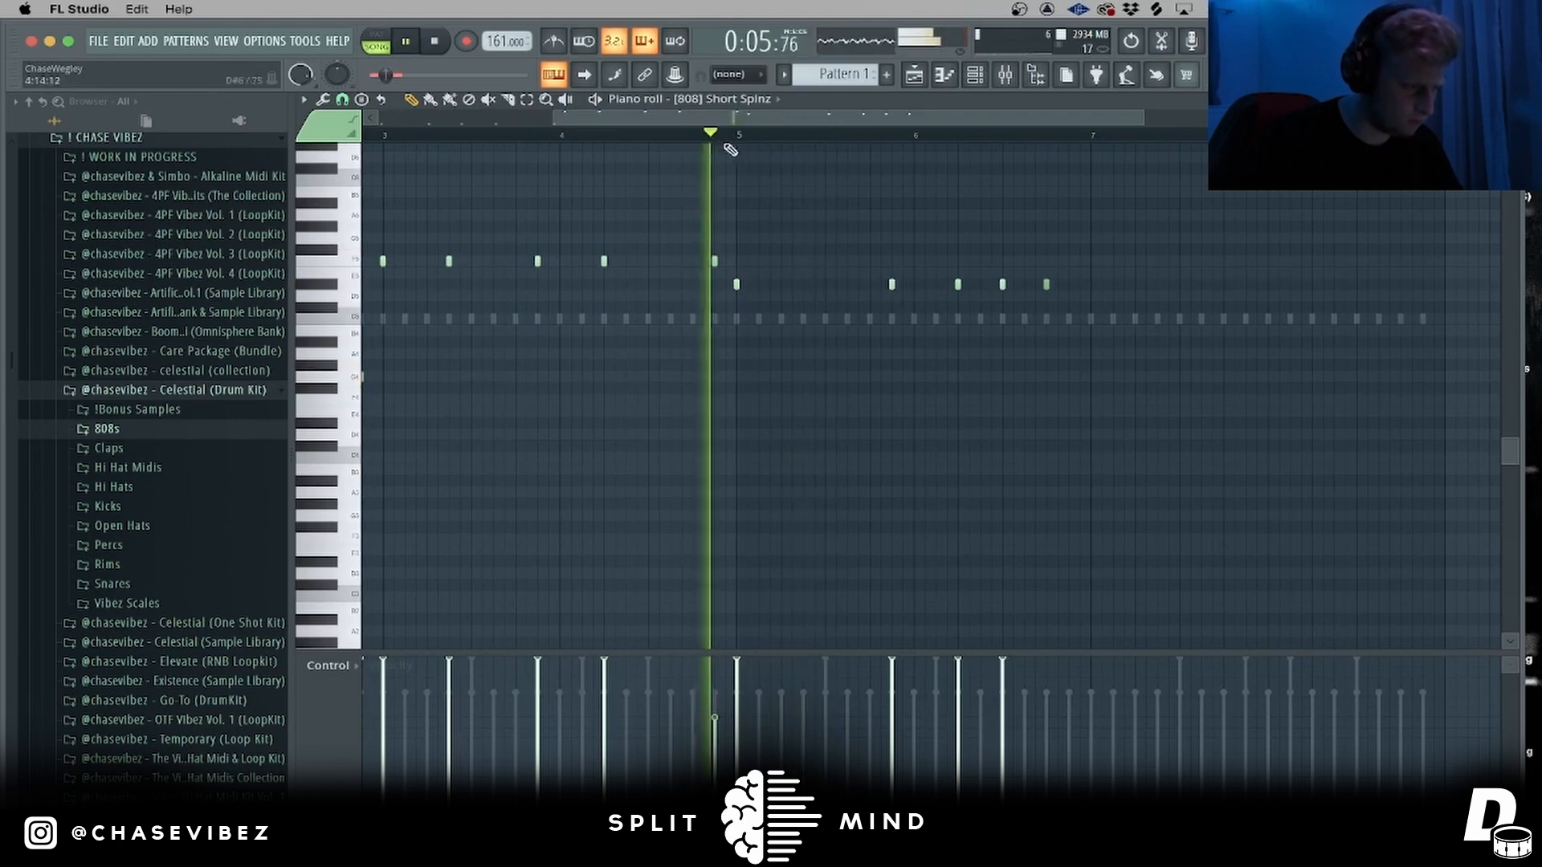
drag(1140, 313, 851, 269)
right_click(1002, 285)
- Copy the five-note F5 phrase from bars 3 and 4 into bars 7 and 8
drag(1116, 310, 929, 268)
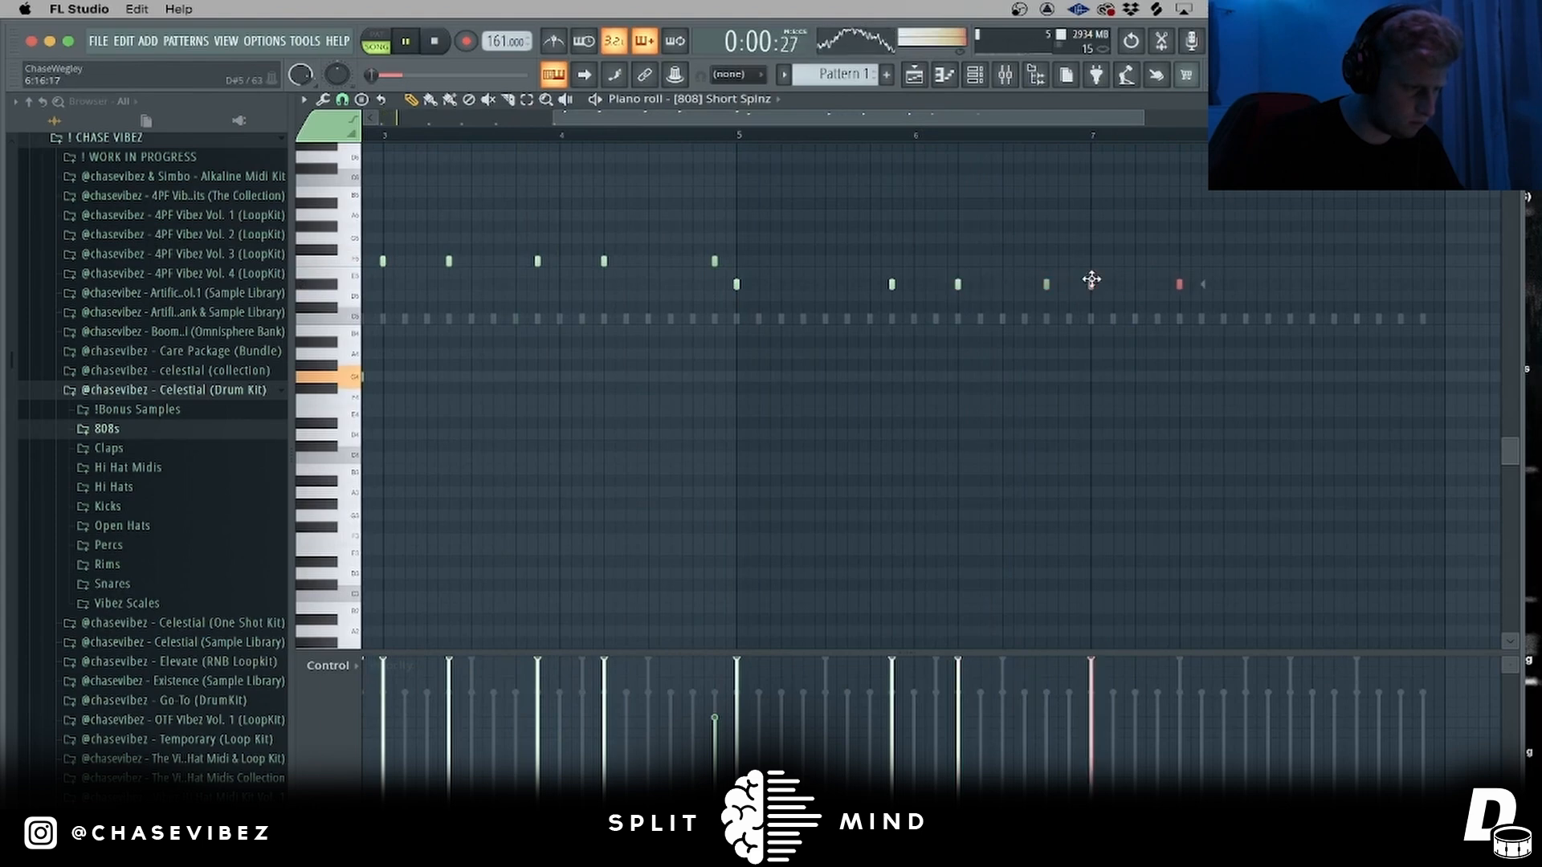
scroll(1085, 129, right, 3)
scroll(899, 132, down, 3)
key(Delete)
drag(781, 267, 939, 265)
scroll(1077, 145, up, 4)
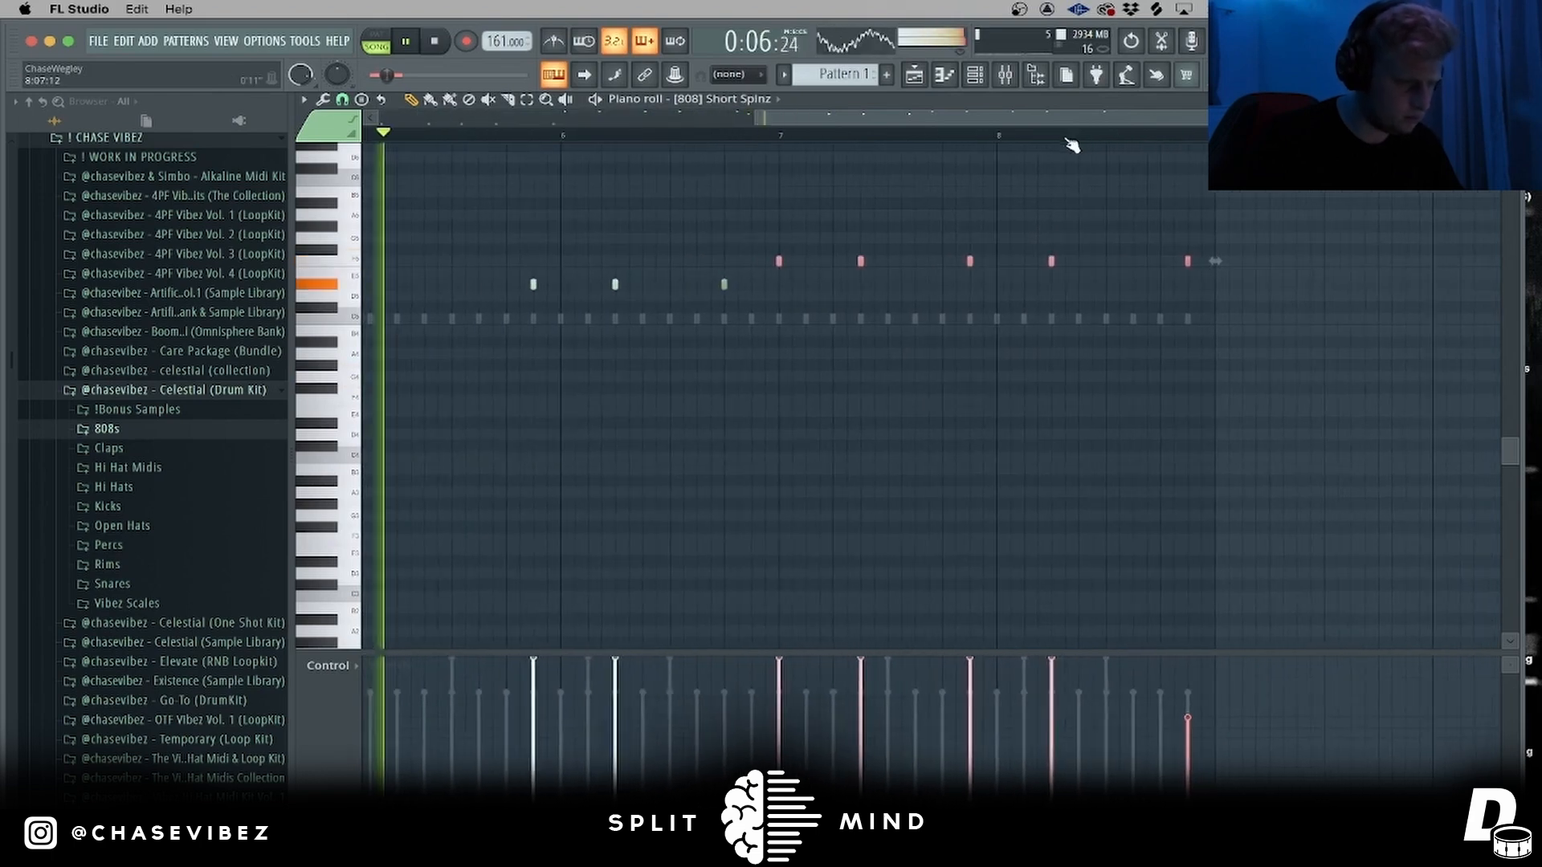
- Add a fast roll of chopped F5 notes early in bar 8 and return the control lane to note velocity
super+click(1053, 264)
shift+drag(1053, 264, 1034, 259)
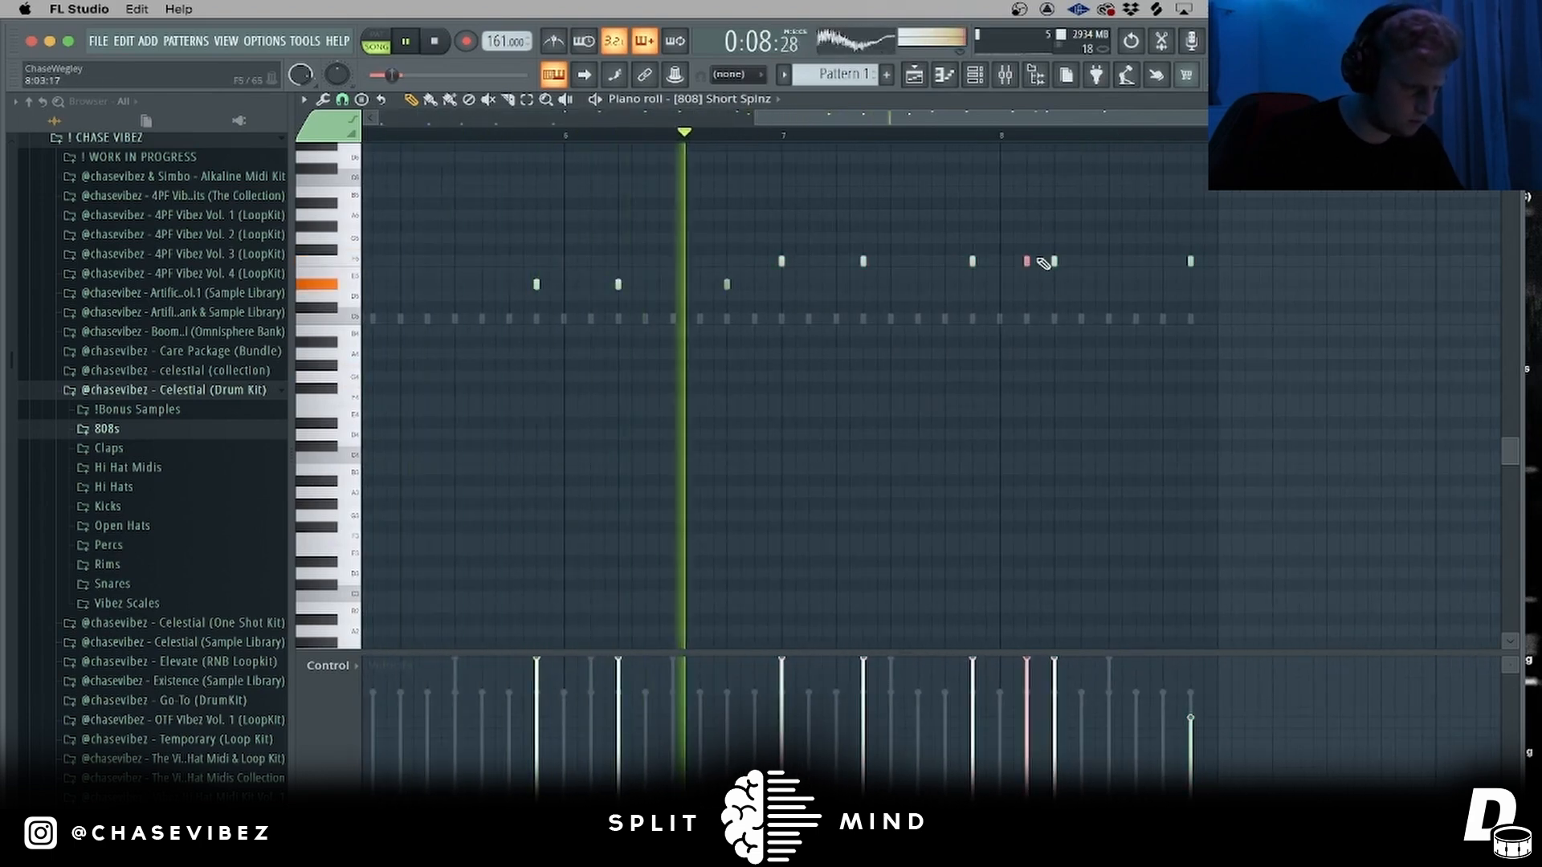
double_click(1034, 259)
click(871, 536)
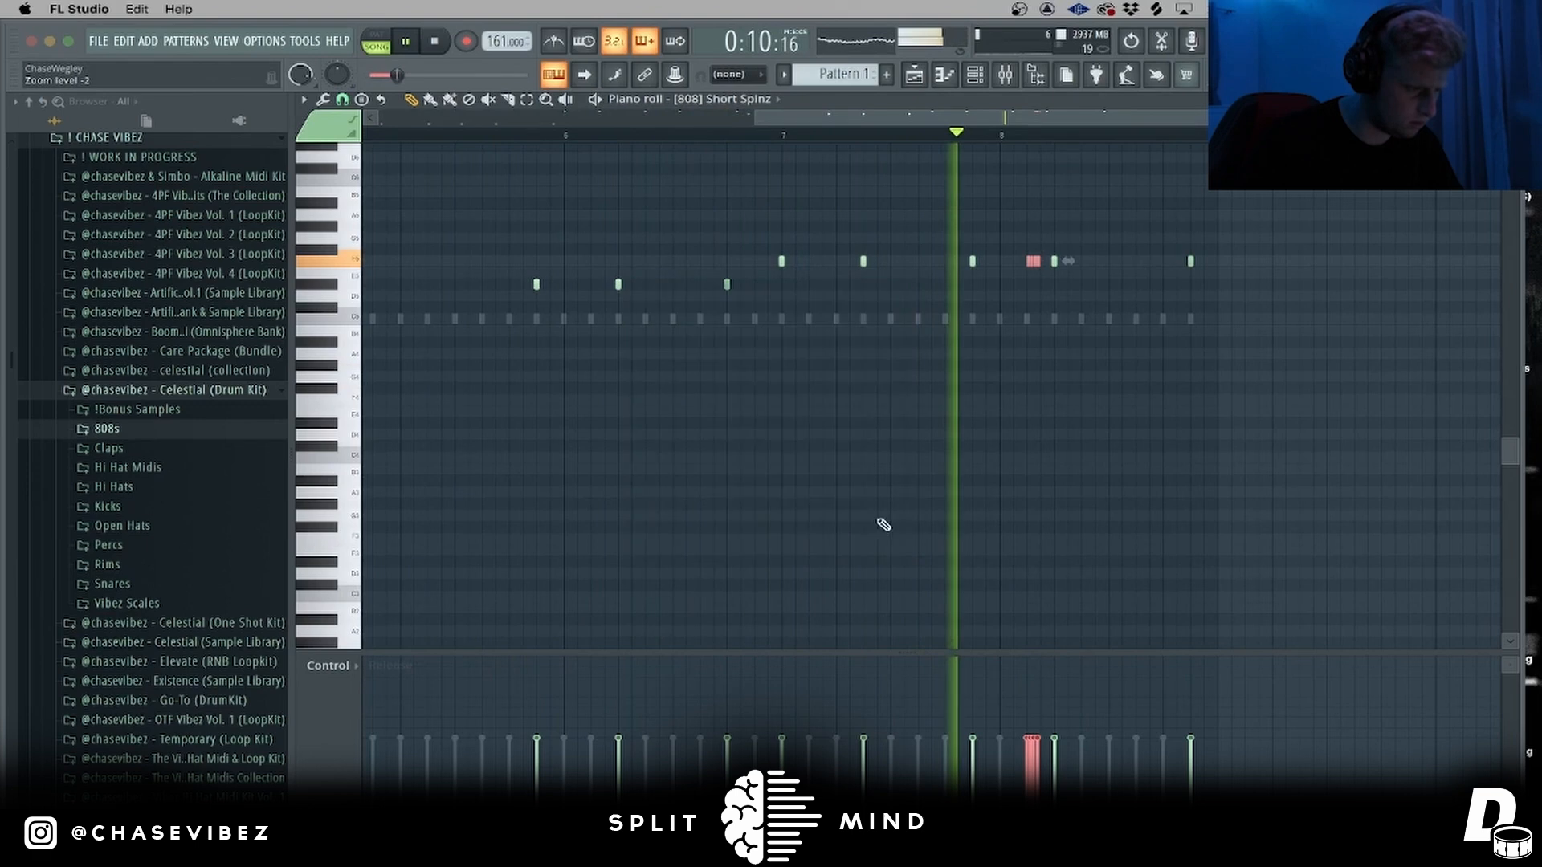
click(334, 666)
click(350, 714)
key(space)
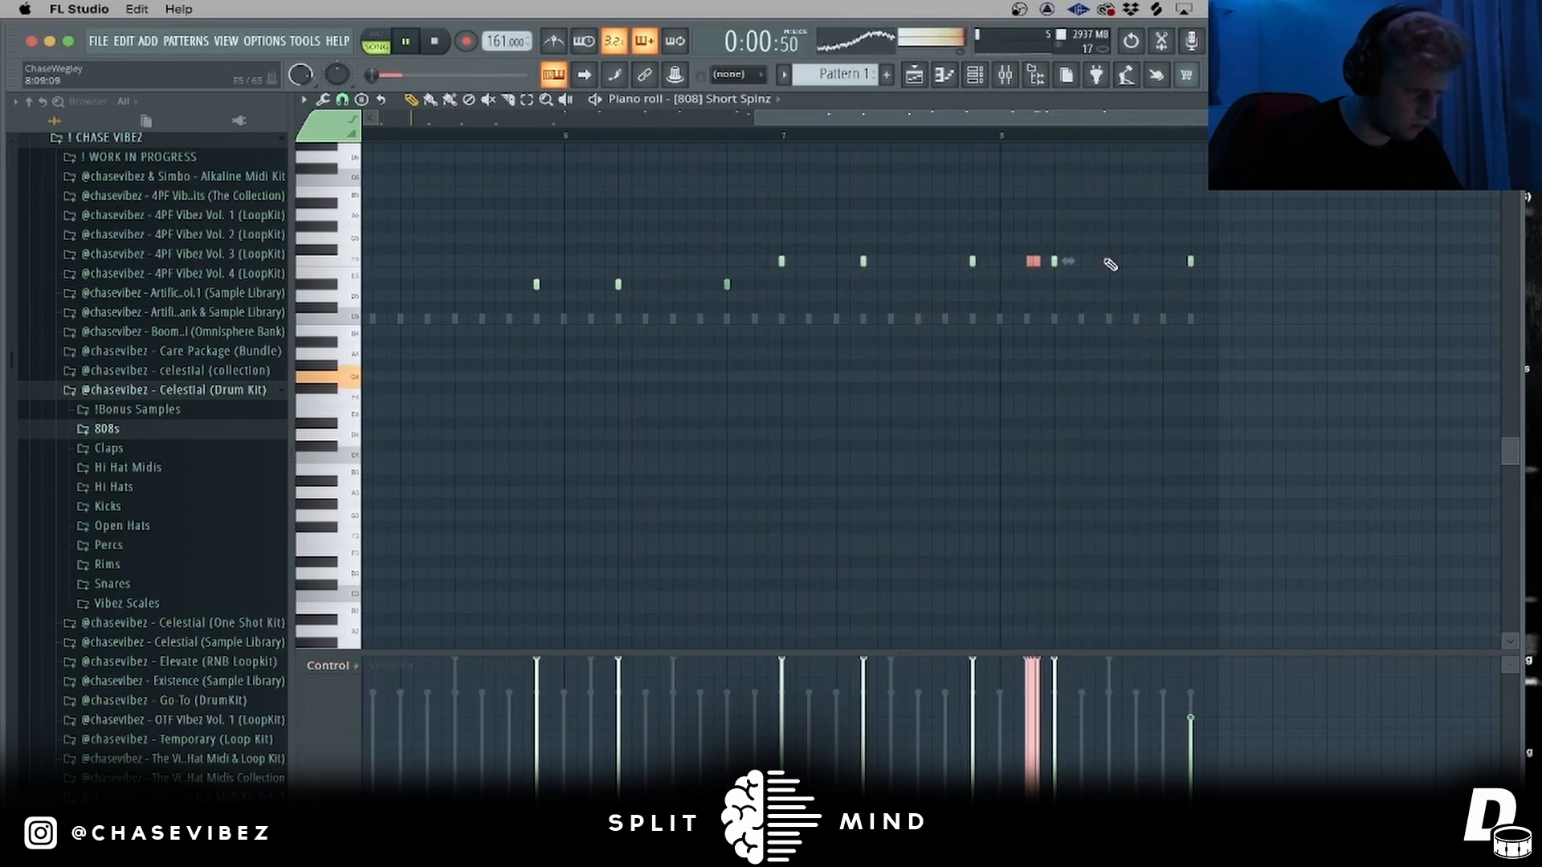
- Add two F5 notes in the second half of bar 8 and raise the velocity of the last two notes to maximum
drag(1096, 261, 1111, 258)
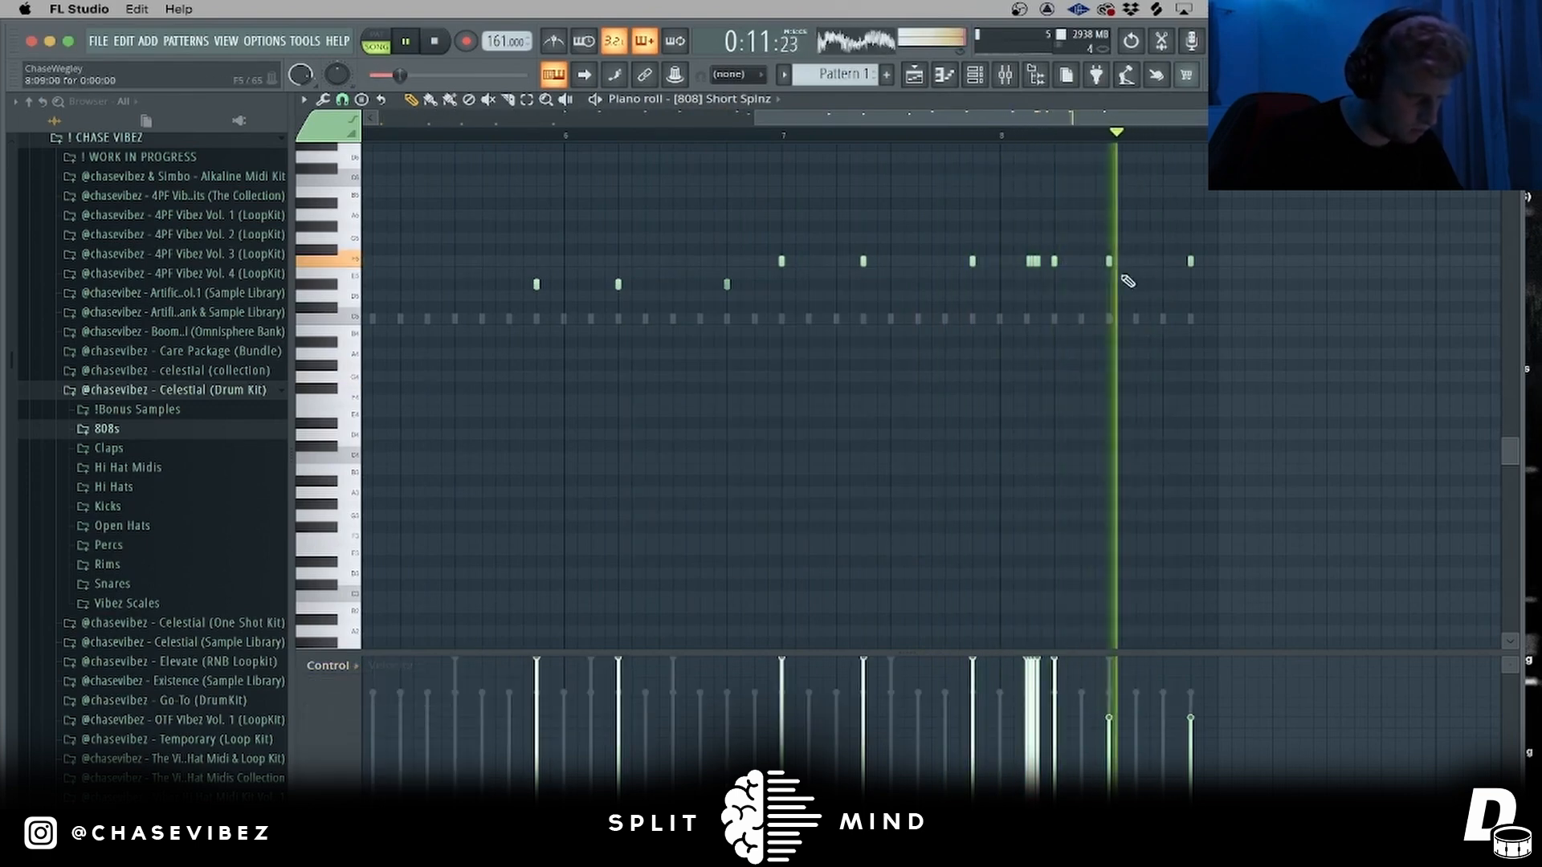
click(1151, 260)
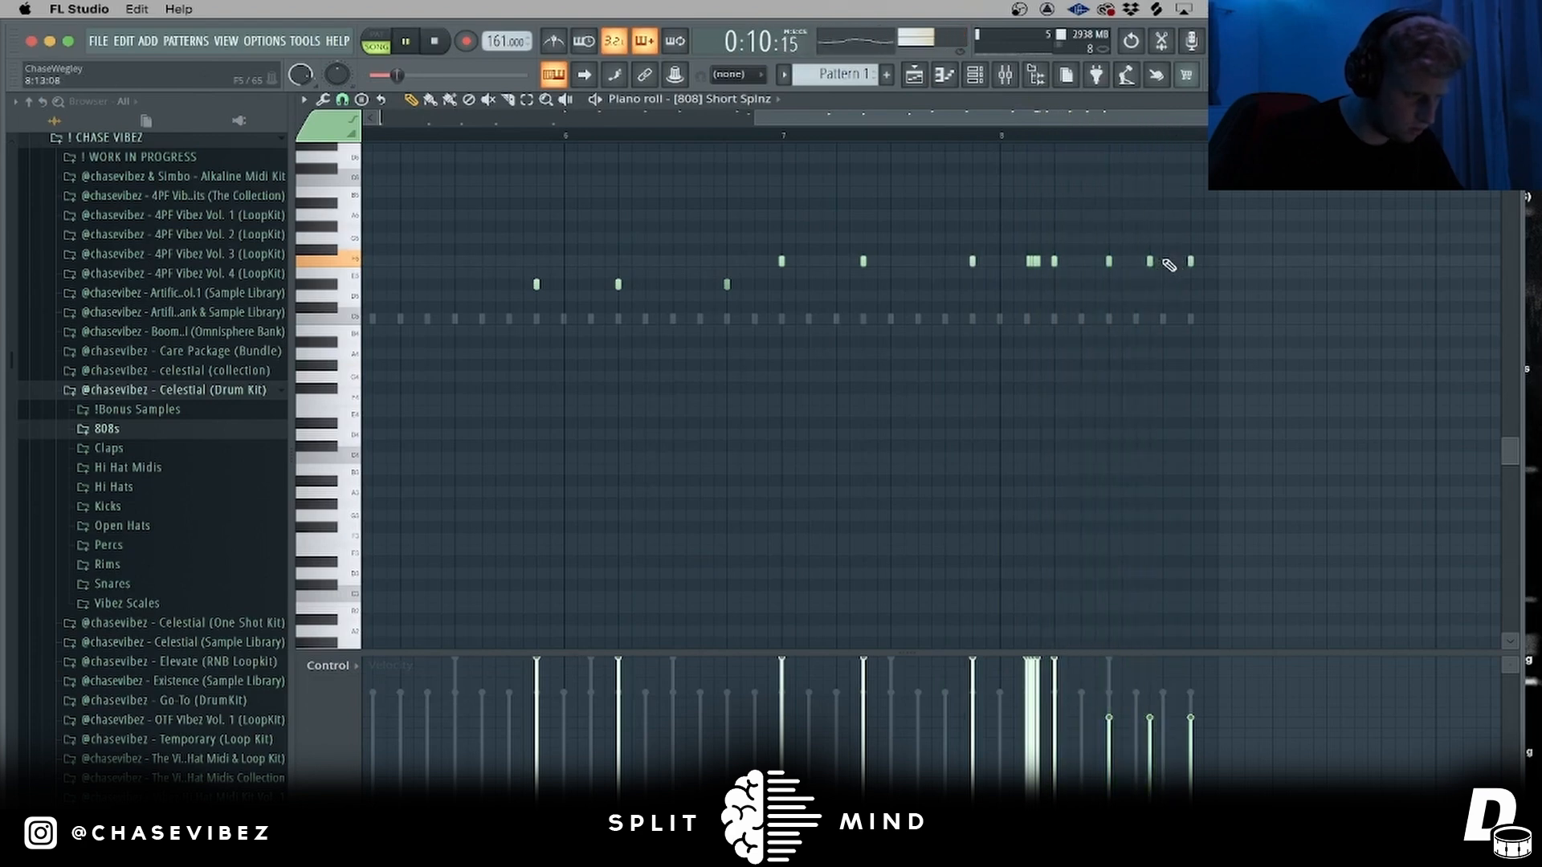
drag(1142, 274, 1178, 242)
scroll(1178, 243, up, 5)
drag(1246, 279, 1184, 228)
scroll(1184, 229, up, 5)
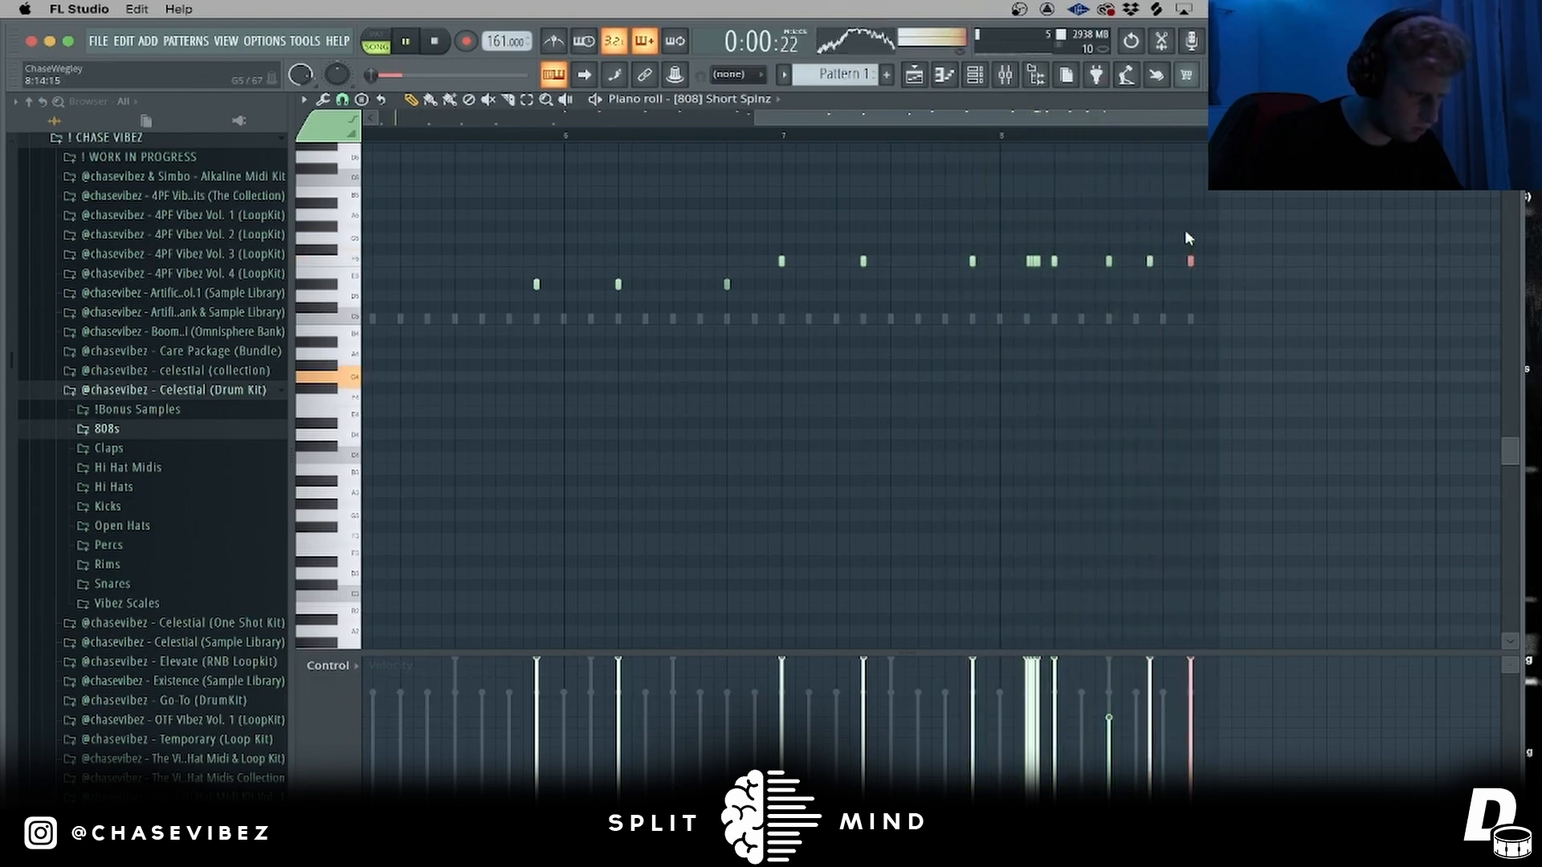
- Try a tighter ending for bar 8, clearing the last F5 notes and drawing two closely spaced ones in their place
click(1028, 140)
click(1198, 262)
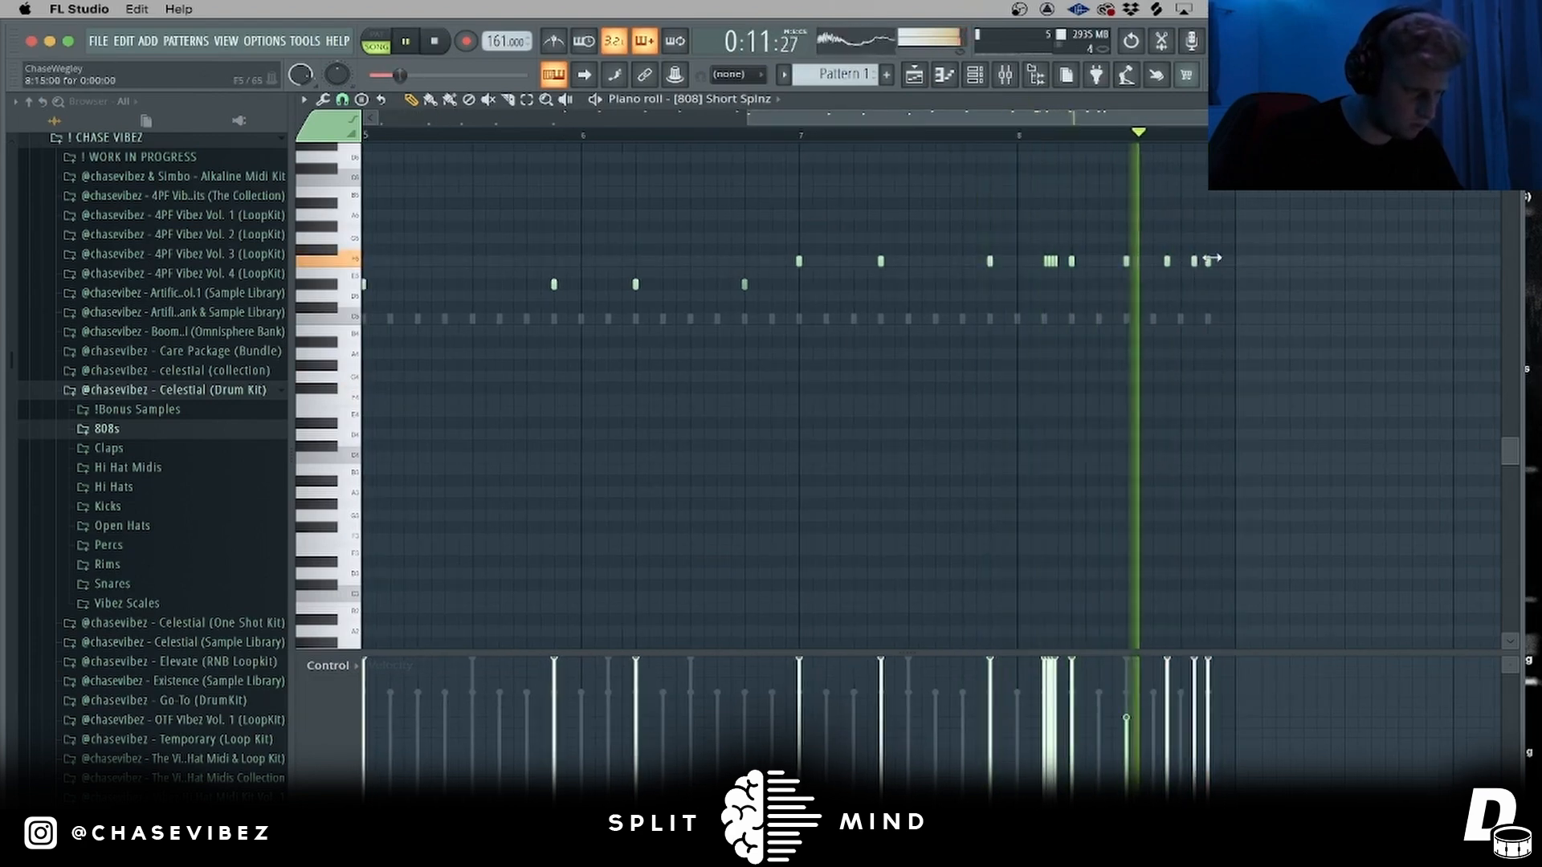
right_click(1195, 265)
right_click(1208, 265)
right_click(1168, 264)
click(1182, 263)
click(1193, 263)
- Remove the two closely spaced F5 notes and finish bar 8 with a single F5 note at its end
key(space)
right_click(1181, 263)
right_click(1194, 262)
click(1207, 261)
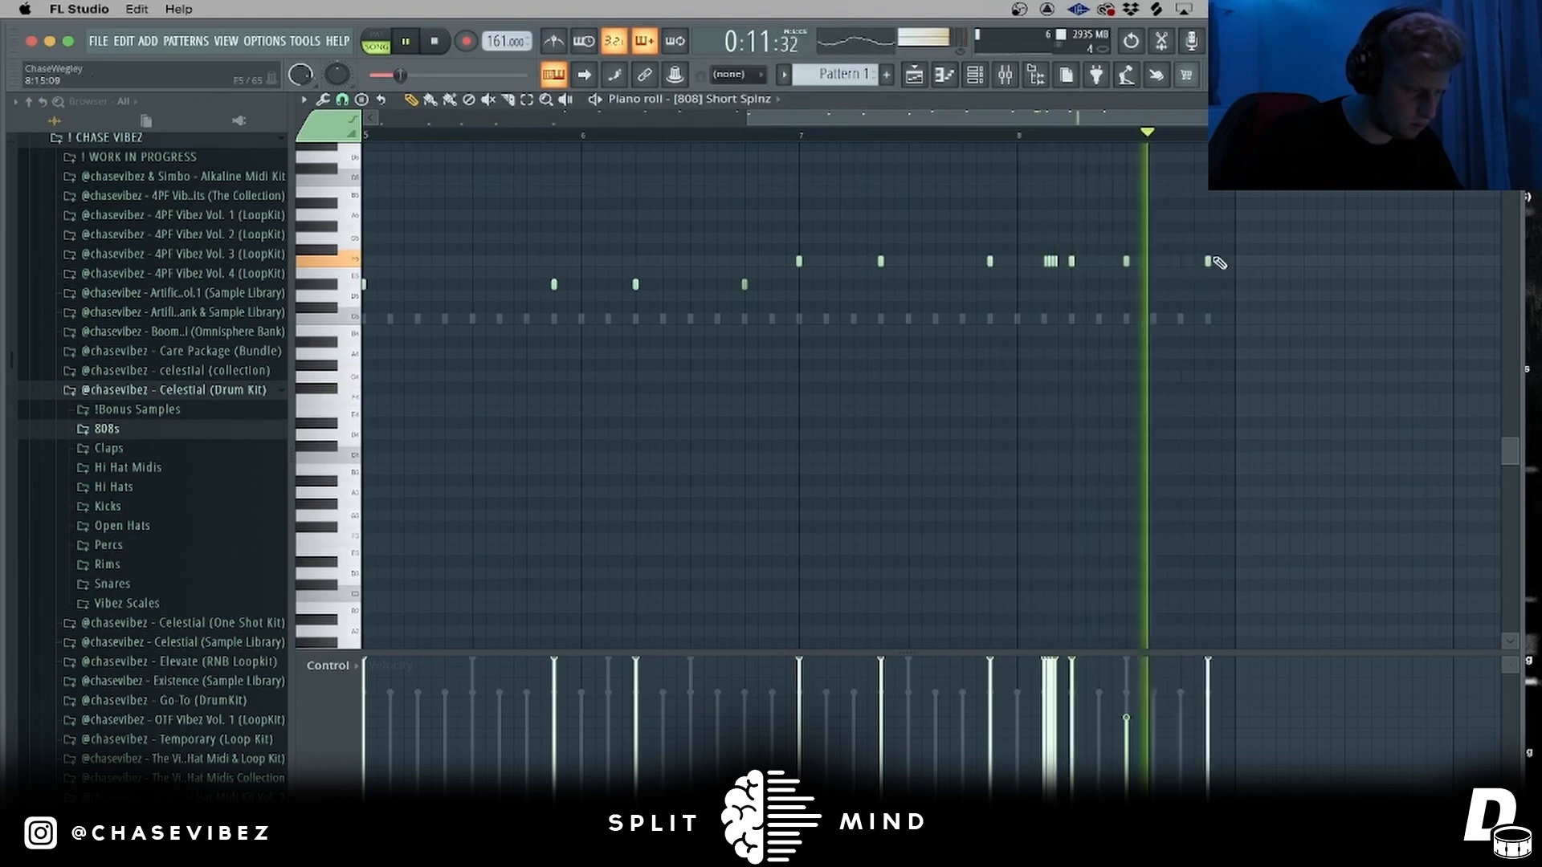
click(1181, 261)
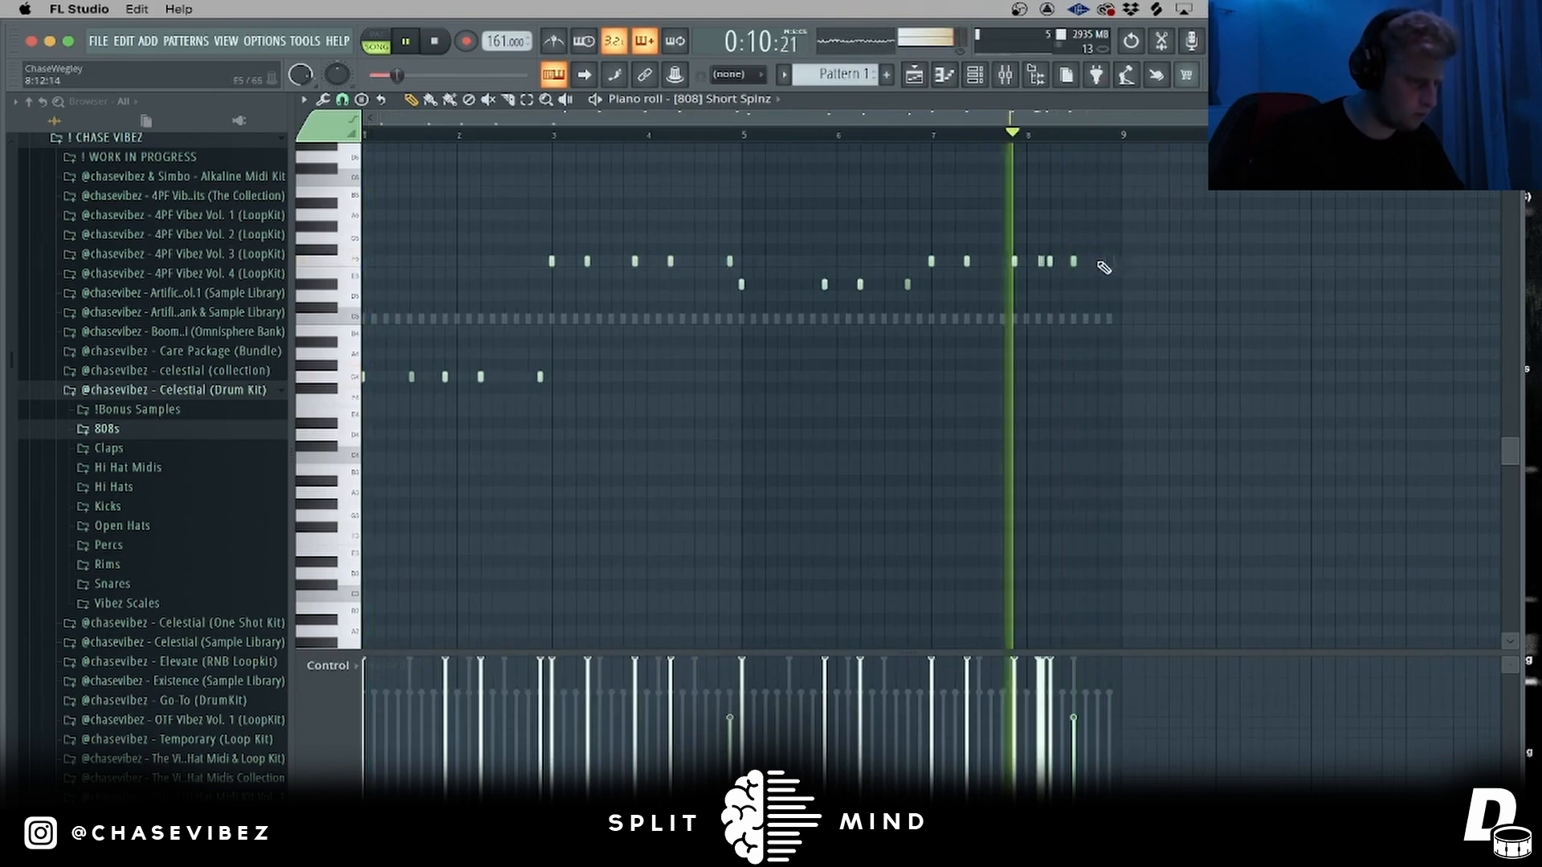
click(1097, 261)
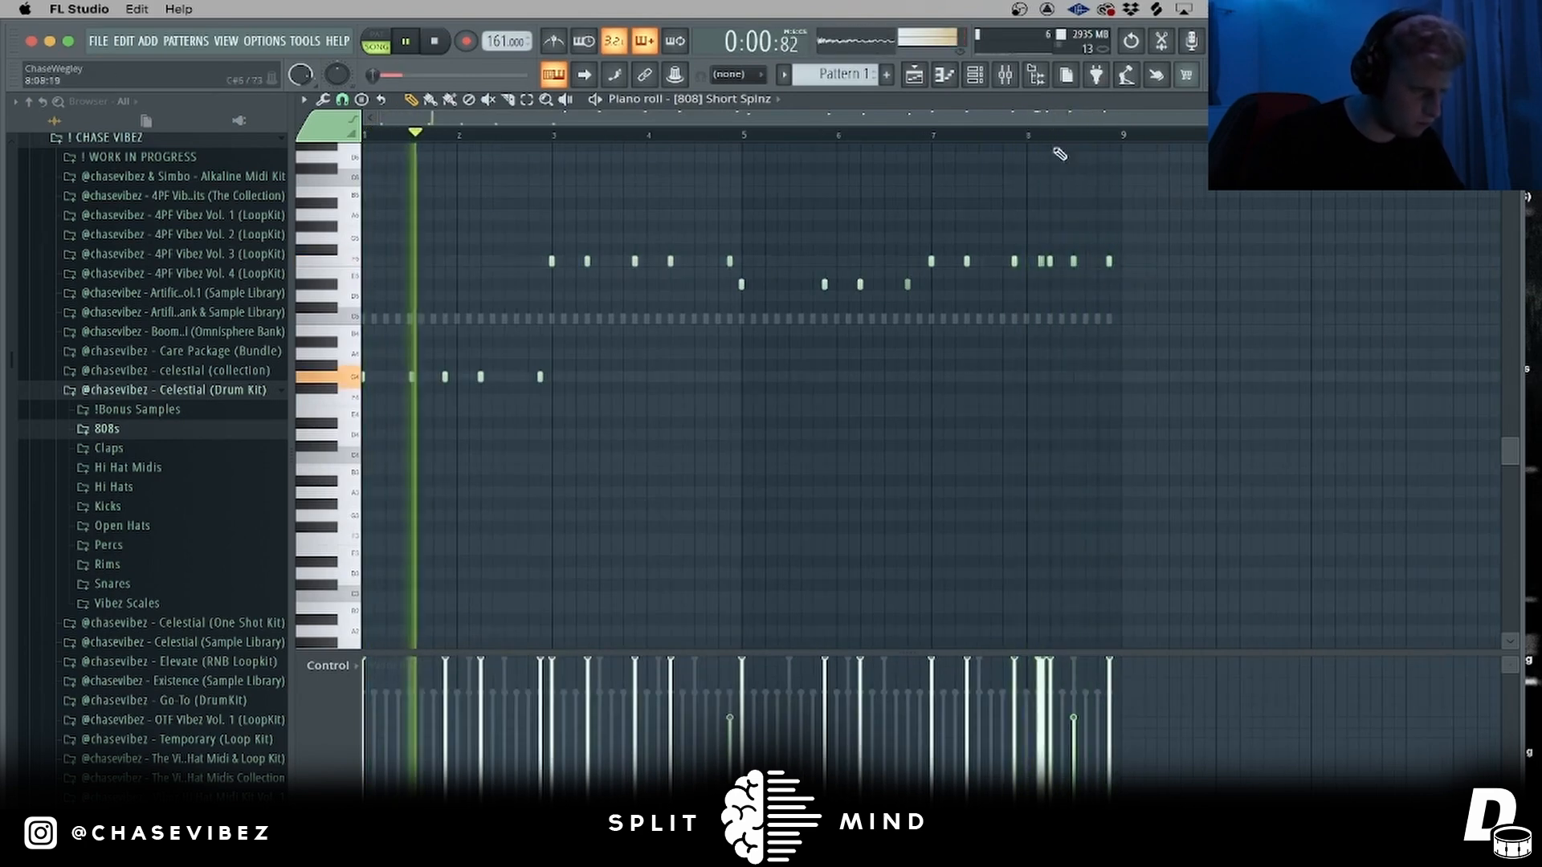
- Close the Celestial drum kit folder and check the contents of Vibez Hi Hat Midi Kit Vol. 3
click(985, 74)
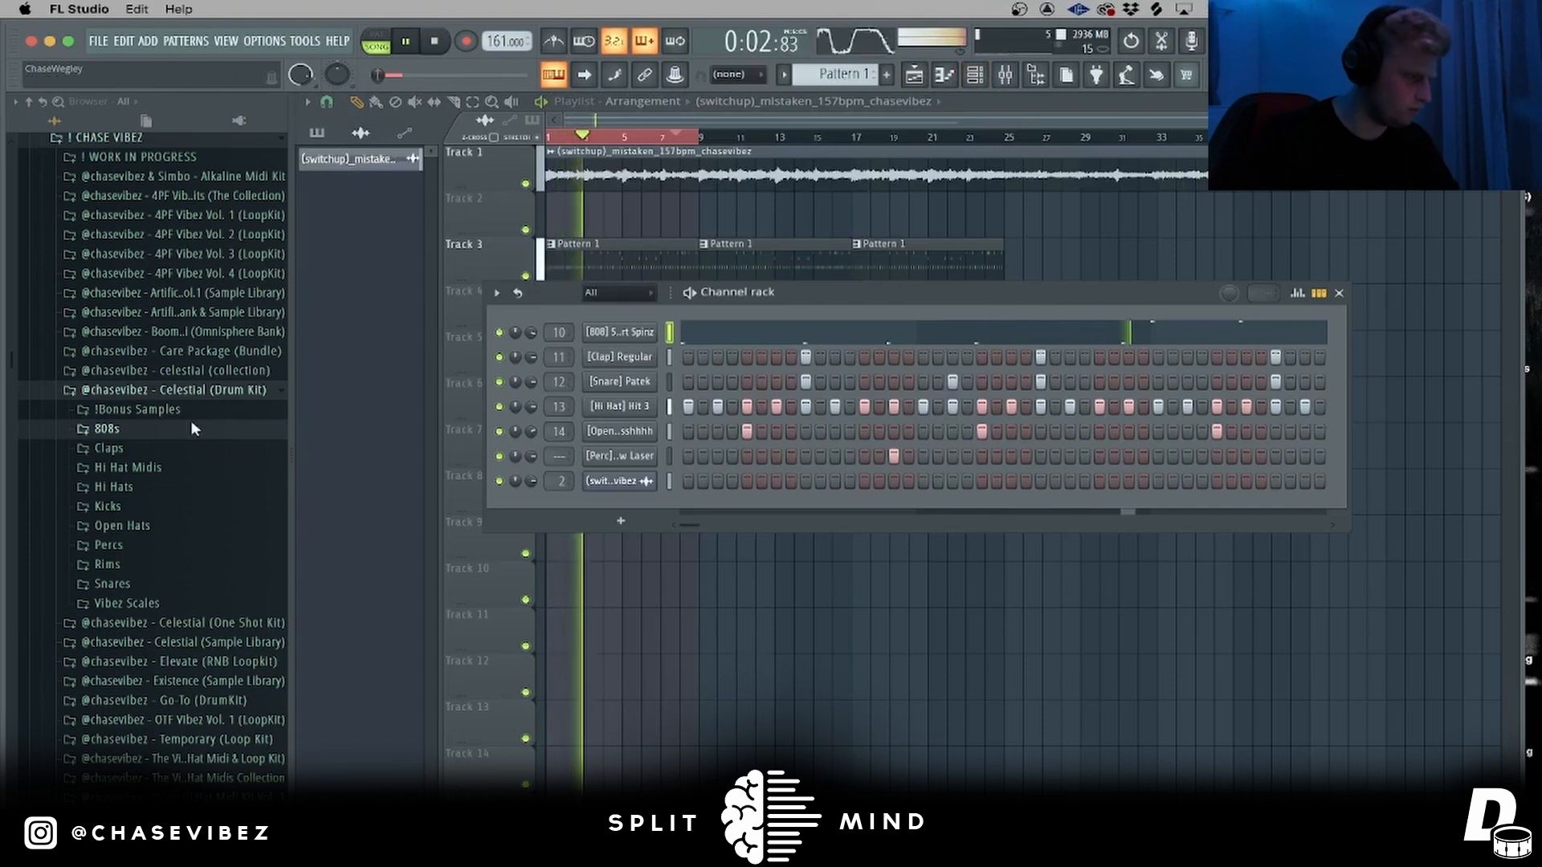
click(211, 390)
scroll(245, 274, down, 3)
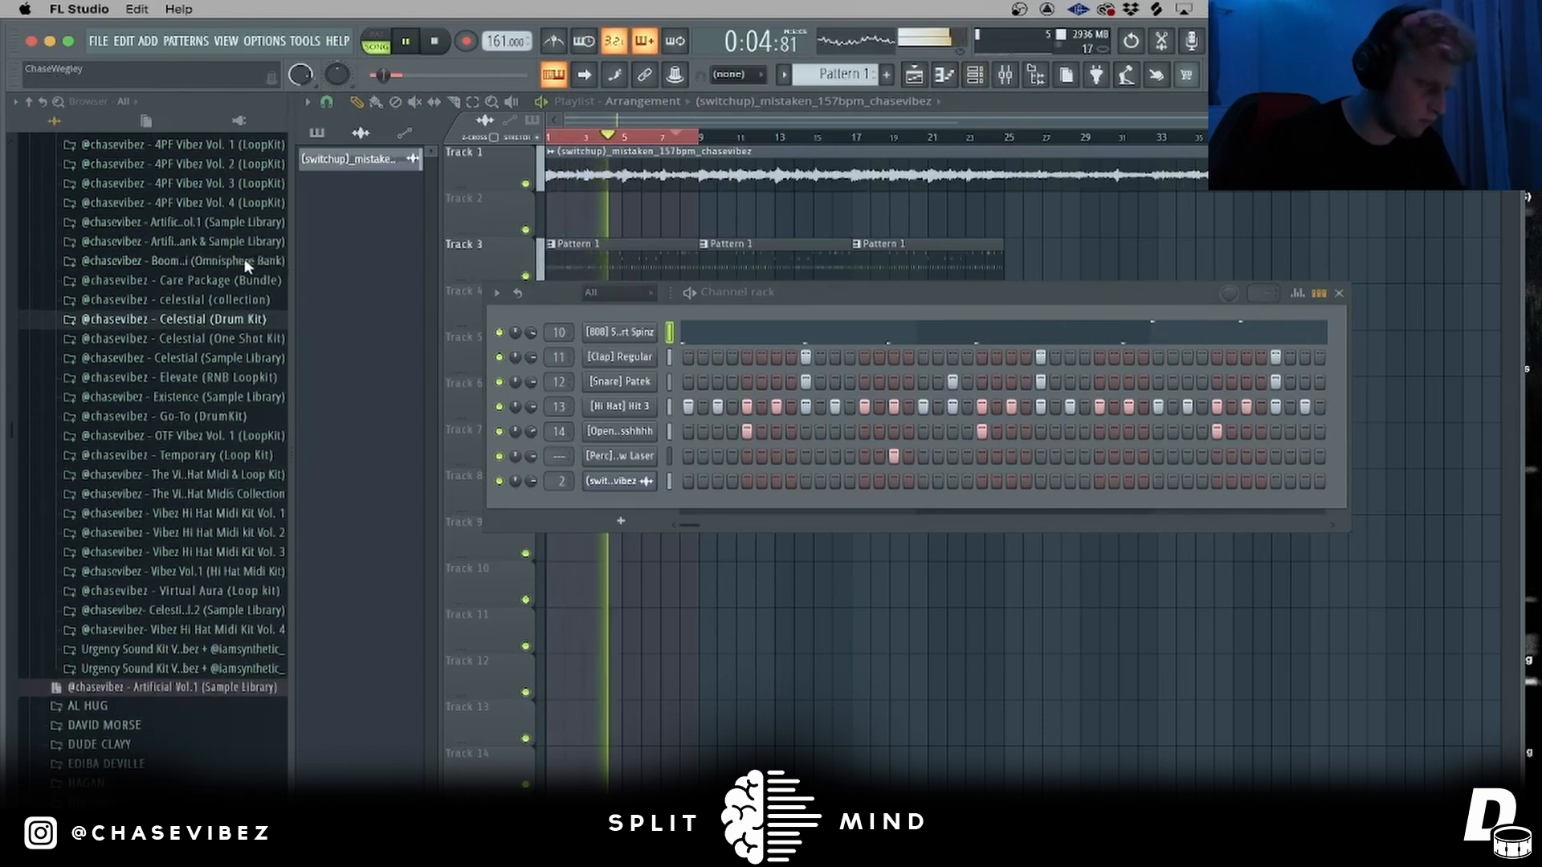
click(241, 547)
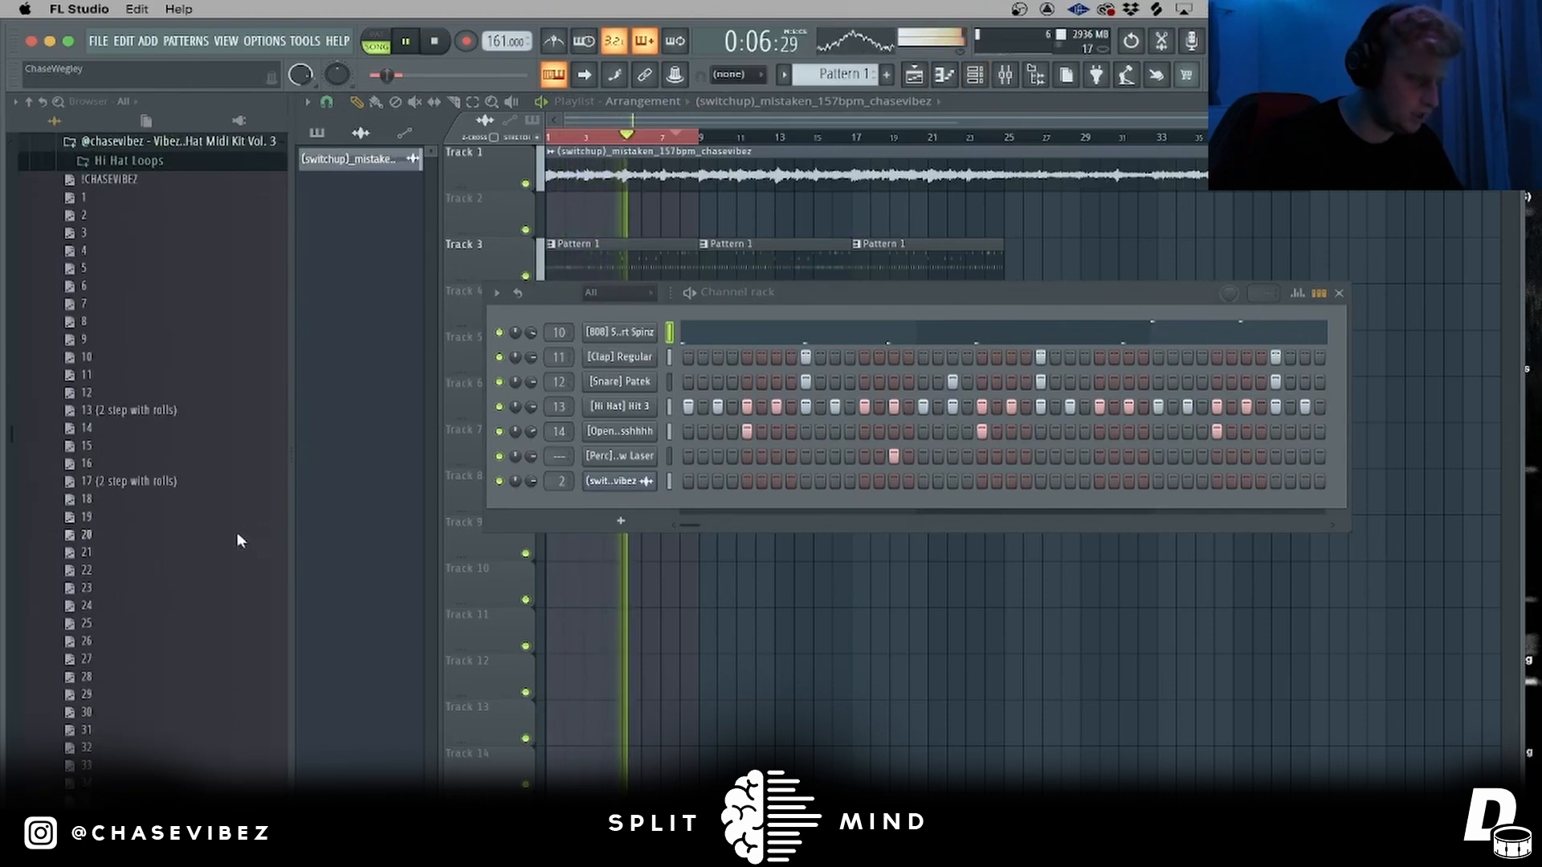
click(224, 143)
scroll(177, 313, up, 9)
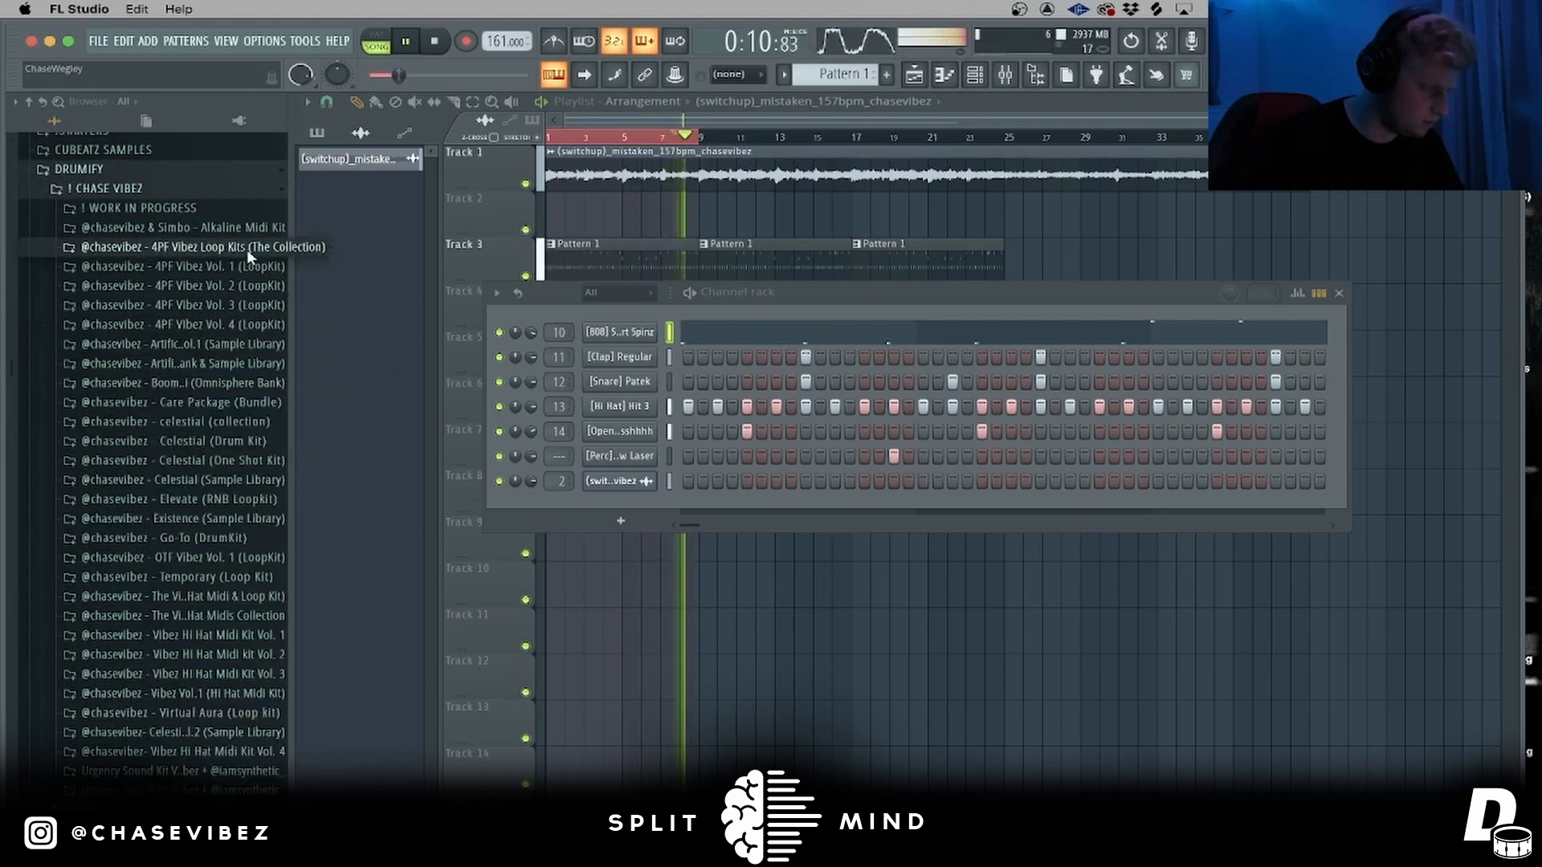
- Load the MIDI file 17 - 120bpm from the Hat Midi & Loop Kit onto the [Hi Hat] Hit 3 channel and close the folder
click(246, 598)
mouse_move(648, 405)
mouse_down()
mouse_move(689, 411)
mouse_move(634, 409)
mouse_up()
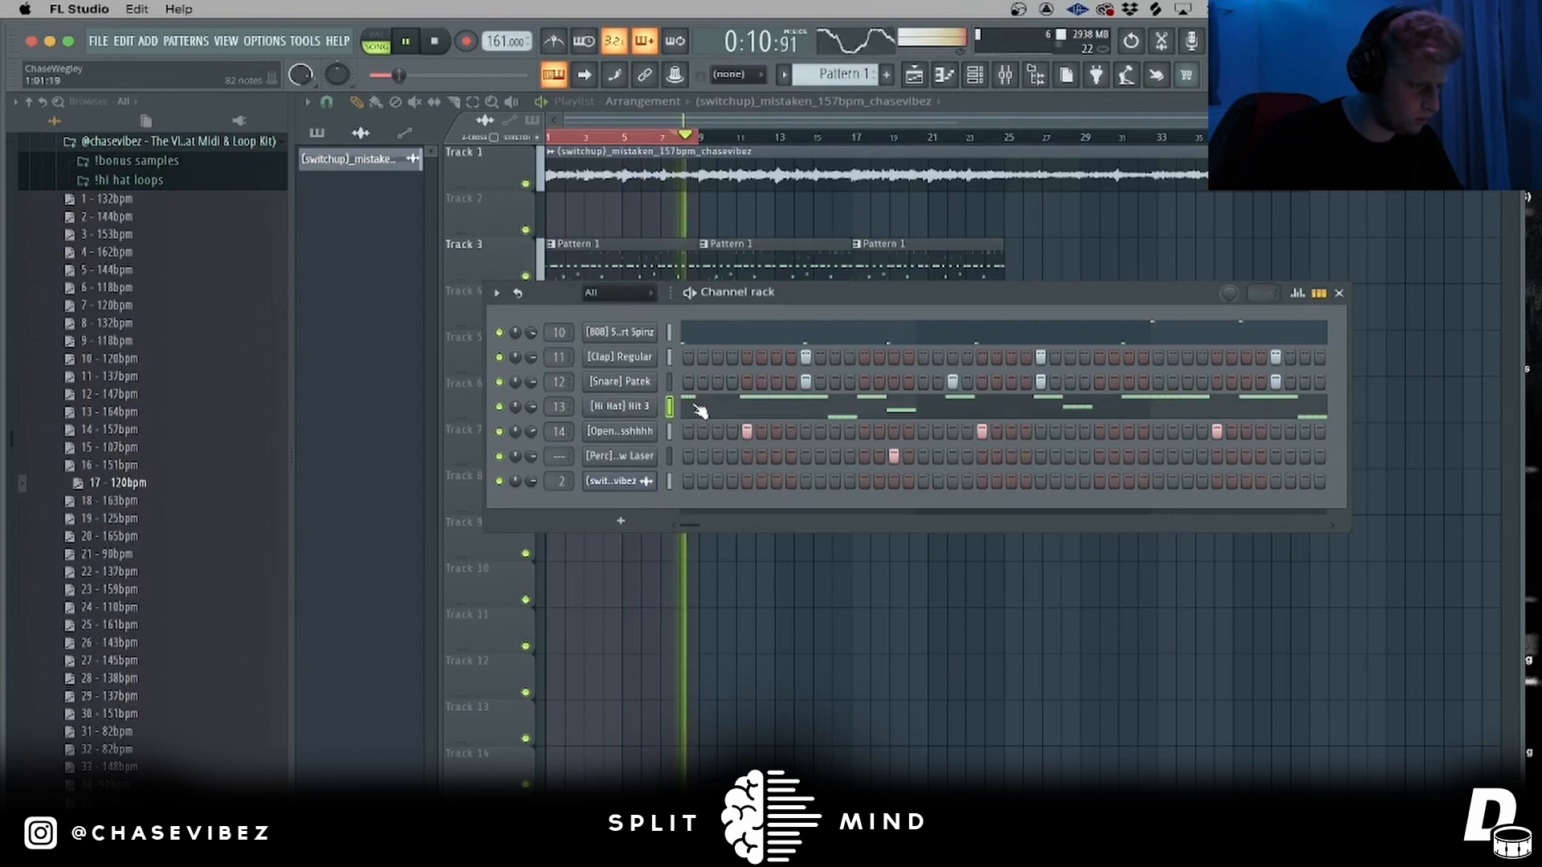
click(914, 595)
click(978, 78)
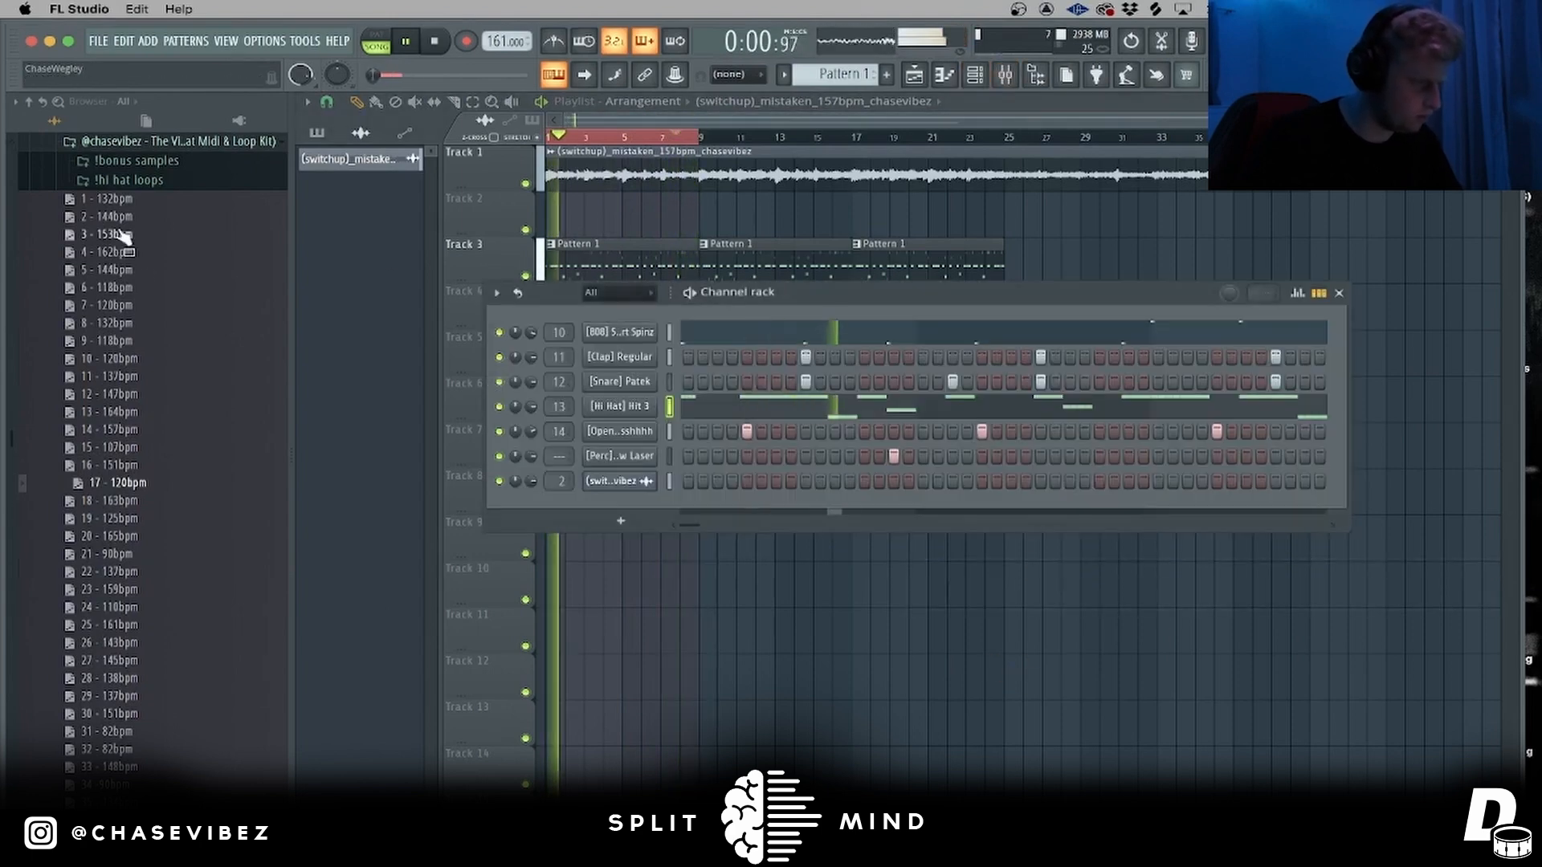
scroll(124, 235, up, 4)
click(226, 356)
- Open the [Perc] Low Laser channel in the piano roll to check its notes against the rest of the pattern
click(753, 584)
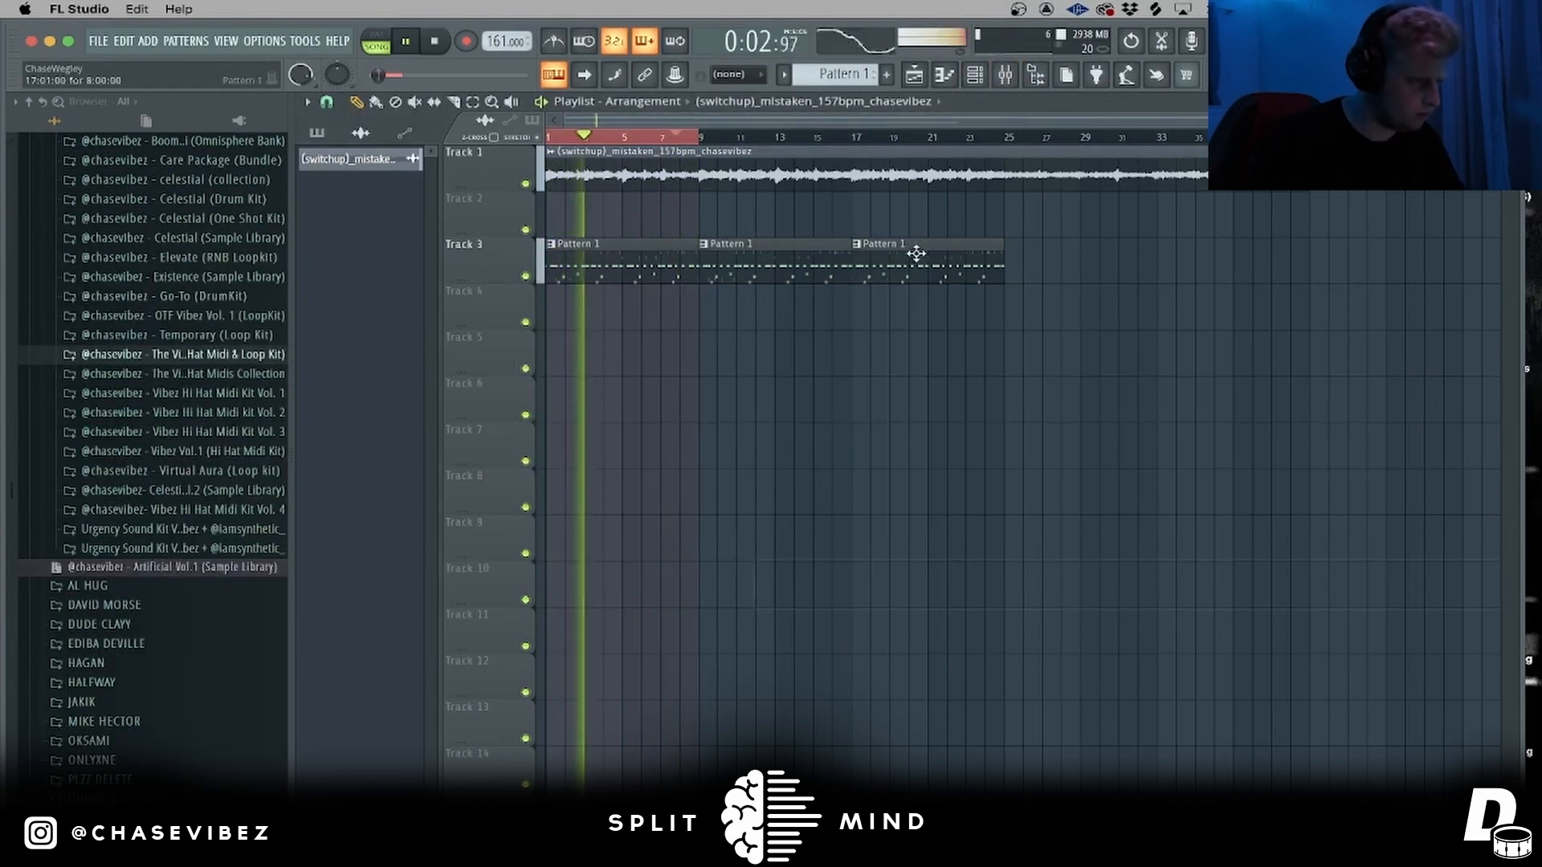
click(974, 75)
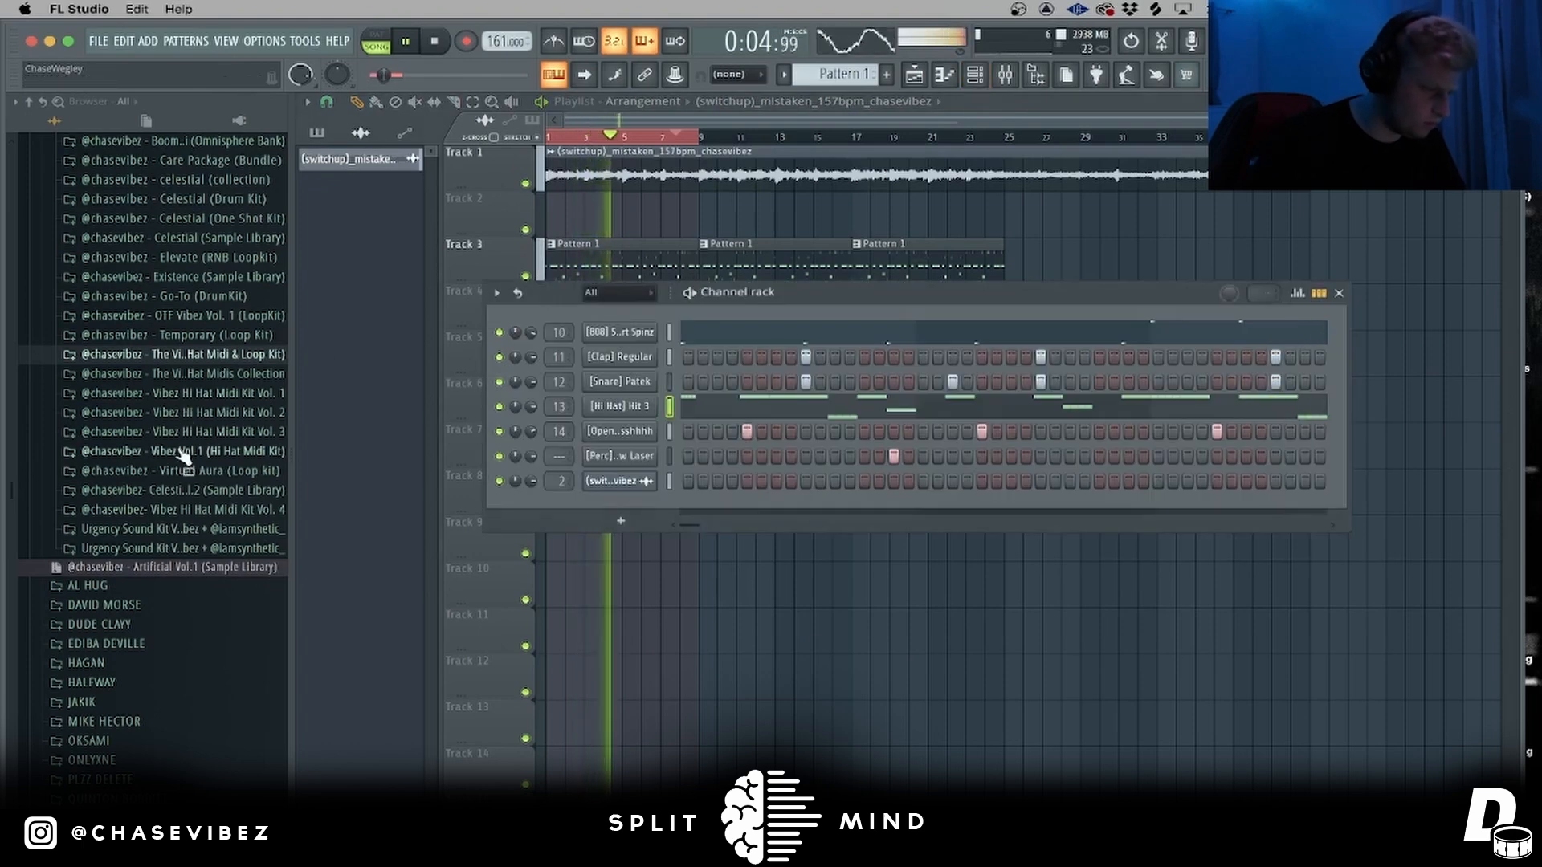
right_click(635, 456)
click(701, 458)
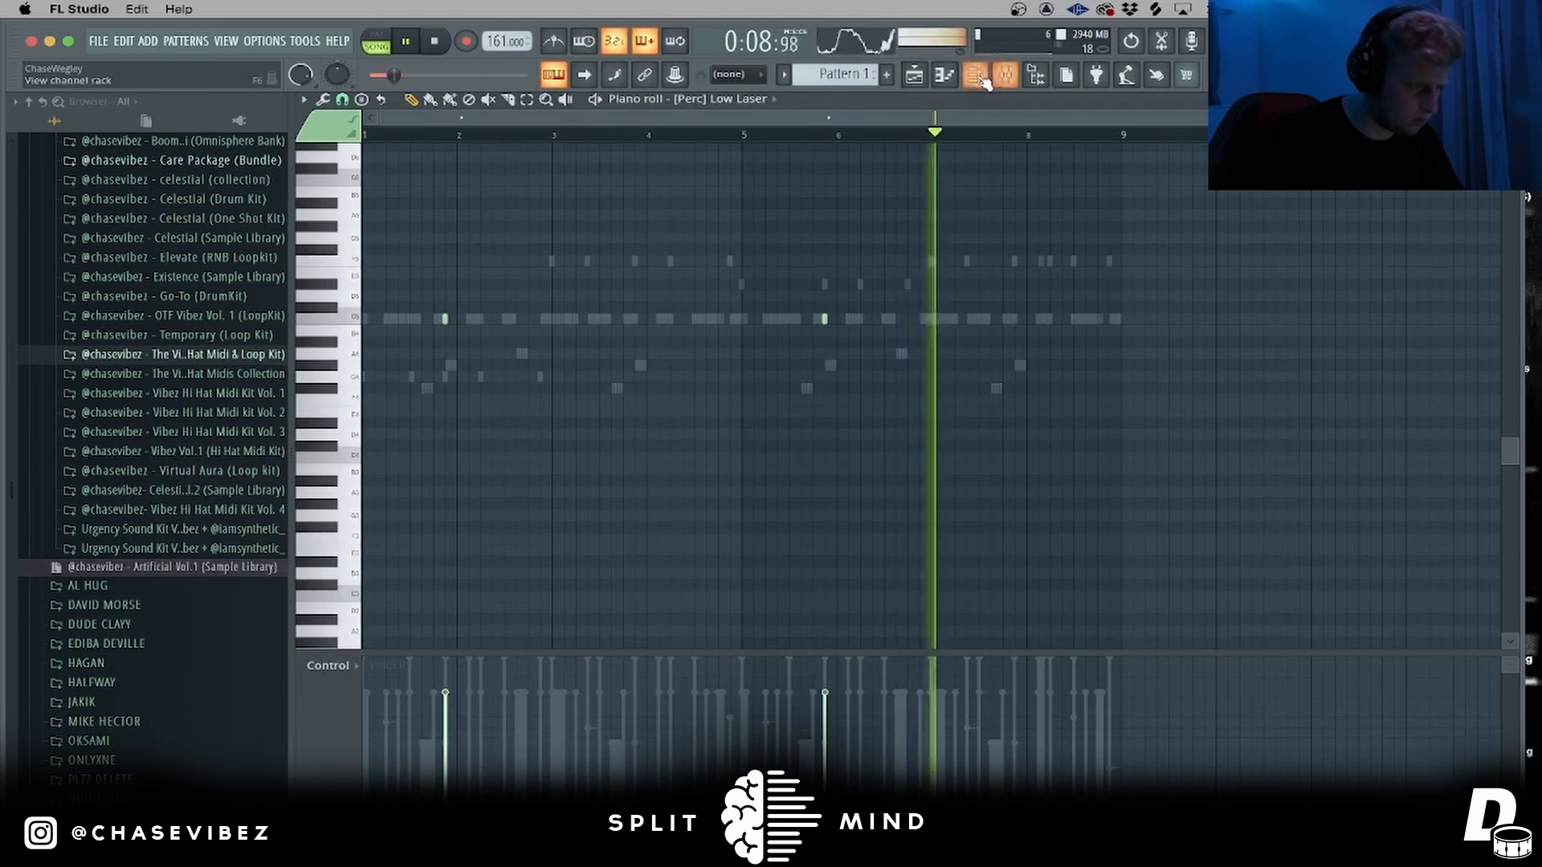
- Show the channel rack and mixer, and route the [Perc] Low Laser channel to mixer insert 15
key(F6)
click(1004, 75)
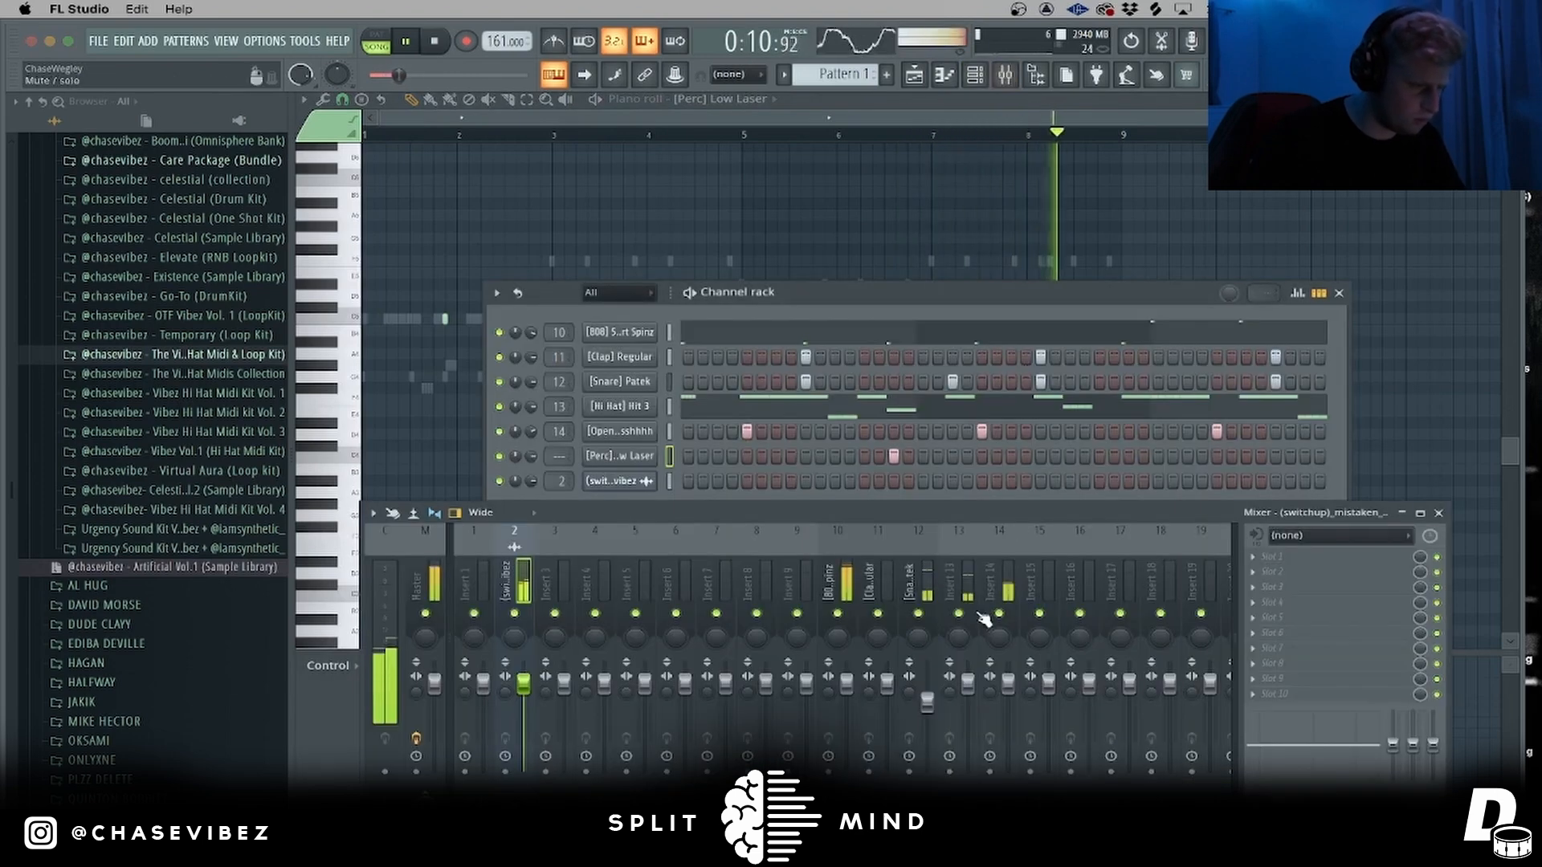
right_click(1053, 573)
mouse_move(1177, 514)
click(1258, 515)
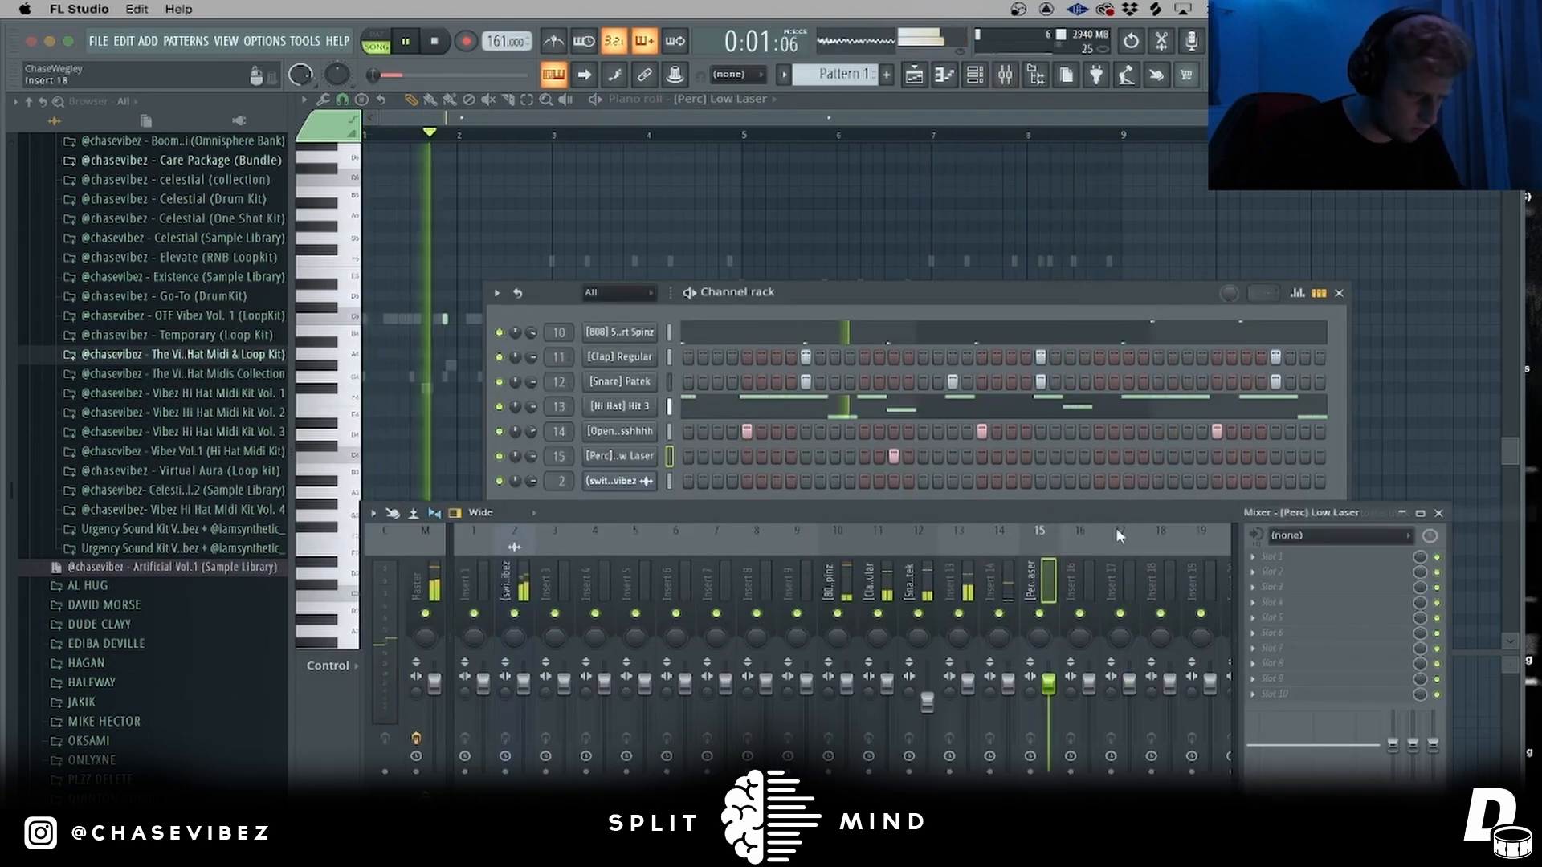
- Lower the [808] Short Spinz mixer volume to 91% and check its opening notes in the piano roll
click(846, 582)
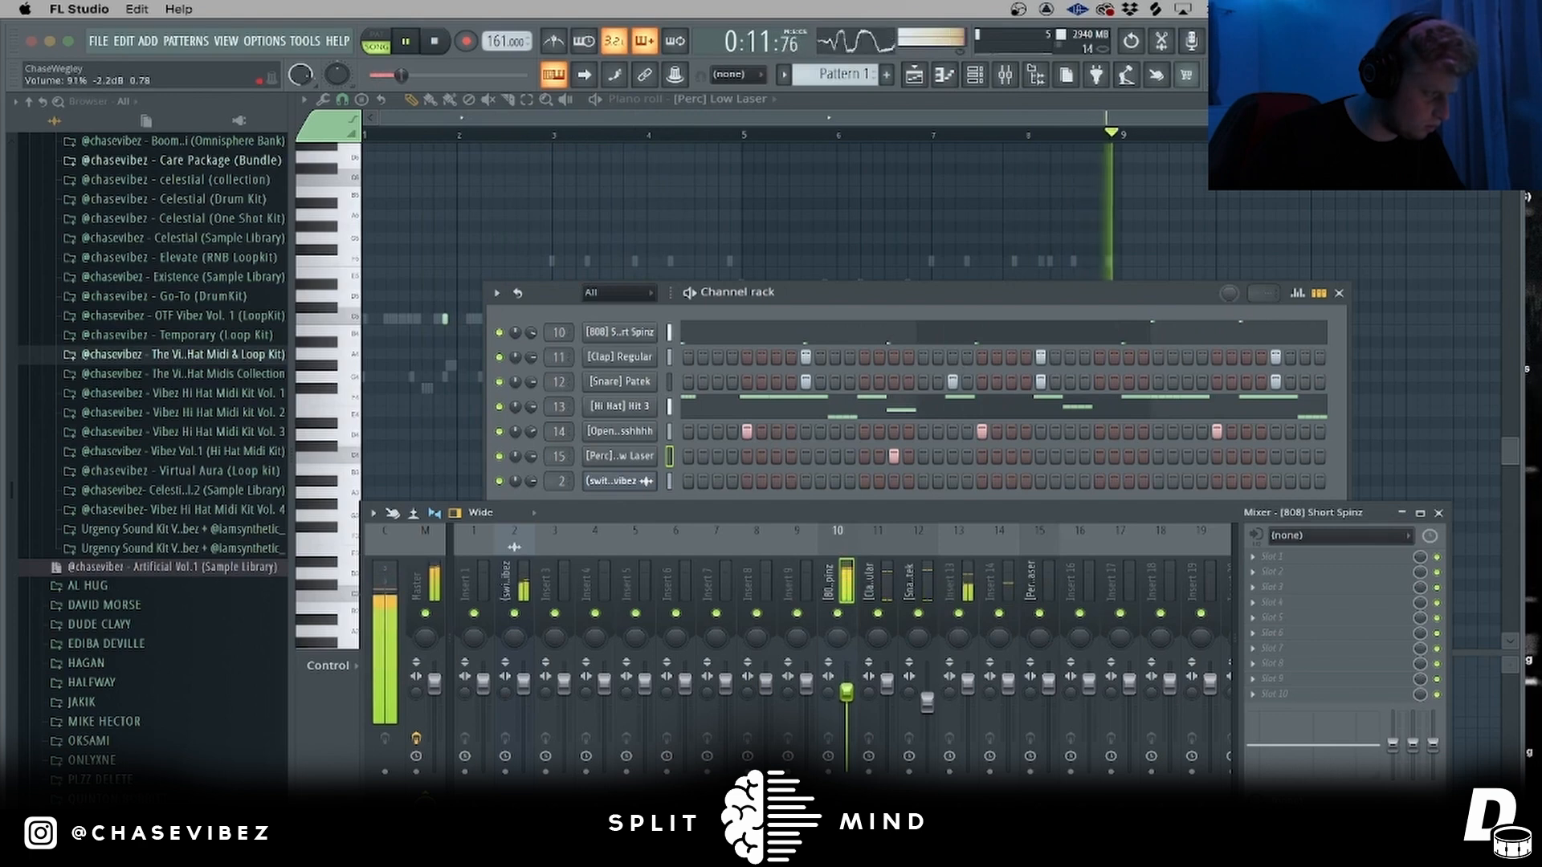
click(720, 334)
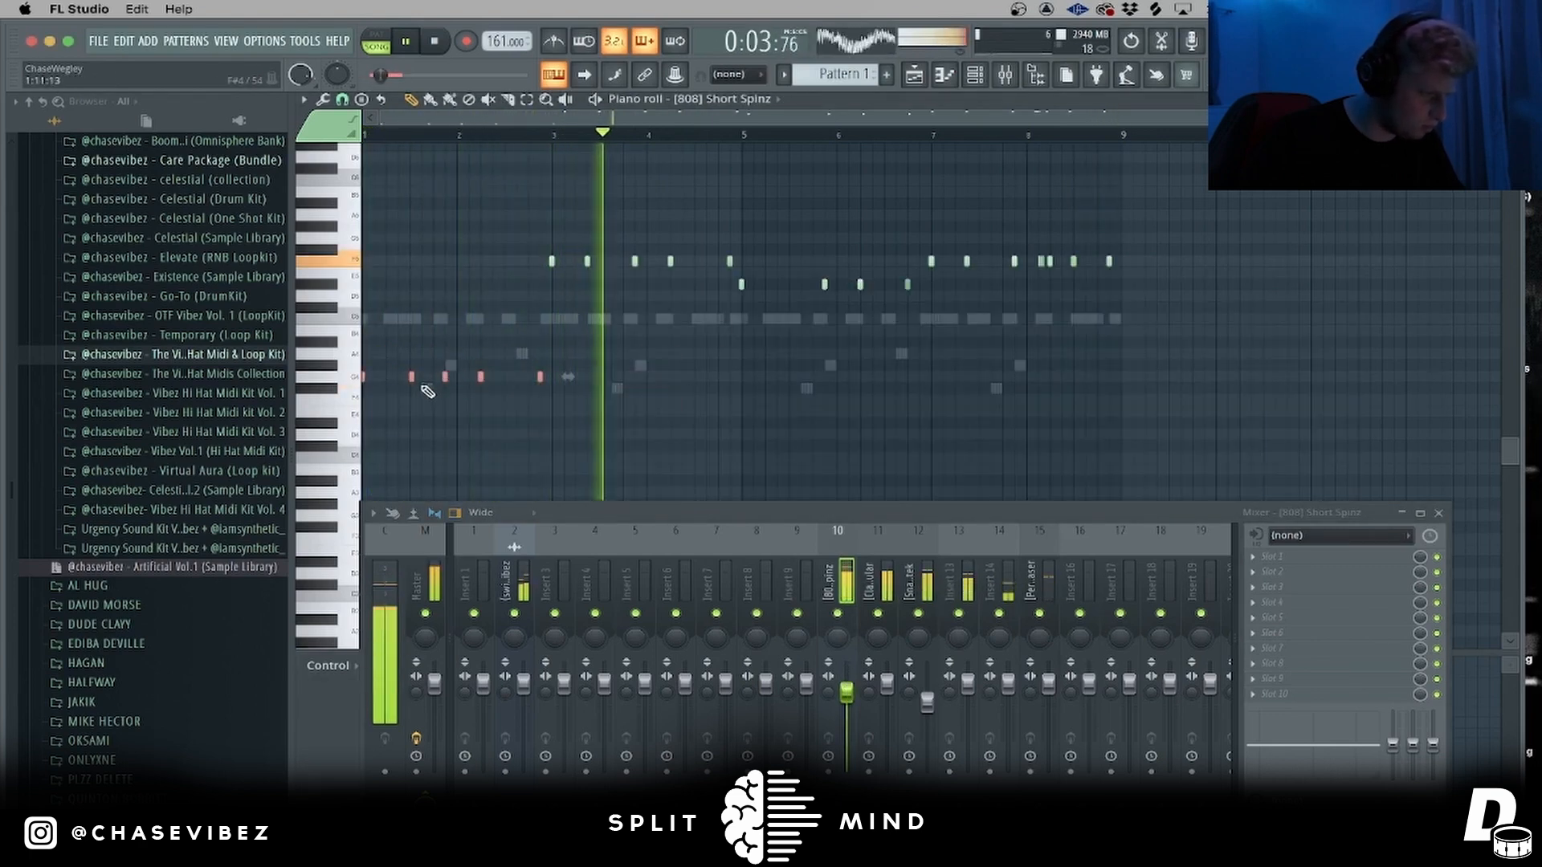
click(374, 135)
drag(659, 433, 538, 346)
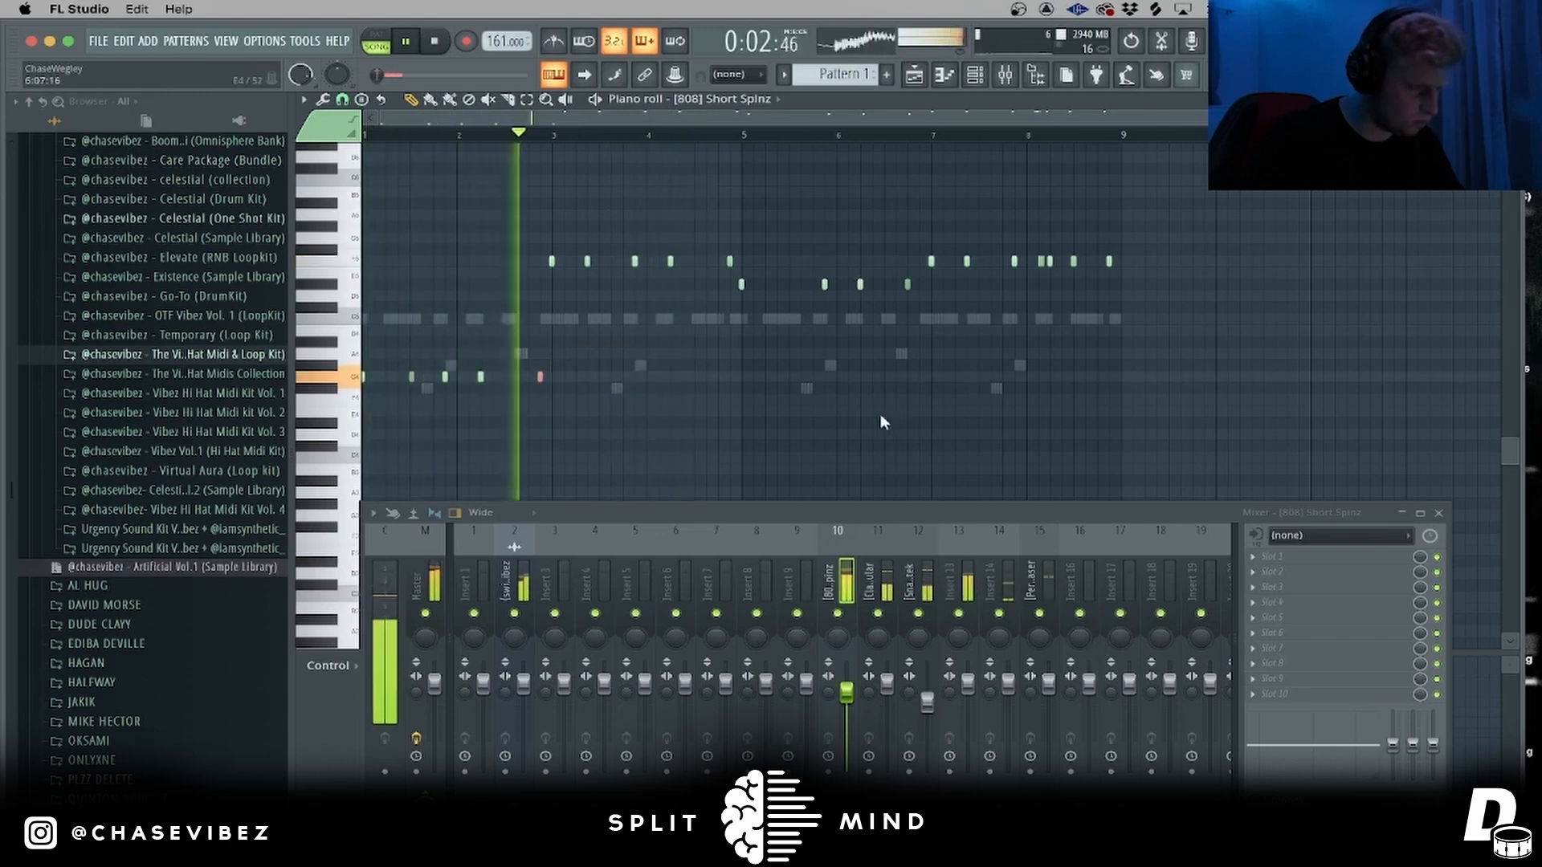
- Return to the playlist and split Pattern 1 into separate patterns by channel
click(920, 74)
click(980, 78)
click(980, 77)
click(787, 74)
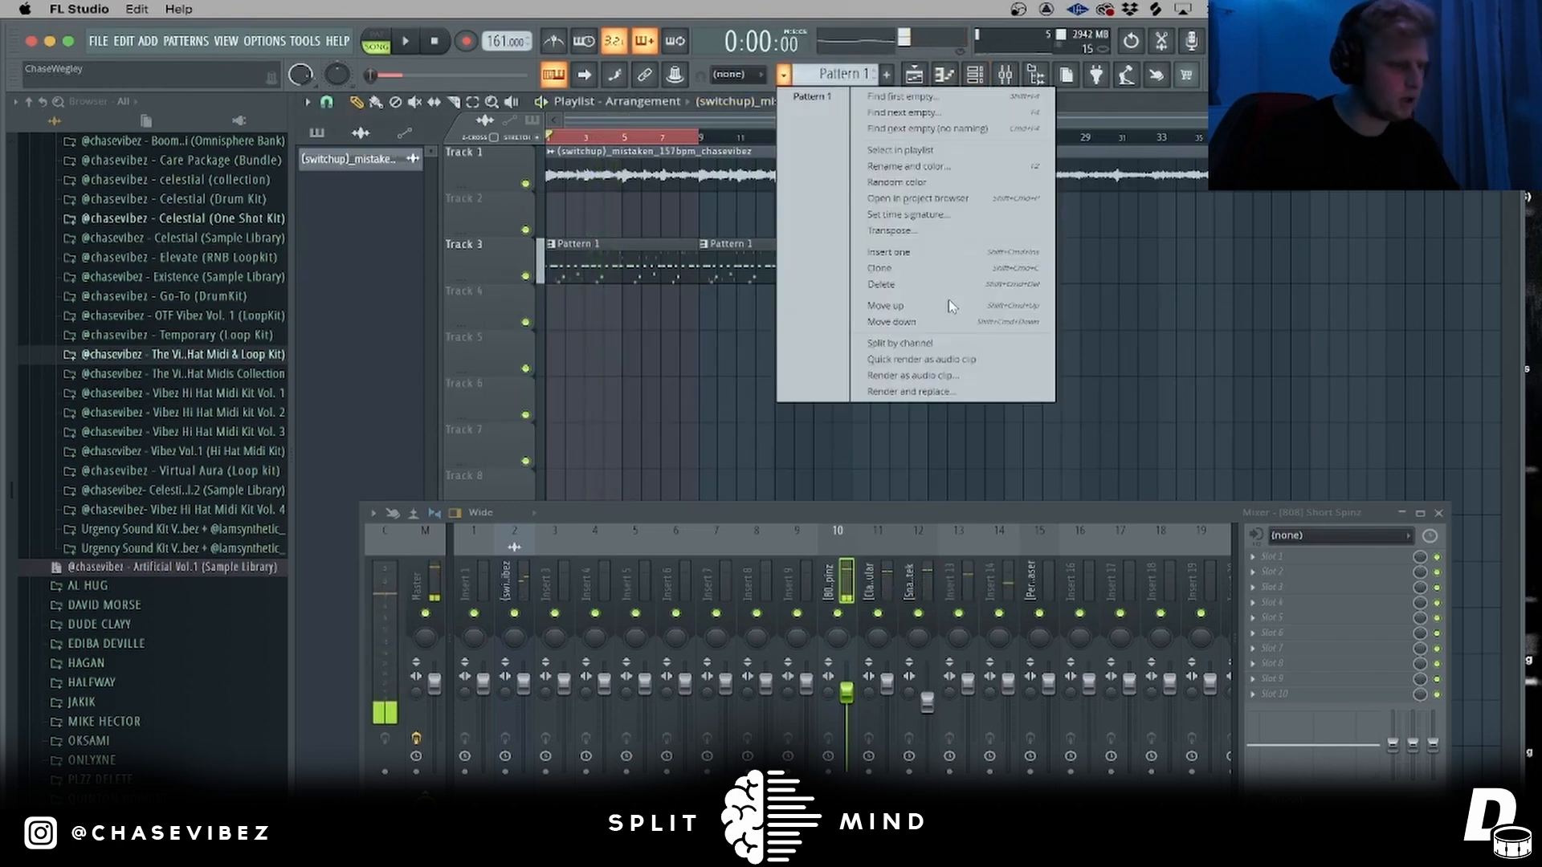
click(947, 347)
- Repeat the eight-bar channel clips on Tracks 4 to 9 back to back until bar 41
mouse_move(388, 164)
mouse_down()
mouse_move(612, 305)
mouse_move(572, 296)
mouse_move(630, 313)
mouse_up()
key(super+d)
right_click(961, 255)
scroll(760, 296, down, 8)
drag(725, 329, 653, 192)
drag(579, 34, 495, 282)
key(super+b)
key(super+b)
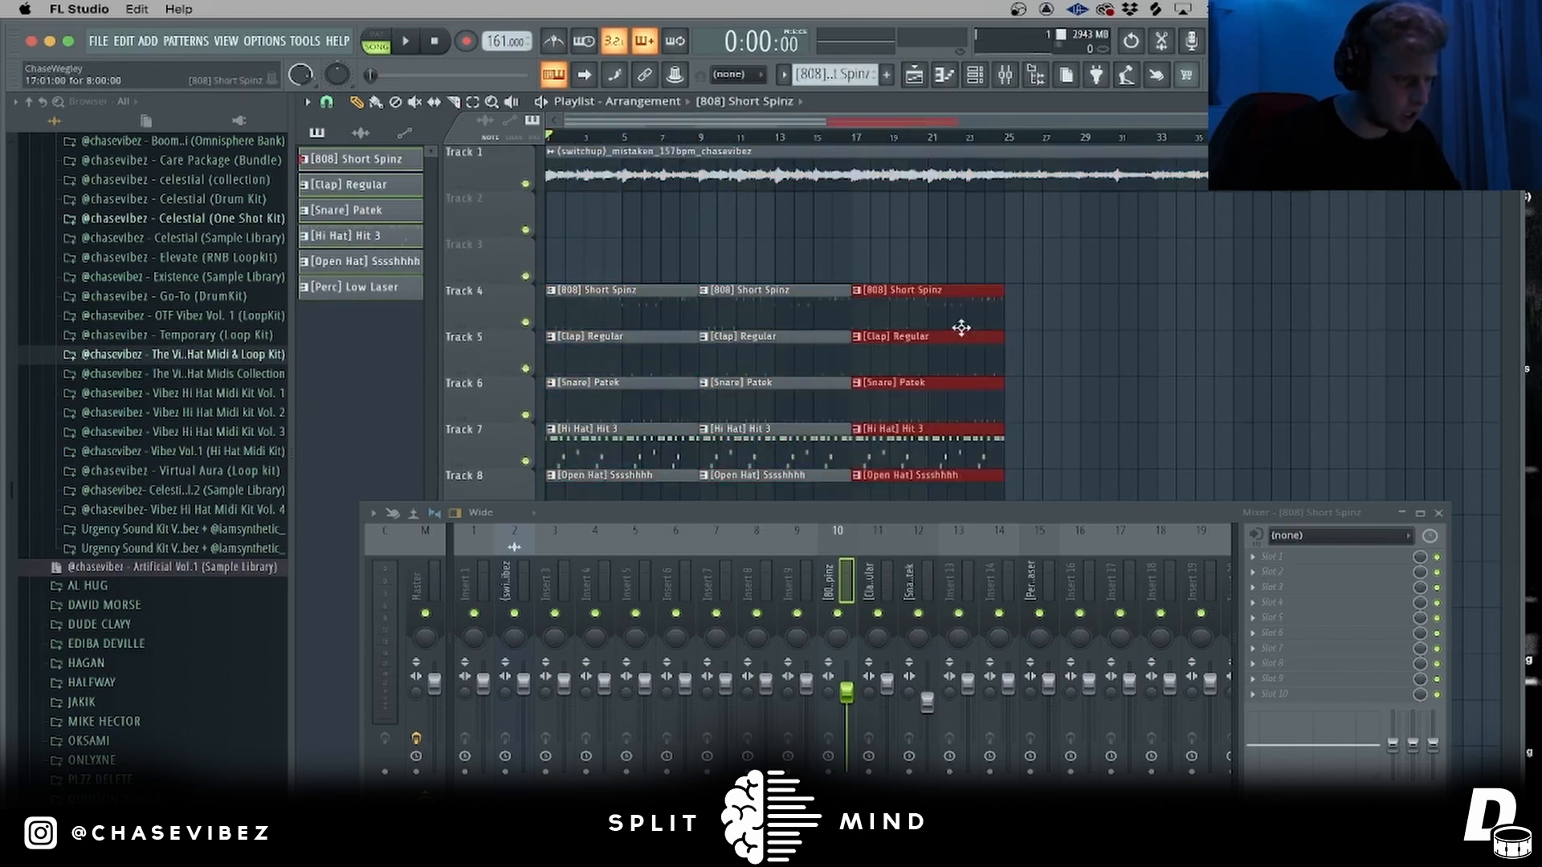
key(super+b)
key(super+b)
- Make the [808] Short Spinz clip at bar 25 unique and select all its notes in the piano roll
click(1012, 290)
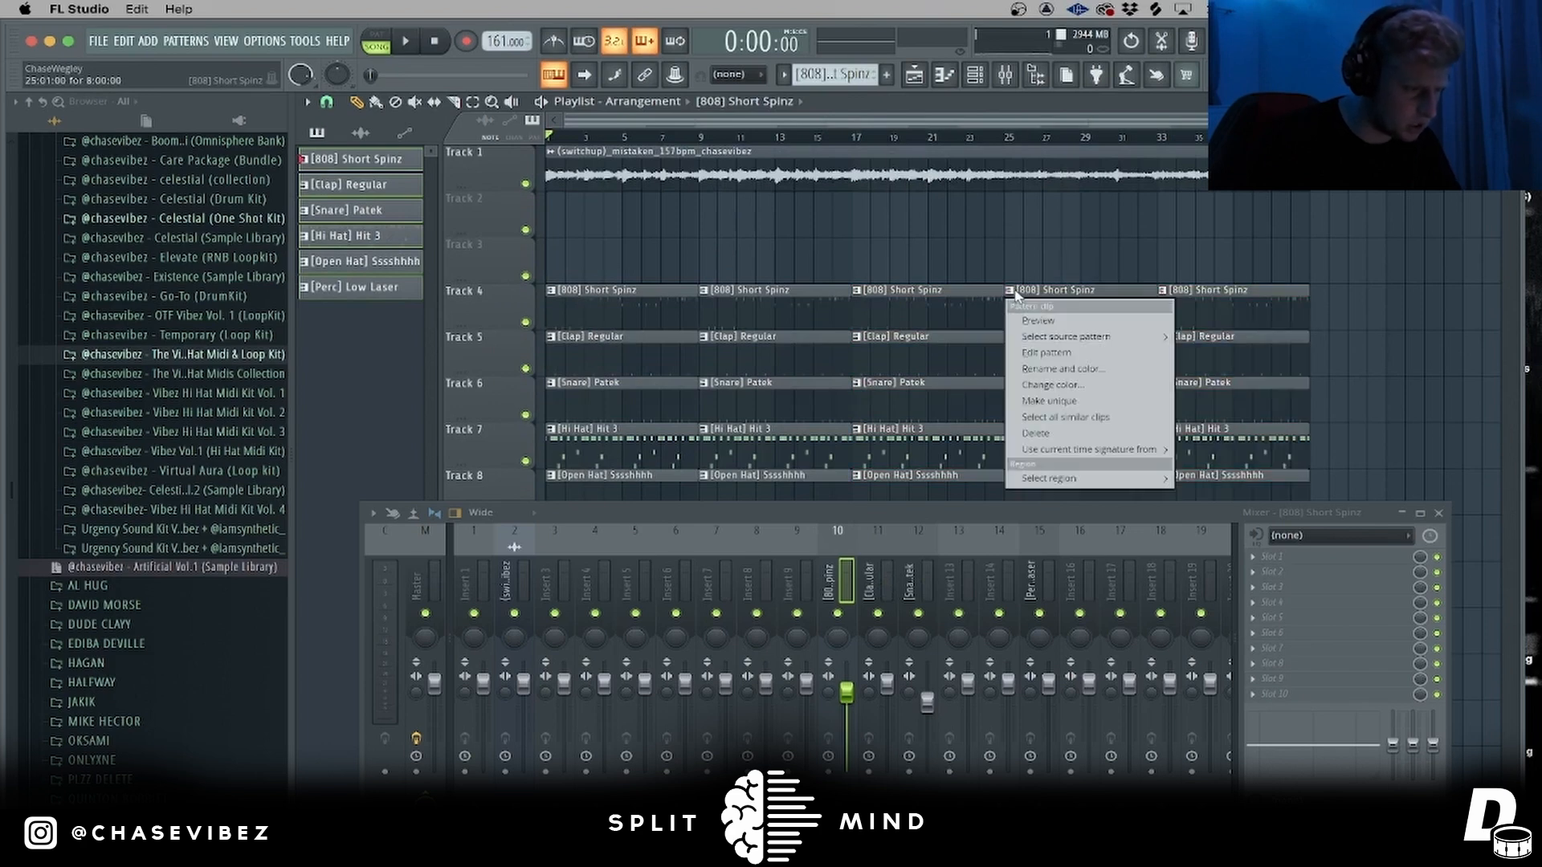
click(1052, 400)
double_click(1084, 312)
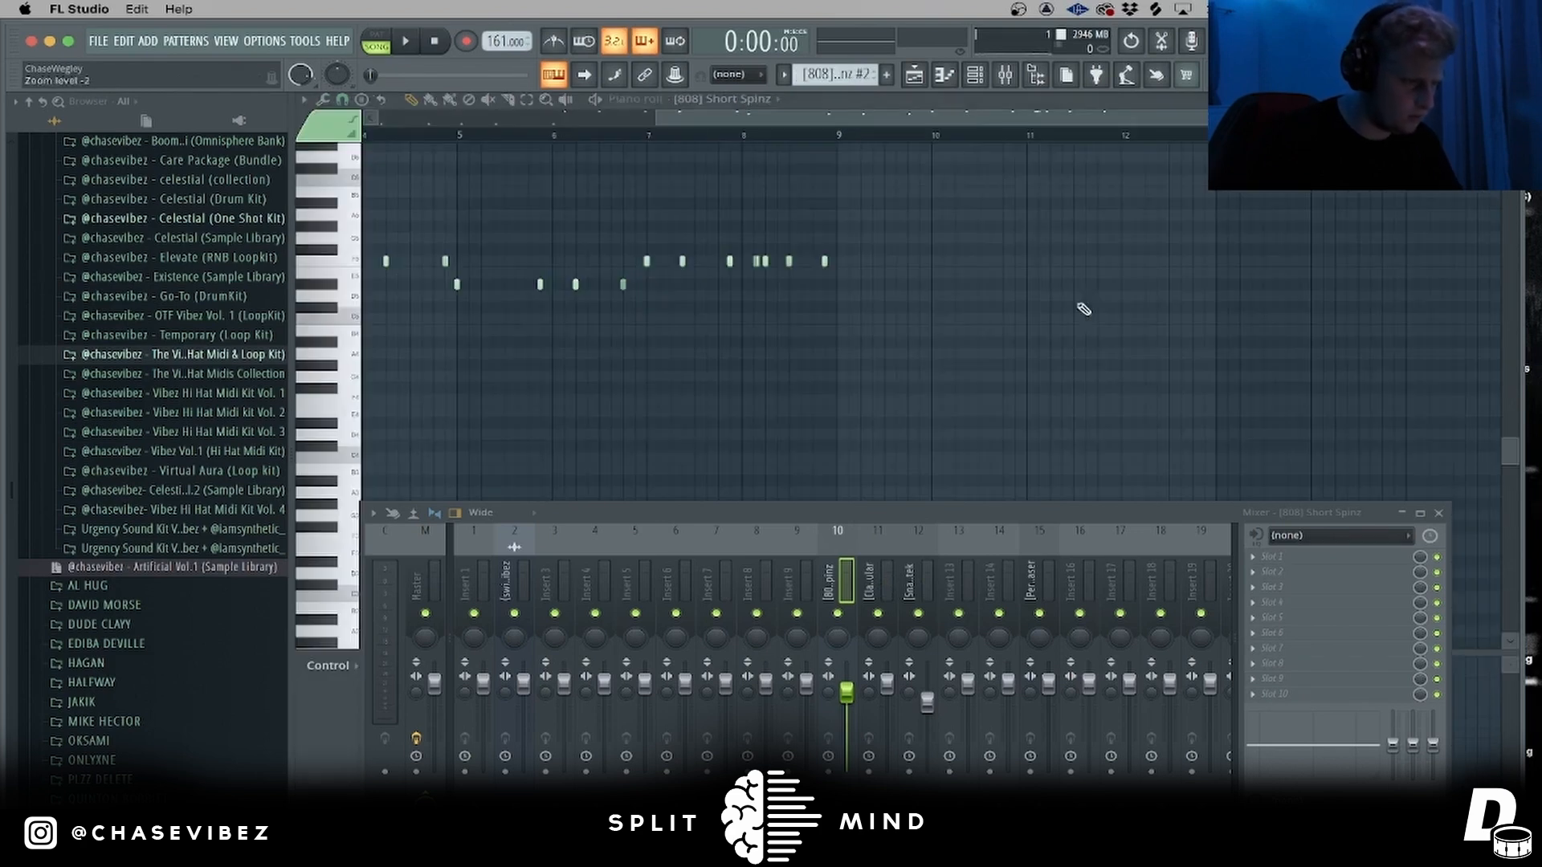
drag(1184, 389, 311, 207)
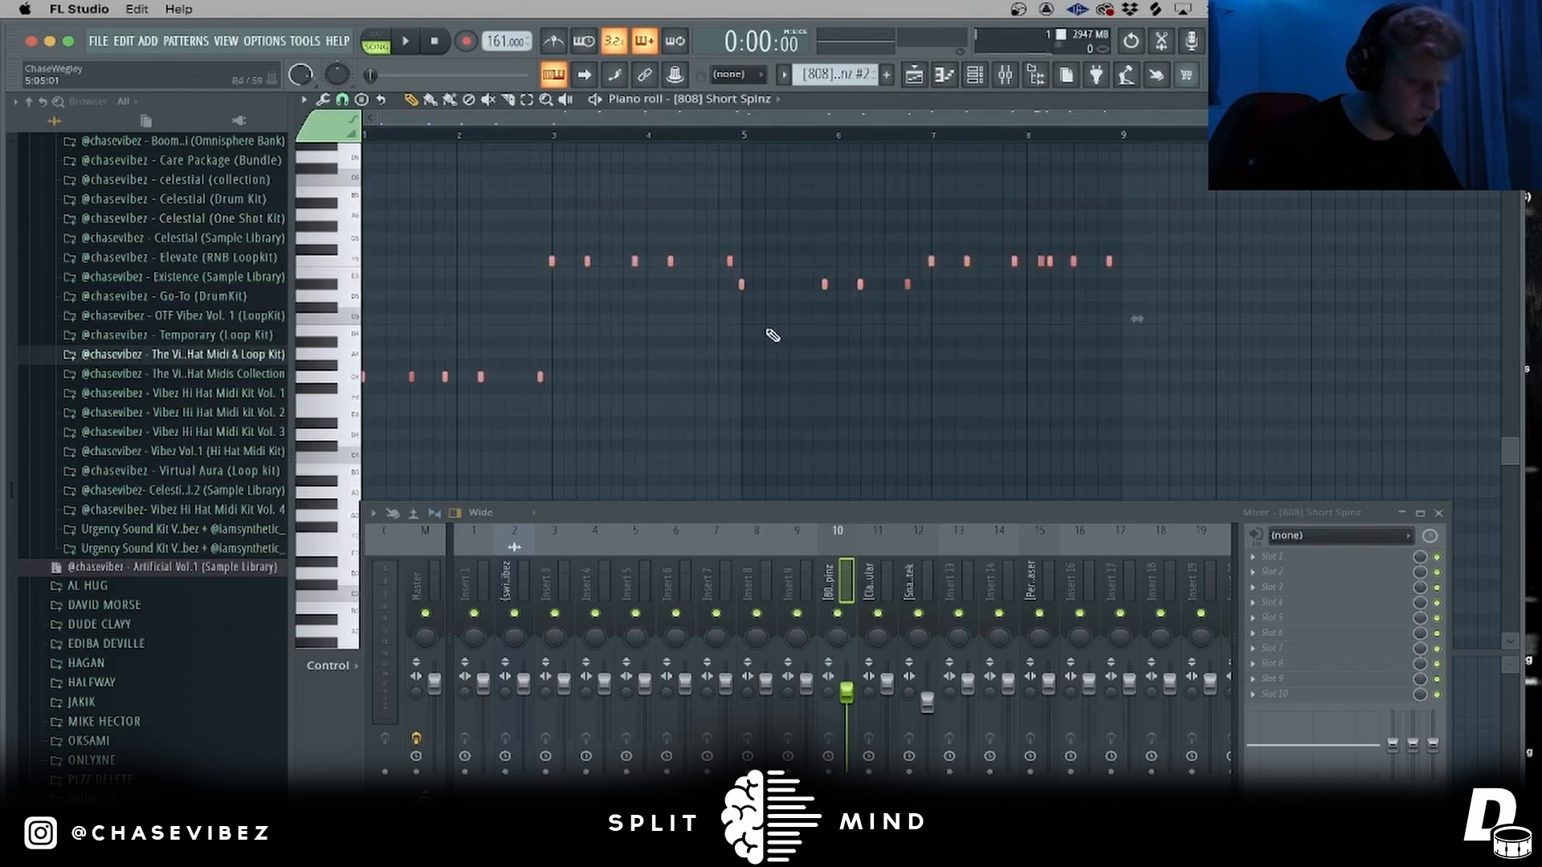
- Close the mixer and use the limiter/transposer to put all the selected 808 notes on G5
click(1438, 514)
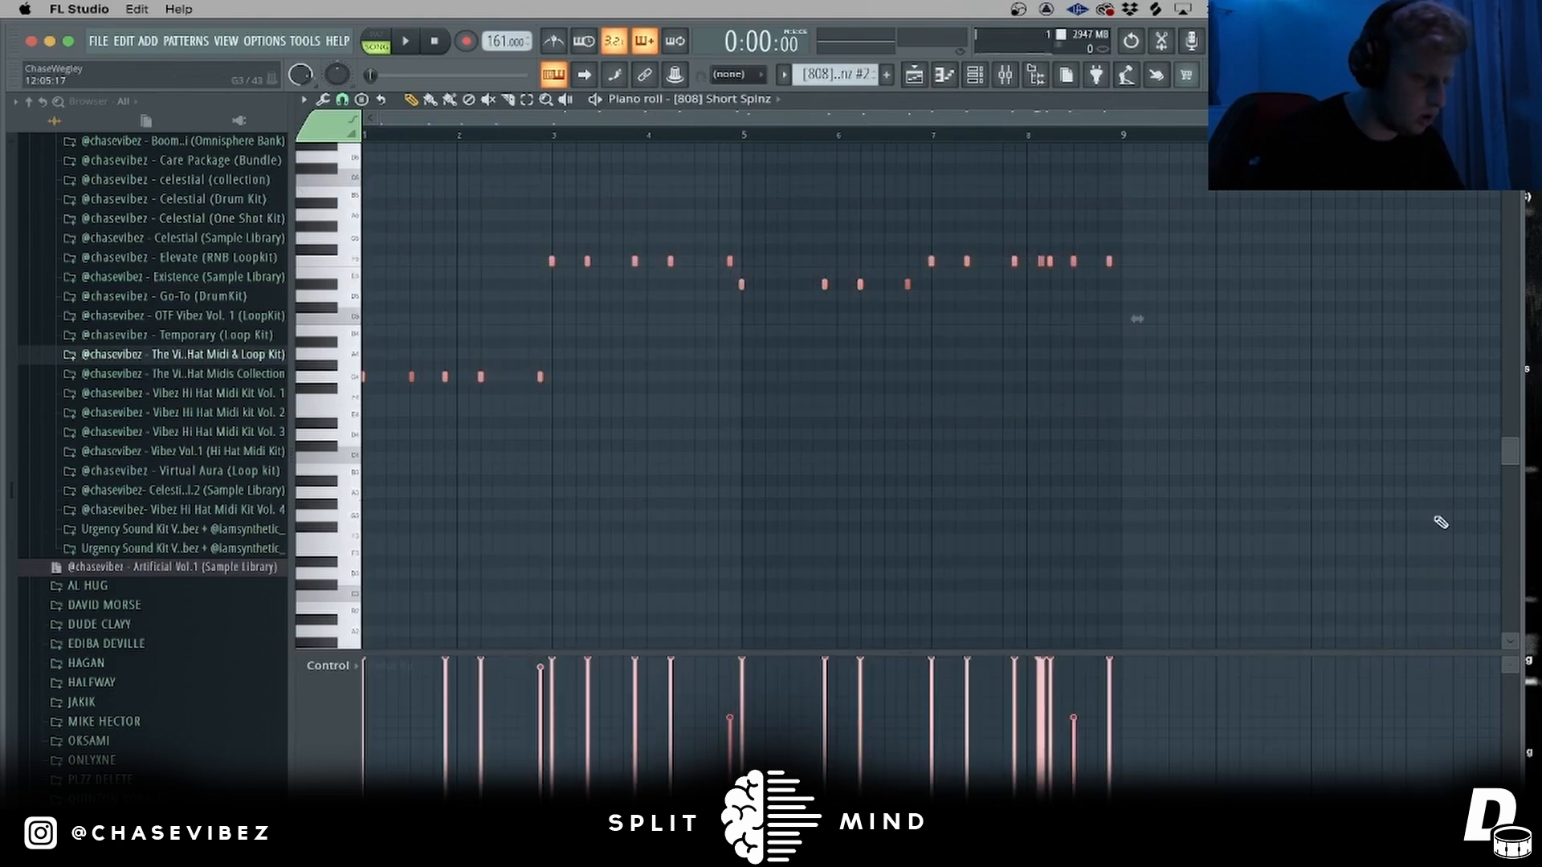
key(alt+k)
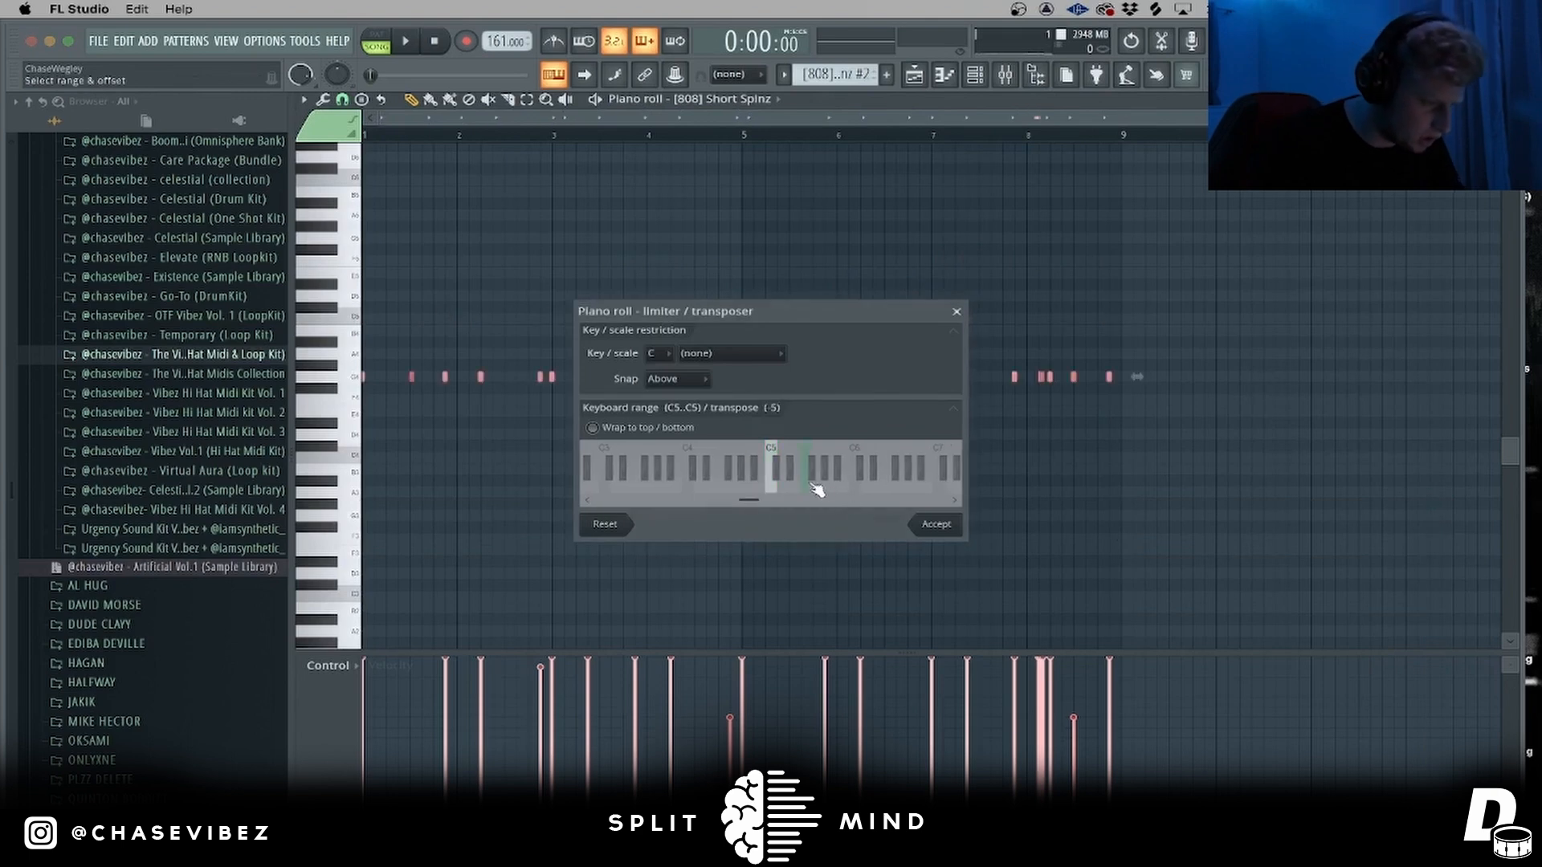
click(932, 526)
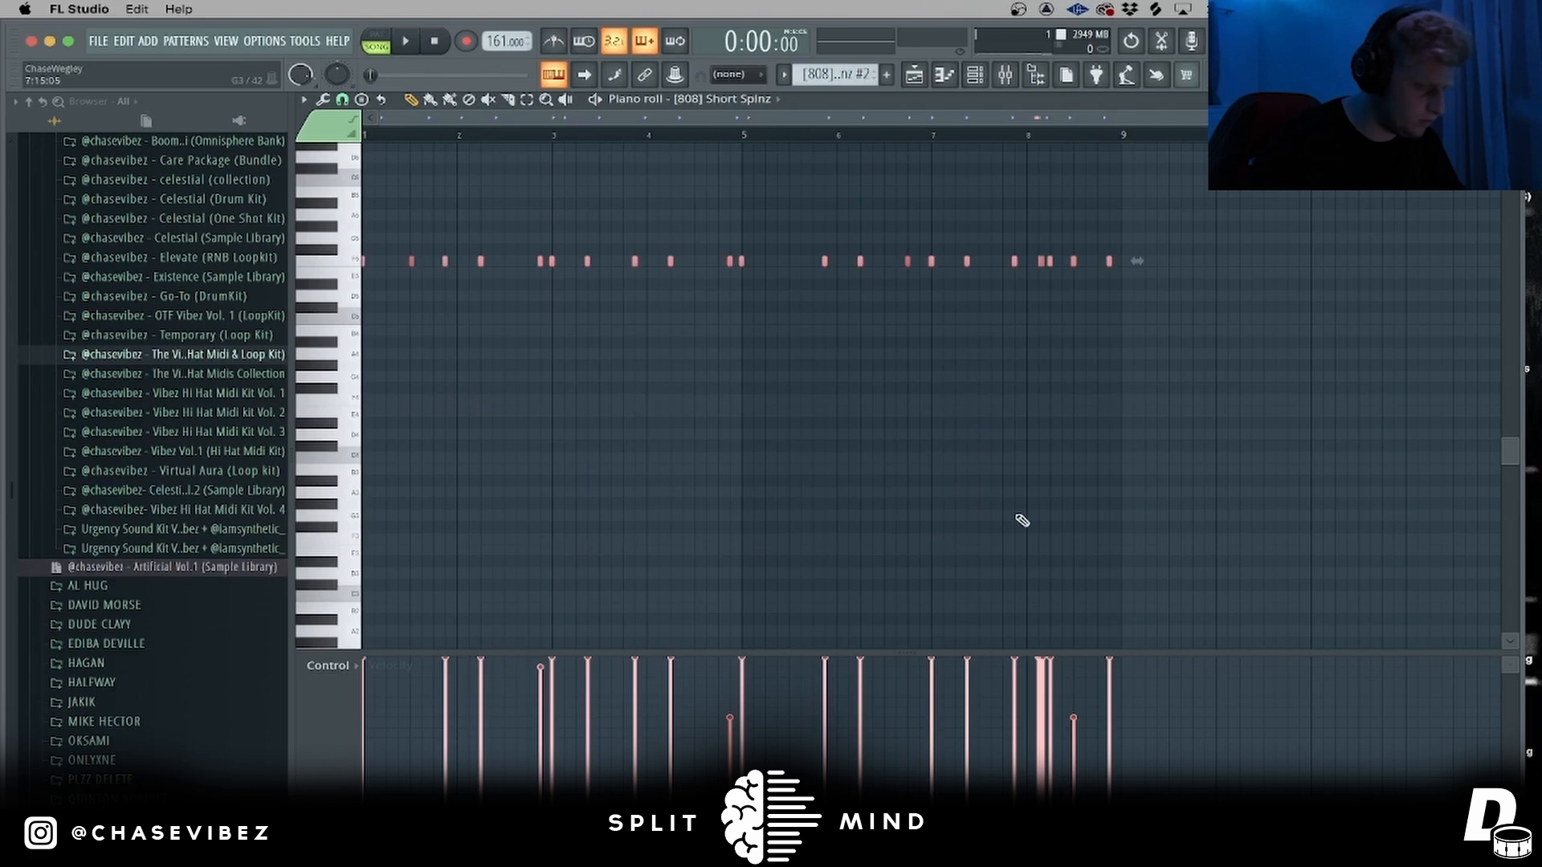
key(alt+k)
click(938, 524)
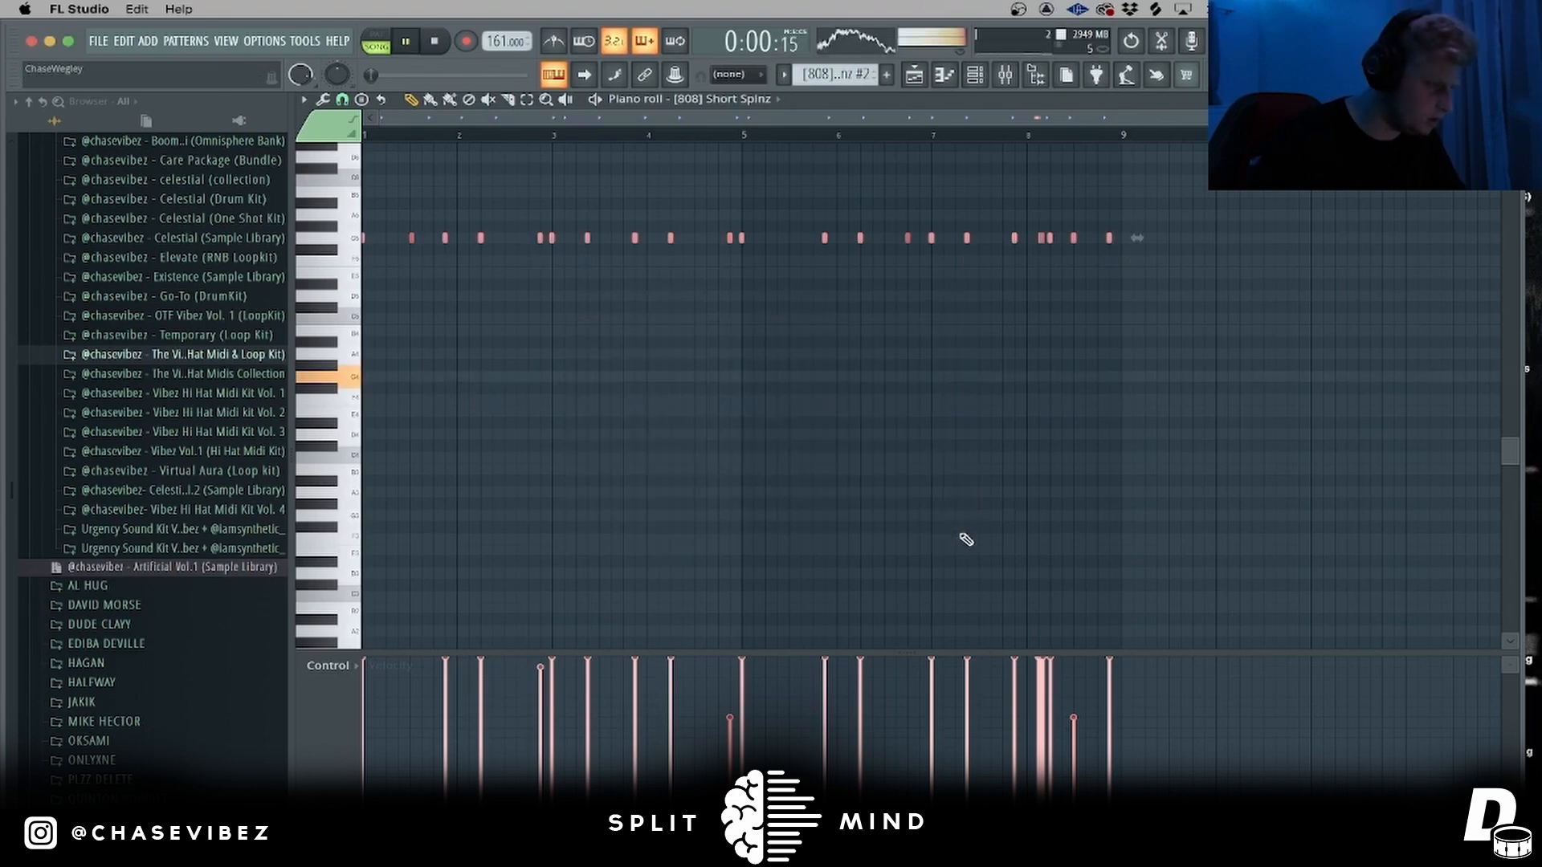
- Delete the drum clips before bar 9 on Tracks 4 to 9 and use [808] Short Spinz #2 at bar 33 too
click(920, 76)
click(990, 139)
drag(635, 558, 568, 285)
key(Delete)
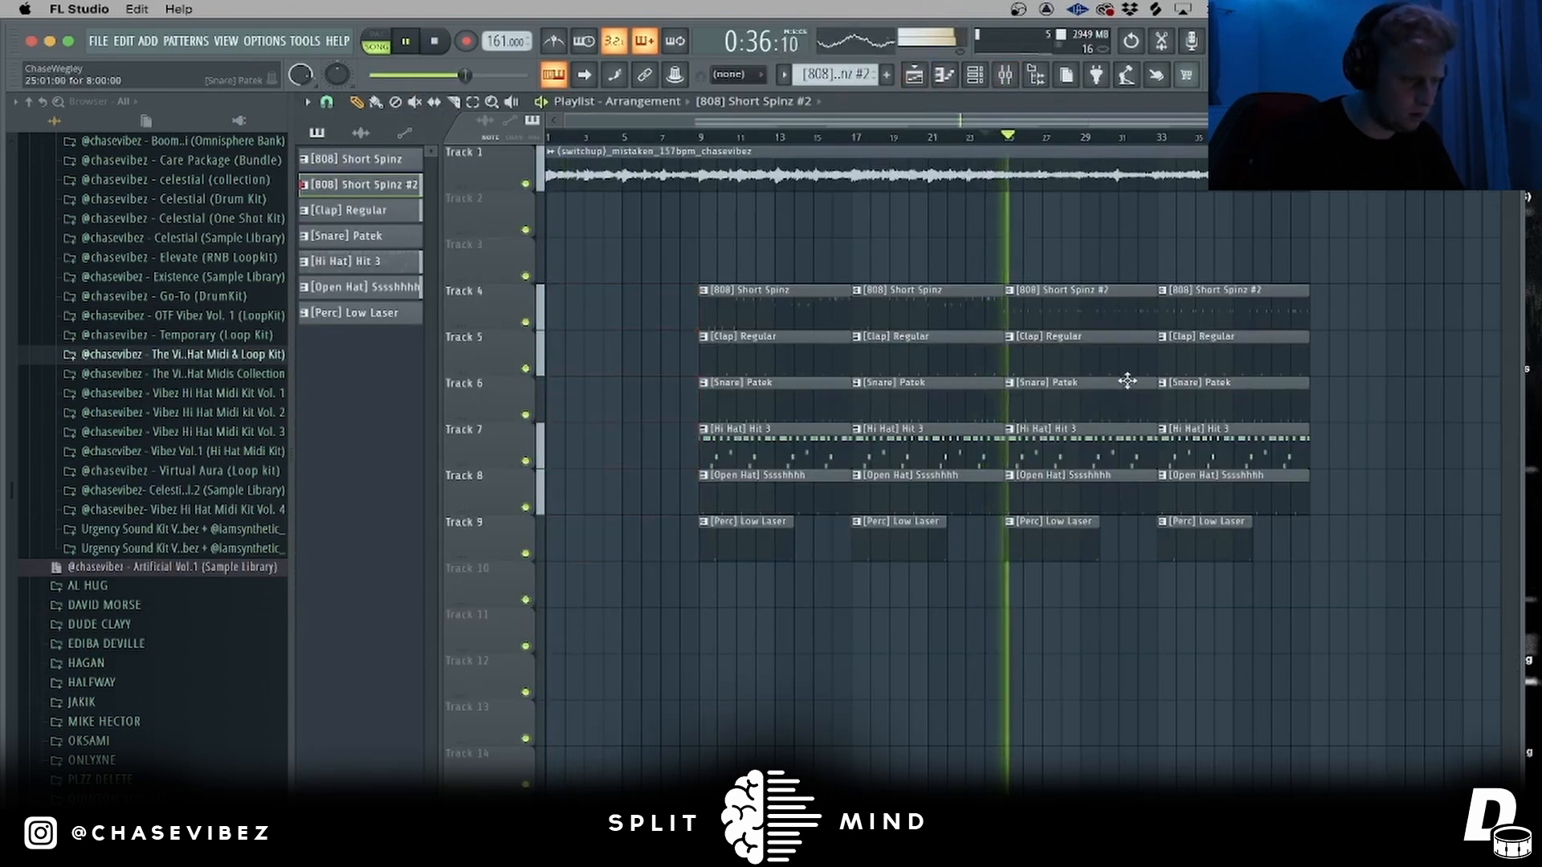
- Check the [808] Short Spinz #2 notes in the piano roll and raise the 808's mixer volume slightly
double_click(1065, 317)
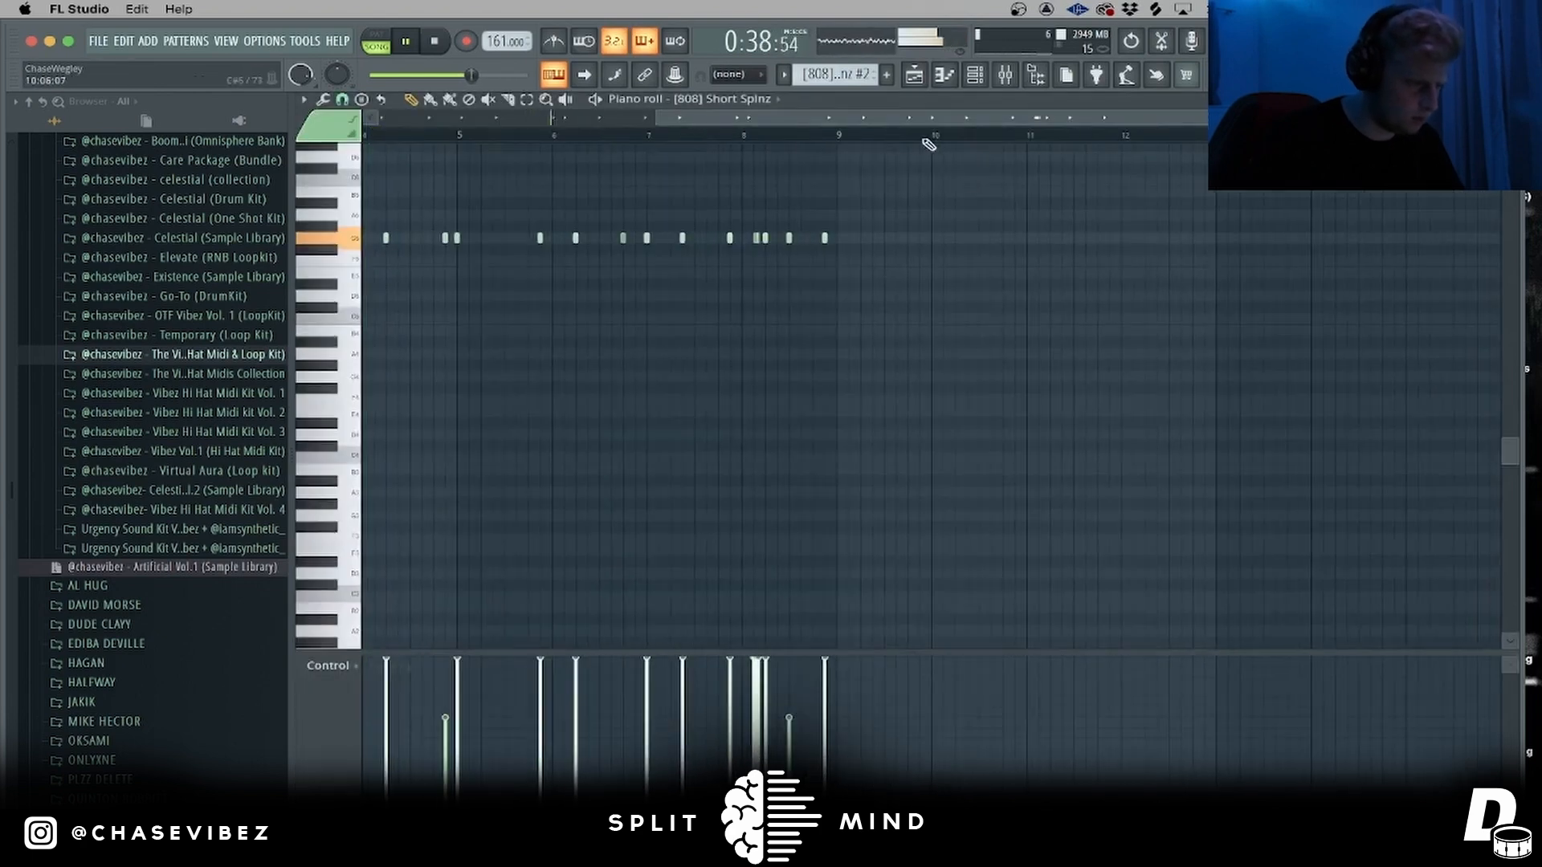
click(923, 78)
click(1012, 77)
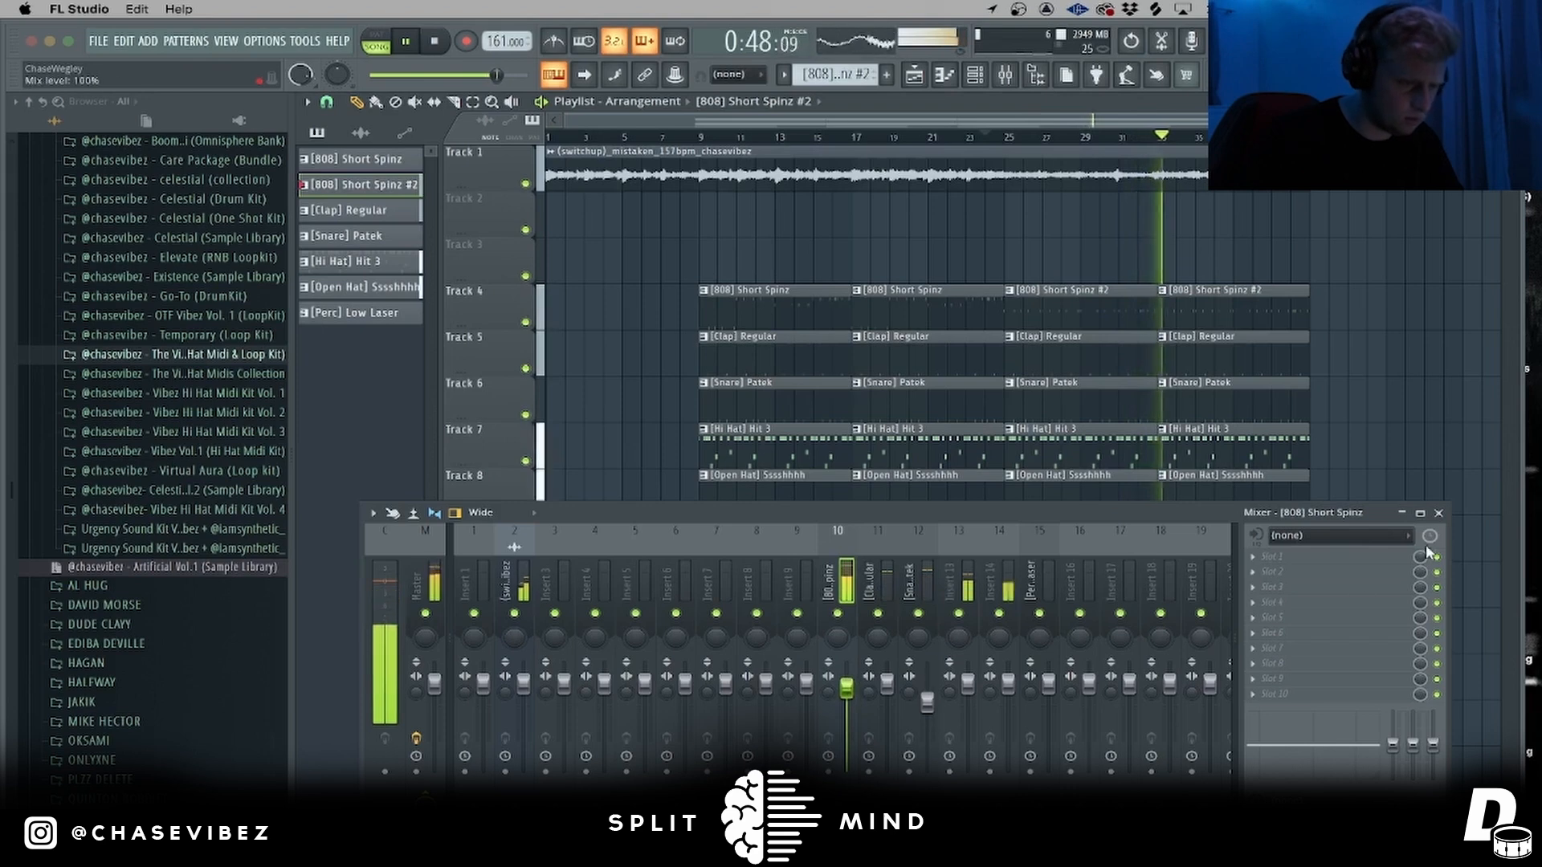
click(1438, 512)
- Remove the [Snare] Patek clip at bar 25, then make the one at bar 17 unique and open its notes
click(1426, 492)
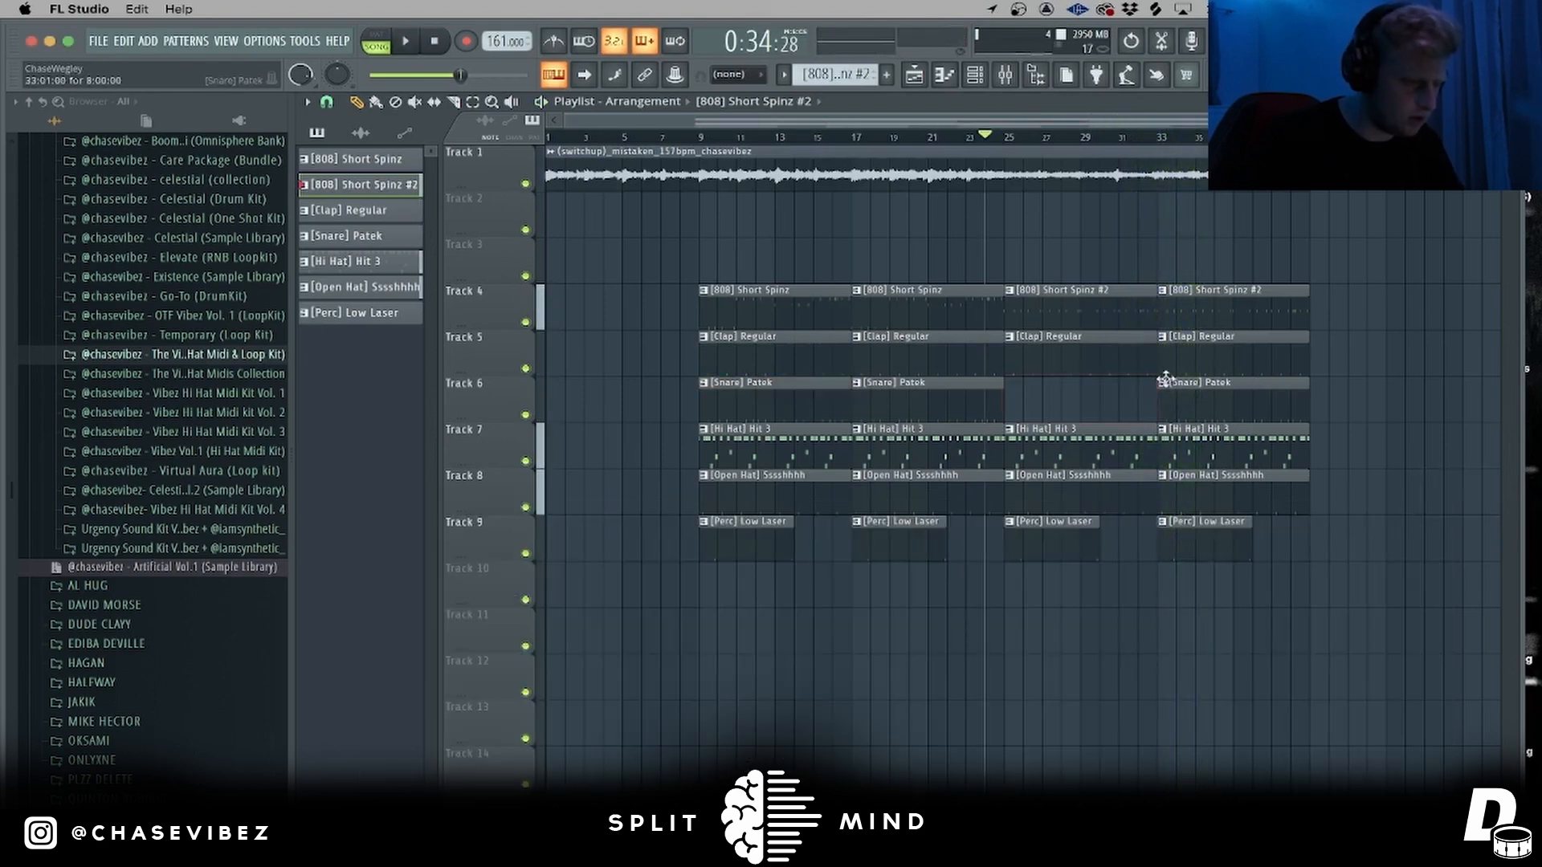
click(860, 390)
click(986, 432)
double_click(972, 404)
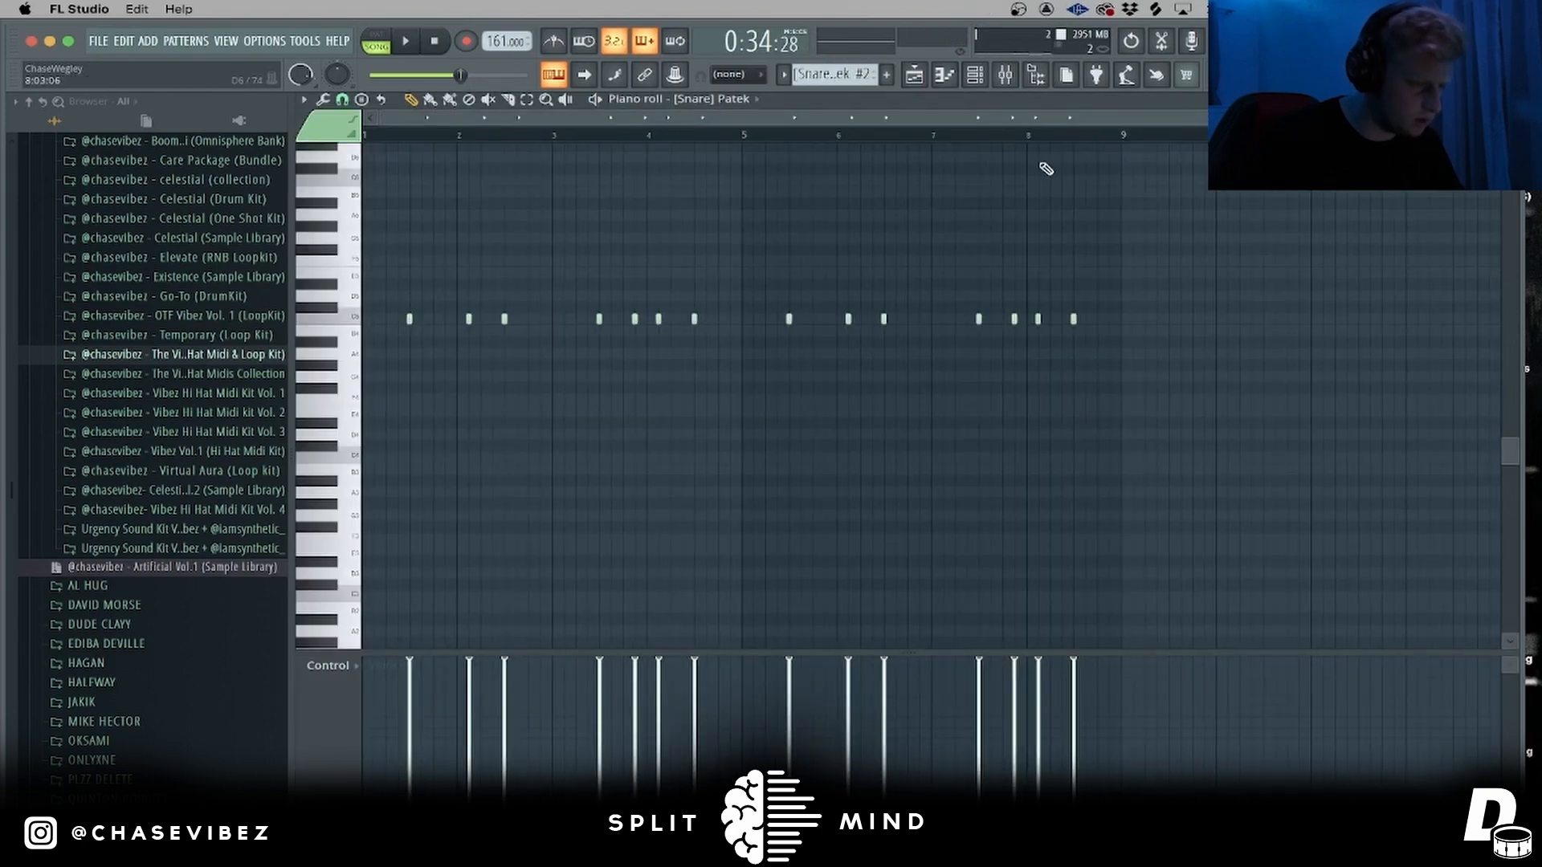
- Split the last snare note into a fast double hit with the arpeggiator and add two more hits at the end of bar 8
scroll(1076, 141, up, 3)
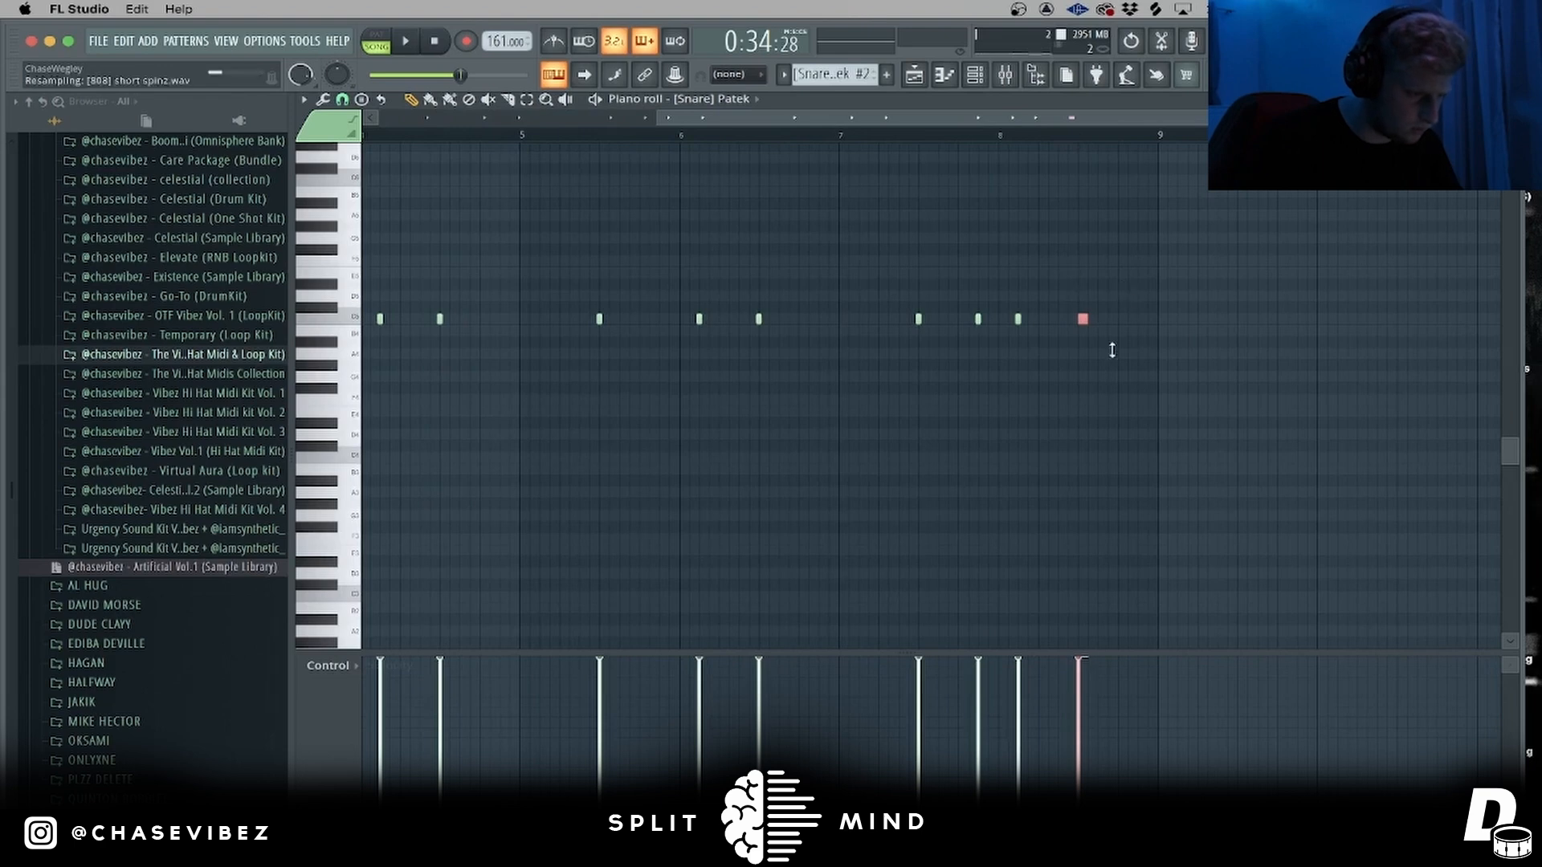
key(alt+a)
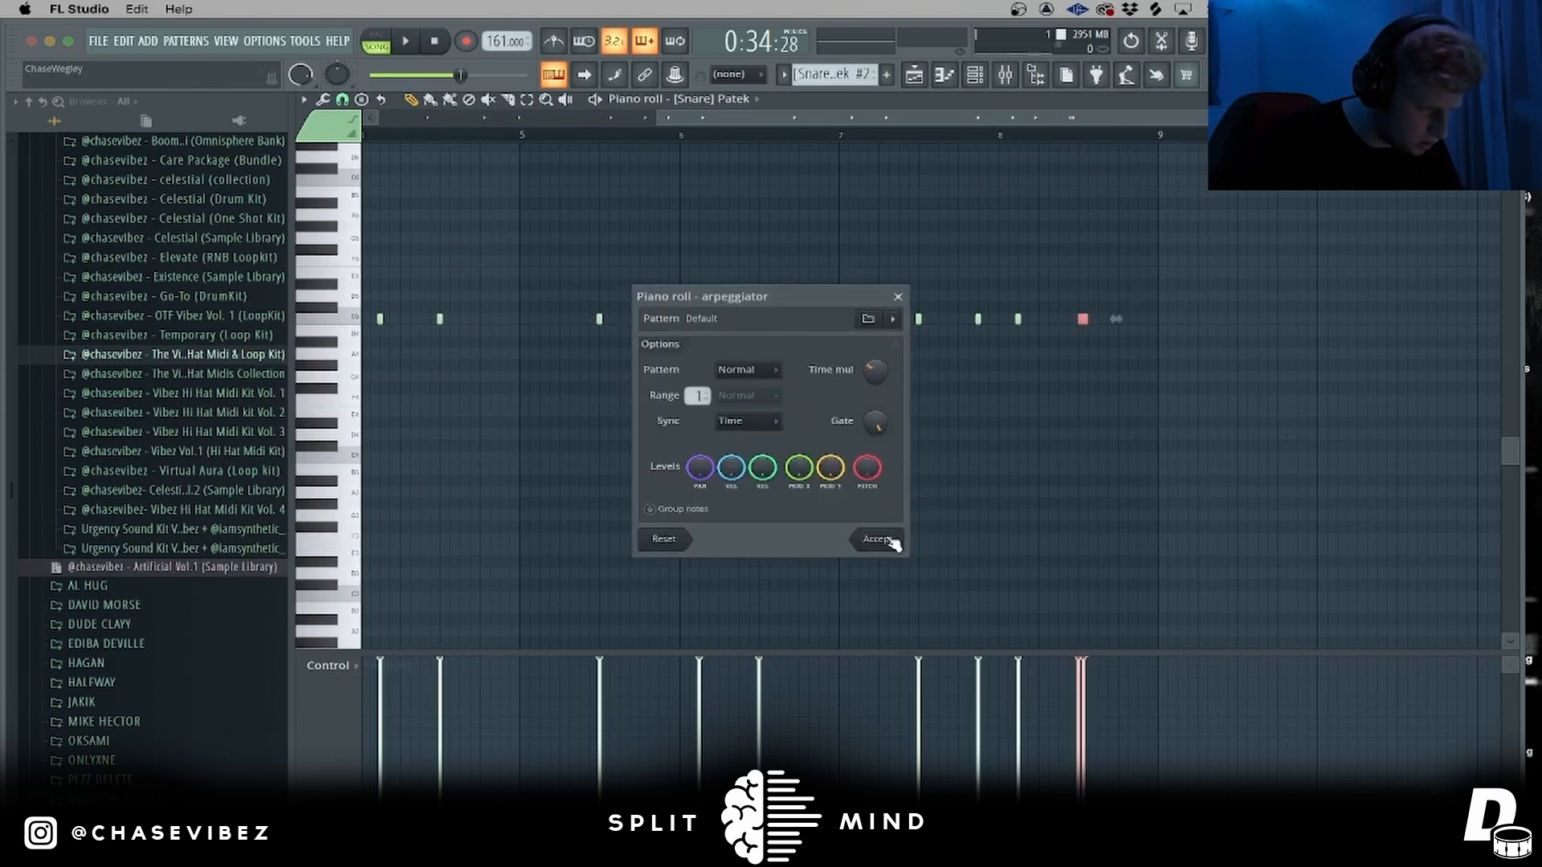
click(877, 539)
click(1118, 319)
click(1138, 319)
right_click(1119, 319)
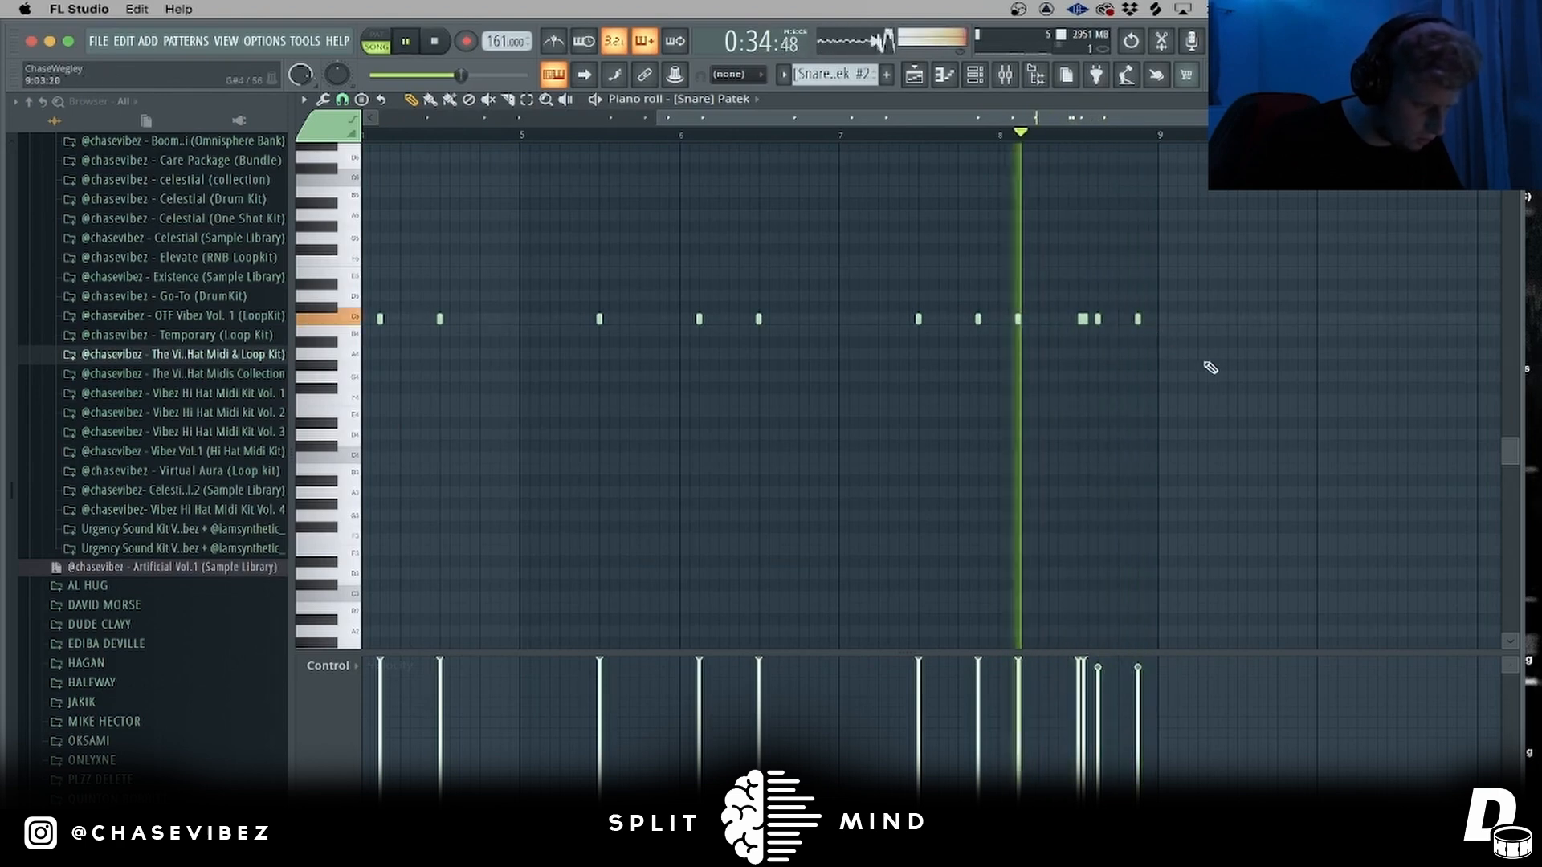
- Make the open hat clip at bar 25 on Track 8 unique and open it in the piano roll
click(916, 76)
click(1343, 436)
right_click(1339, 433)
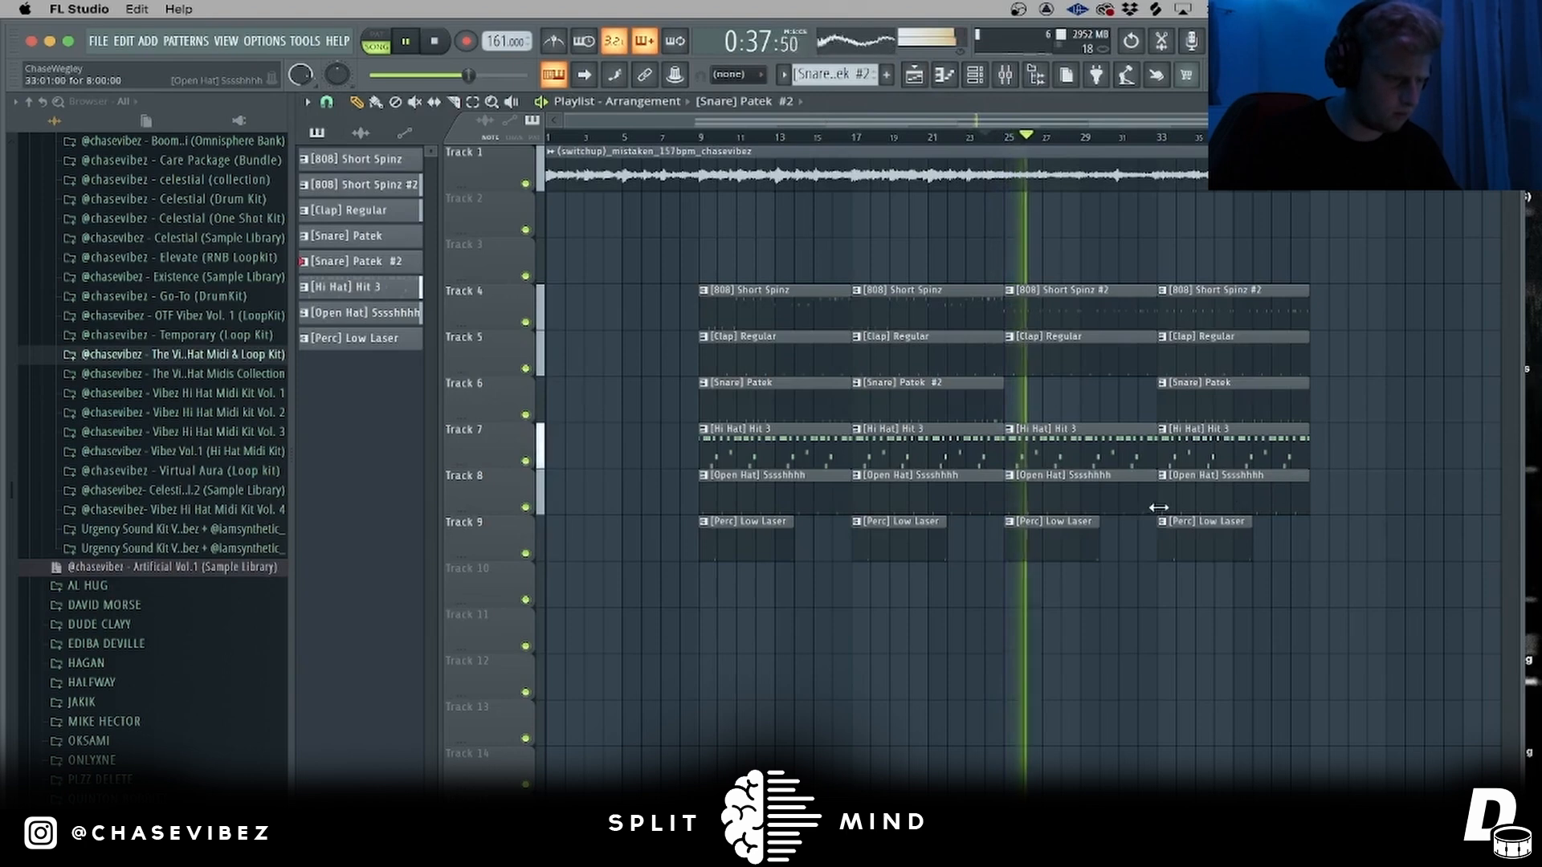
drag(1269, 562, 1395, 609)
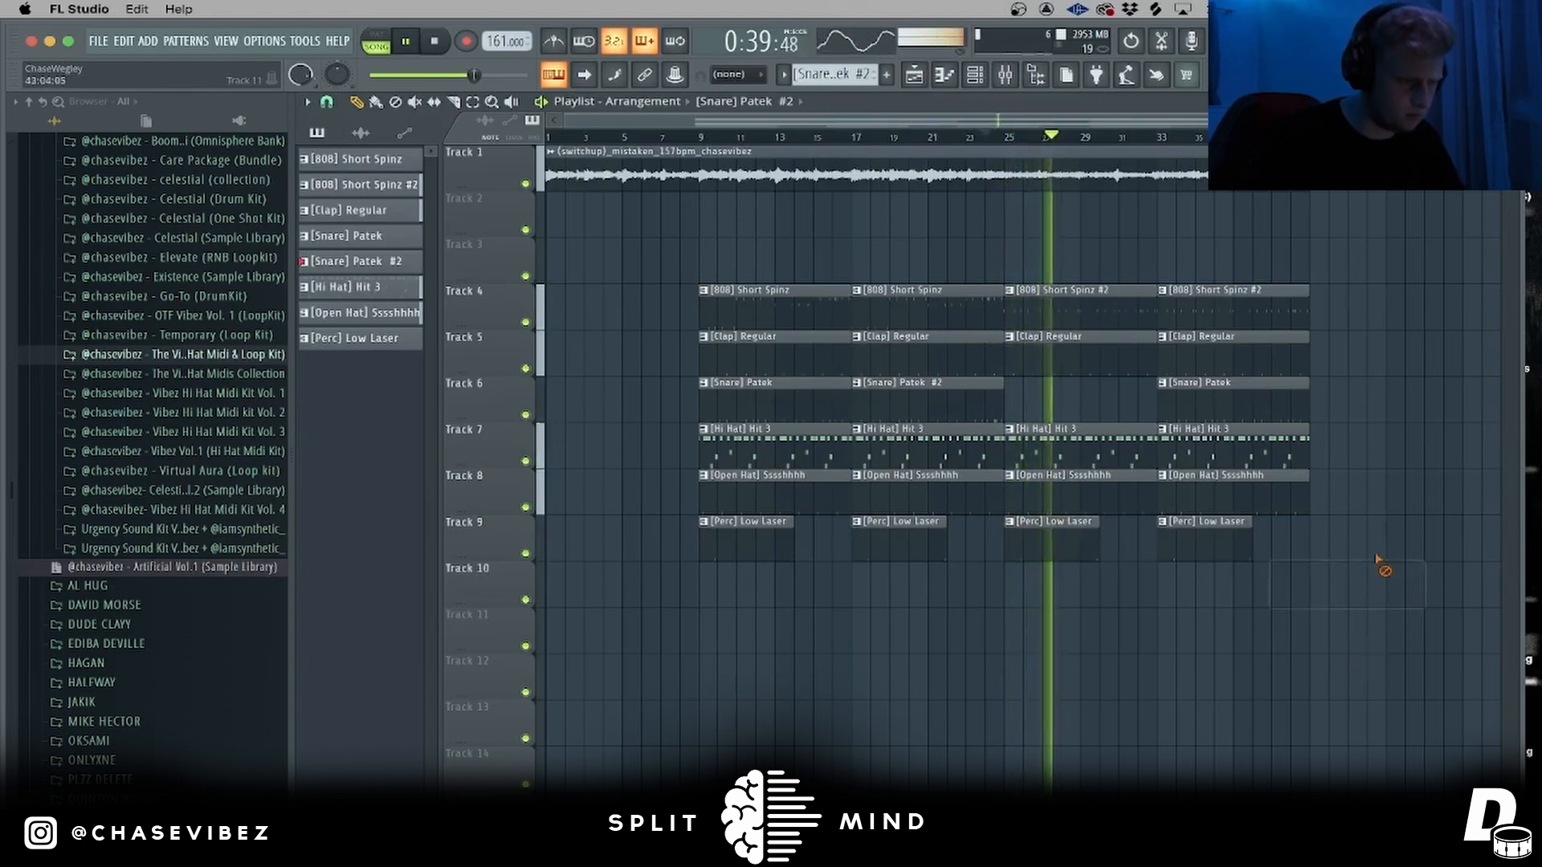
click(1011, 480)
click(1044, 585)
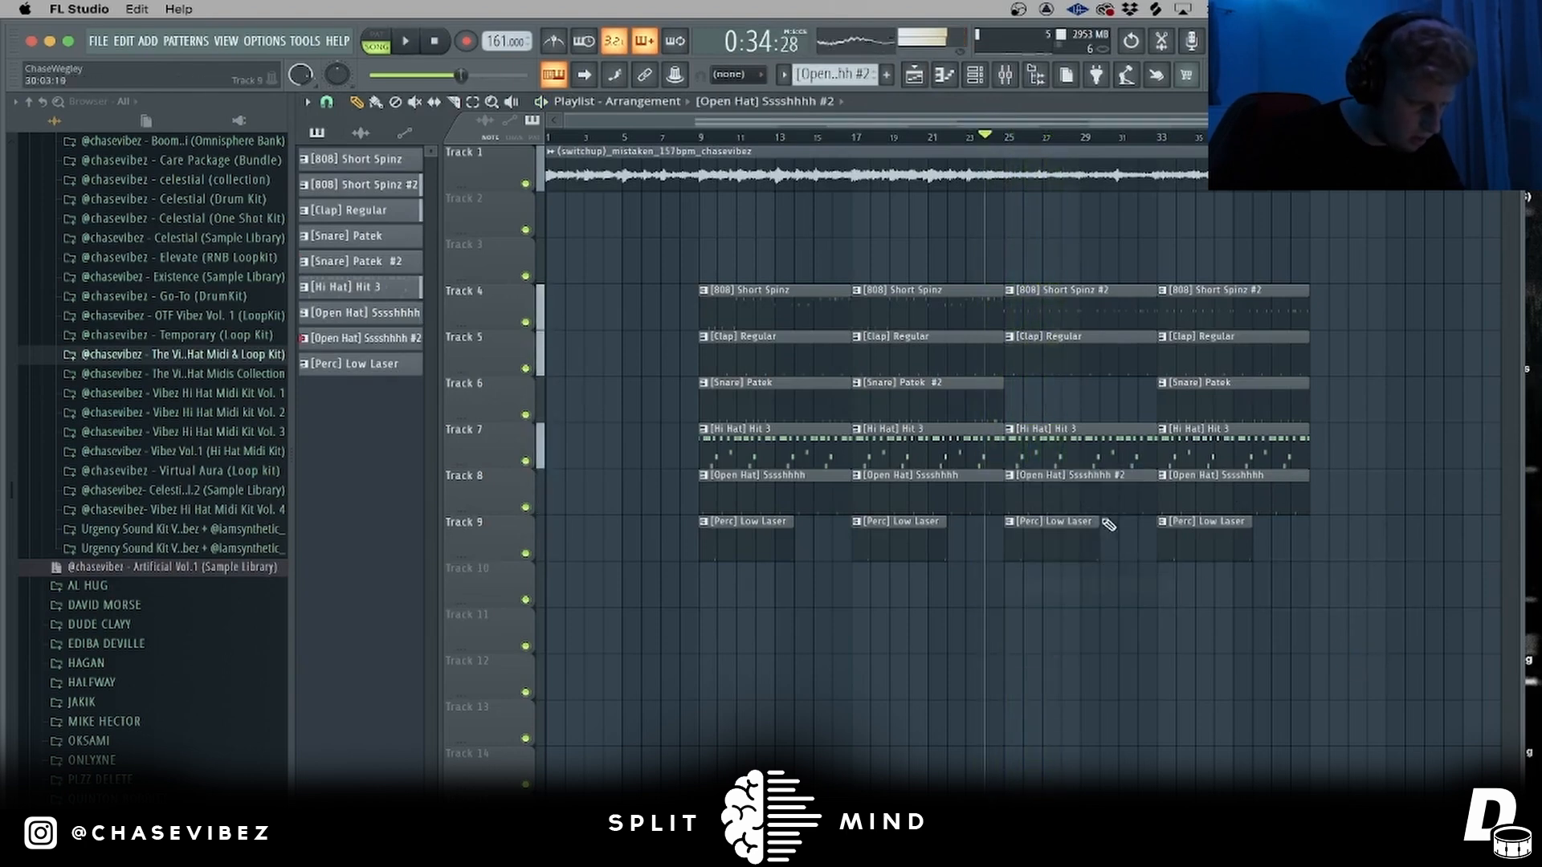
double_click(1079, 497)
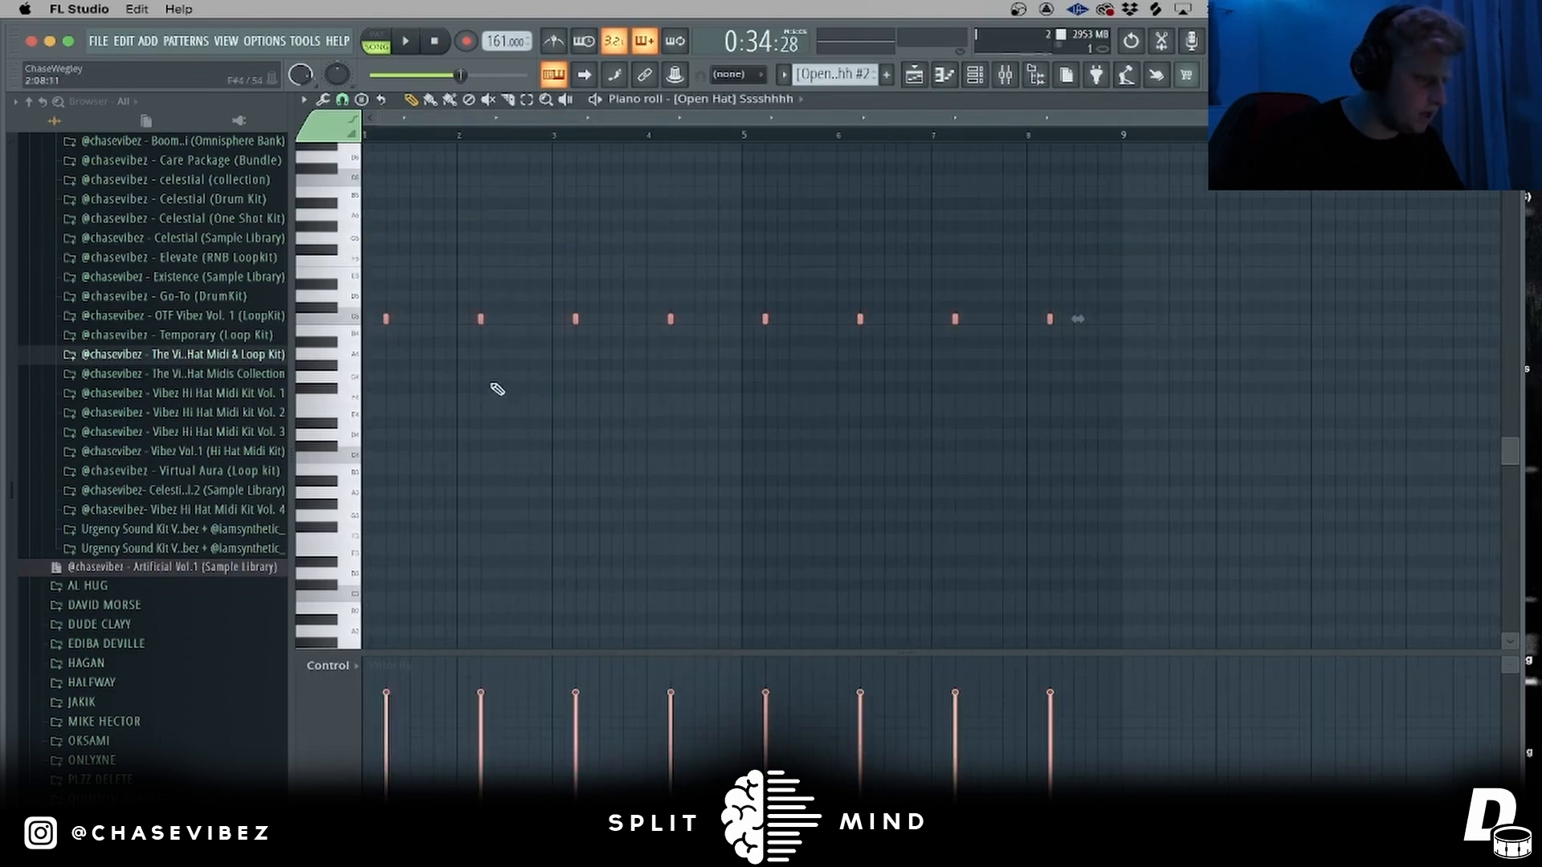
- Move the open hat hits to the start of each bar and add quieter hits halfway through every bar
drag(386, 322, 364, 321)
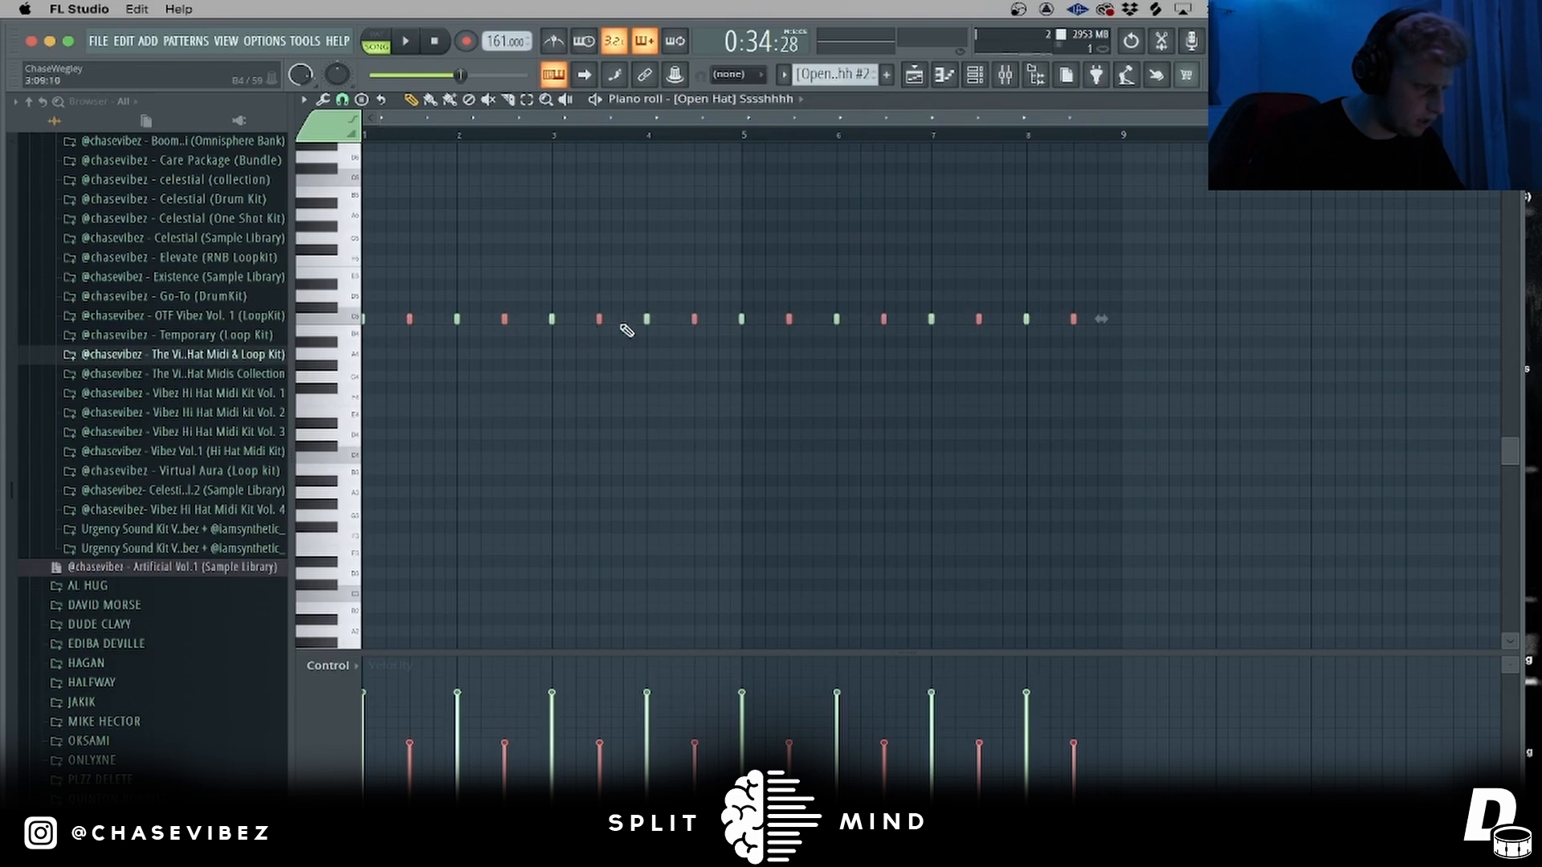
click(917, 80)
key(space)
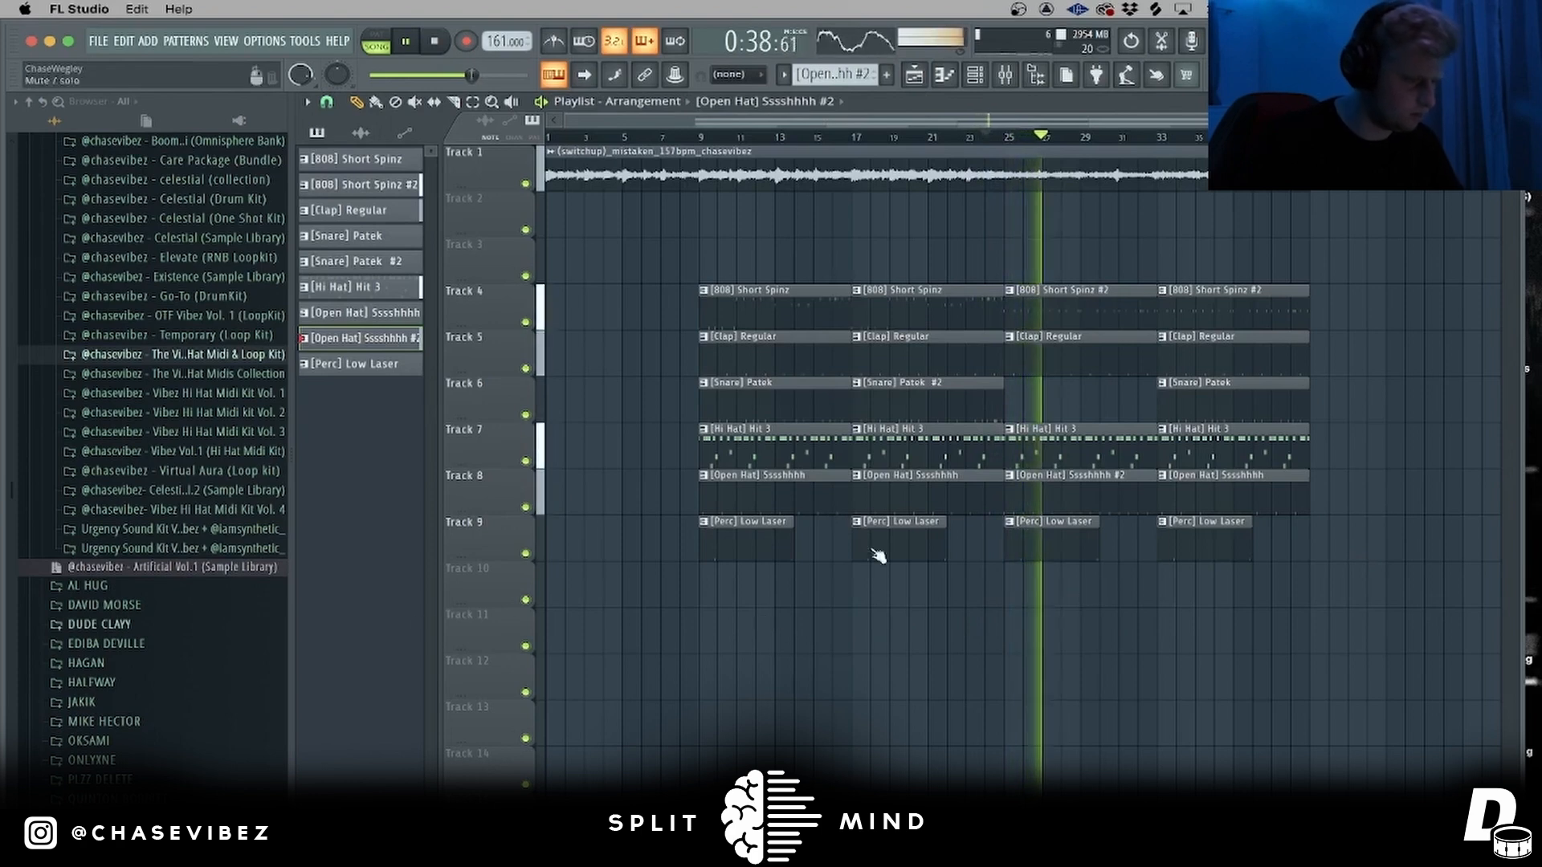
- Switch the open hat clip at bar 33 to the edited [Open Hat] #2 pattern
click(1190, 587)
right_click(1215, 602)
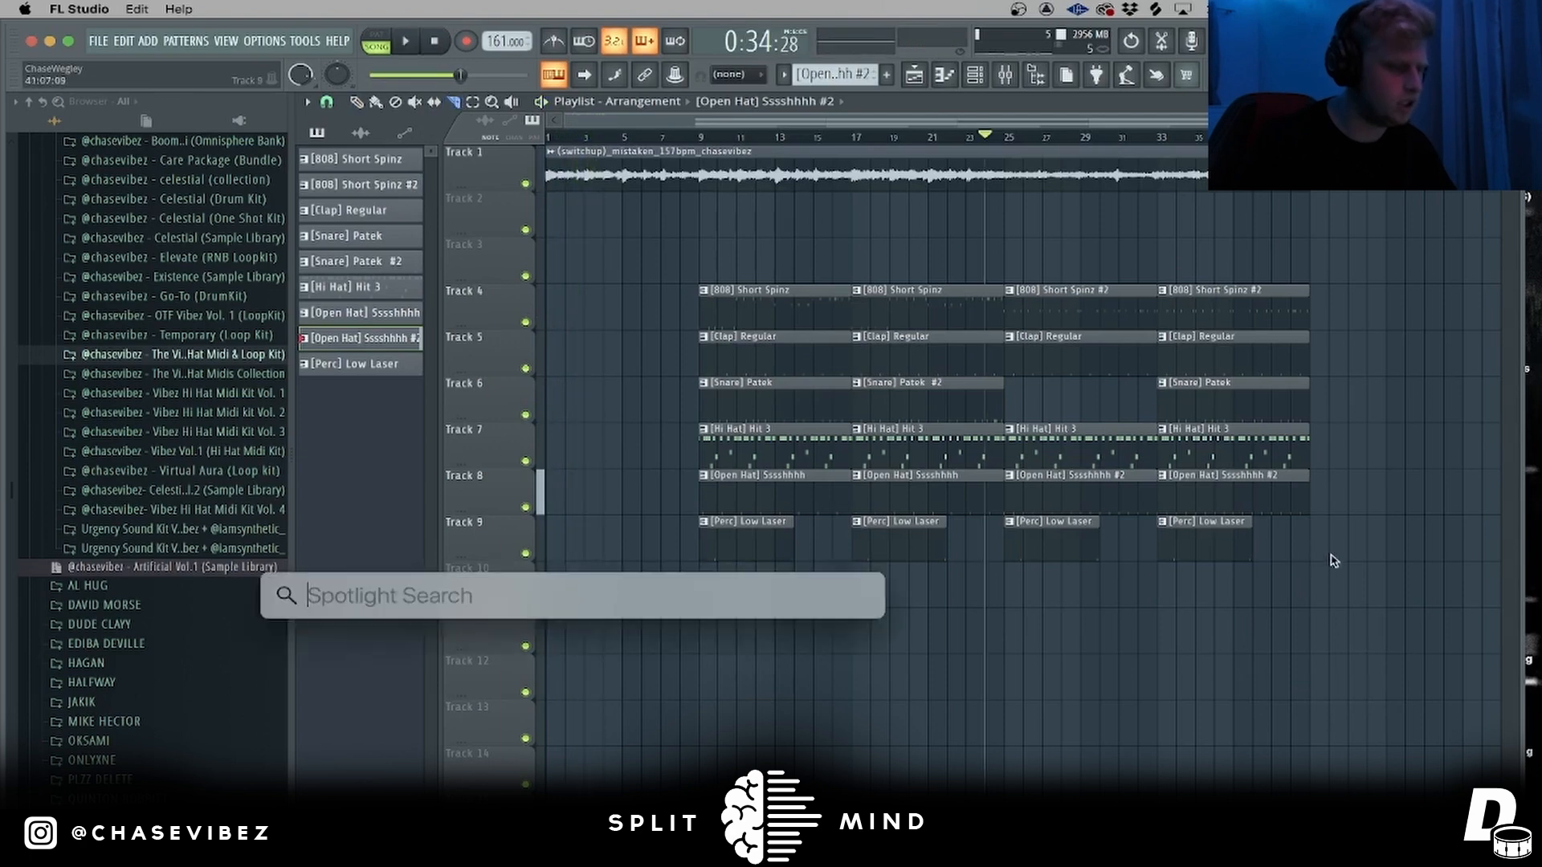
key(Escape)
- Select the whole arrangement and duplicate it from bar 41 onward
key(ctrl+a)
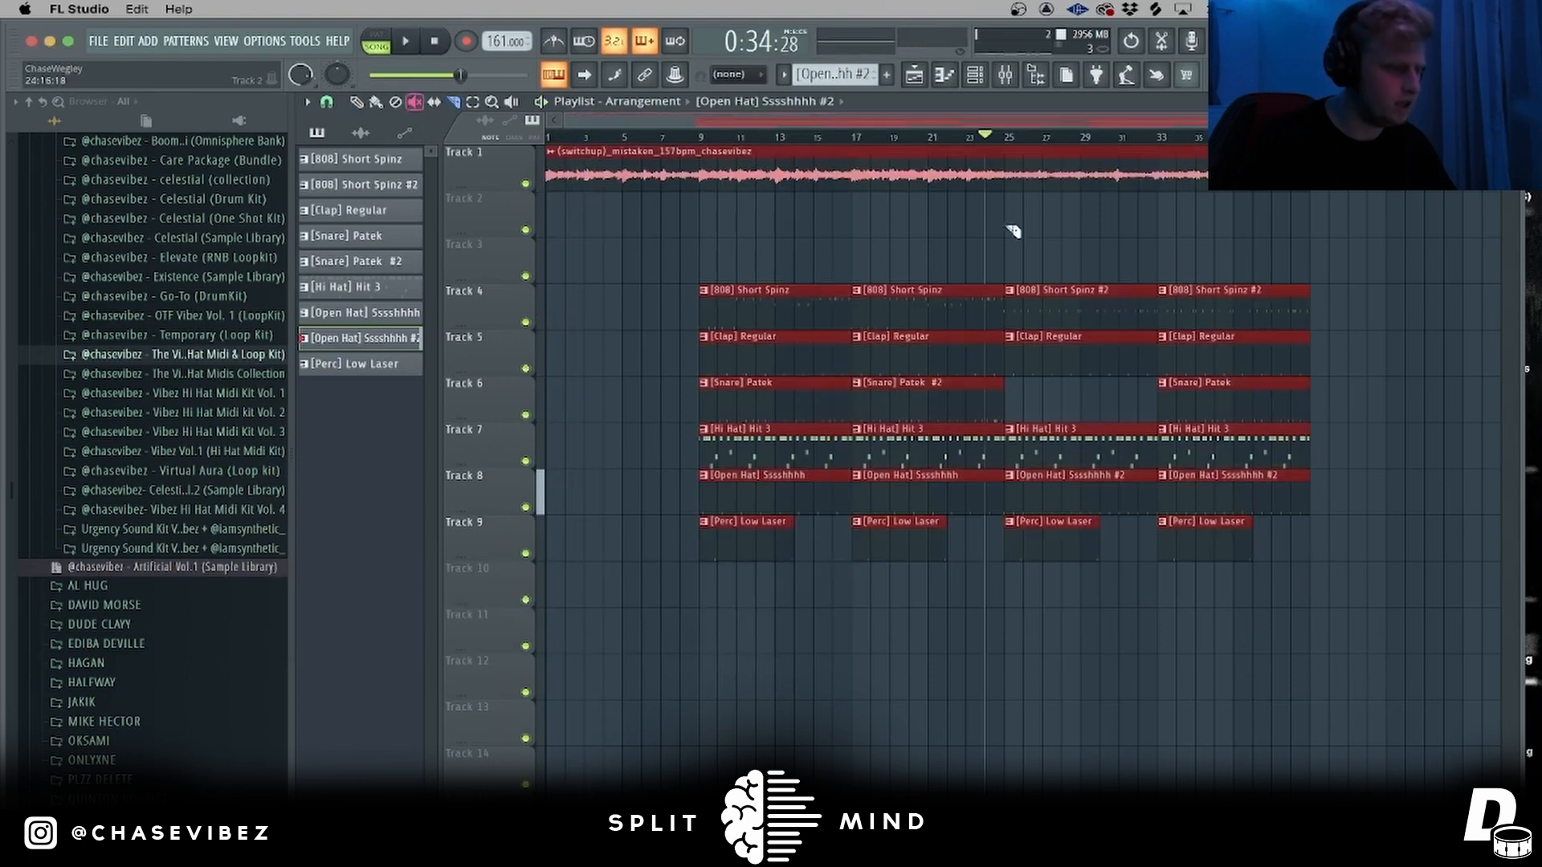
key(super+b)
scroll(887, 148, down, 4)
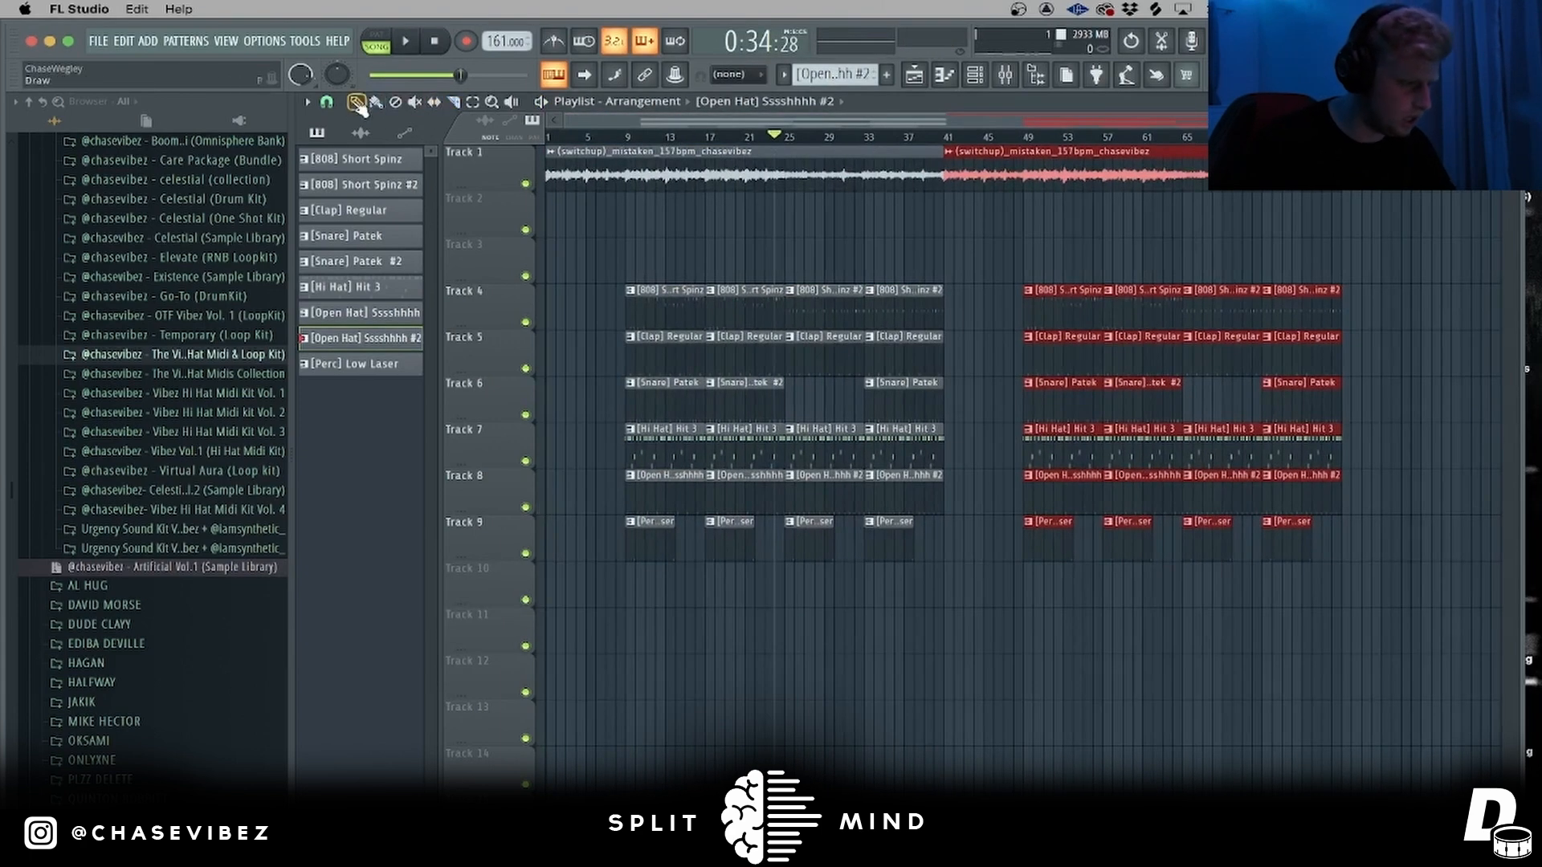
- Add [Clap] Regular and [Hi Hat] Hit 3 clips at bar 41 and a short [808] Short Spinz slice just before bar 49
ctrl+click(925, 448)
scroll(998, 242, up, 3)
ctrl+click(916, 355)
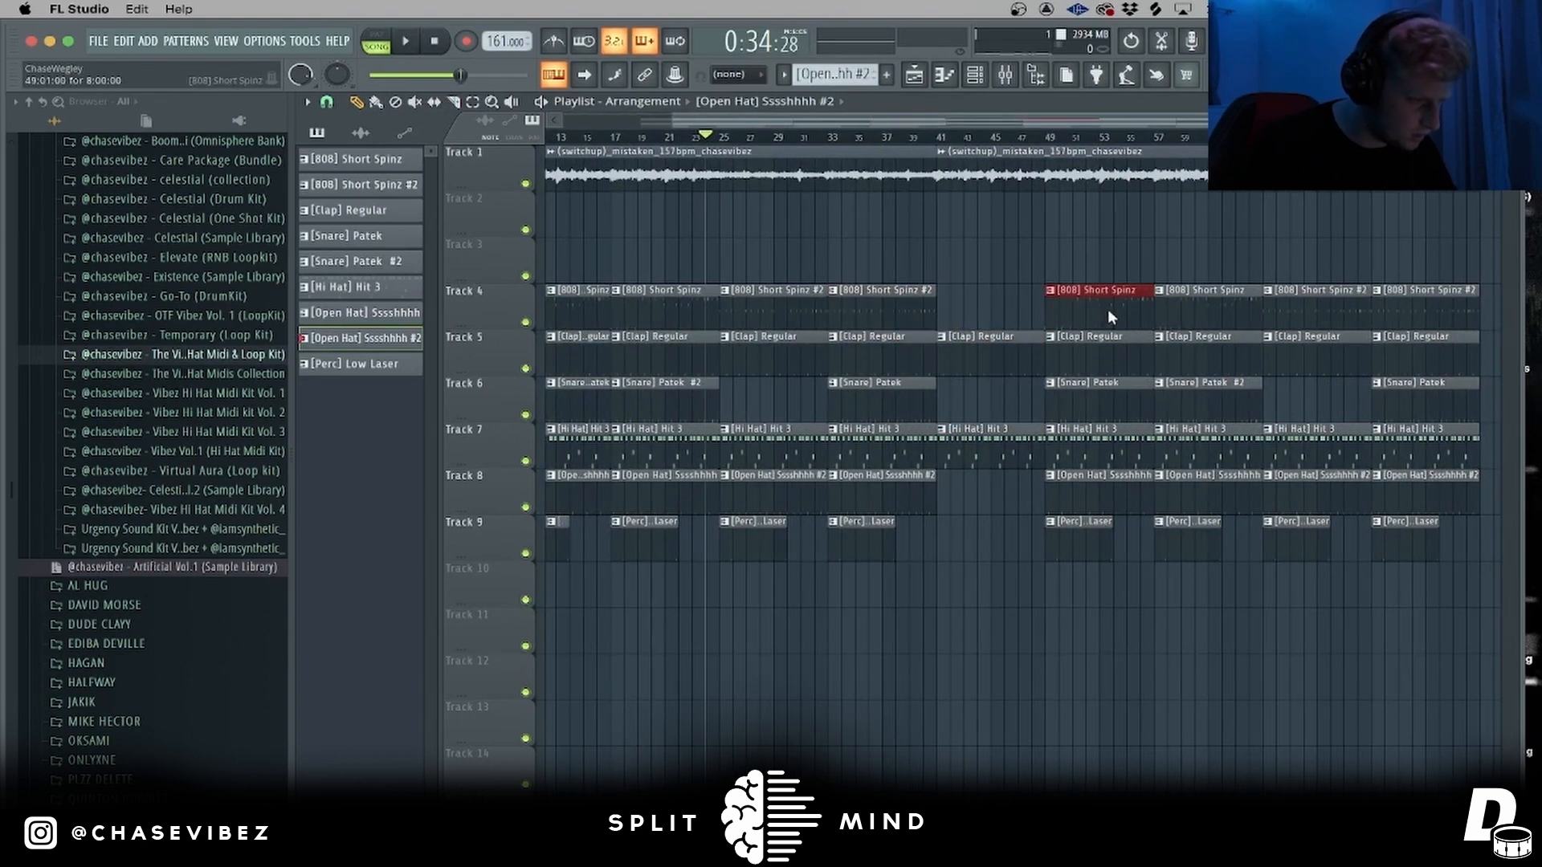
drag(984, 312, 995, 310)
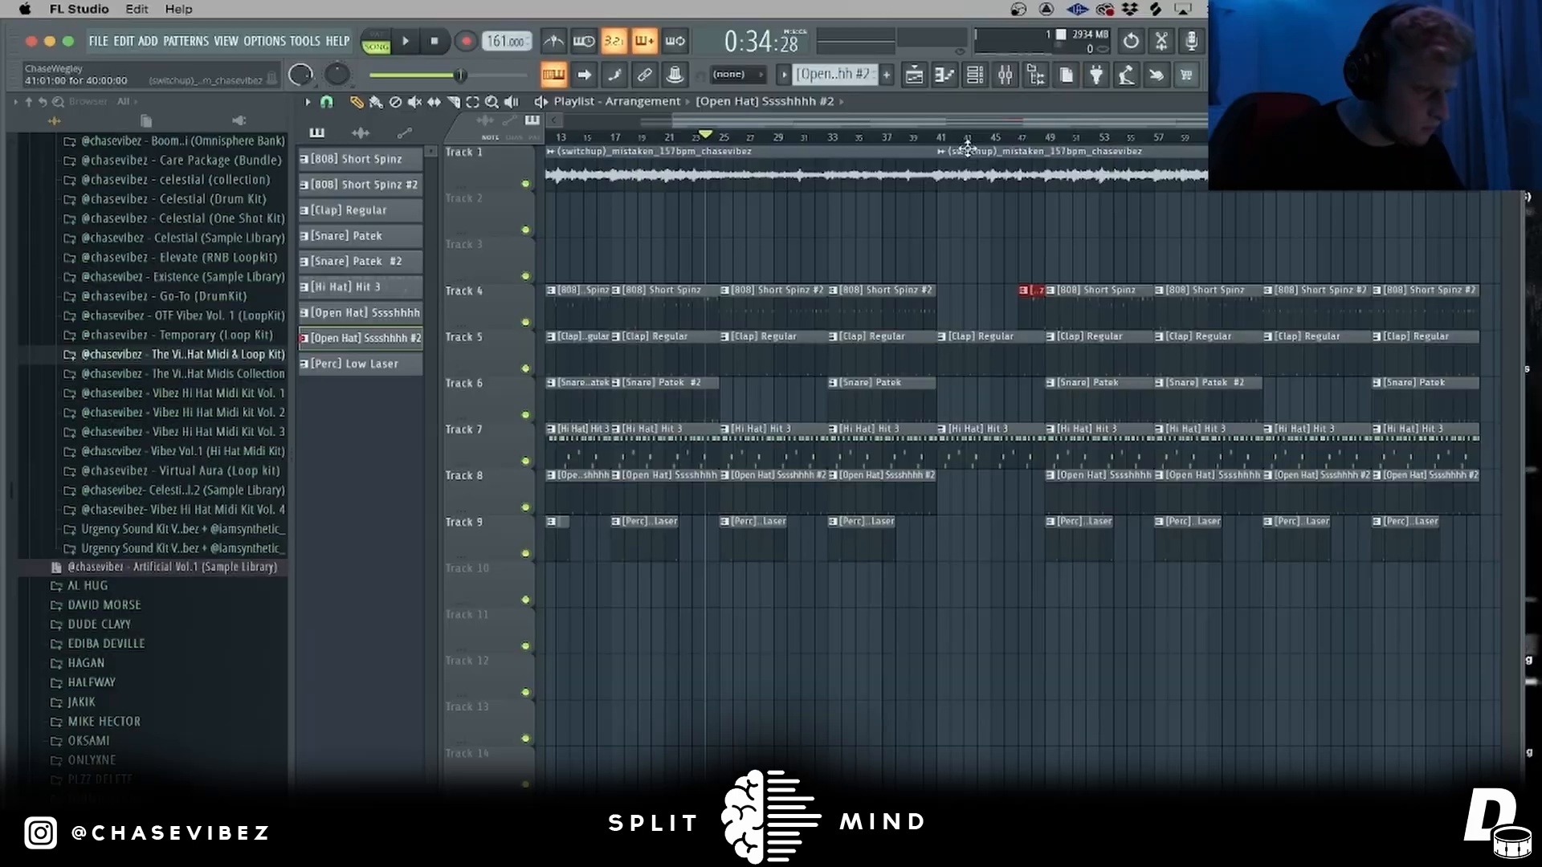
scroll(967, 149, down, 5)
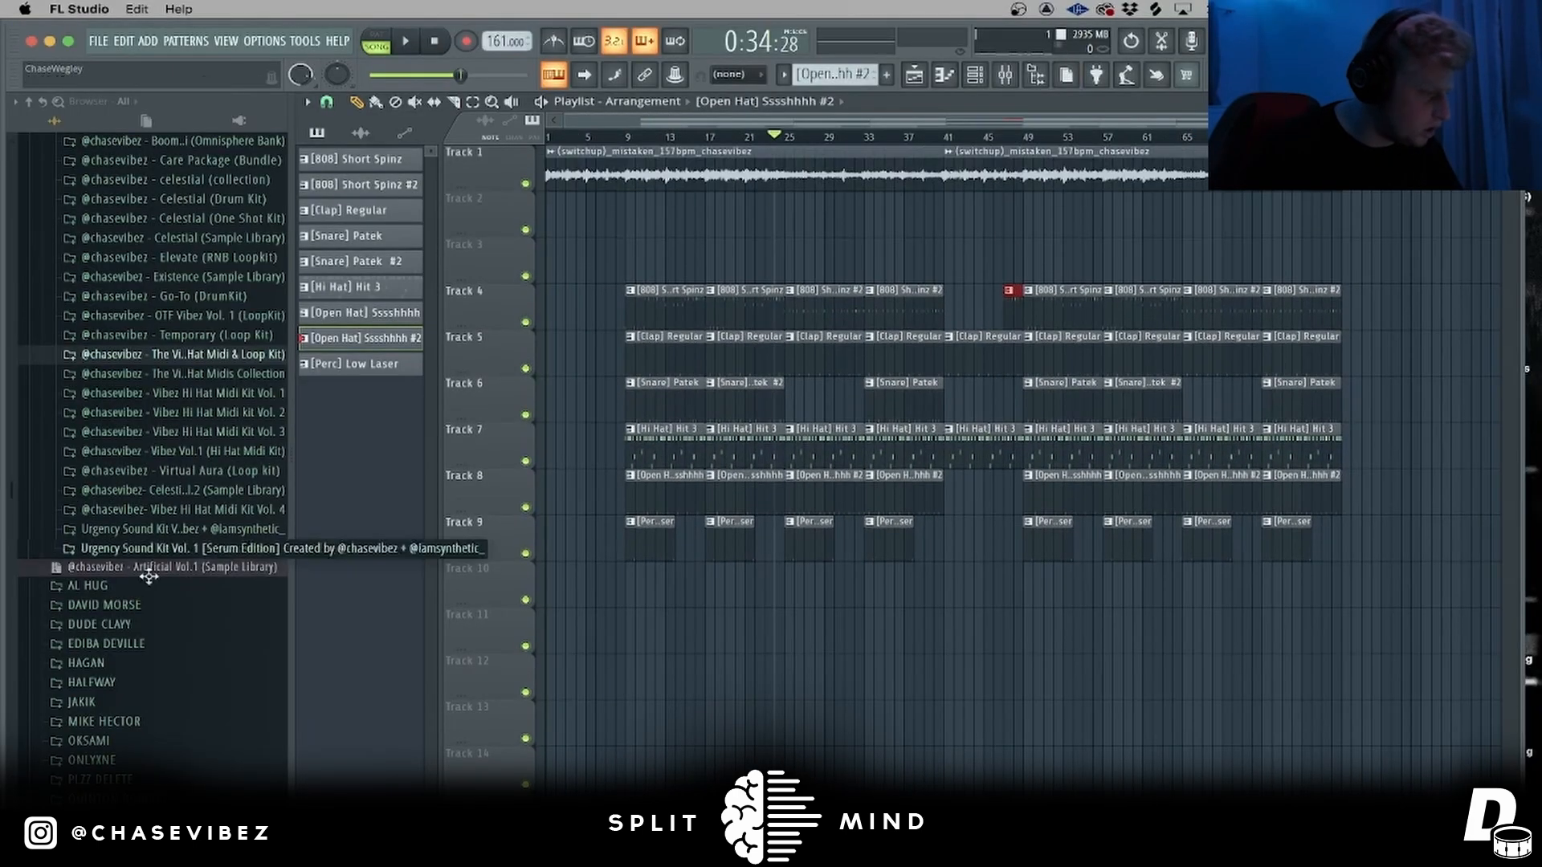
- Find the TAGS folder in the sample browser
scroll(151, 570, down, 10)
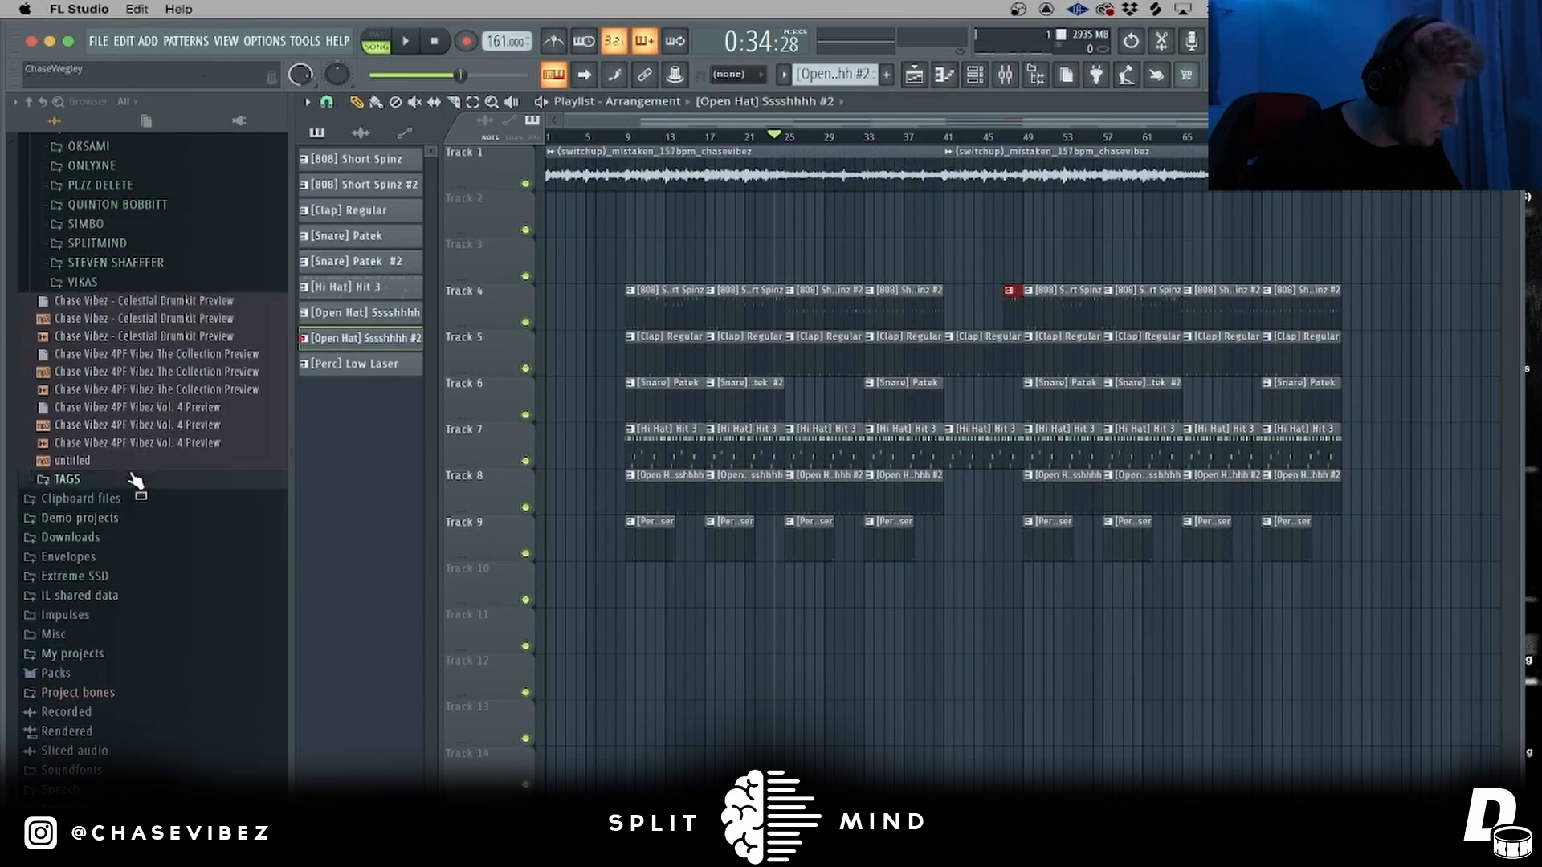